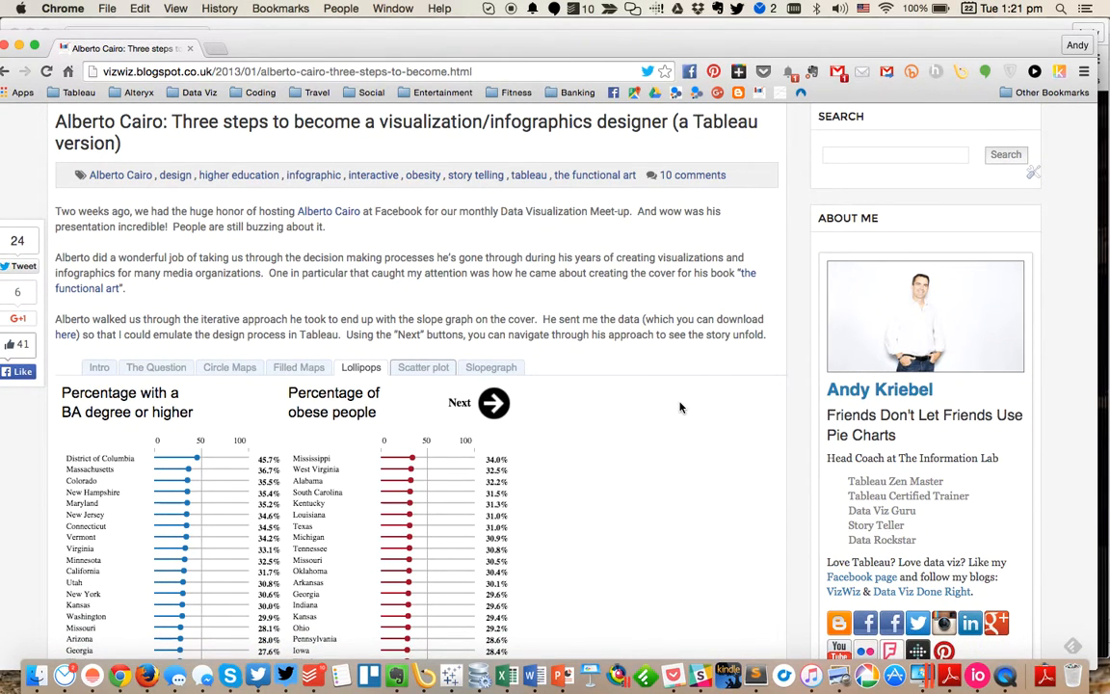
Look over the blog post's education and obesity lollipop charts and the CDC 2013 adult obesity page open in Firefox.
{"action": "scroll", "coordinate": [680, 408], "scroll_direction": "down", "scroll_amount": 3}
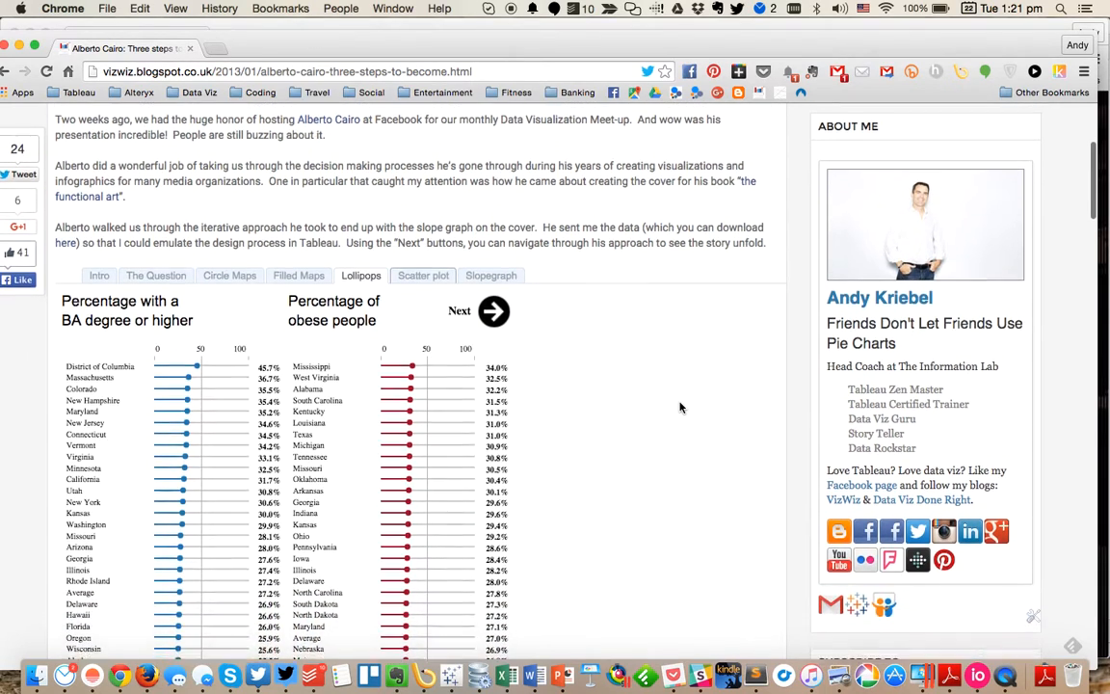
{"action": "scroll", "coordinate": [679, 407], "scroll_direction": "down", "scroll_amount": 5}
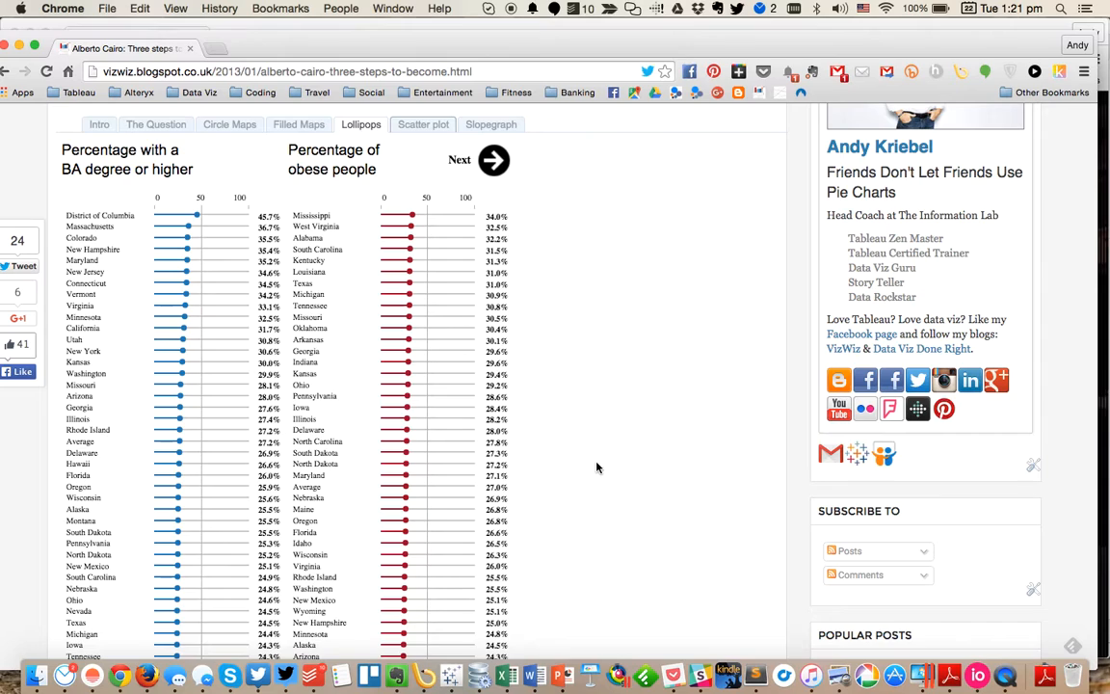
{"action": "left_click", "coordinate": [149, 674]}
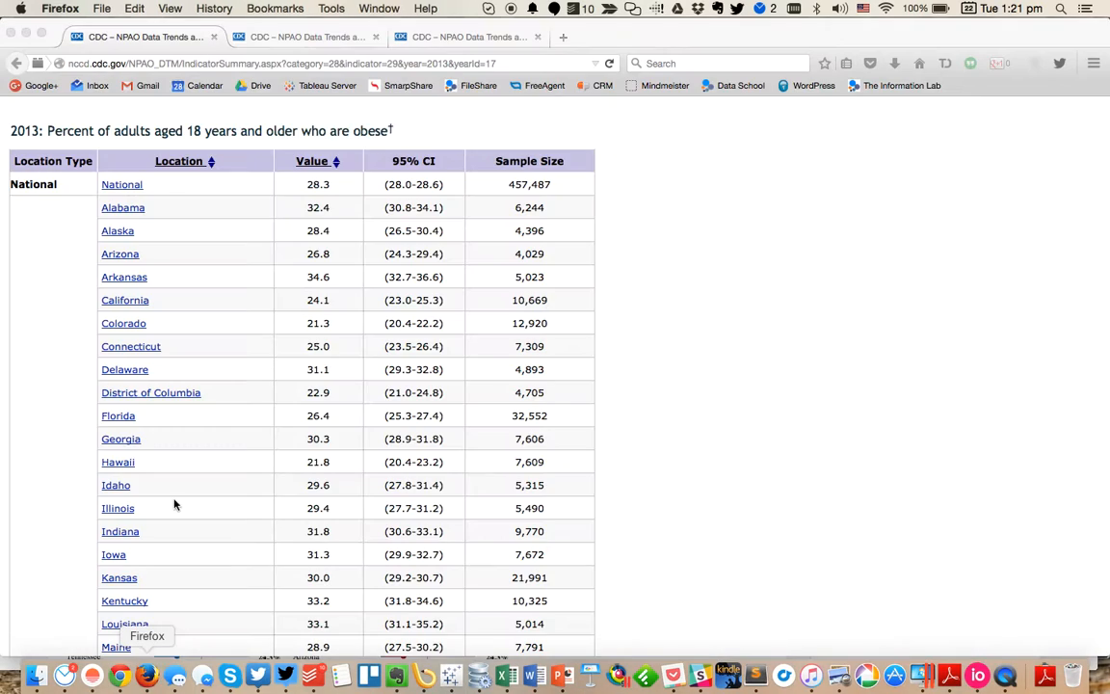
{"action": "left_click", "coordinate": [452, 136]}
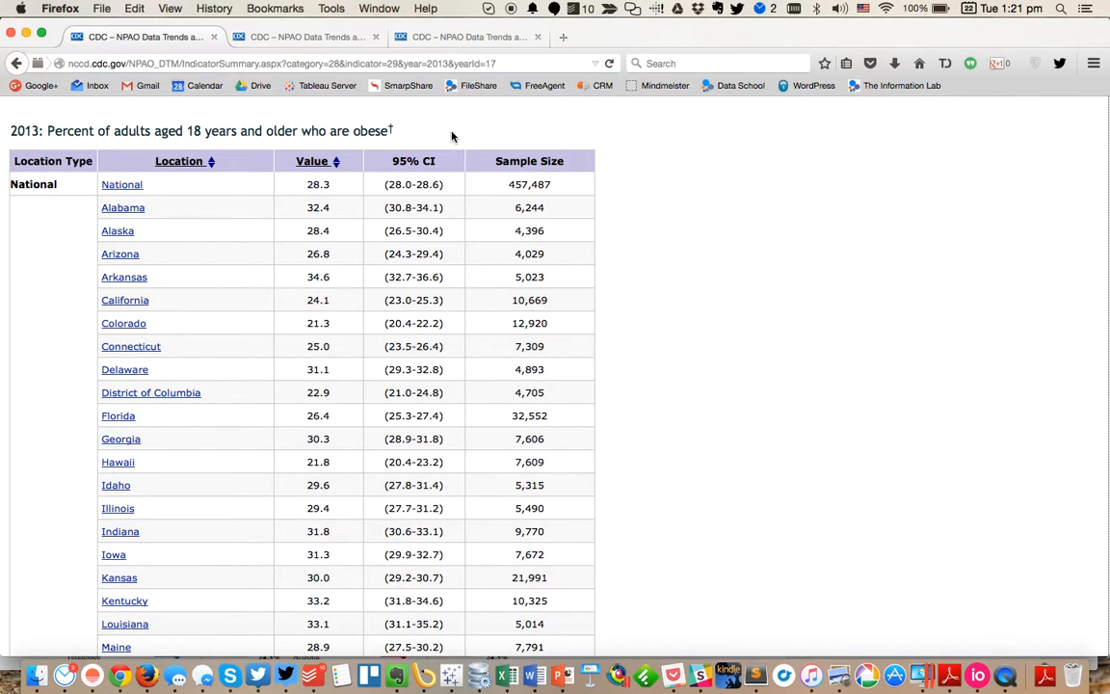
{"action": "scroll", "coordinate": [682, 191], "scroll_direction": "up", "scroll_amount": 10}
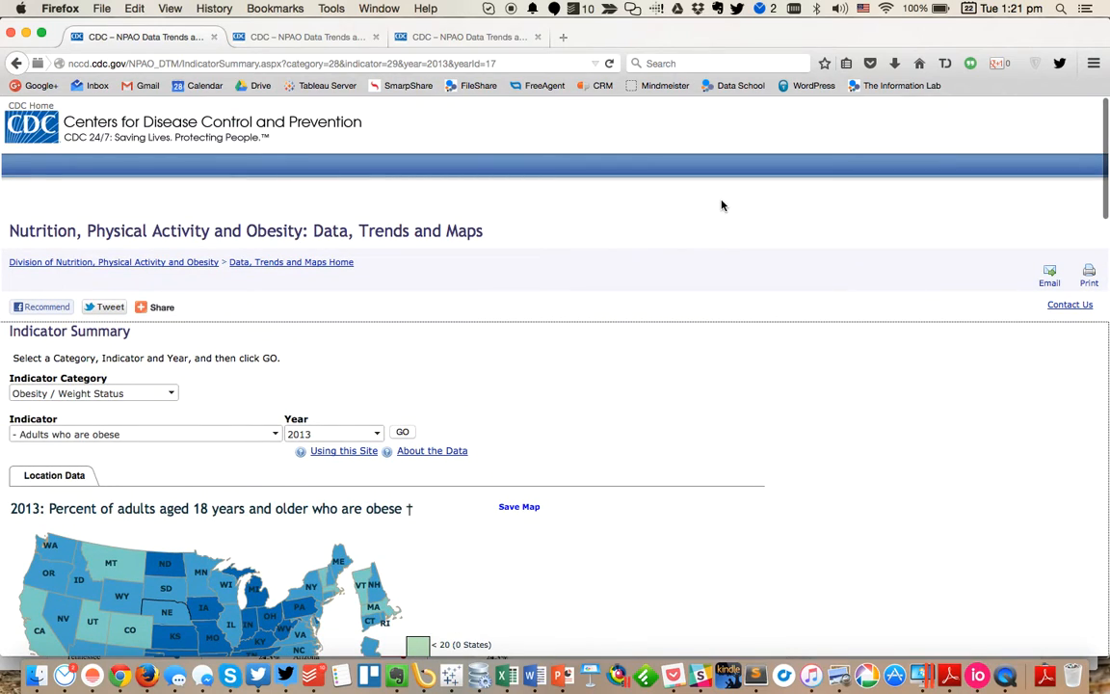
{"action": "scroll", "coordinate": [722, 205], "scroll_direction": "down", "scroll_amount": 2}
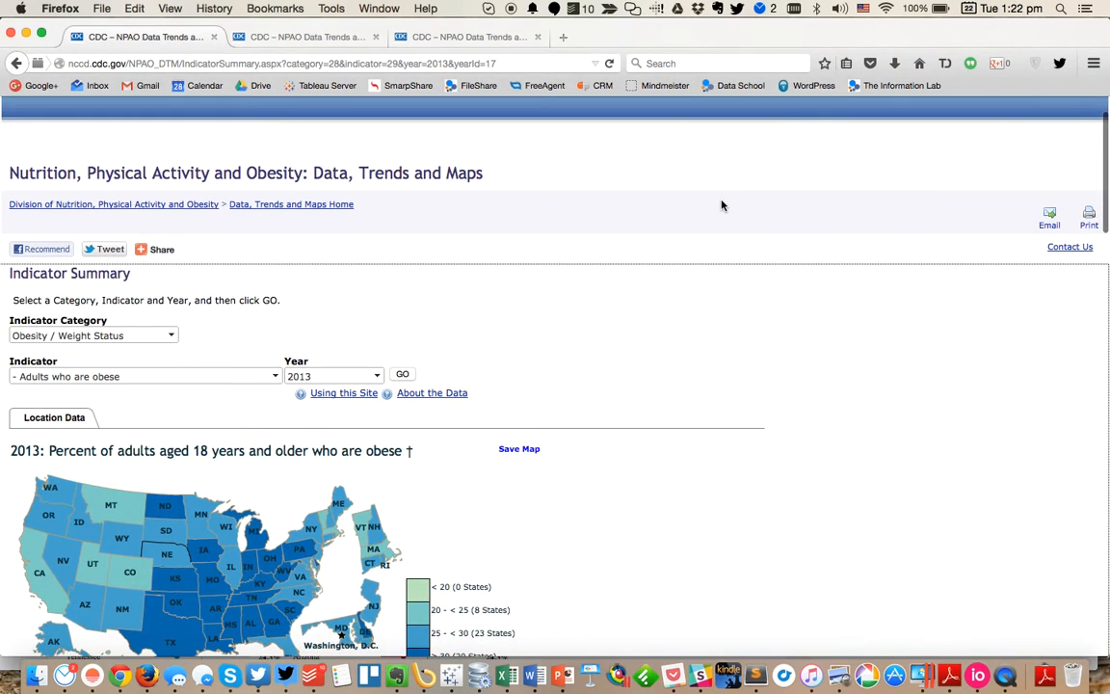
{"action": "scroll", "coordinate": [600, 291], "scroll_direction": "down", "scroll_amount": 2}
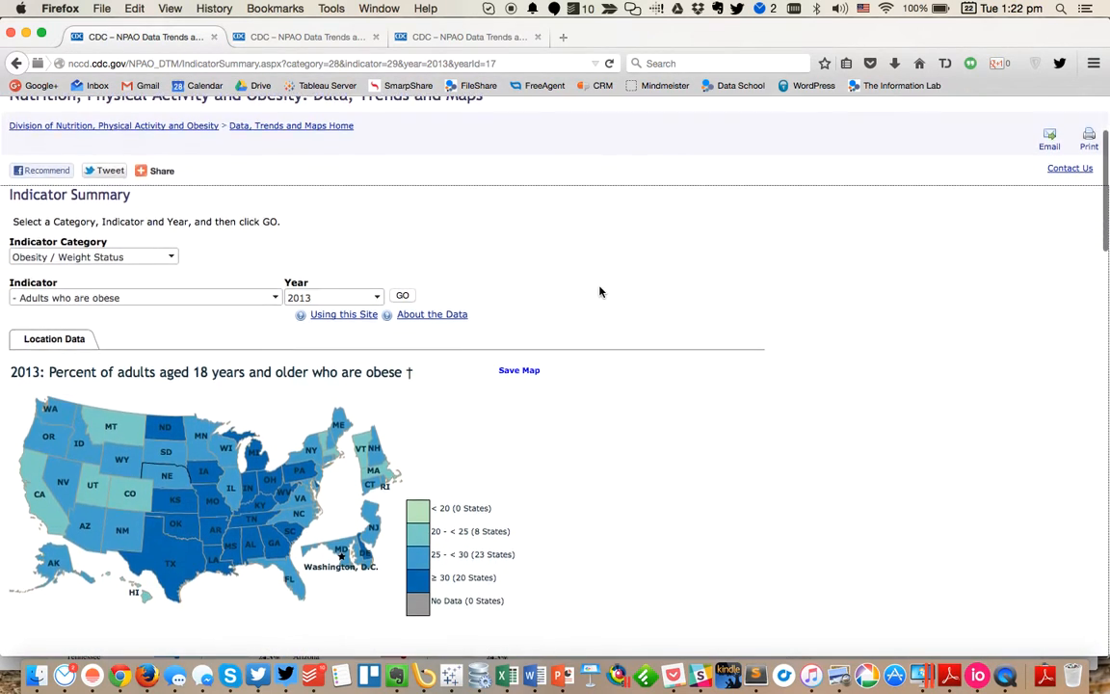
{"action": "scroll", "coordinate": [600, 291], "scroll_direction": "down", "scroll_amount": 8}
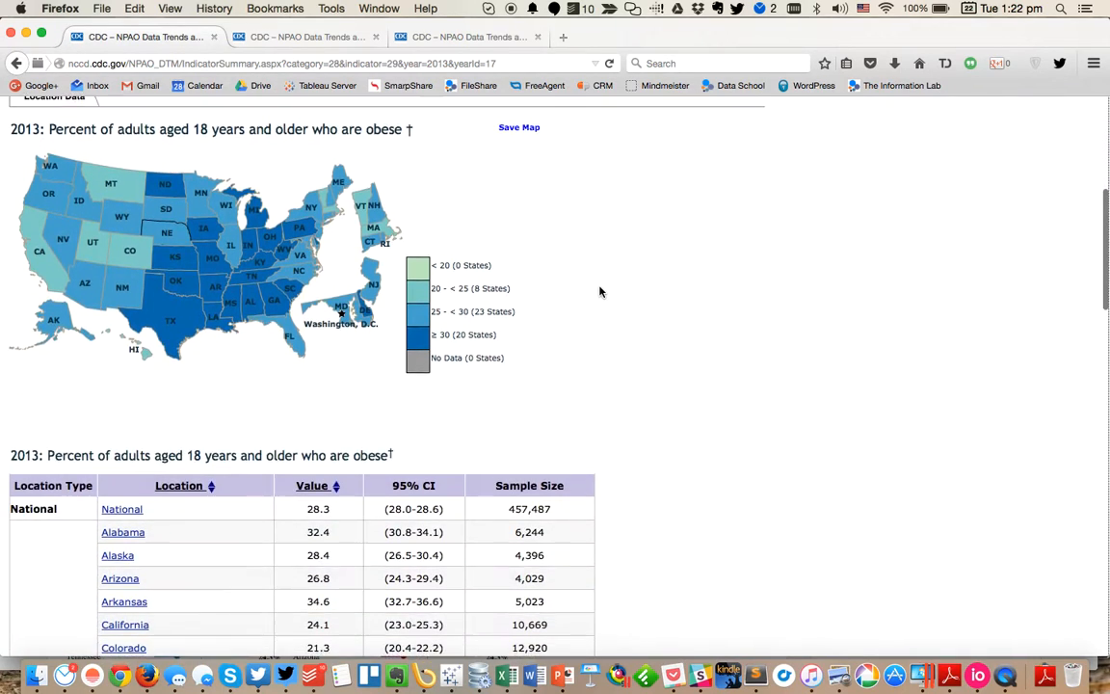
View the CDC 2013 tables on fruit consumption, leisure-time physical inactivity and adult obesity.
{"action": "left_click", "coordinate": [325, 41]}
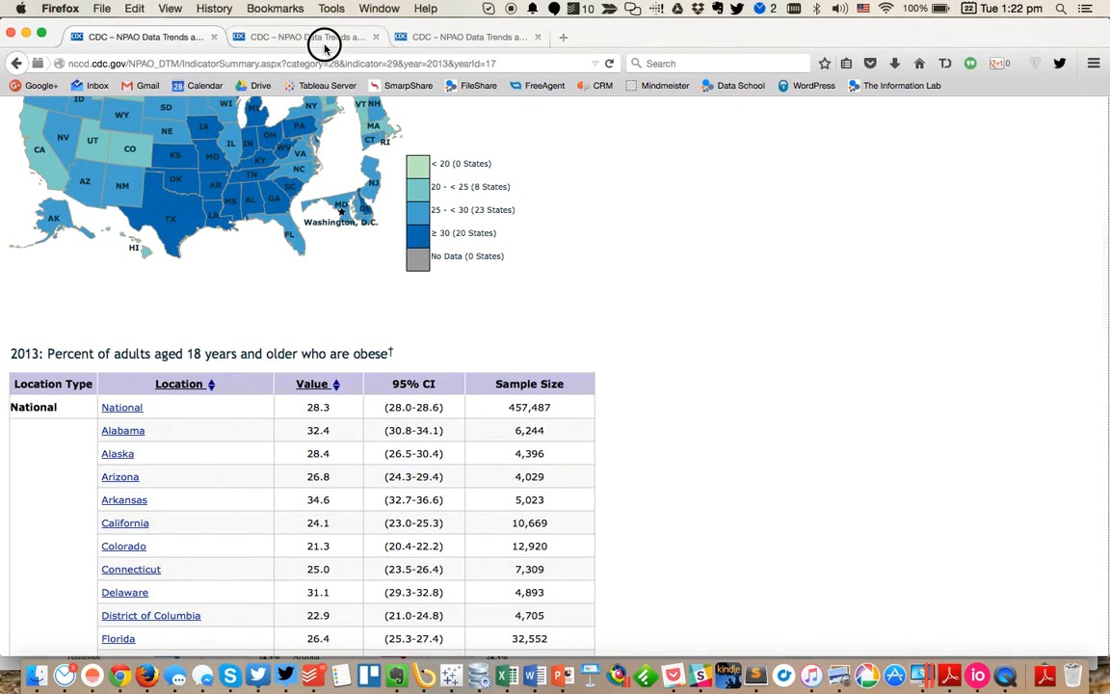
{"action": "left_click", "coordinate": [467, 199]}
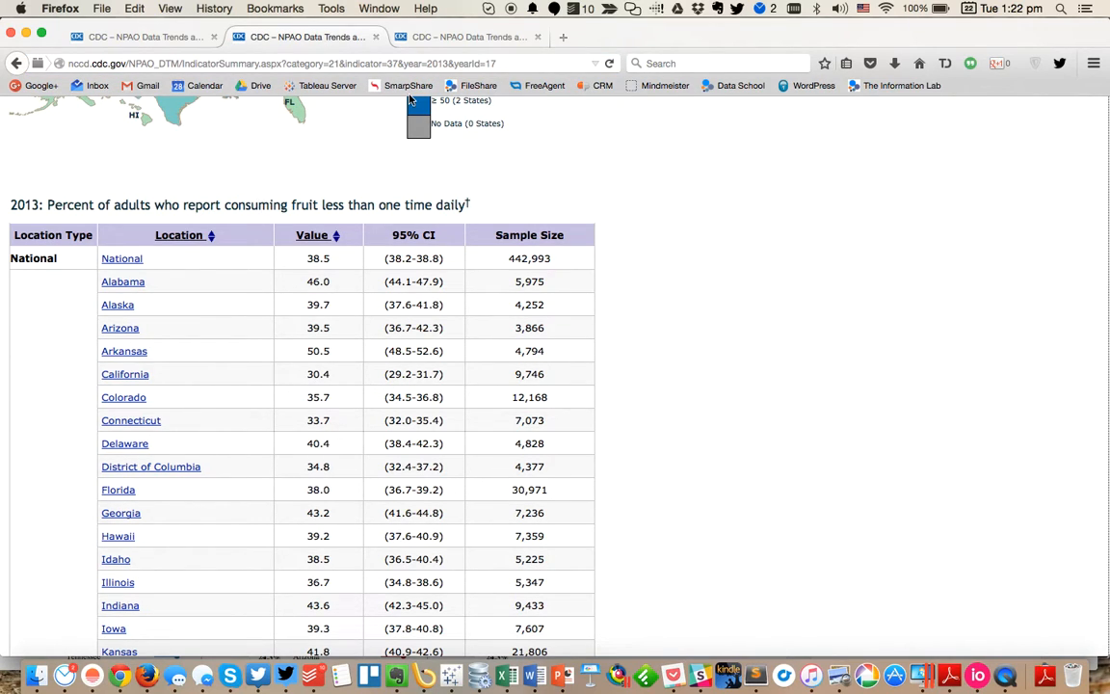
{"action": "left_click", "coordinate": [392, 35]}
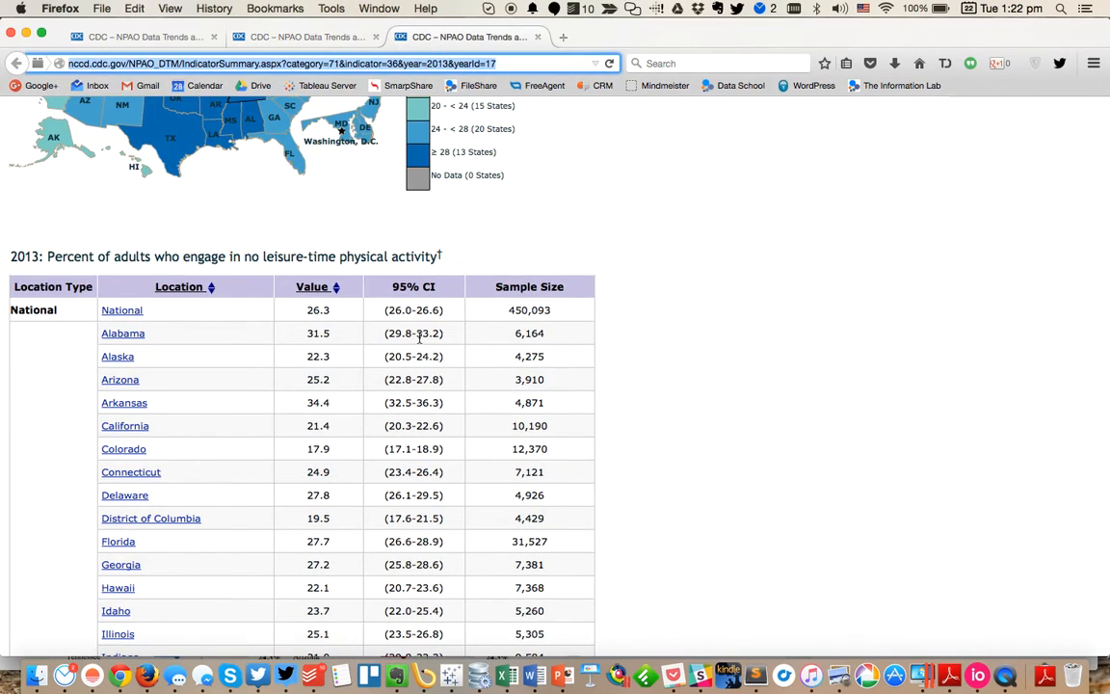
{"action": "left_click", "coordinate": [417, 256]}
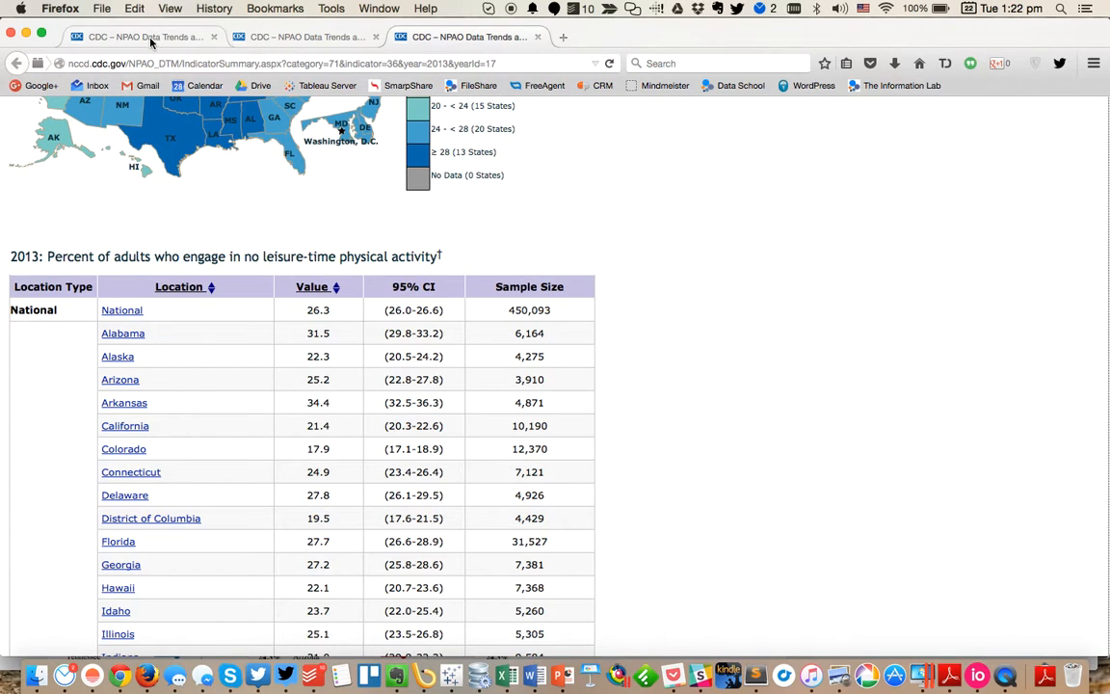
{"action": "left_click", "coordinate": [149, 38]}
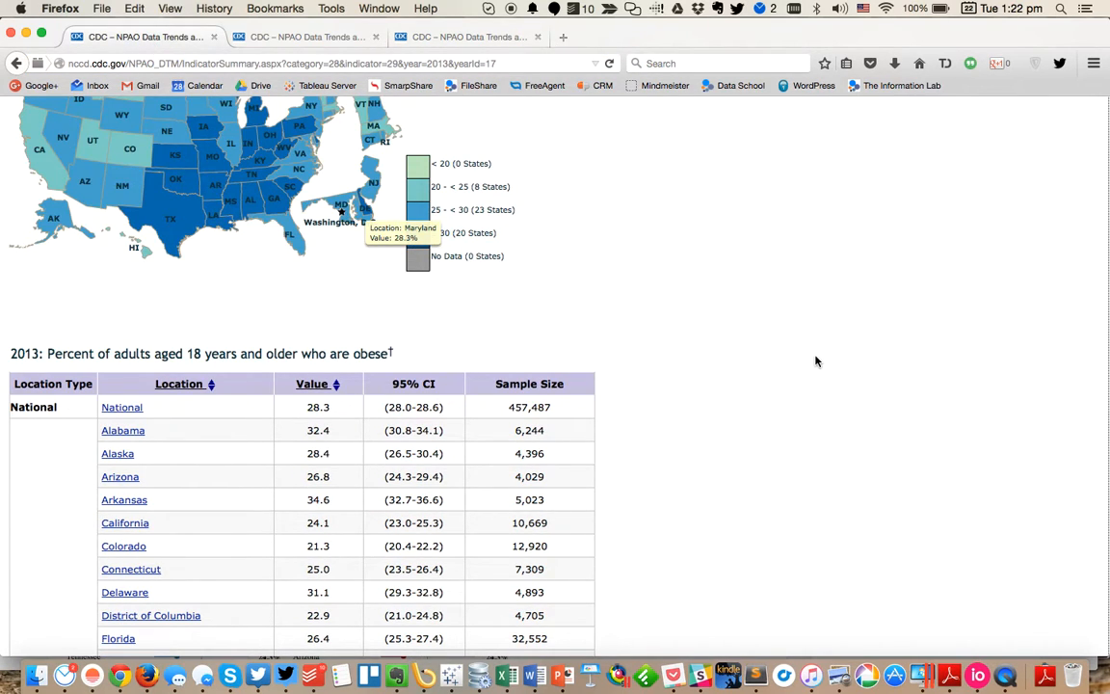
{"action": "scroll", "coordinate": [816, 362], "scroll_direction": "down", "scroll_amount": 5}
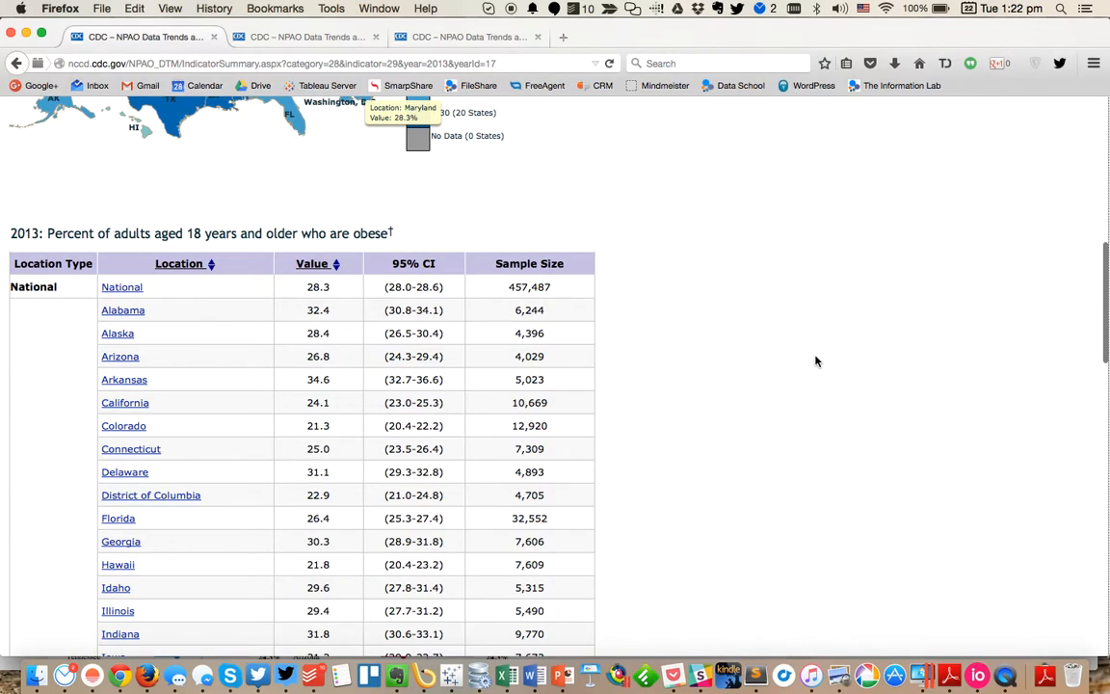
Switch to import.io and bring up the first open extractor page showing the Getting started instructions.
{"action": "left_click", "coordinate": [978, 675]}
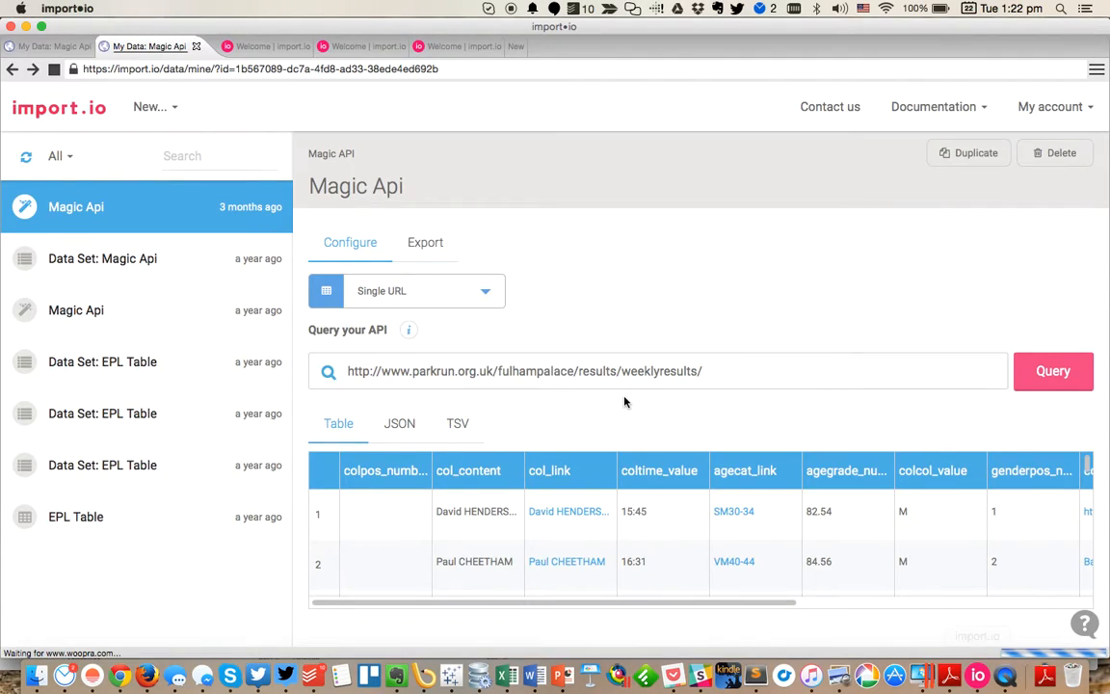
{"action": "left_click", "coordinate": [146, 110]}
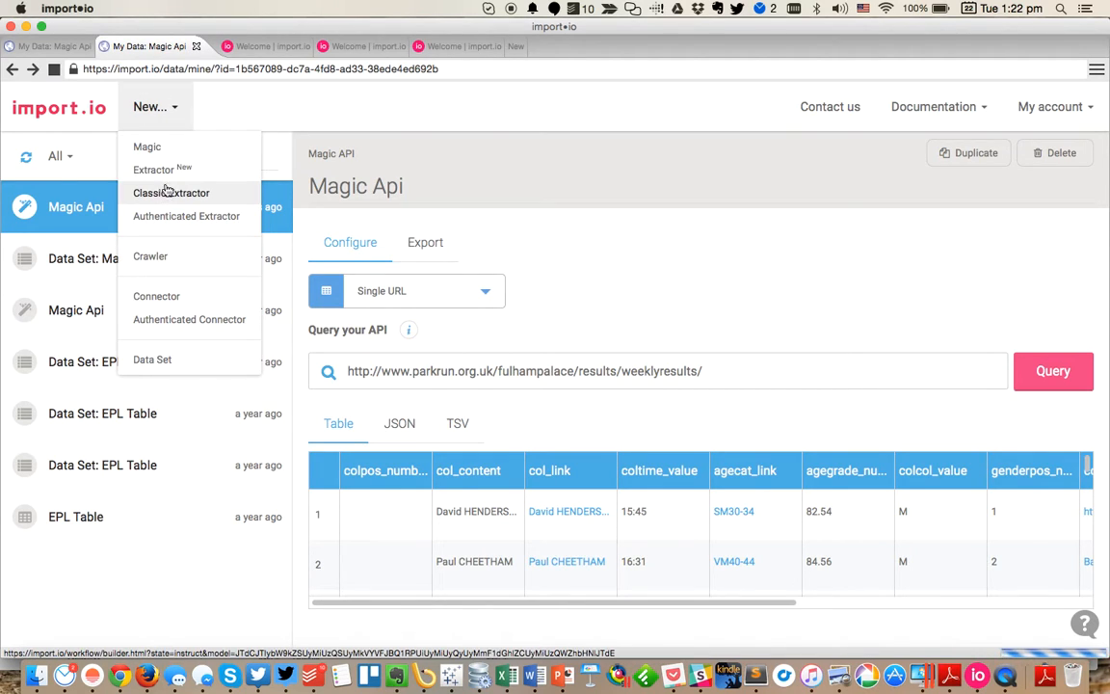
{"action": "left_click", "coordinate": [263, 96]}
{"action": "left_click", "coordinate": [241, 45]}
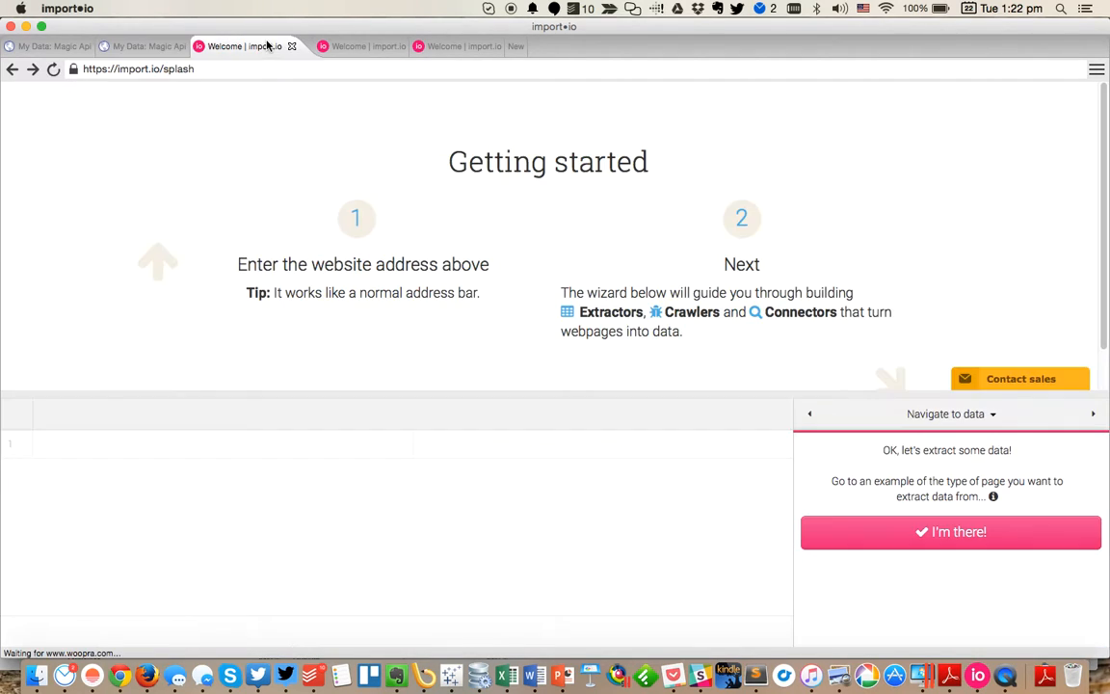
Copy the address of the CDC 2013 adult obesity page from Firefox and load it in the import.io extractor.
{"action": "key", "text": "super+Tab"}
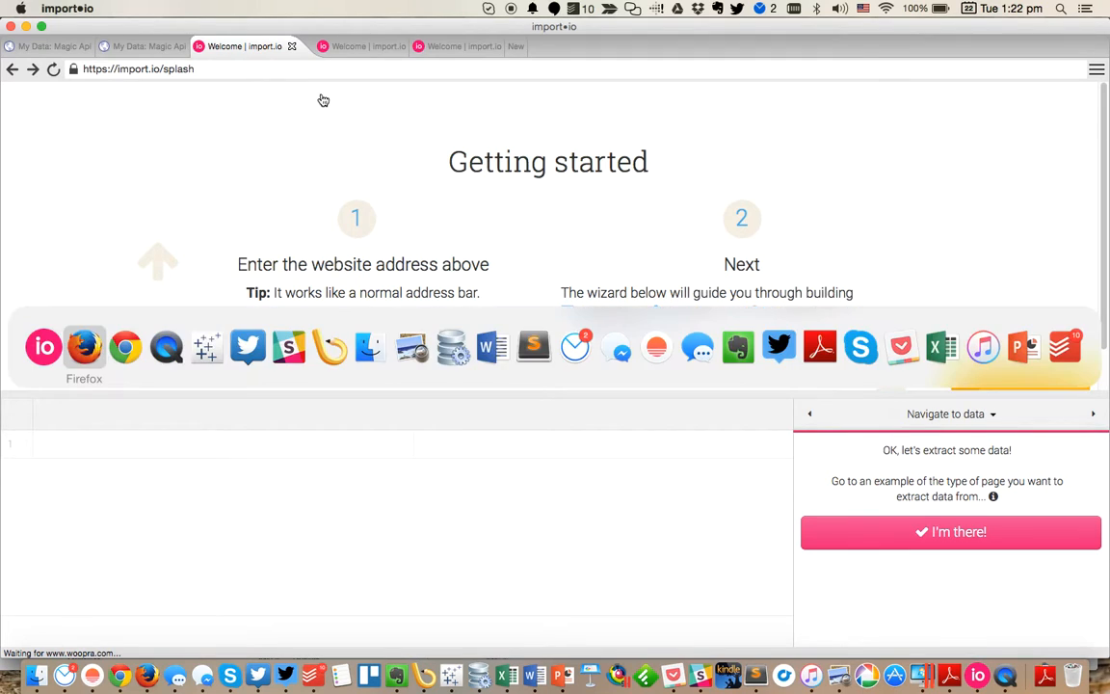
{"action": "left_click", "coordinate": [160, 64]}
{"action": "key", "text": "super+c"}
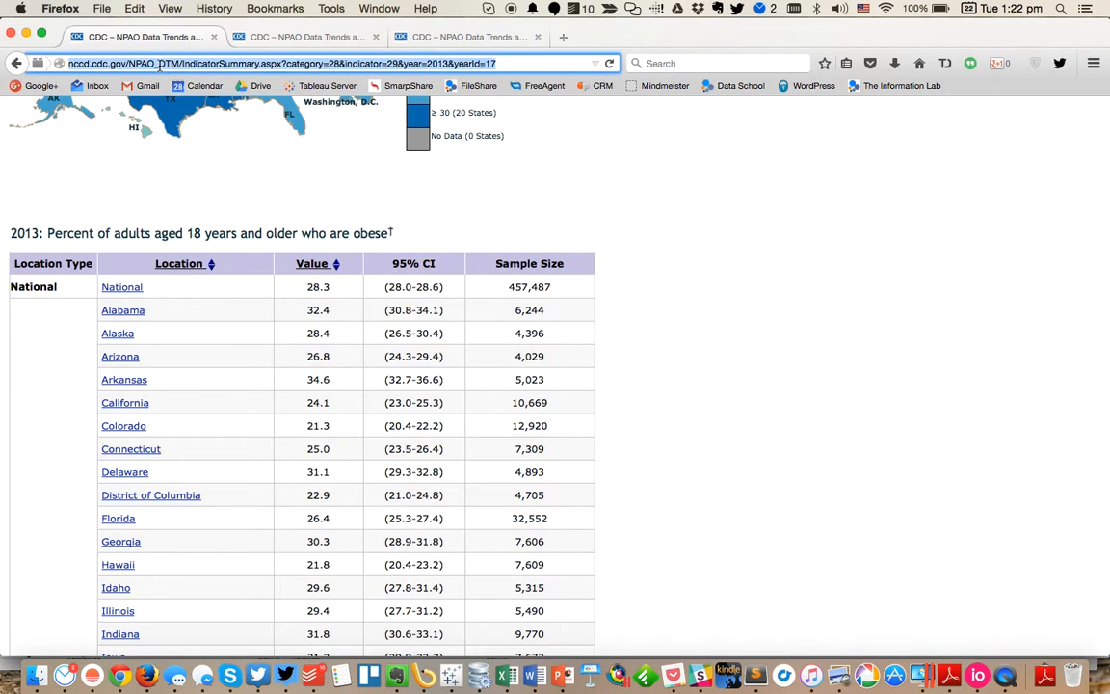
{"action": "key", "text": "super+Tab"}
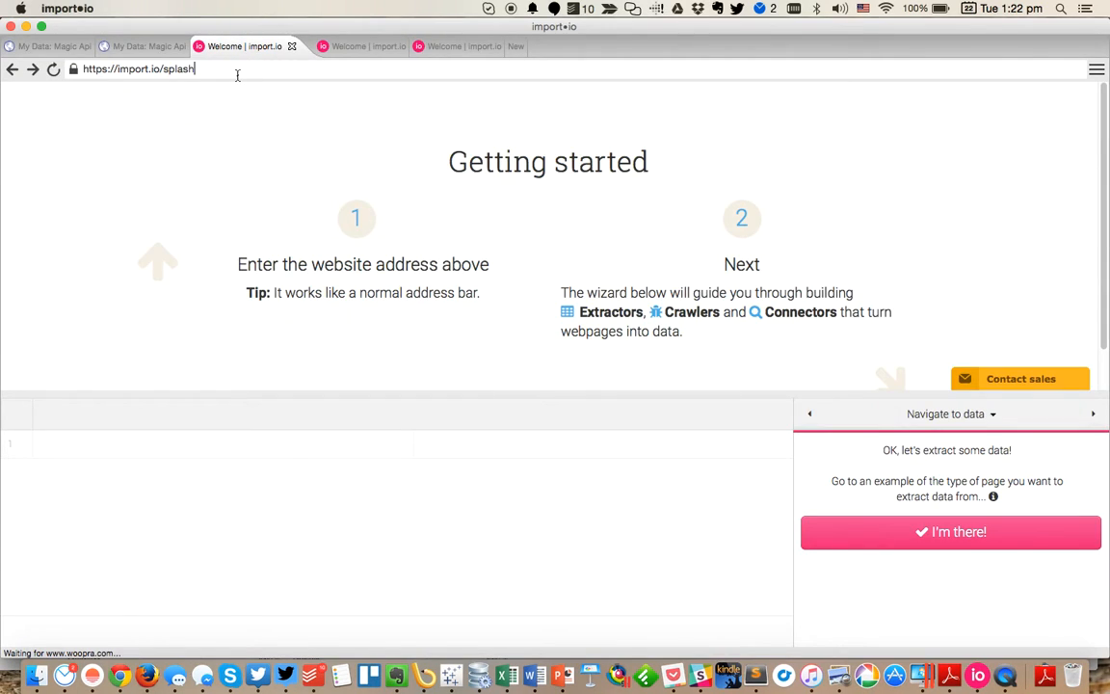
{"action": "key", "text": "super+a"}
{"action": "key", "text": "super+v"}
{"action": "key", "text": "Return"}
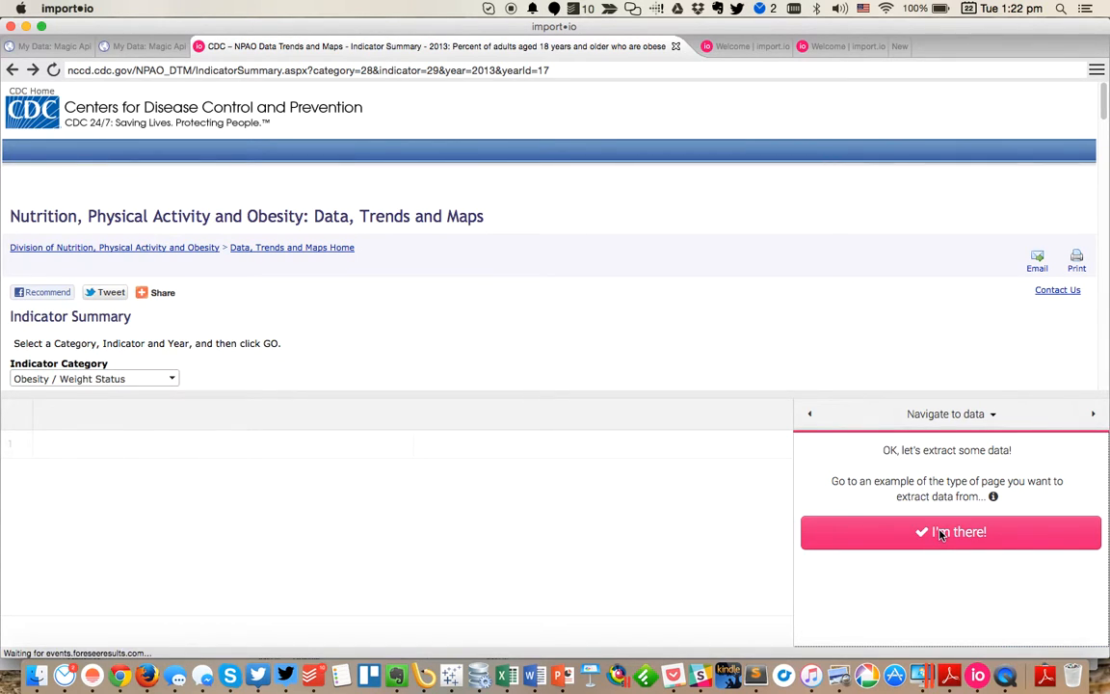
Start extraction on the obesity page, detect the optimal settings, confirm the data is still shown, and choose the table layout for rows.
{"action": "left_click", "coordinate": [942, 535]}
{"action": "left_click", "coordinate": [924, 565]}
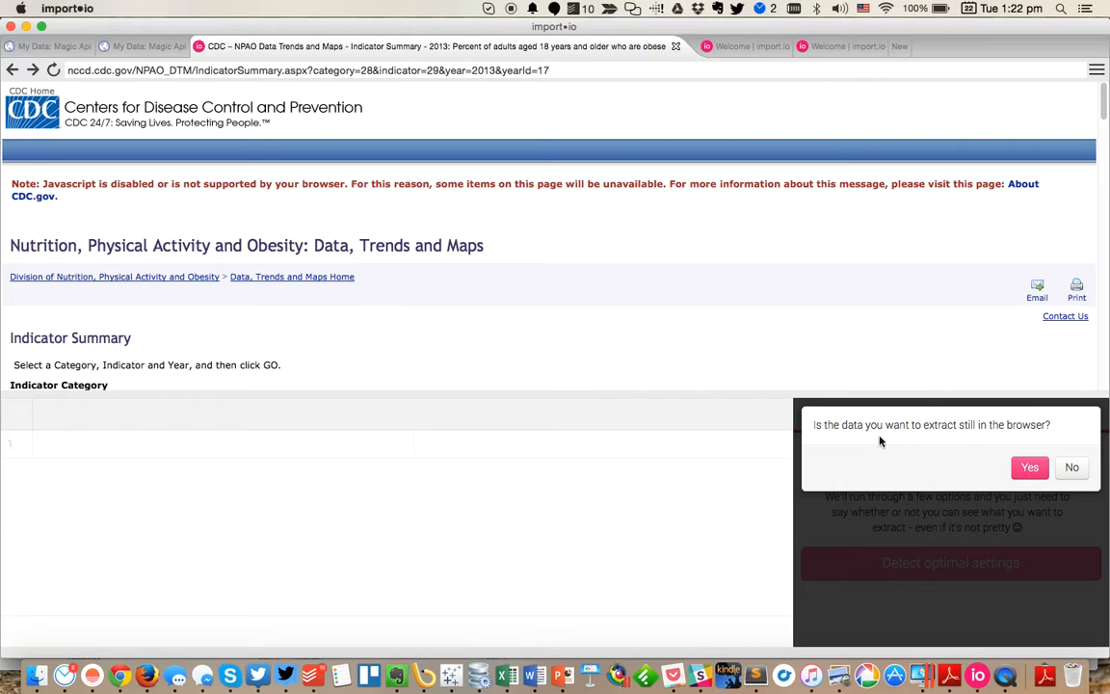
{"action": "left_click", "coordinate": [1030, 467]}
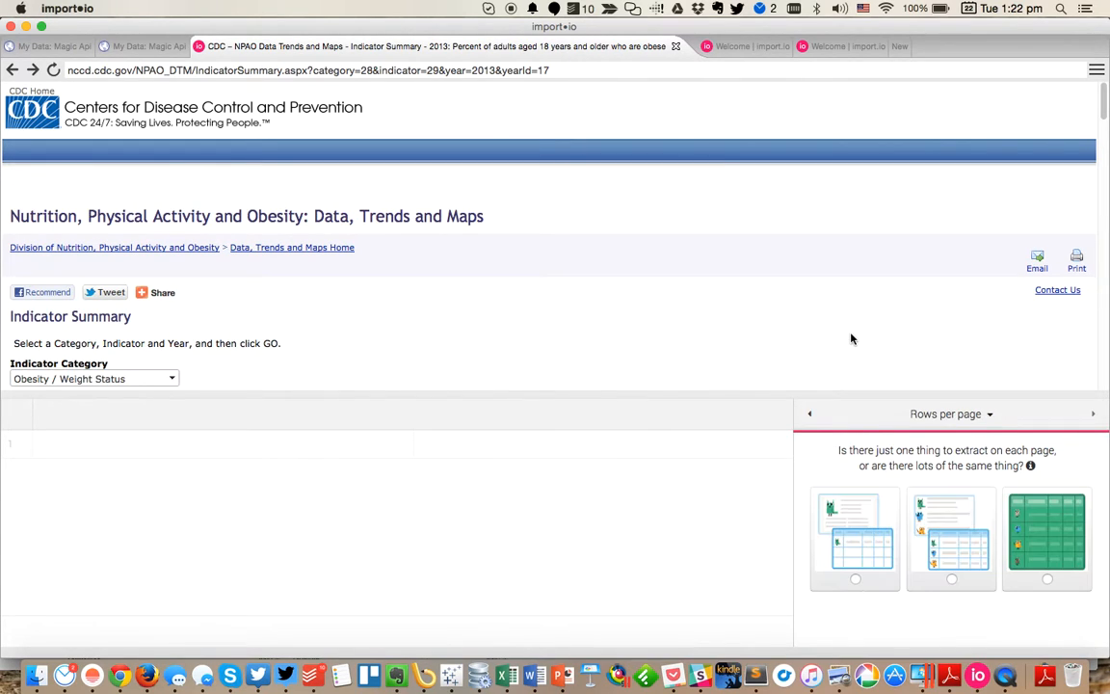
{"action": "left_click", "coordinate": [1049, 554]}
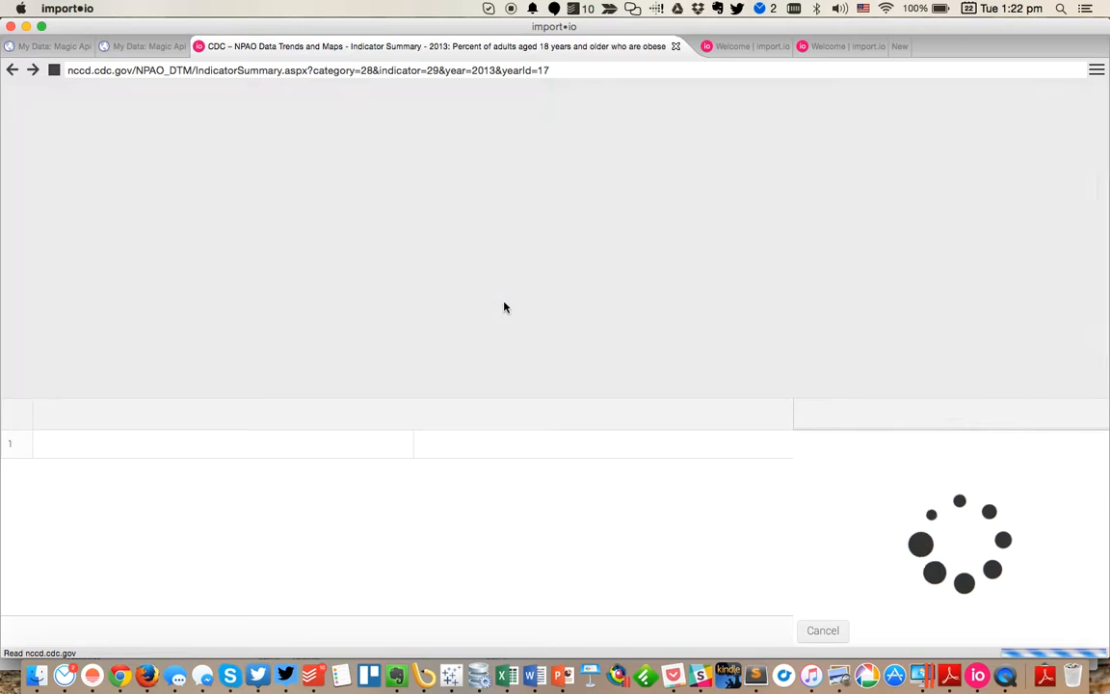
Select the 2013 adult obesity table on the page and extract it into columns.
{"action": "scroll", "coordinate": [505, 307], "scroll_direction": "down", "scroll_amount": 5}
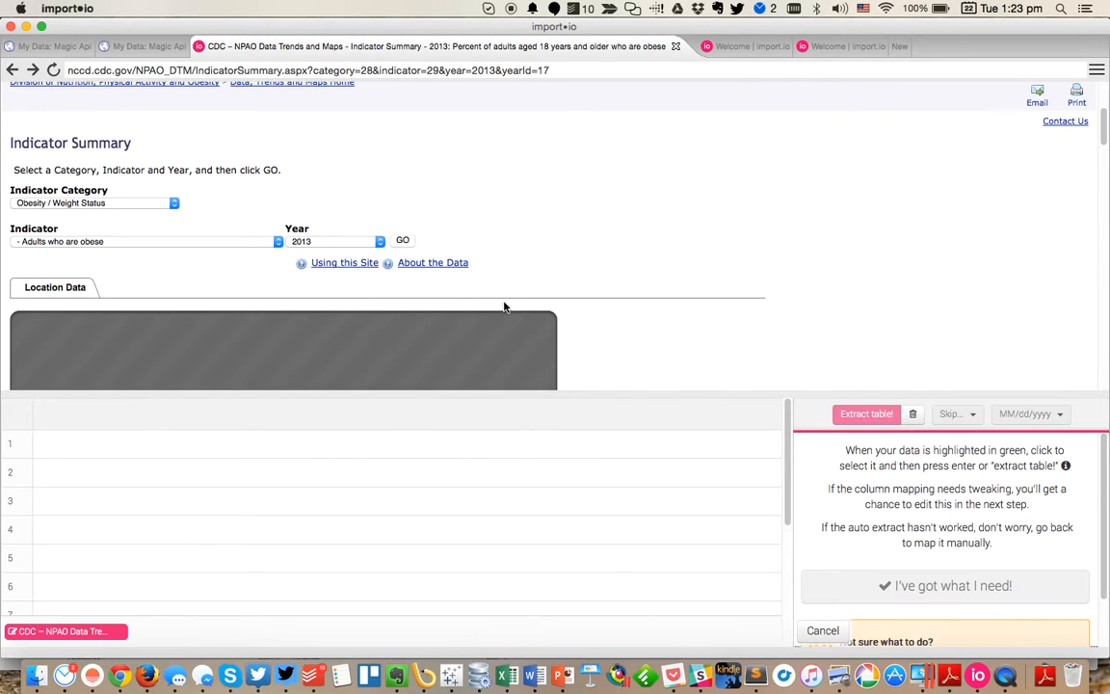
{"action": "scroll", "coordinate": [504, 306], "scroll_direction": "down", "scroll_amount": 5}
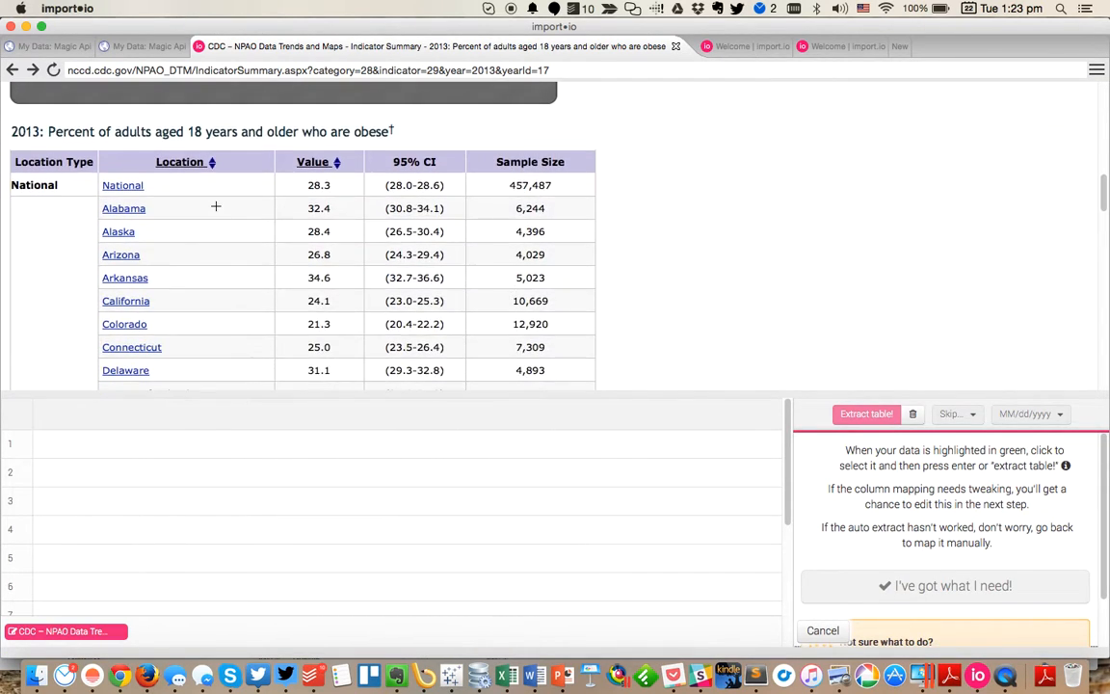
{"action": "left_click", "coordinate": [73, 162]}
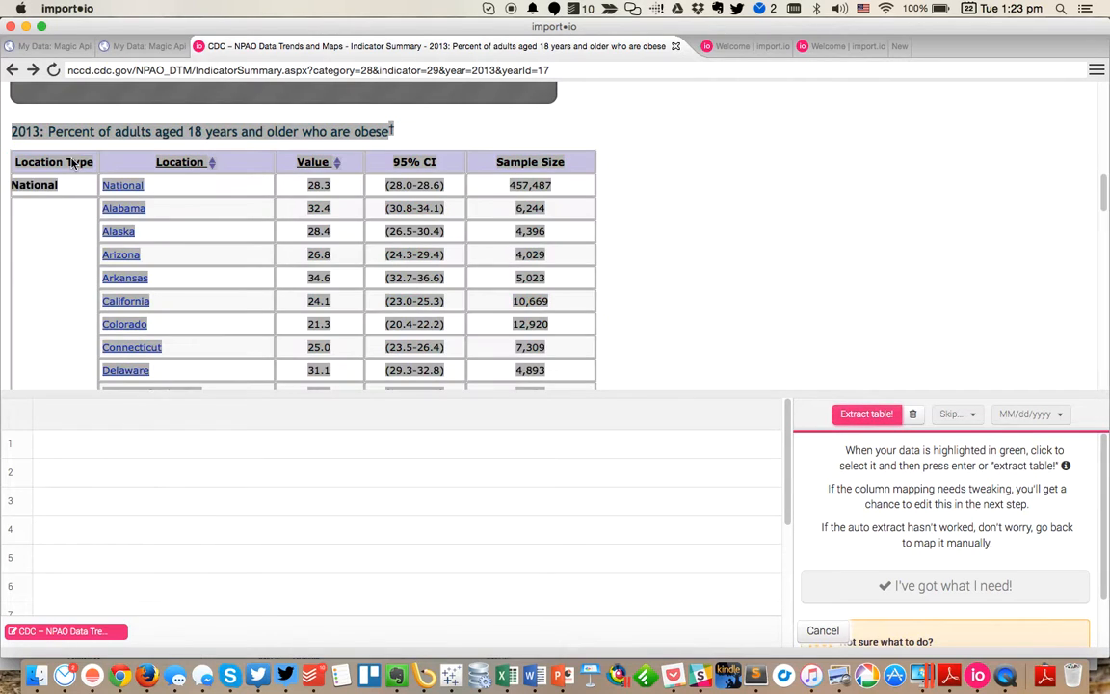
{"action": "left_click", "coordinate": [868, 415]}
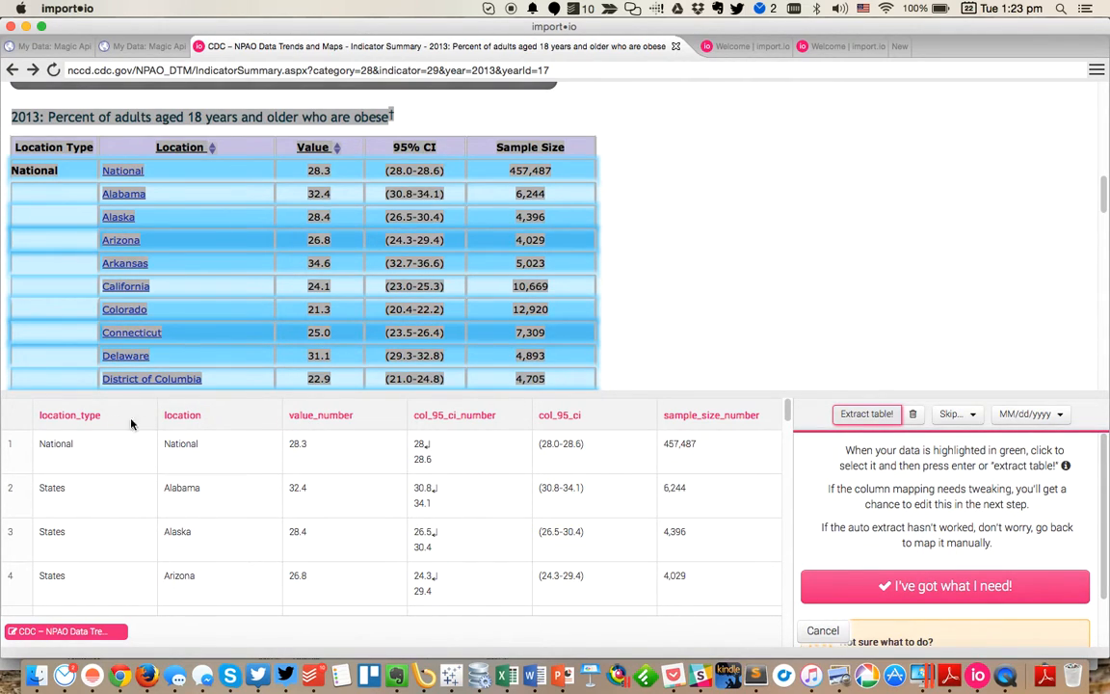
Rename the location column to state and the value_number column to obesity_rate, and accept the extracted page data.
{"action": "left_click", "coordinate": [199, 415]}
{"action": "type", "text": "s"}
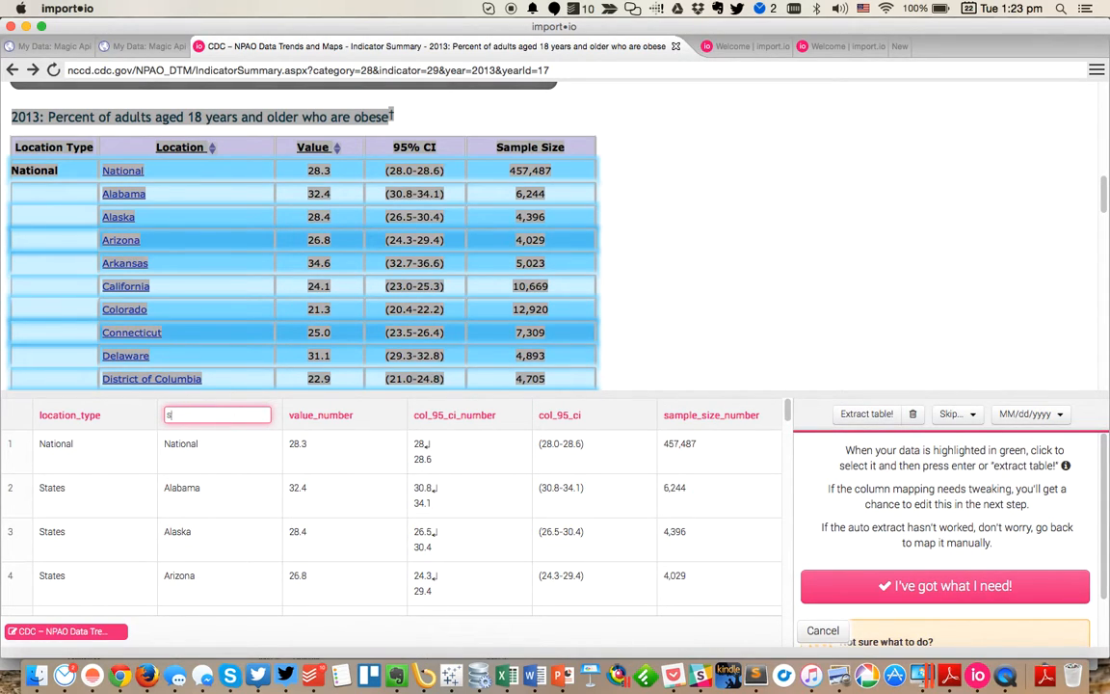
{"action": "type", "text": "tate"}
{"action": "left_click", "coordinate": [362, 416]}
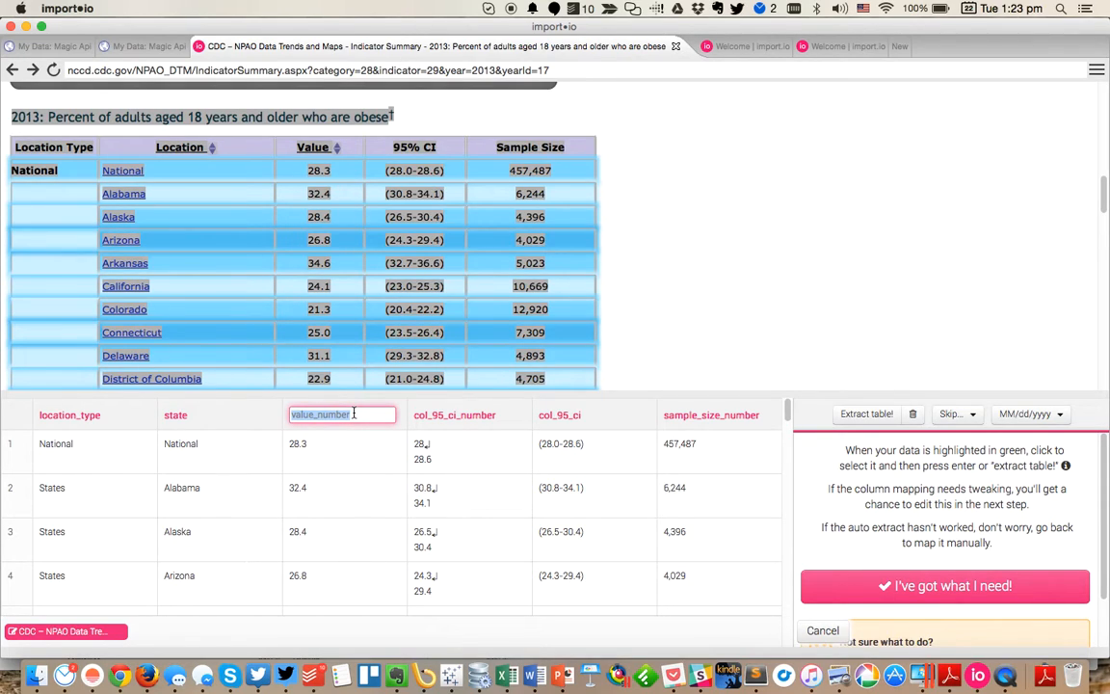
{"action": "type", "text": "v"}
{"action": "left_click", "coordinate": [386, 462]}
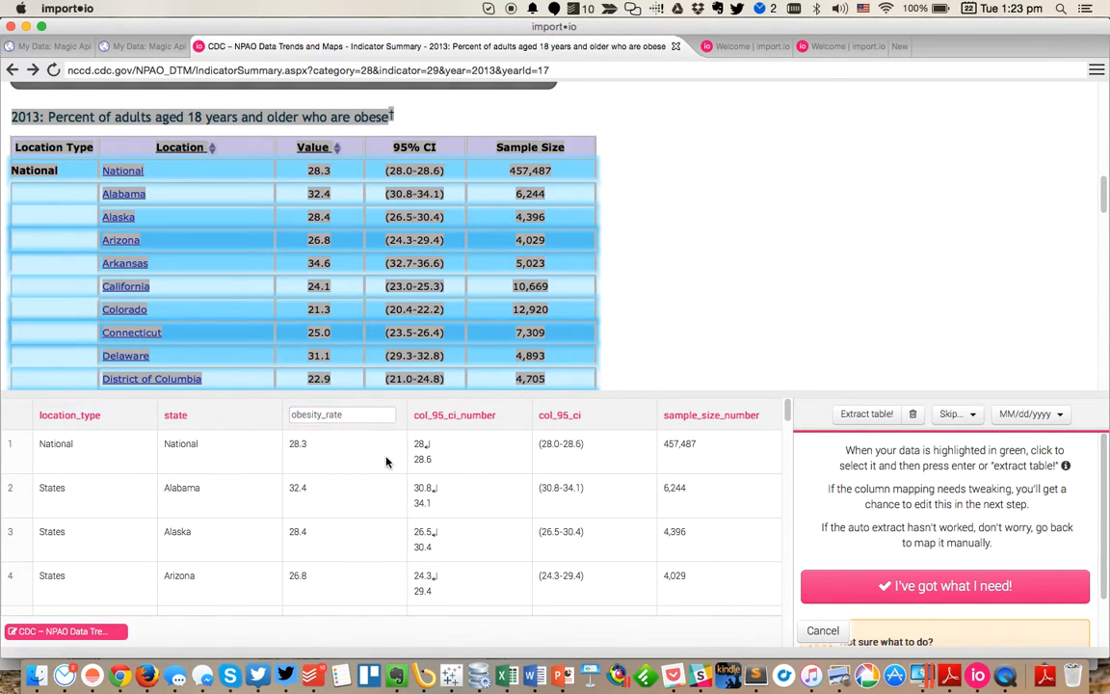
{"action": "left_click", "coordinate": [915, 587]}
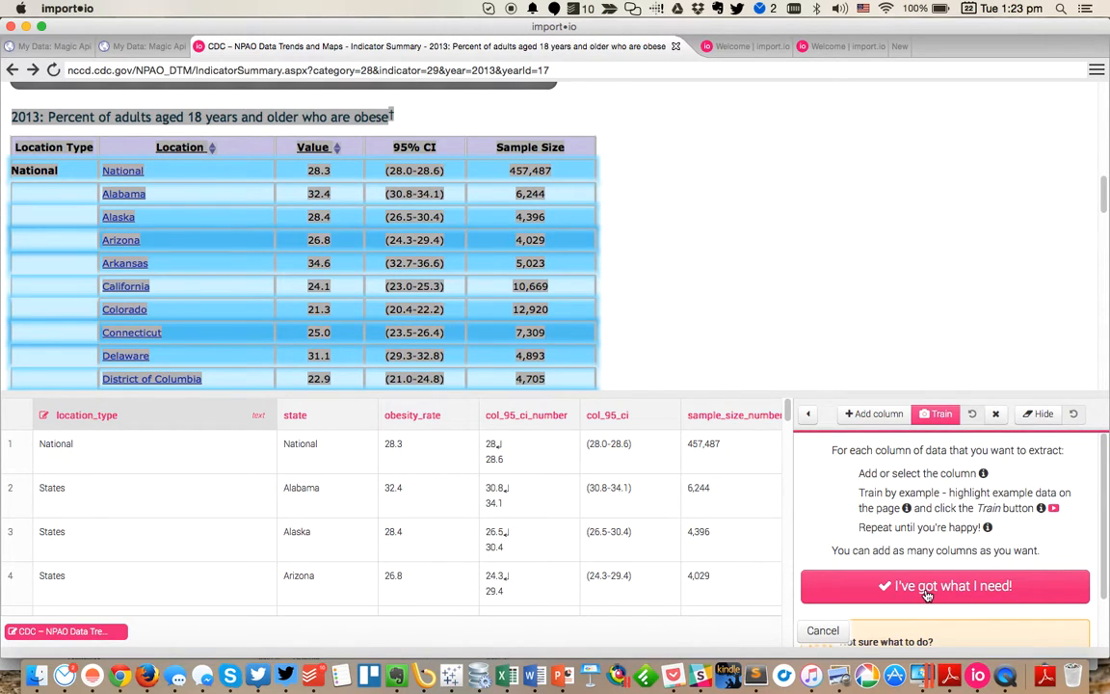
{"action": "left_click", "coordinate": [926, 593]}
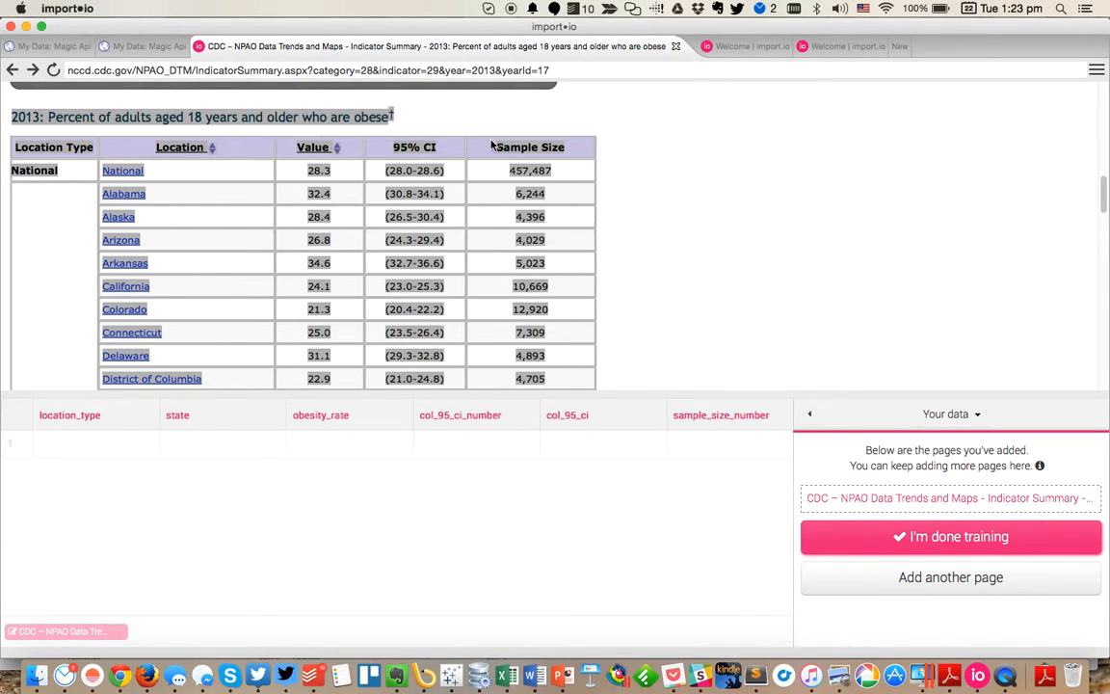
Copy the address of the CDC 2013 fruit consumption page from Firefox and load it in an unused import.io extractor.
{"action": "key", "text": "super+Tab"}
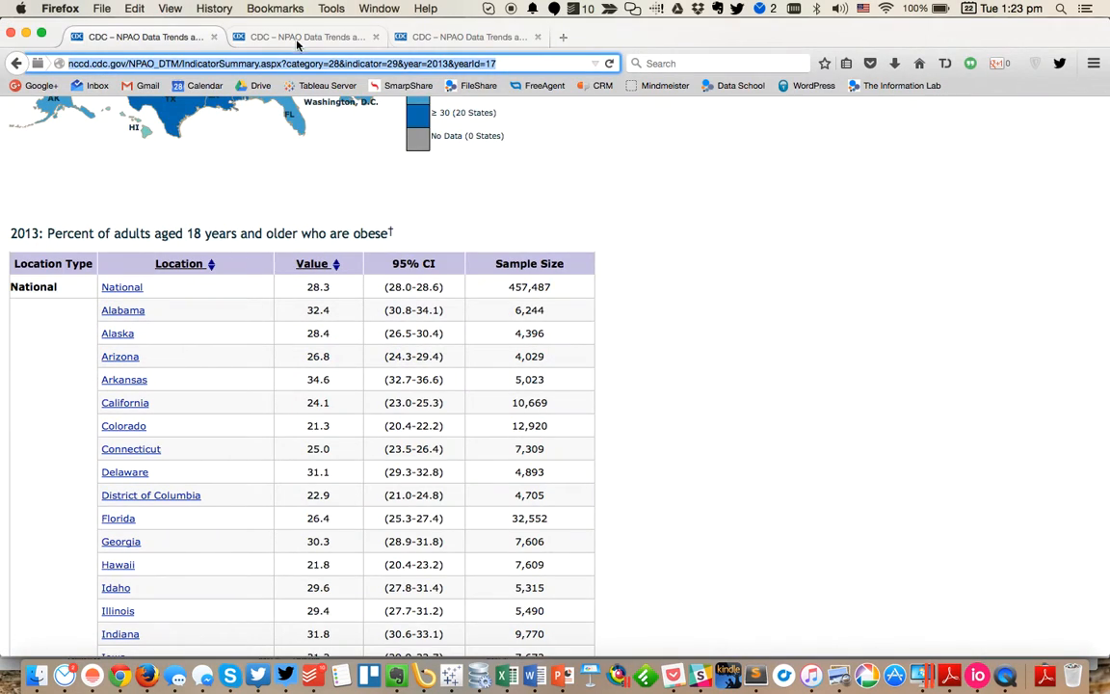
{"action": "left_click", "coordinate": [272, 39]}
{"action": "left_click", "coordinate": [285, 62]}
{"action": "key", "text": "super+c"}
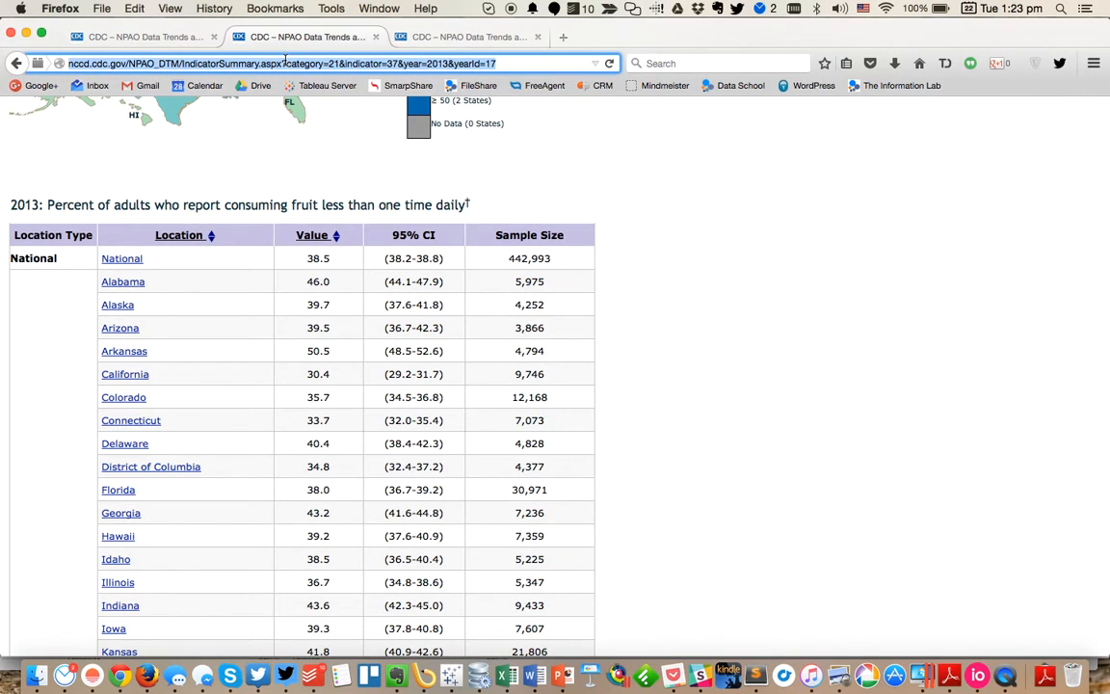
{"action": "key", "text": "super+Tab"}
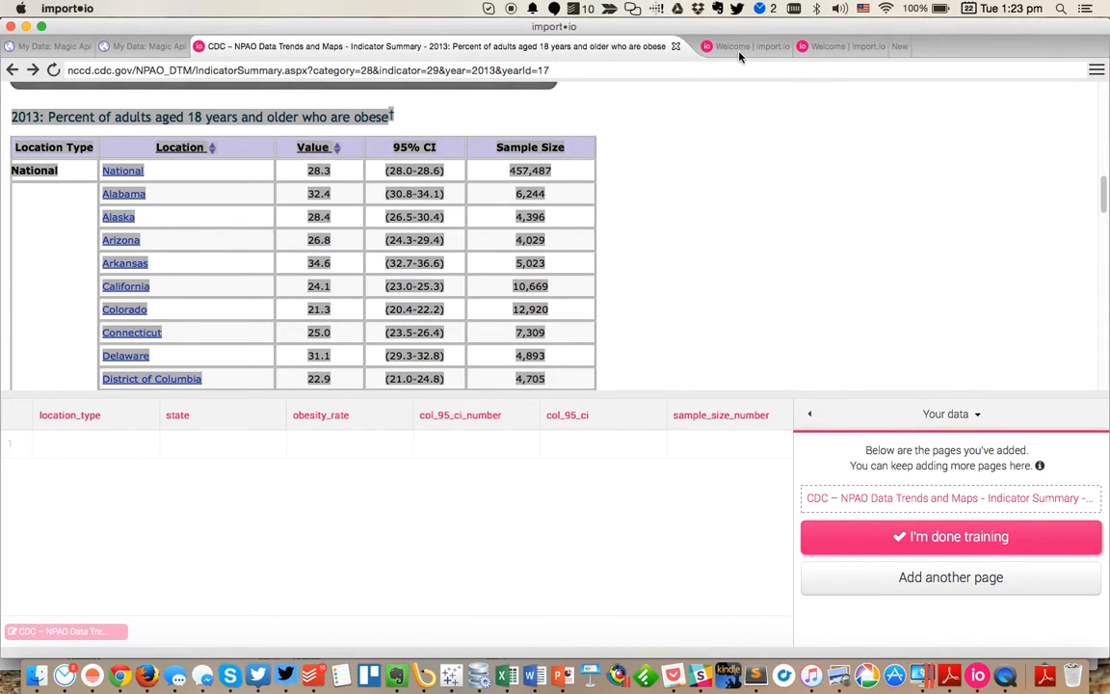
{"action": "left_click", "coordinate": [741, 48]}
{"action": "left_click", "coordinate": [295, 74]}
{"action": "key", "text": "super+a"}
{"action": "key", "text": "super+v"}
{"action": "key", "text": "Return"}
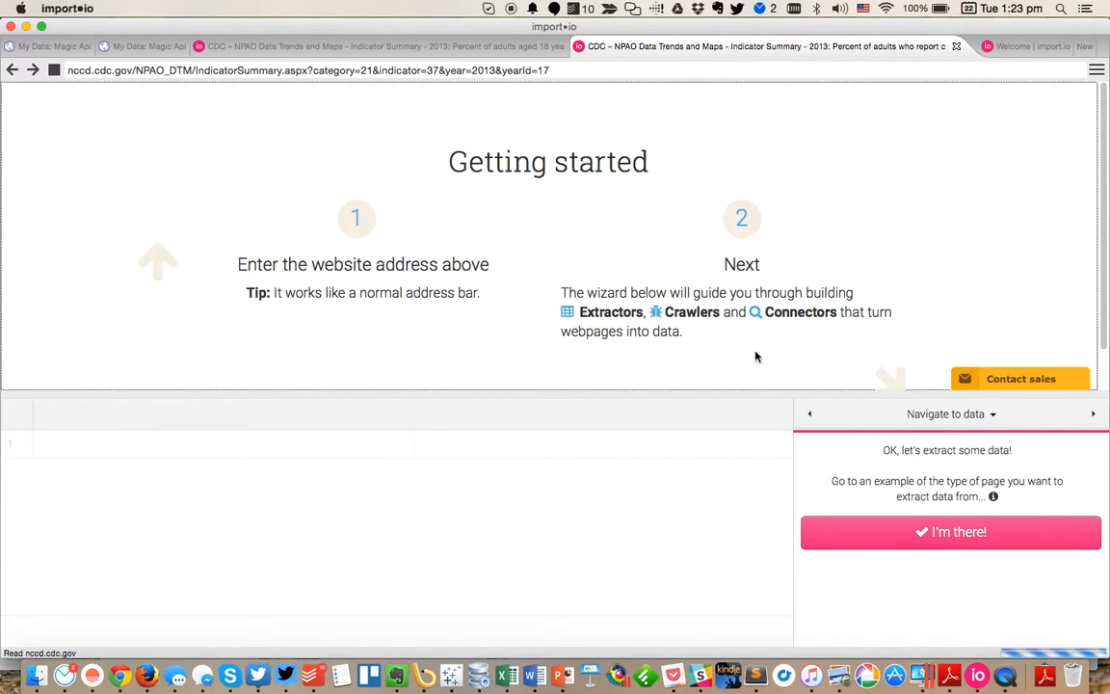
Start extraction on the fruit consumption page, detecting the optimal settings and confirming that the data is still shown.
{"action": "left_click", "coordinate": [887, 531]}
{"action": "left_click", "coordinate": [898, 564]}
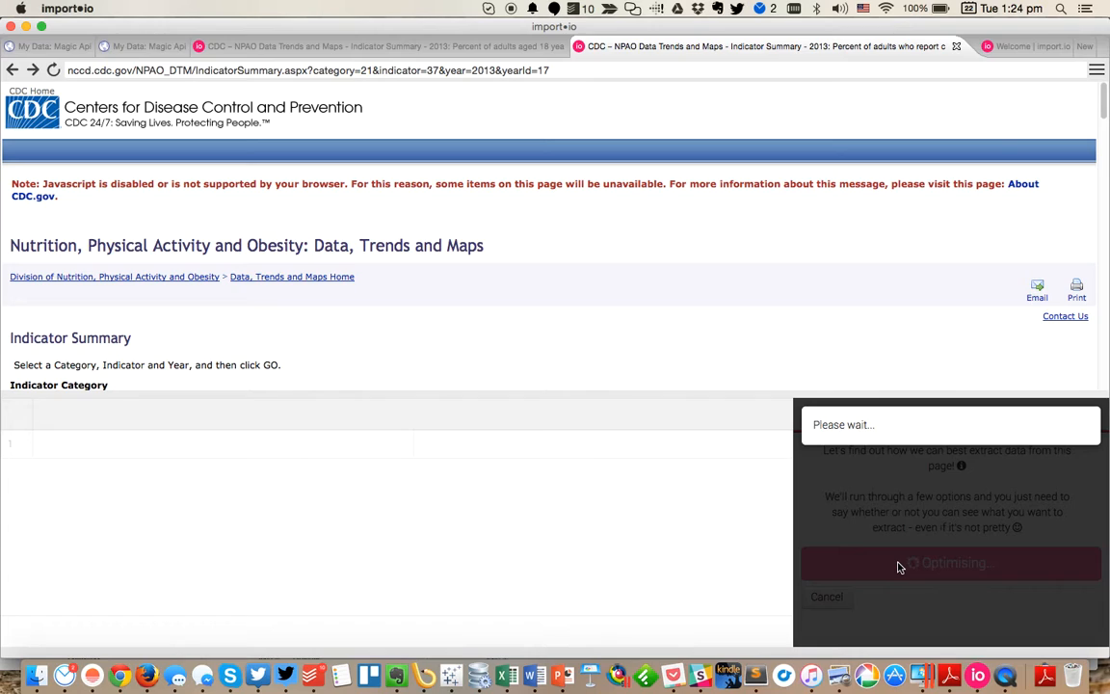
{"action": "left_click", "coordinate": [1026, 466]}
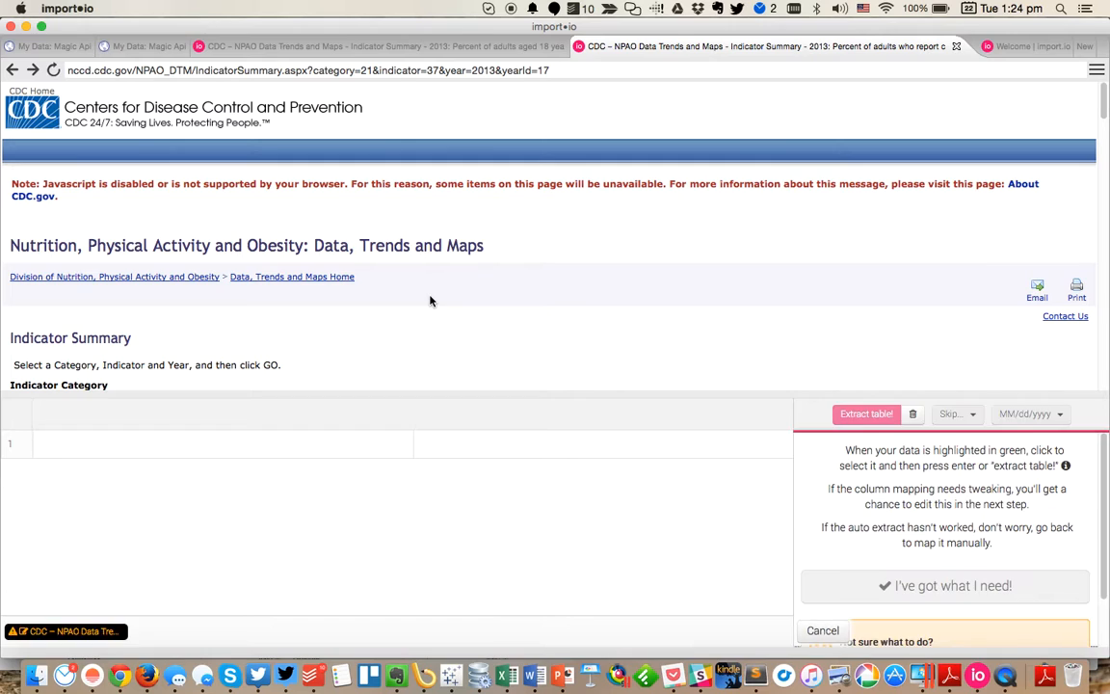
Select the 2013 table of adults consuming fruit less than one time daily and extract it into columns.
{"action": "scroll", "coordinate": [431, 301], "scroll_direction": "down", "scroll_amount": 10}
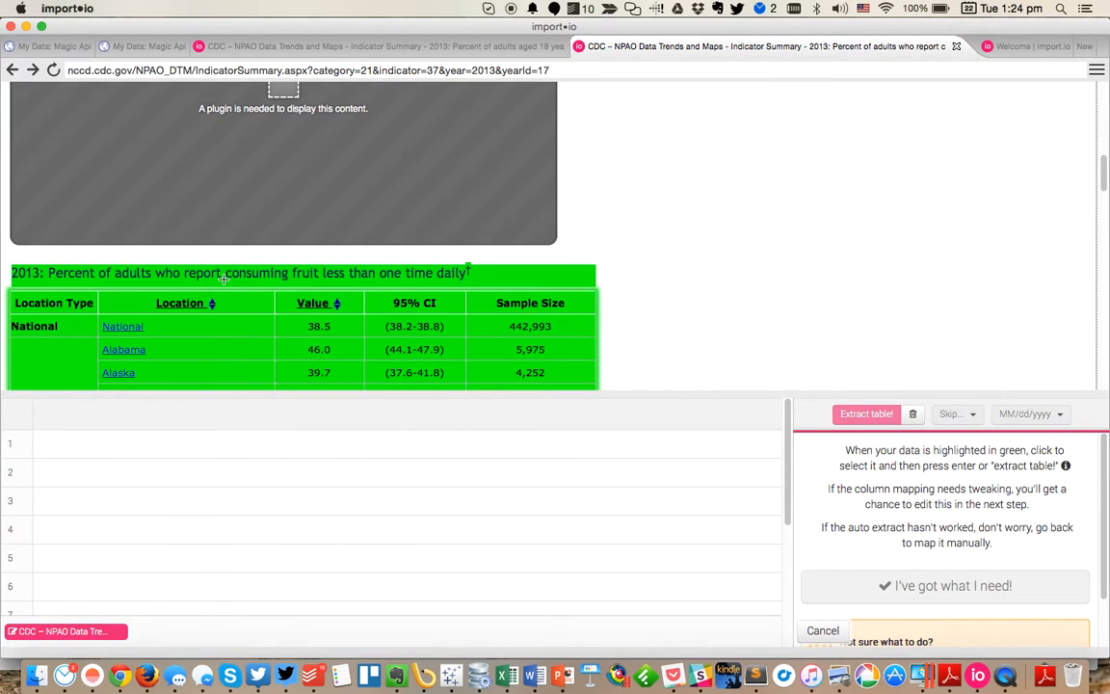
{"action": "left_click", "coordinate": [222, 280]}
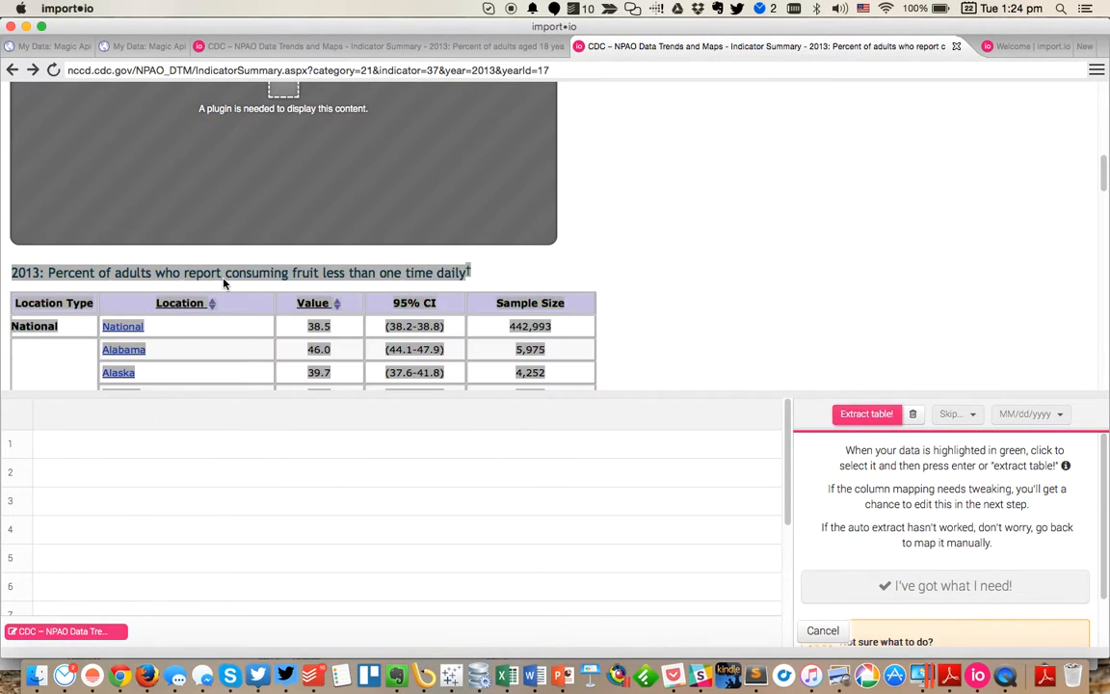
{"action": "left_click", "coordinate": [866, 415]}
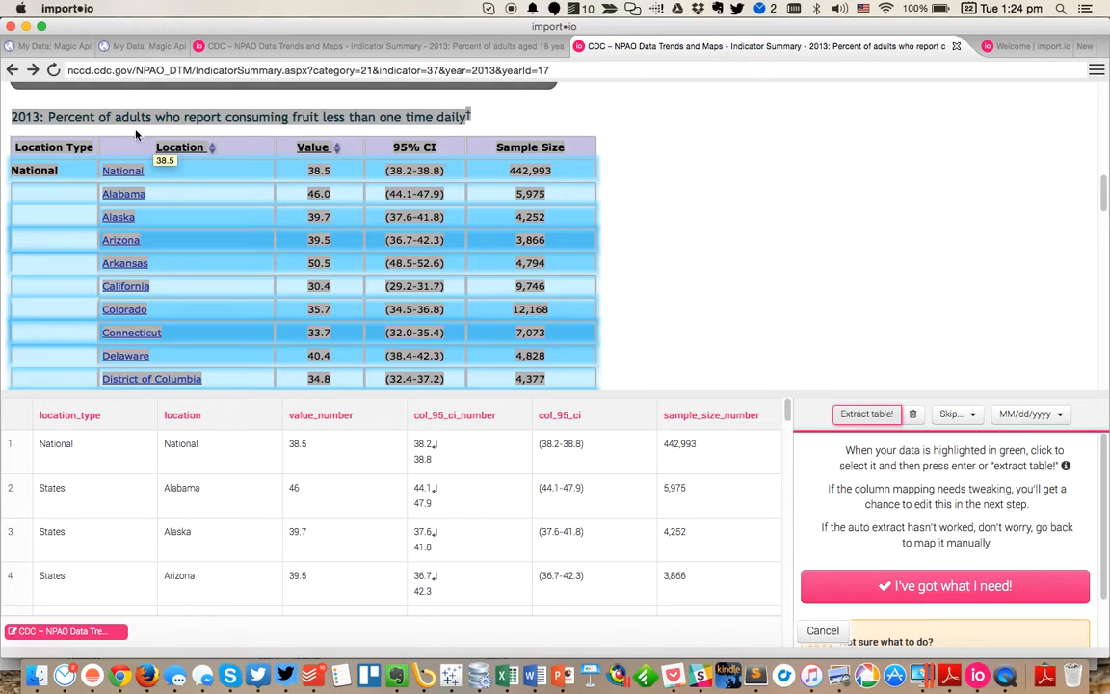
Rename the location column to state and the value_number column to fruit_consumption, and accept the extracted page data.
{"action": "left_click", "coordinate": [206, 416]}
{"action": "type", "text": "state"}
{"action": "key", "text": "Return"}
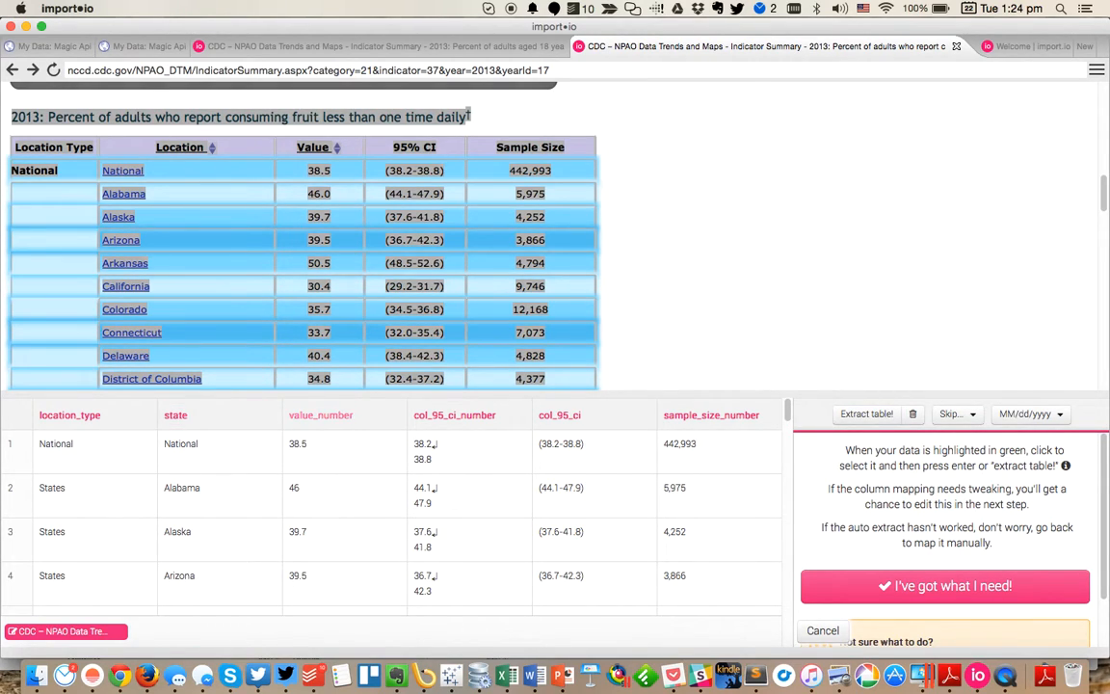
{"action": "left_click", "coordinate": [317, 415]}
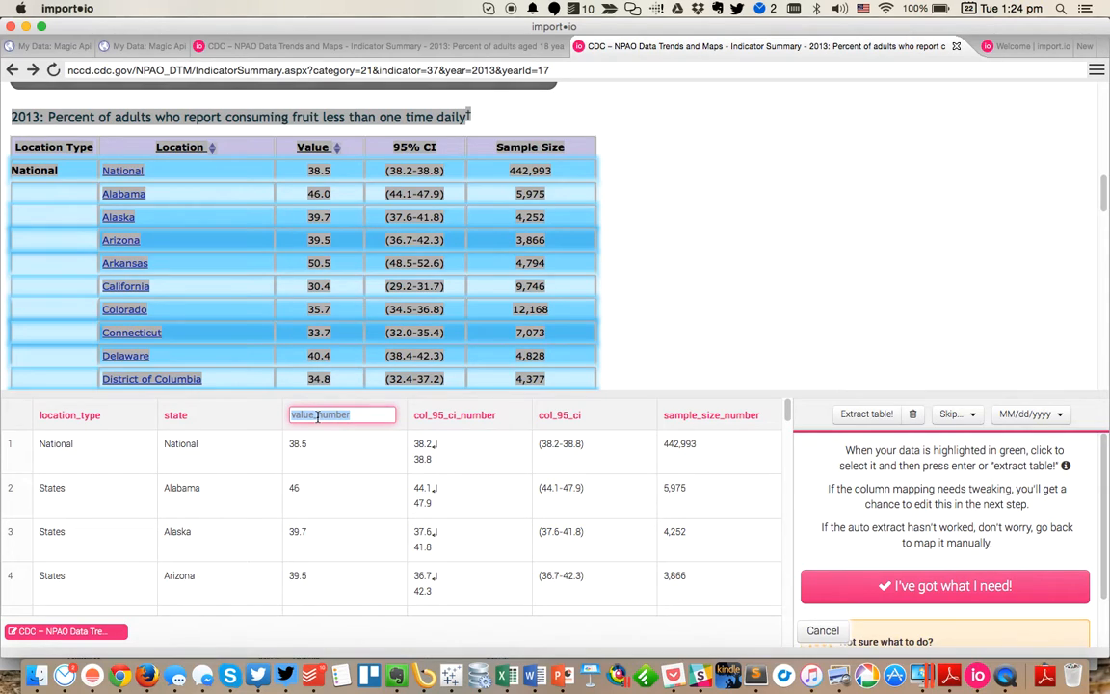
{"action": "type", "text": "fruit_consumption"}
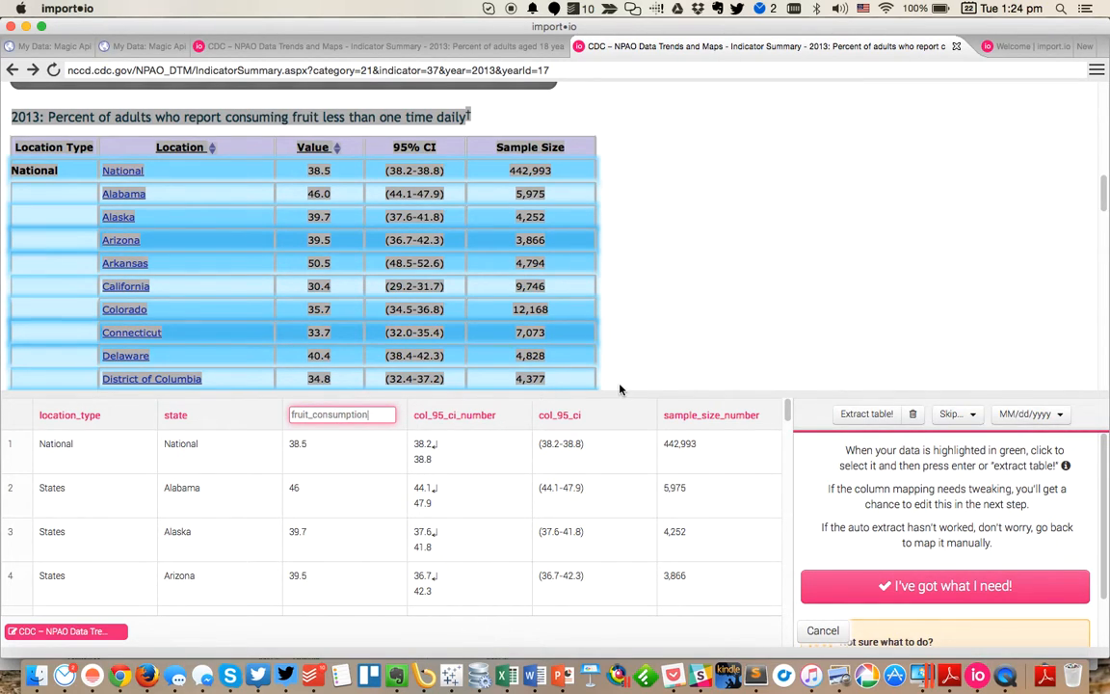
{"action": "key", "text": "Return"}
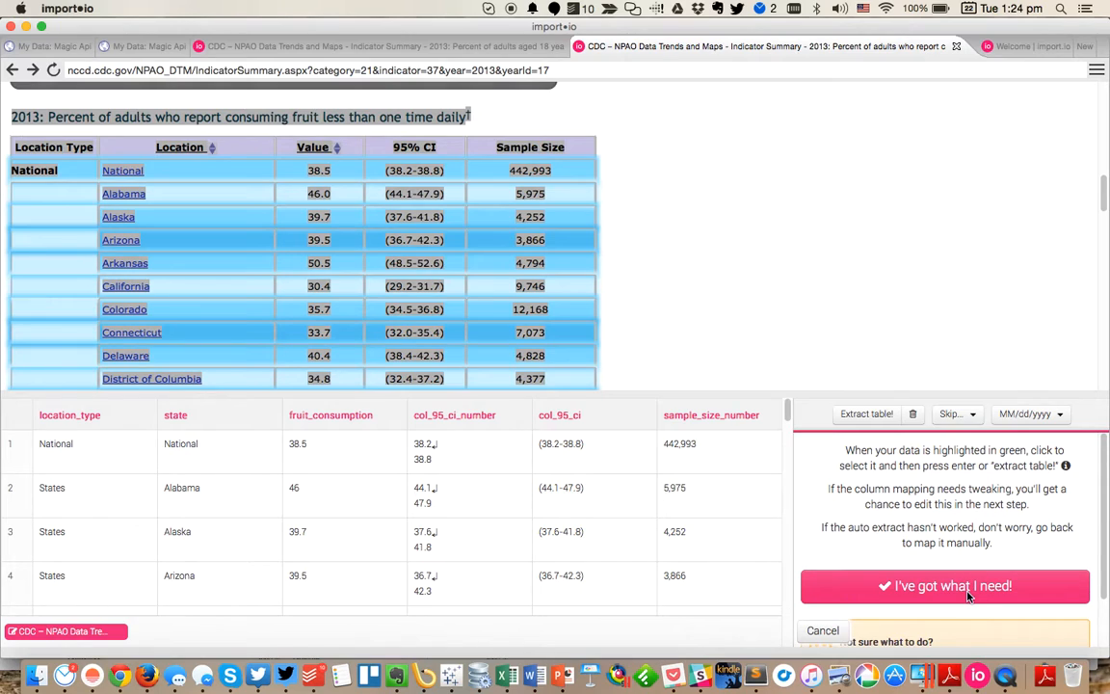
{"action": "left_click", "coordinate": [963, 590]}
{"action": "left_click", "coordinate": [955, 587]}
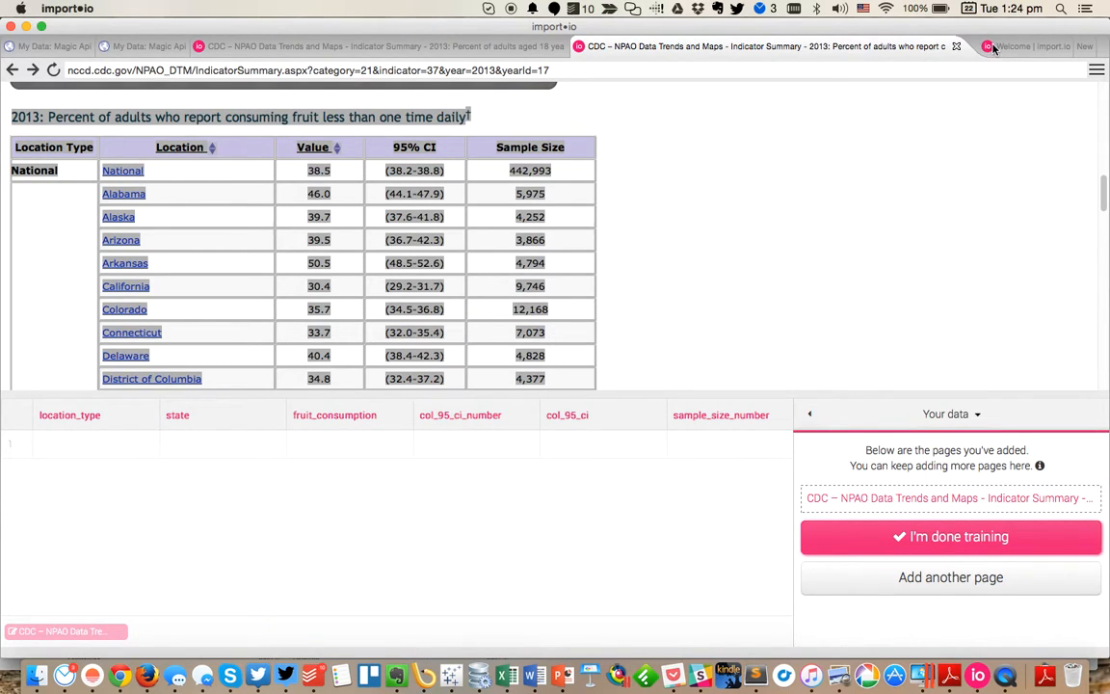
Copy the address of the CDC 2013 no leisure-time physical activity page from Firefox and load it in the remaining unused import.io extractor.
{"action": "key", "text": "super+Tab"}
{"action": "left_click", "coordinate": [434, 36]}
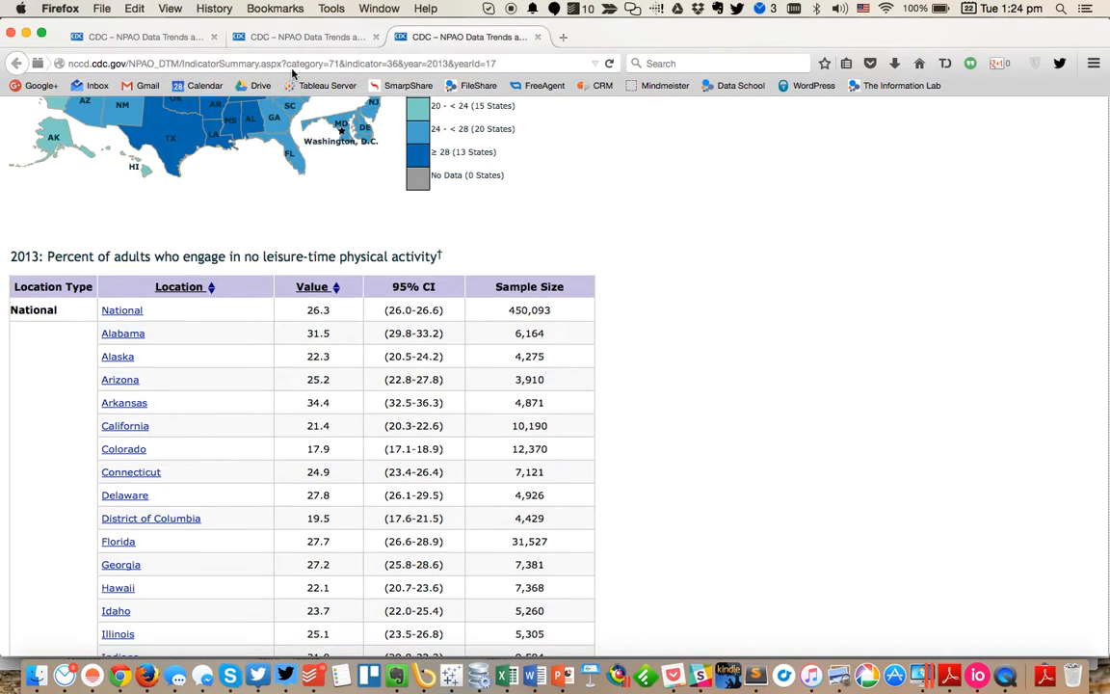
{"action": "left_click", "coordinate": [288, 63]}
{"action": "key", "text": "super+c"}
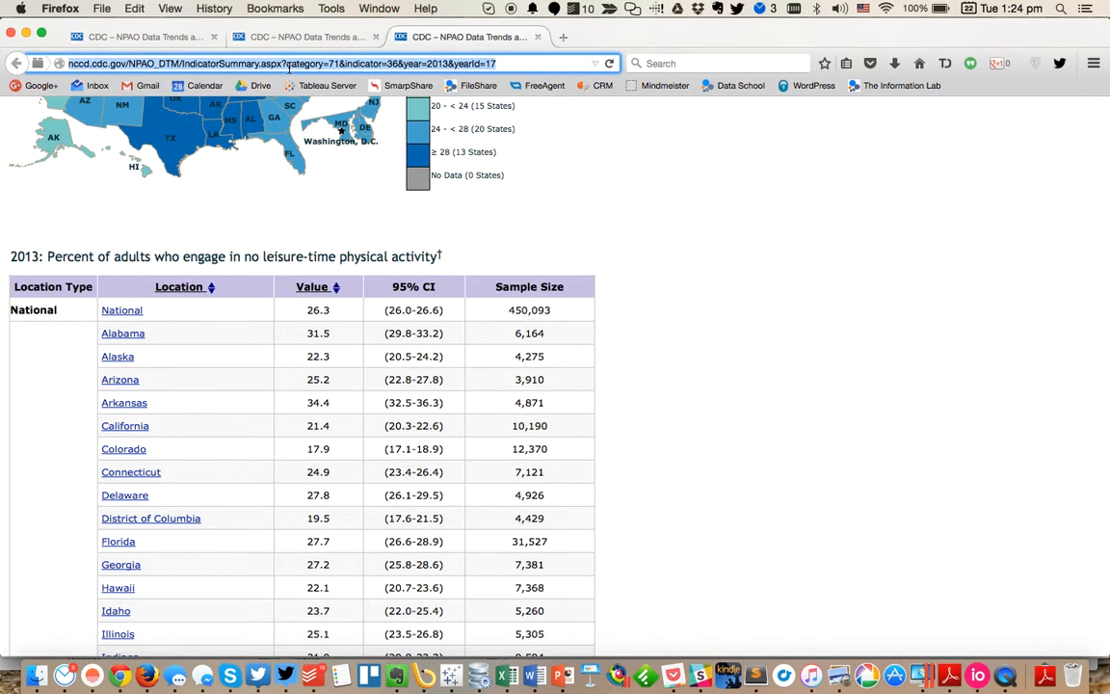
{"action": "key", "text": "super+Tab"}
{"action": "left_click", "coordinate": [1001, 48]}
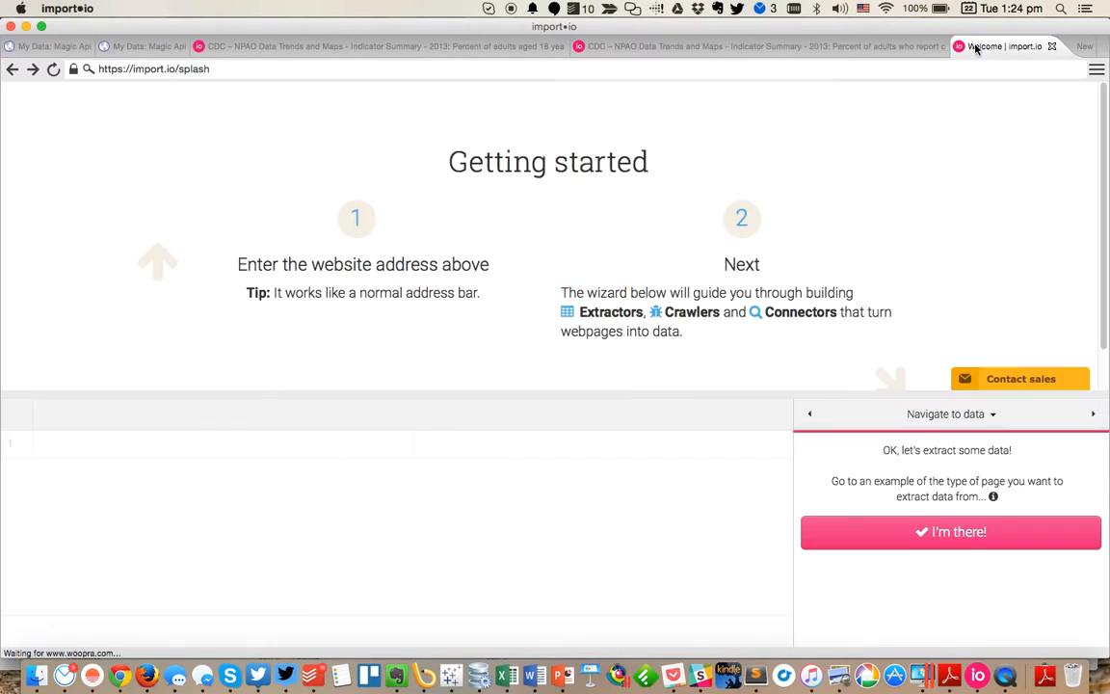
{"action": "left_click", "coordinate": [223, 71]}
{"action": "key", "text": "super+v"}
{"action": "key", "text": "Return"}
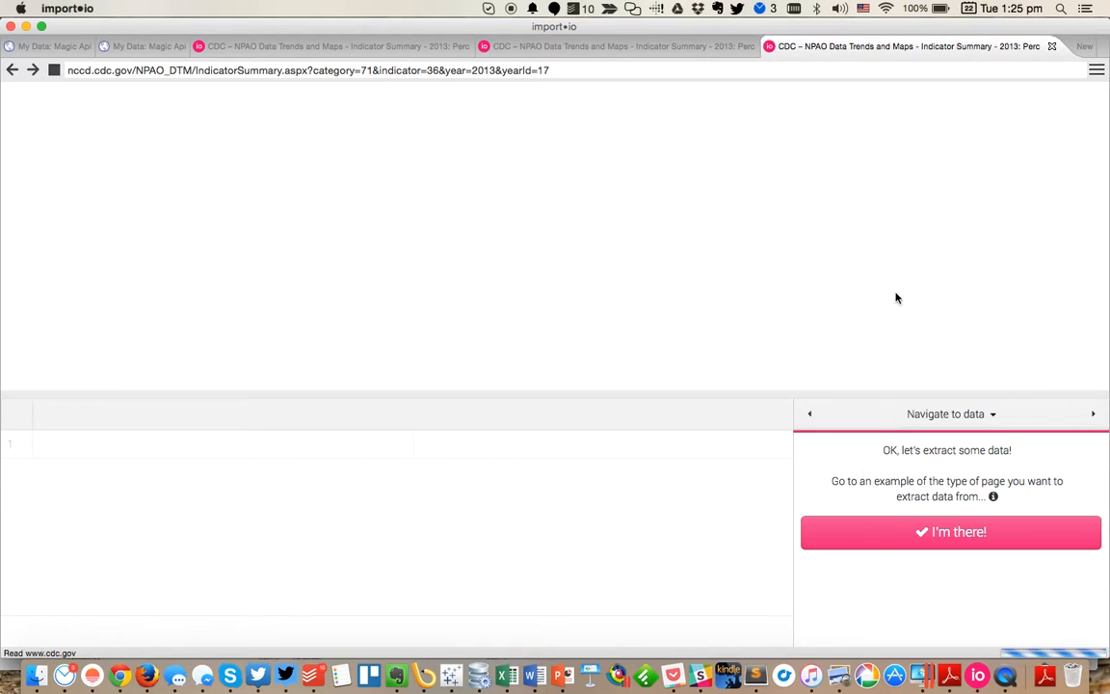
Start extraction on the physical activity page, detecting the optimal settings and confirming that the data is still in the browser.
{"action": "left_click", "coordinate": [945, 531]}
{"action": "left_click", "coordinate": [943, 564]}
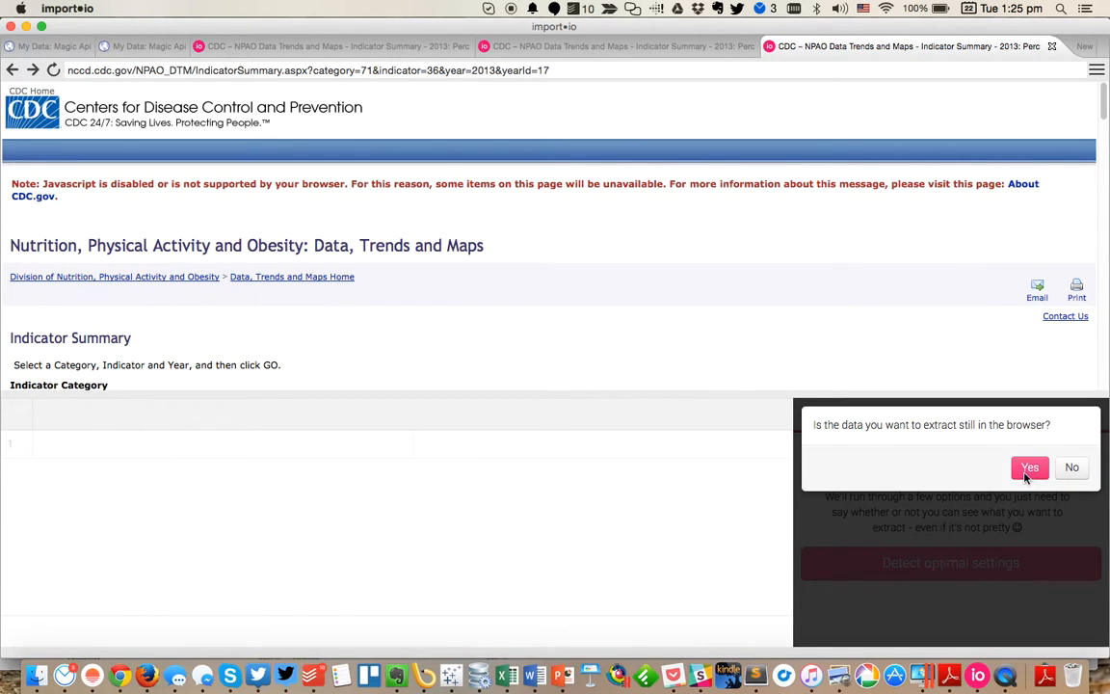
{"action": "left_click", "coordinate": [1032, 470]}
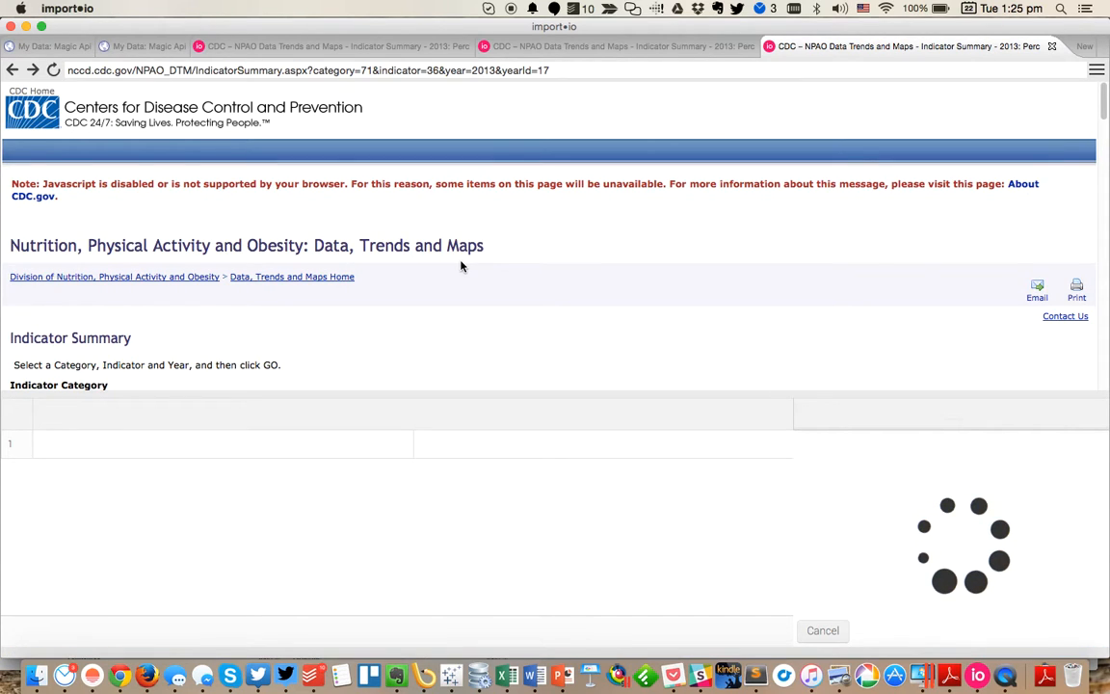
Select the 2013 table of adults with no leisure-time physical activity and extract it into columns.
{"action": "scroll", "coordinate": [461, 266], "scroll_direction": "down", "scroll_amount": 5}
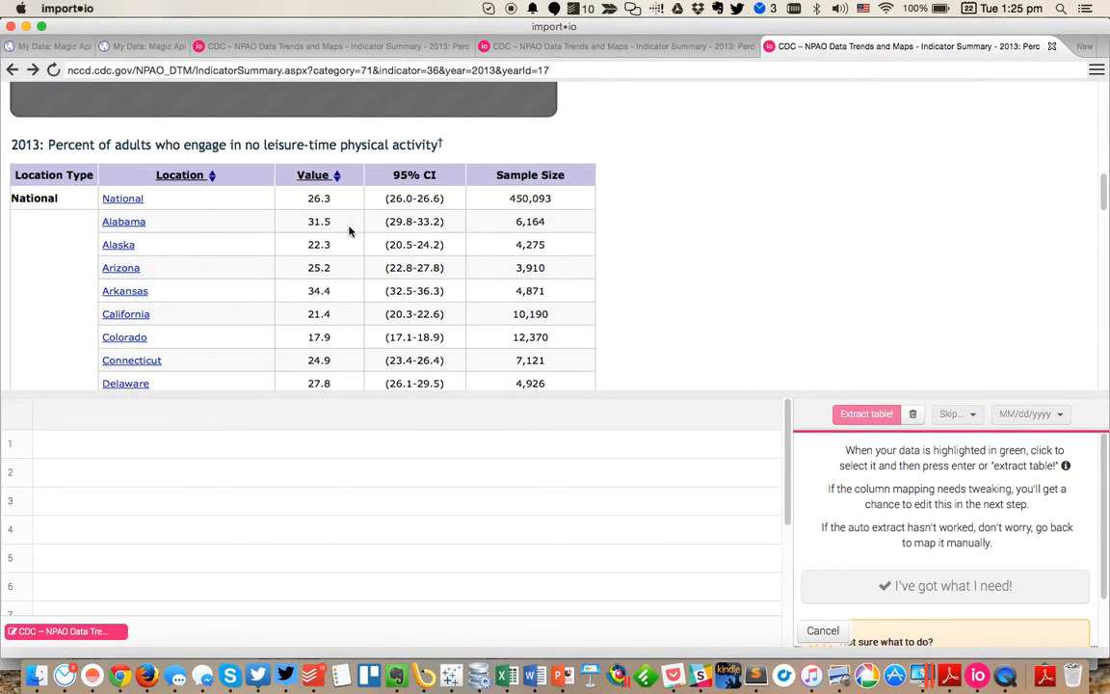
{"action": "left_click", "coordinate": [198, 147]}
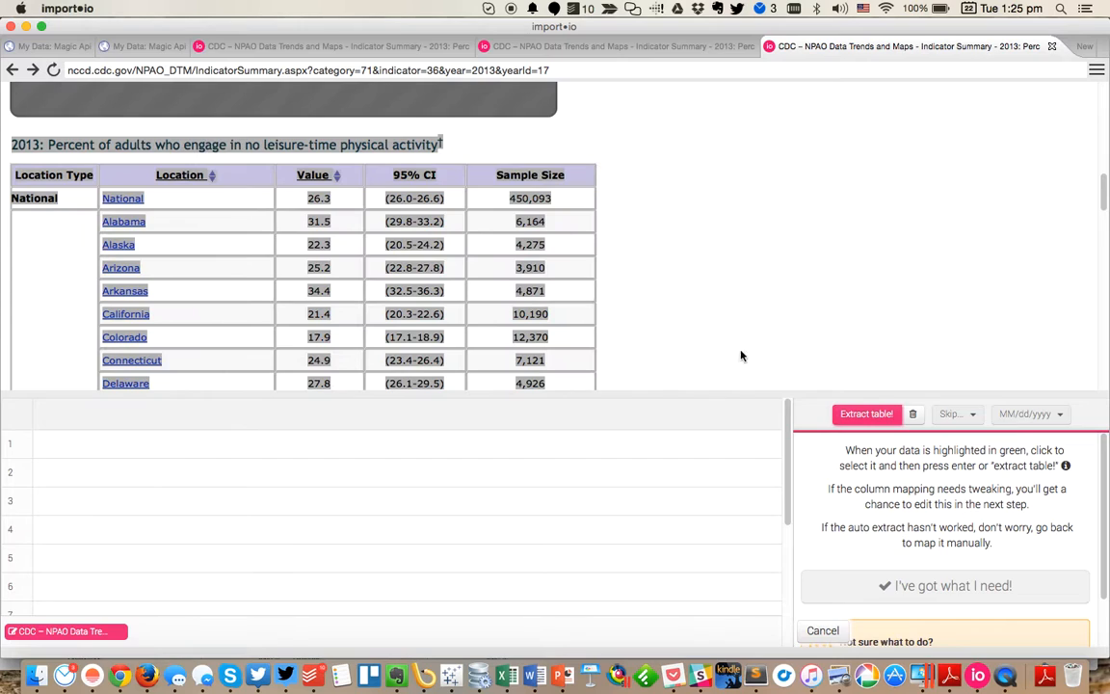
{"action": "left_click", "coordinate": [881, 414]}
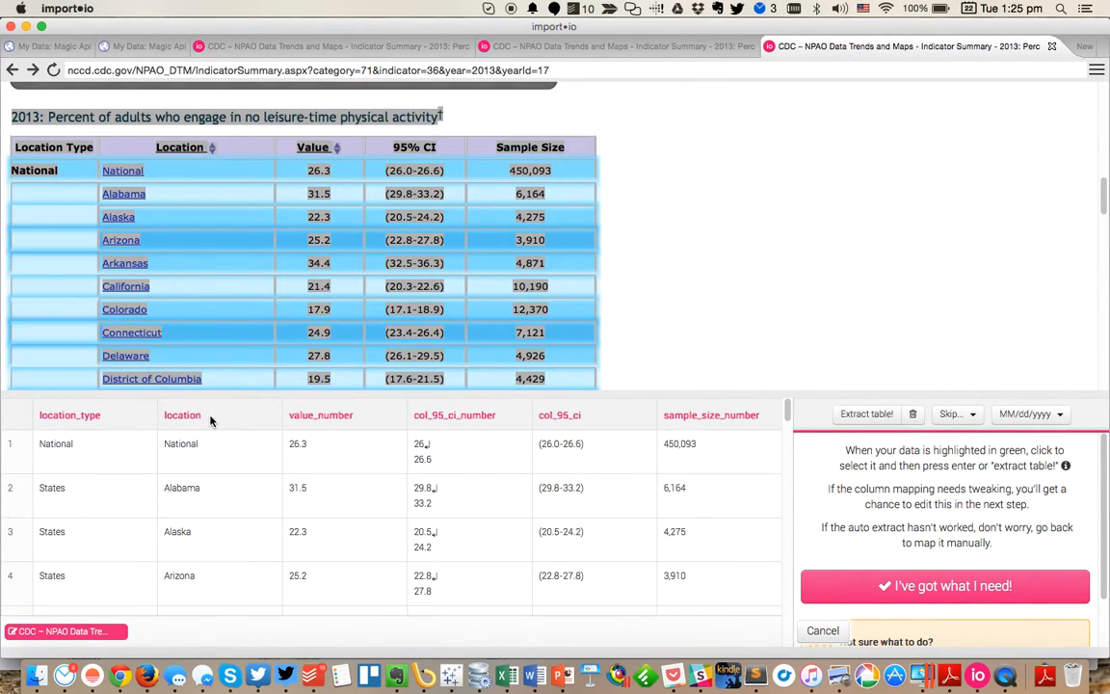
Rename the location column to state and the value_number column to physical_activity, and accept the extracted page data.
{"action": "left_click", "coordinate": [210, 415]}
{"action": "type", "text": "state"}
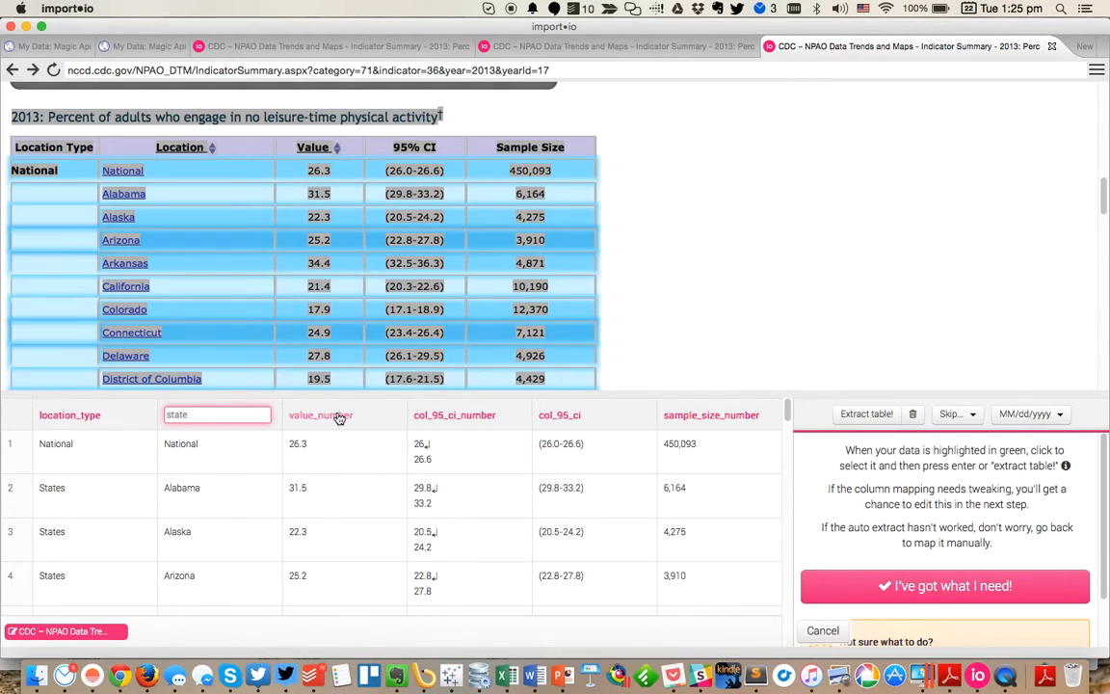
{"action": "left_click", "coordinate": [358, 415]}
{"action": "type", "text": "physical_activity"}
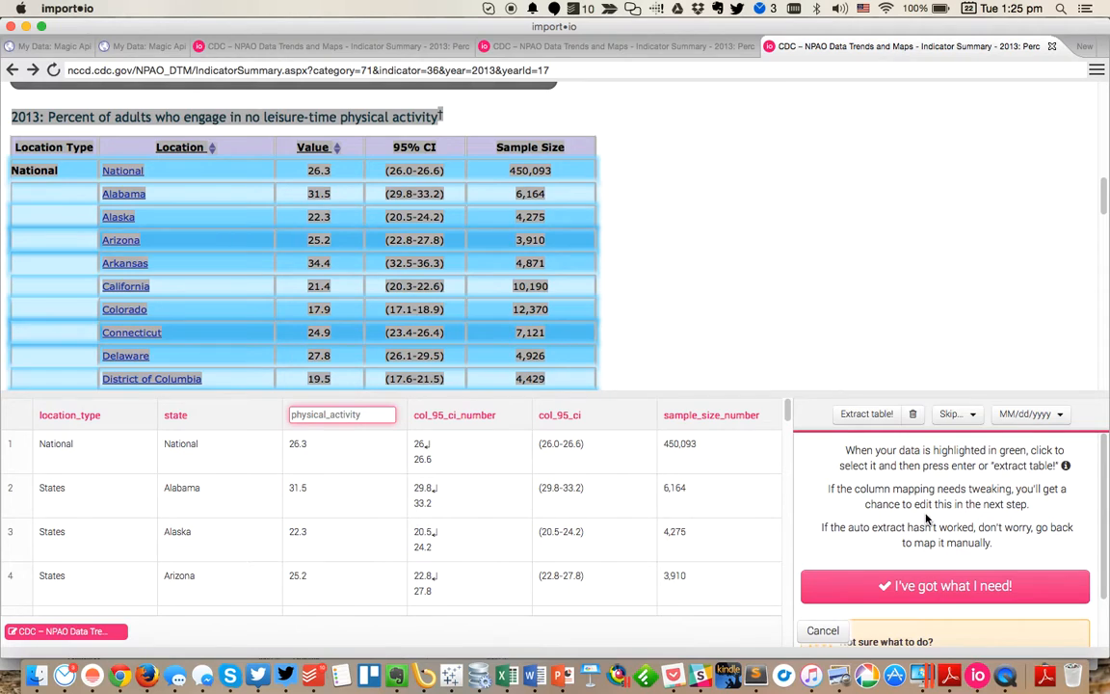
{"action": "key", "text": "Return"}
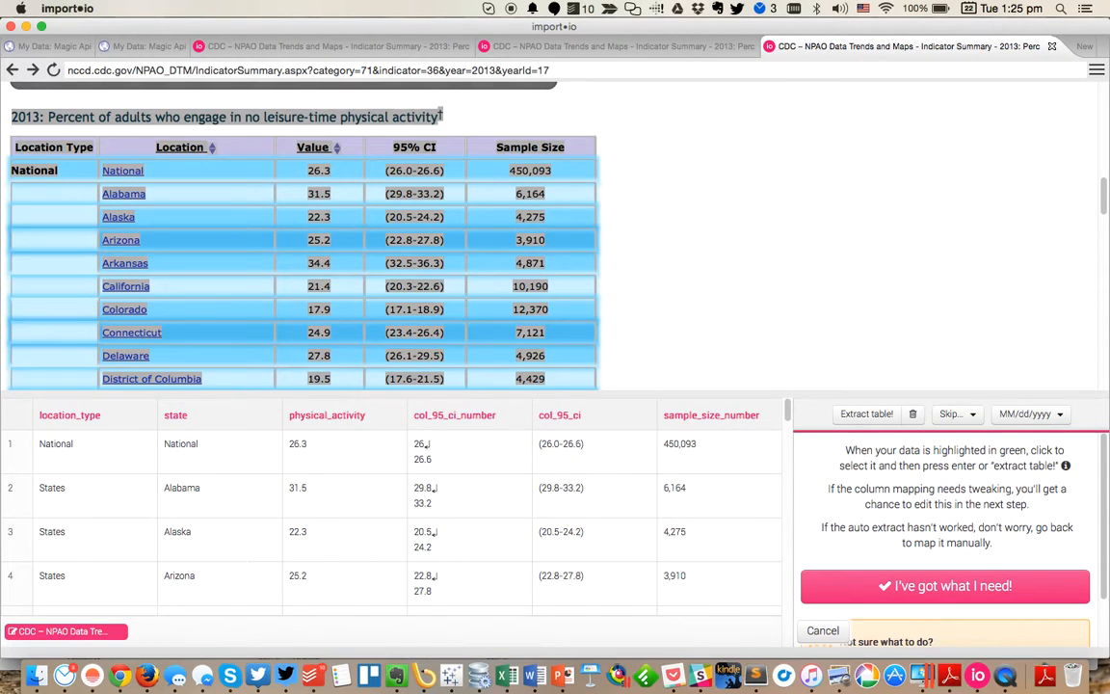
{"action": "left_click", "coordinate": [974, 585]}
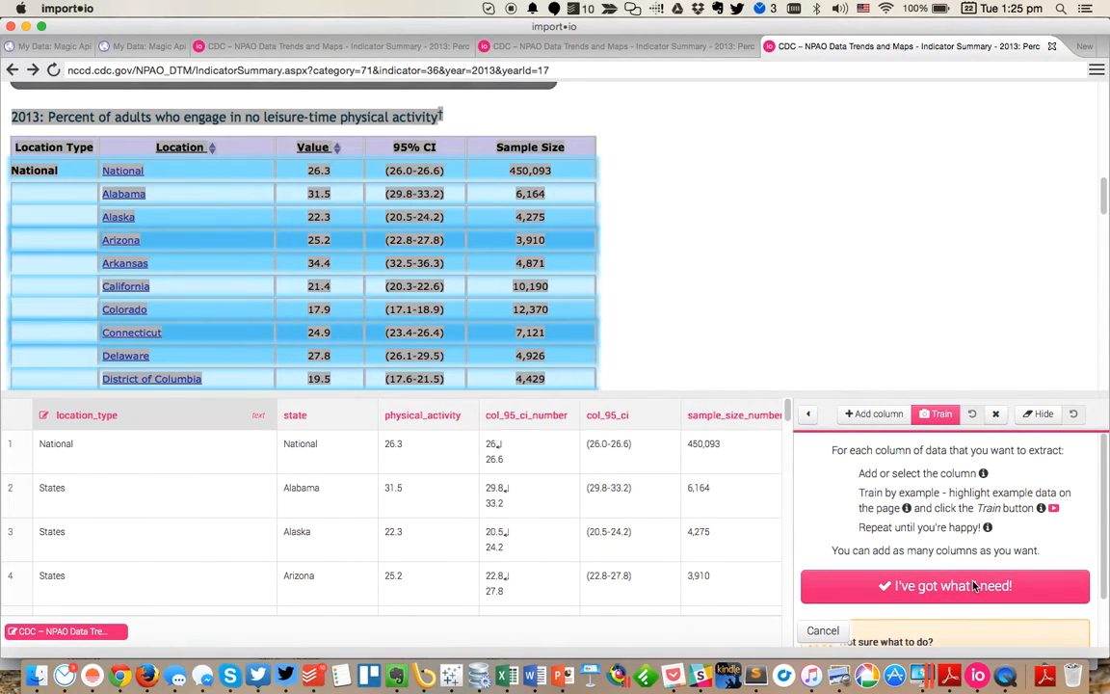
{"action": "left_click", "coordinate": [951, 589]}
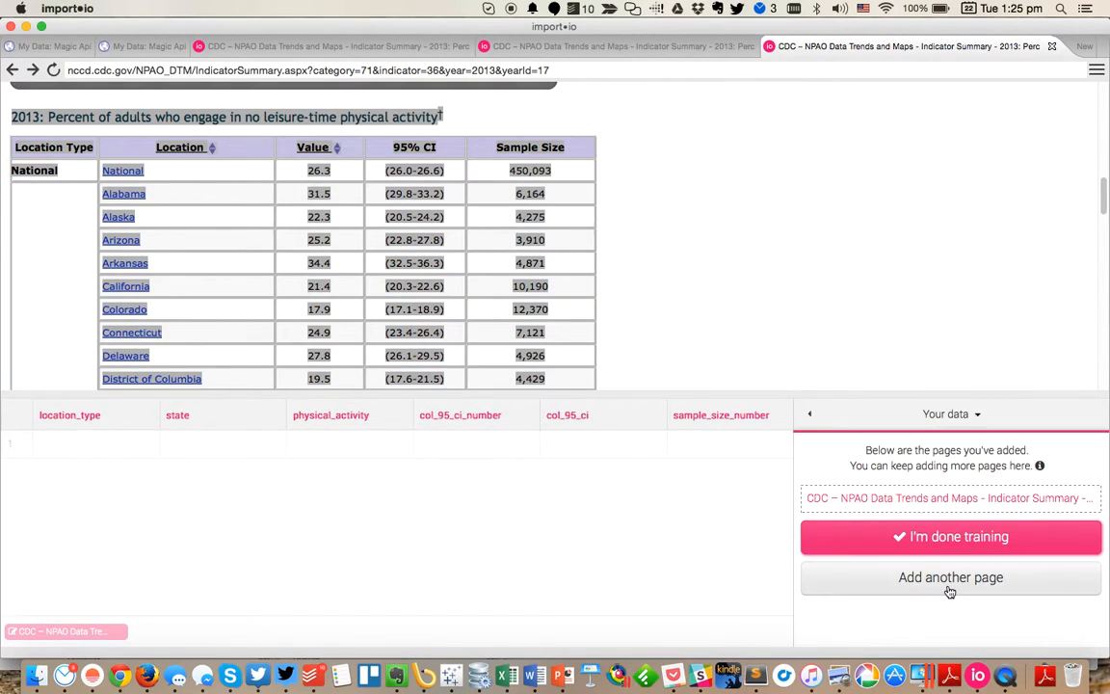
Finish training the physical activity extractor and upload it to import.io with the name "physical activity by state".
{"action": "left_click", "coordinate": [950, 537]}
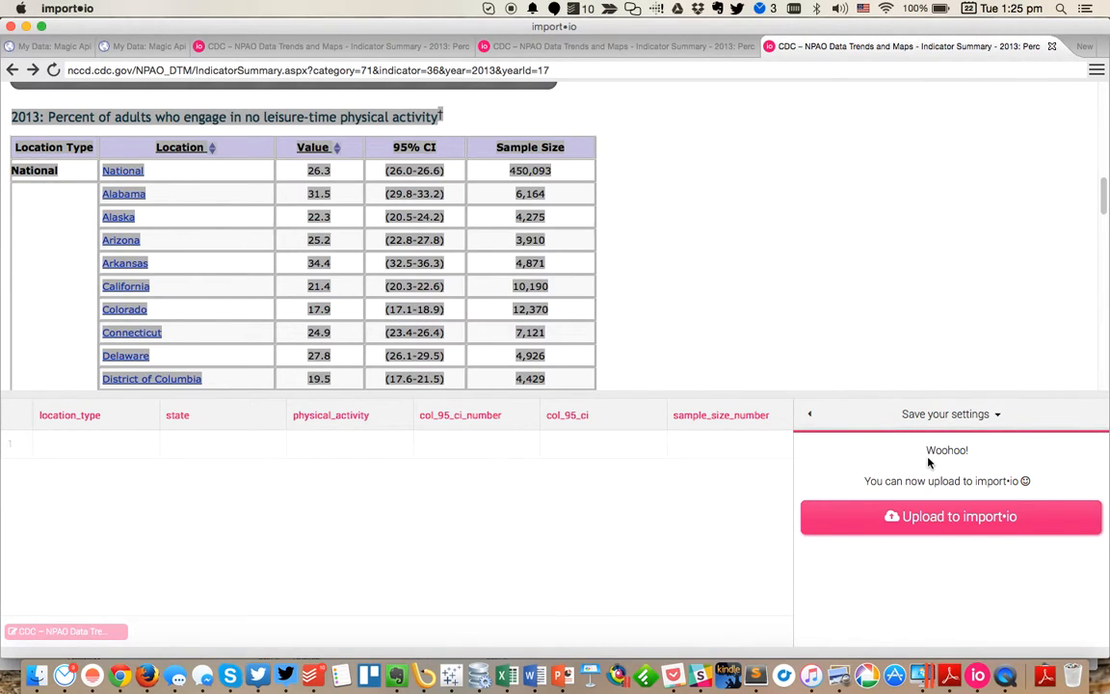
{"action": "left_click", "coordinate": [945, 525]}
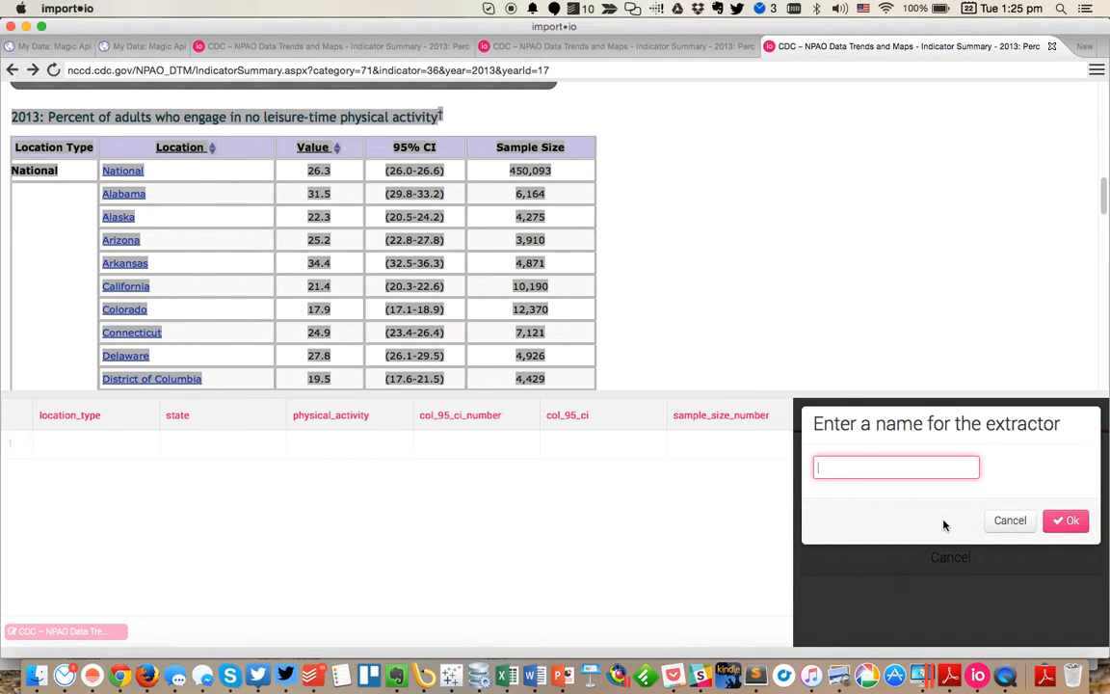
{"action": "type", "text": "physical activity by state"}
{"action": "left_click", "coordinate": [1066, 521]}
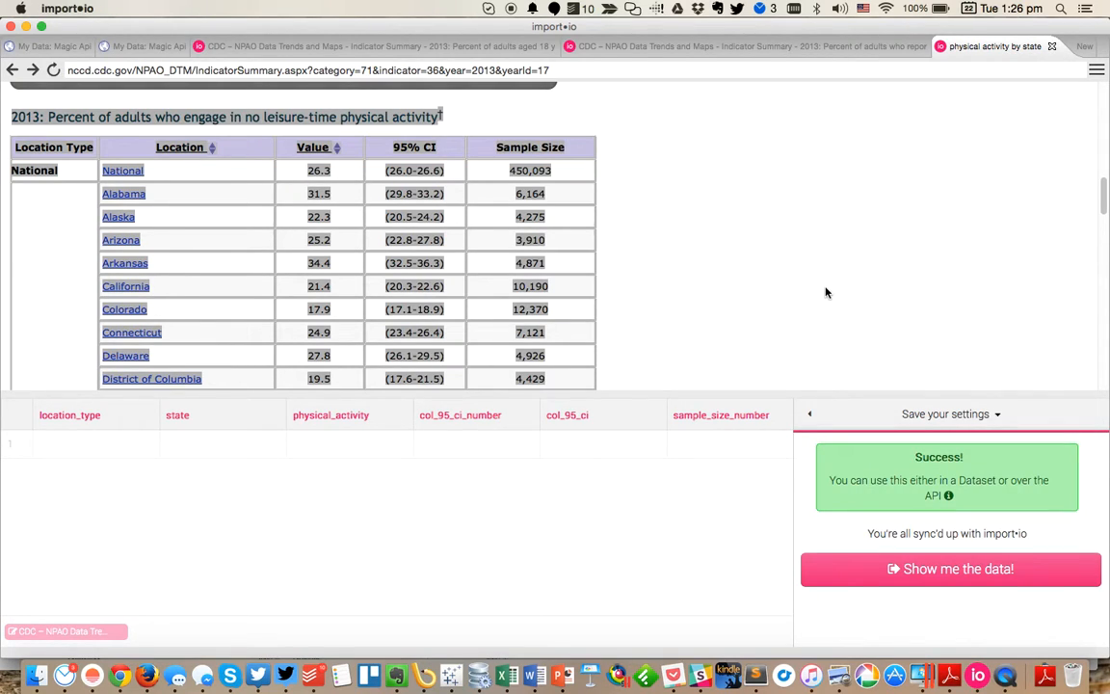
Finish training the fruit consumption extractor and upload it to import.io with the name "fruit consumption by state".
{"action": "left_click", "coordinate": [679, 39]}
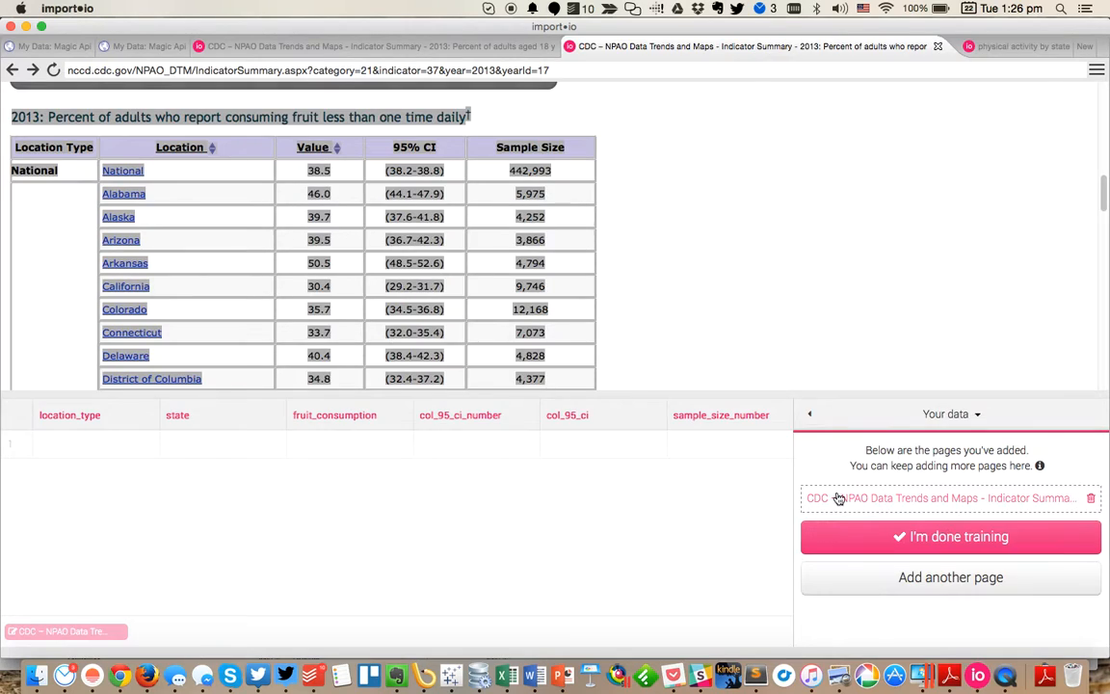
{"action": "left_click", "coordinate": [902, 542]}
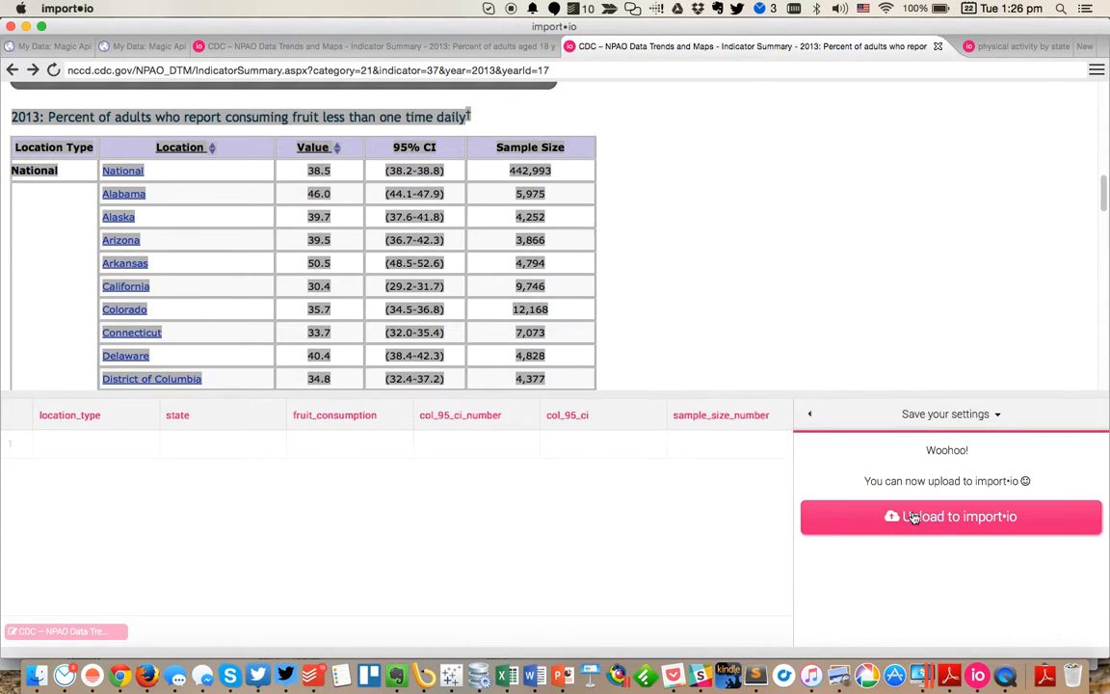
{"action": "left_click", "coordinate": [907, 518]}
{"action": "type", "text": "fruit consumption by state"}
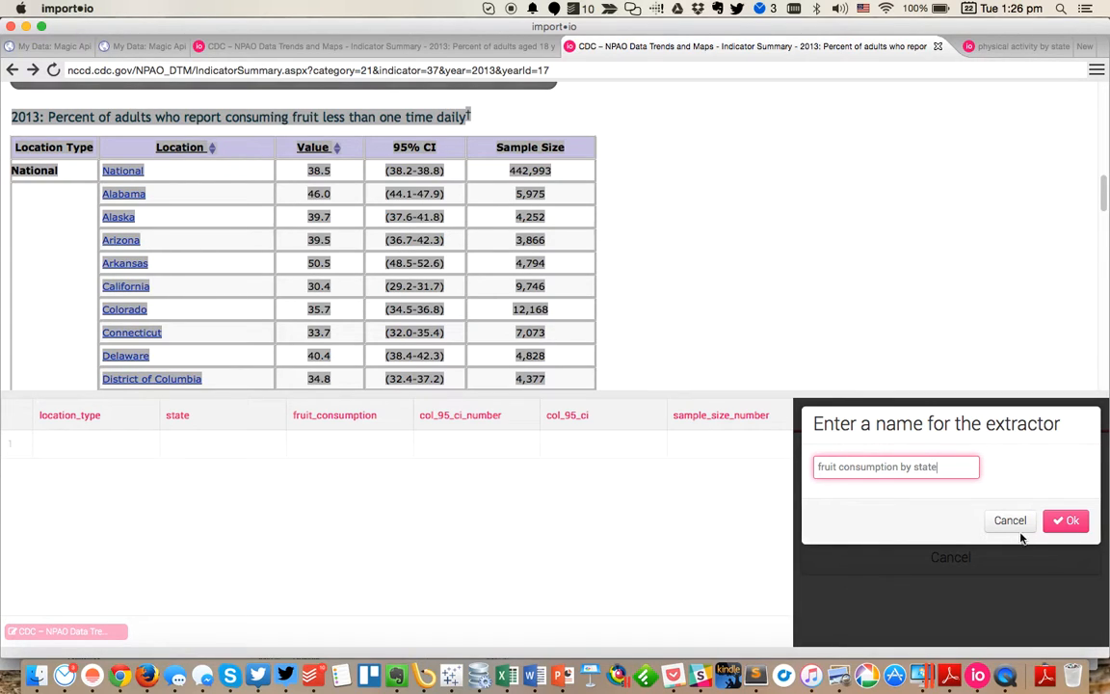
{"action": "left_click", "coordinate": [1068, 521]}
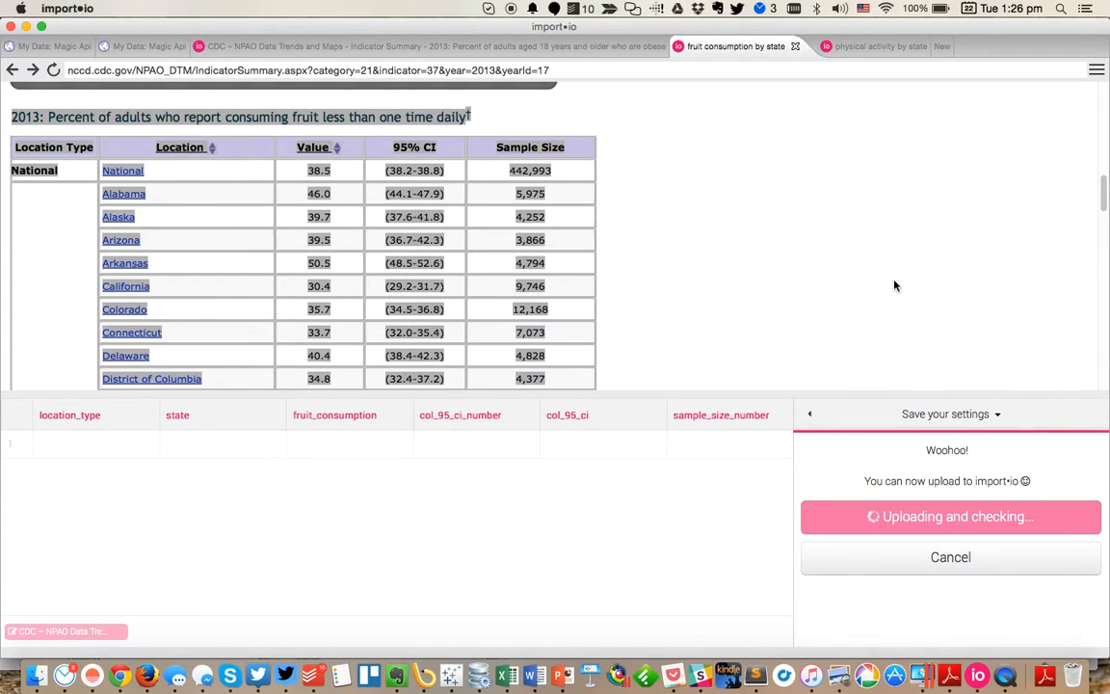
Finish training the obesity extractor and upload it to import.io with the name "obesity rate by state".
{"action": "left_click", "coordinate": [519, 48]}
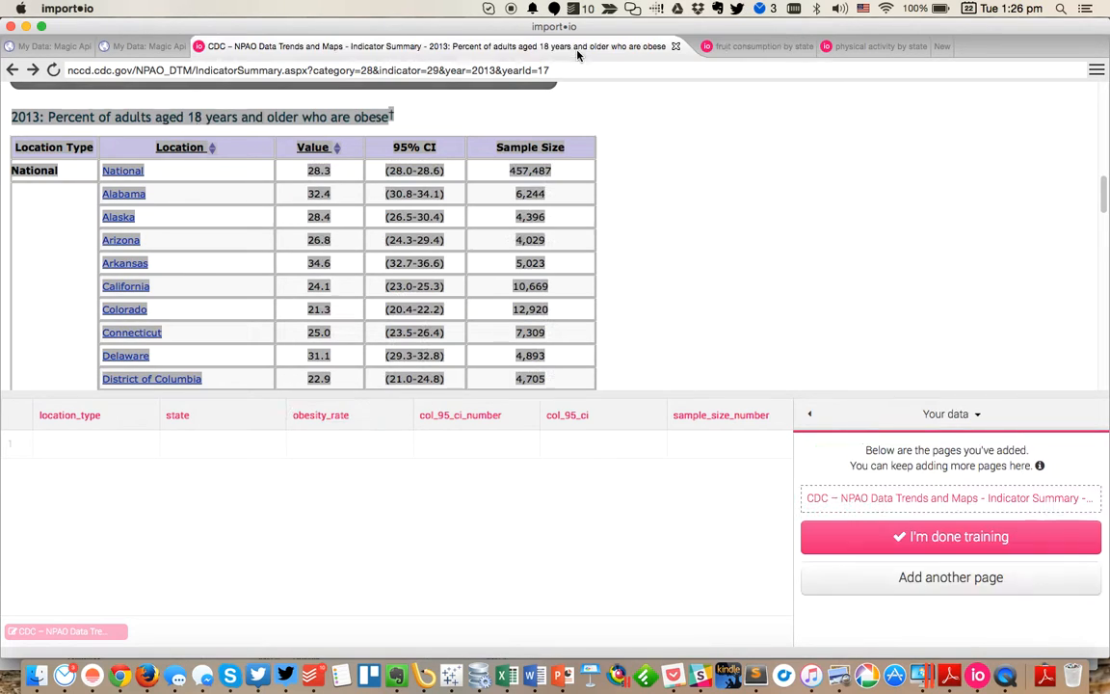
{"action": "left_click", "coordinate": [939, 544]}
{"action": "left_click", "coordinate": [940, 518]}
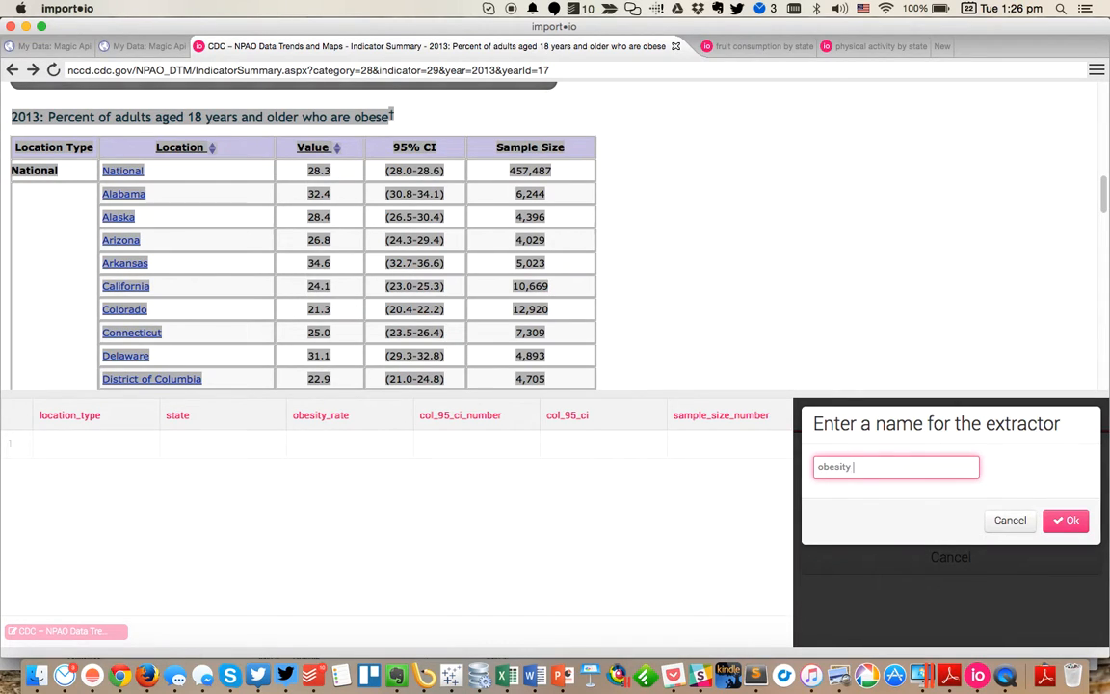
{"action": "type", "text": "obesity rate by state"}
{"action": "key", "text": "Return"}
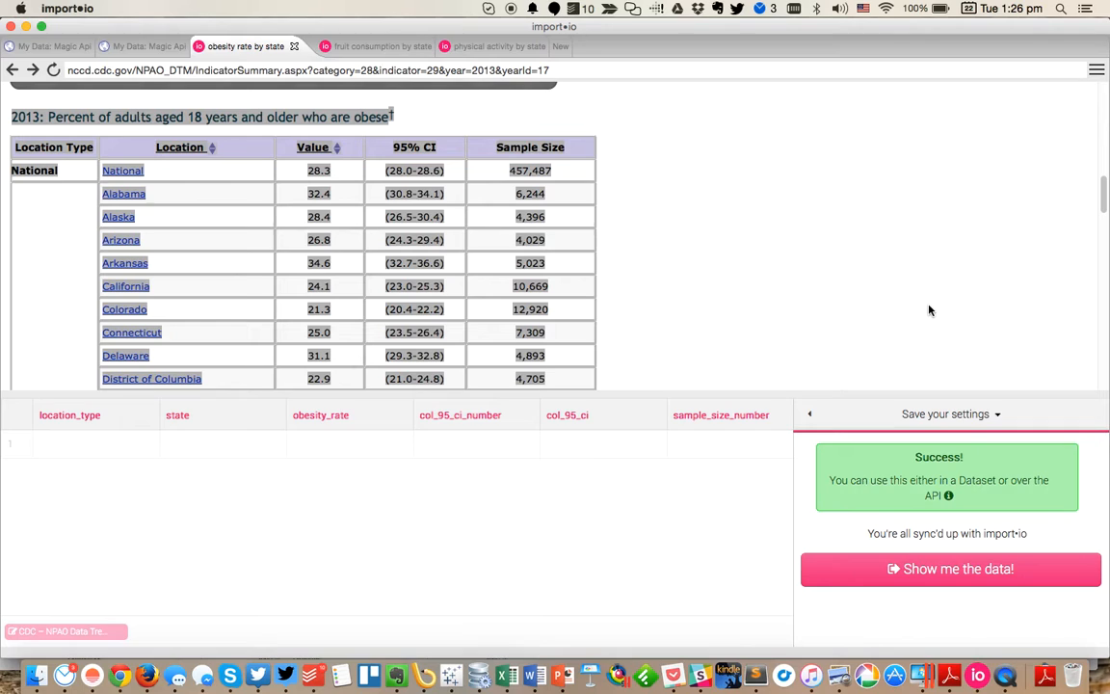
Open the saved data list in import.io, switch to Tableau, and start a Web Data Connector connection from a new worksheet.
{"action": "left_click", "coordinate": [135, 46]}
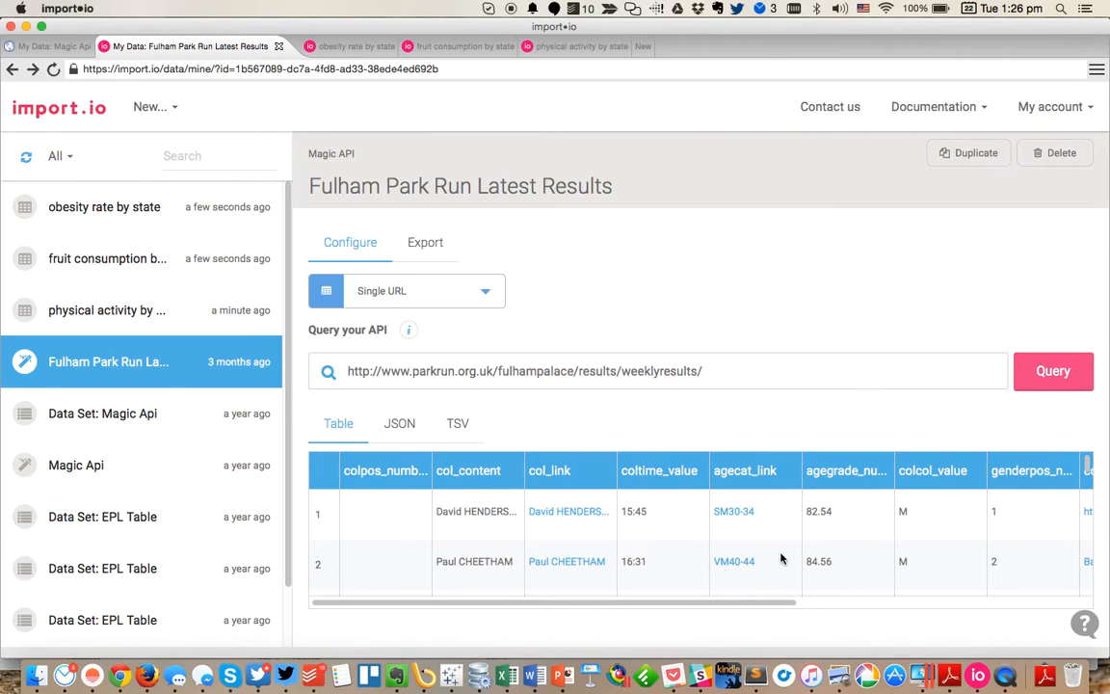
{"action": "left_click", "coordinate": [453, 678]}
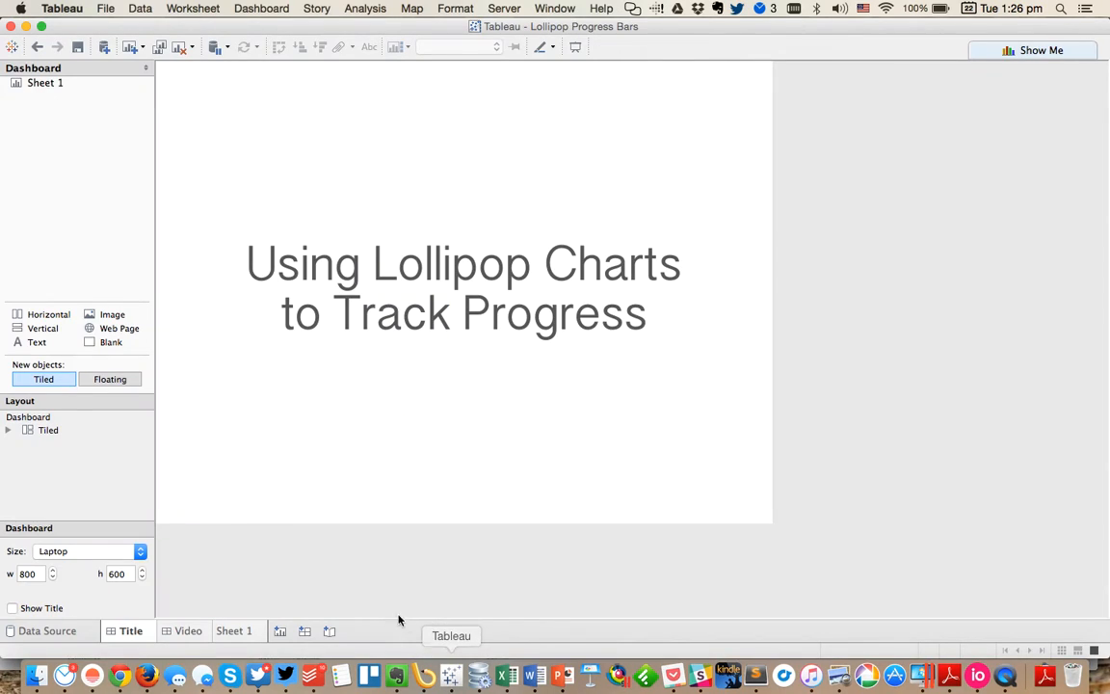
{"action": "left_click", "coordinate": [280, 632]}
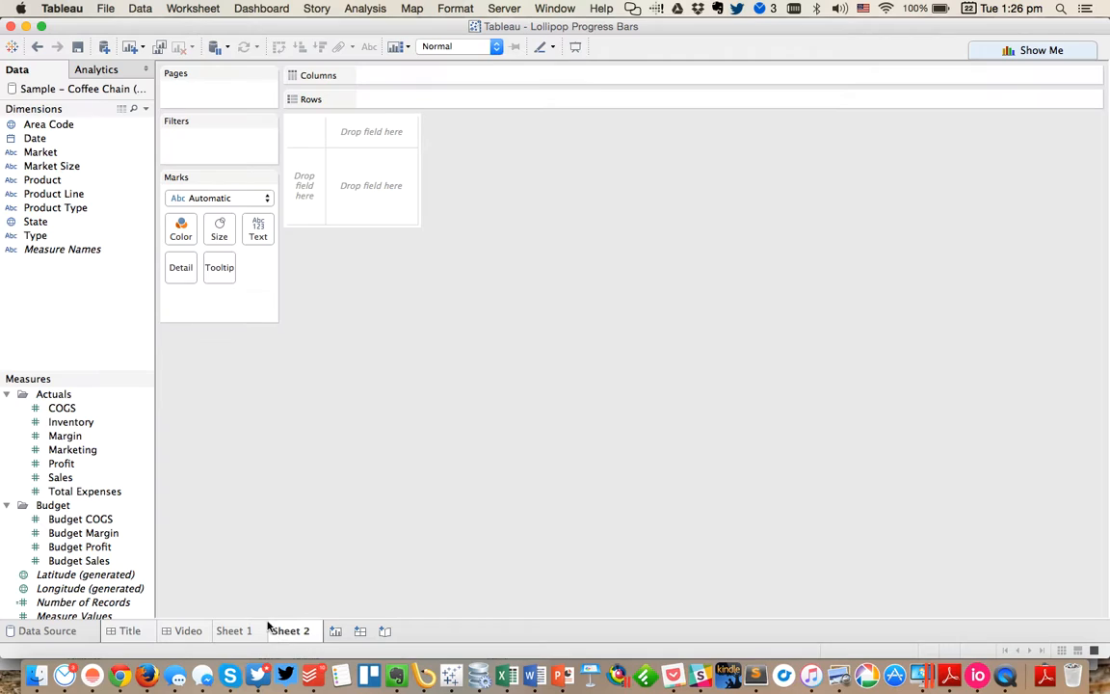
{"action": "left_click", "coordinate": [103, 47]}
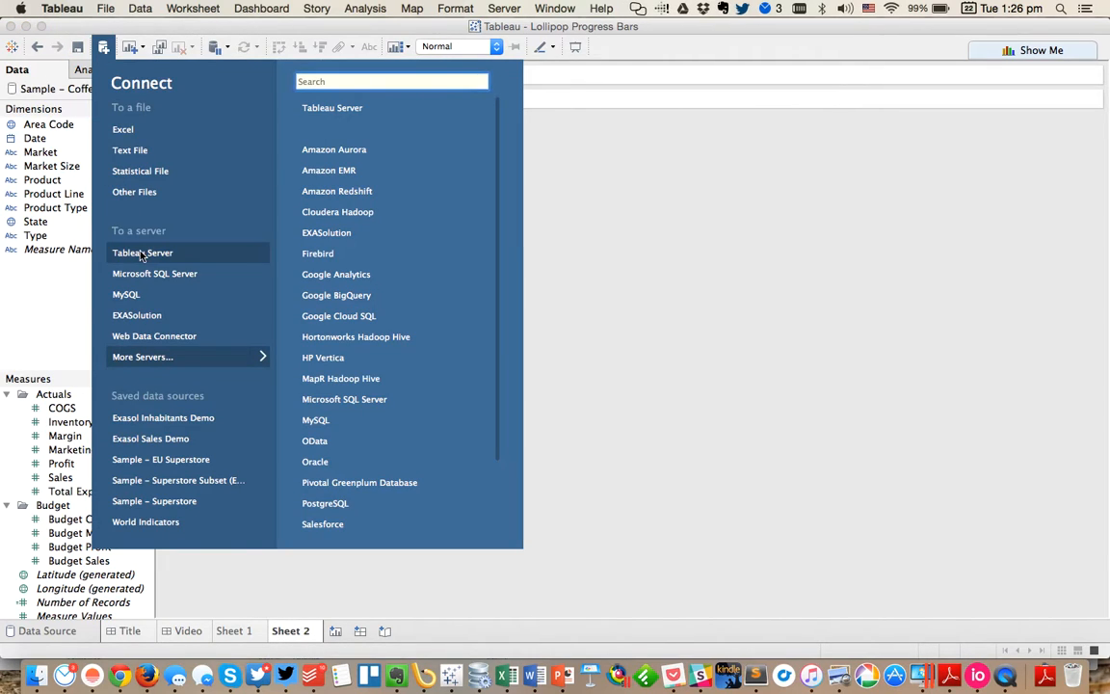
{"action": "left_click", "coordinate": [162, 336]}
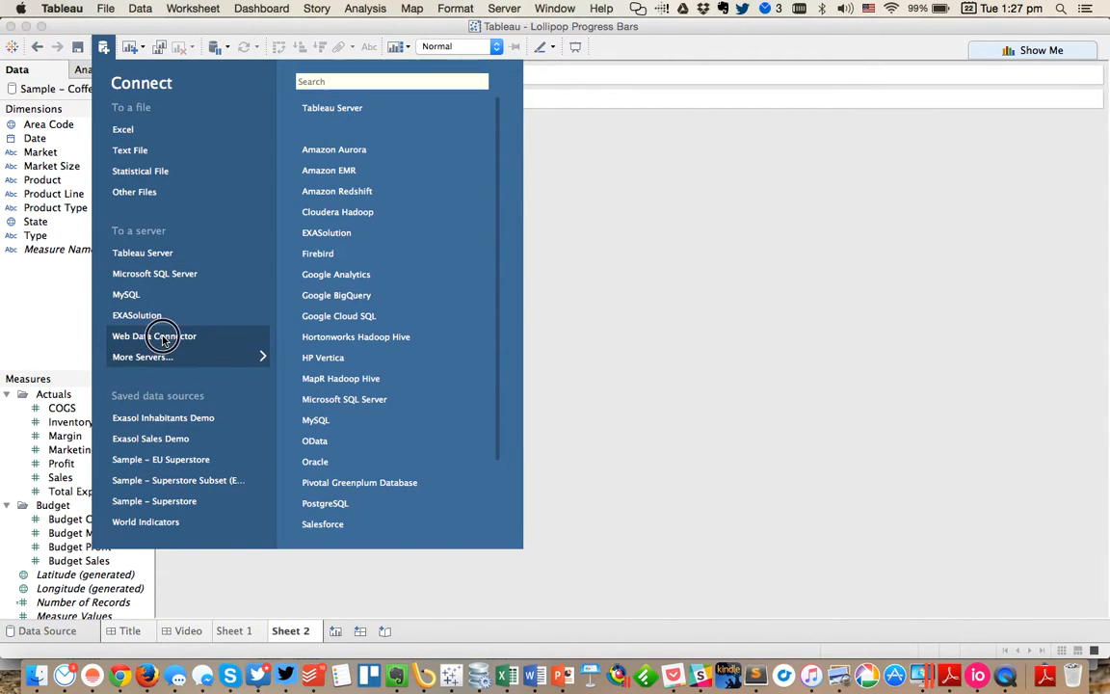
Switch to Chrome and copy the connector address connectors.poc.interworks.com/importio from the InterWorks article about the import.io Web Connector.
{"action": "key", "text": "super+Tab"}
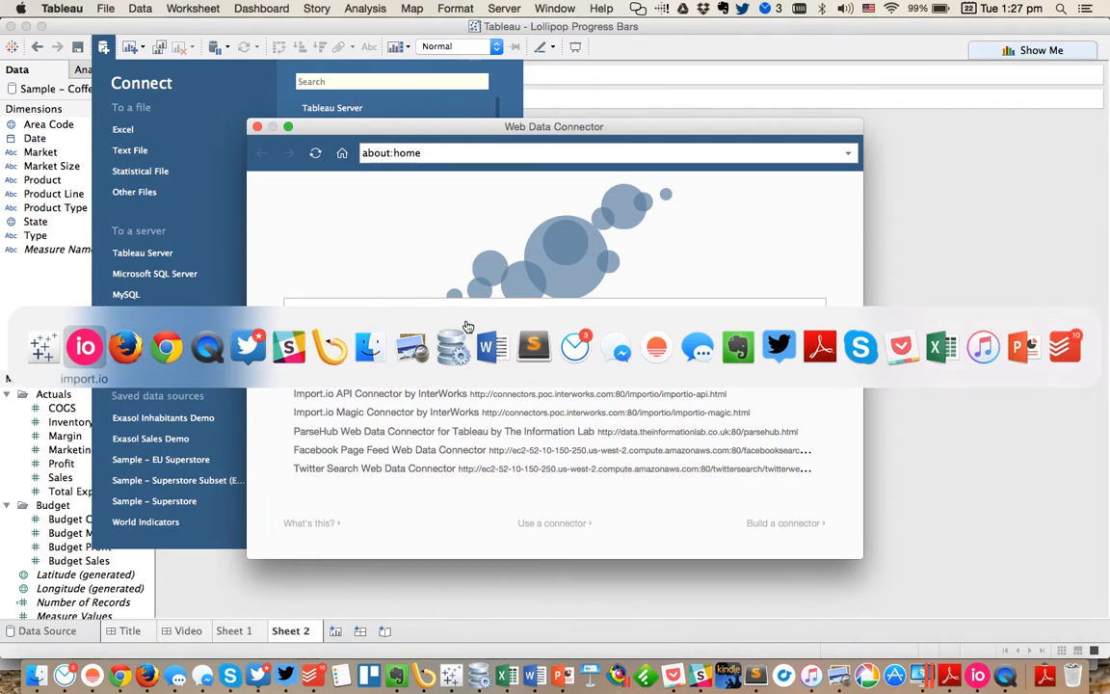
{"action": "key", "text": "super+Tab"}
{"action": "key", "text": "super+Tab"}
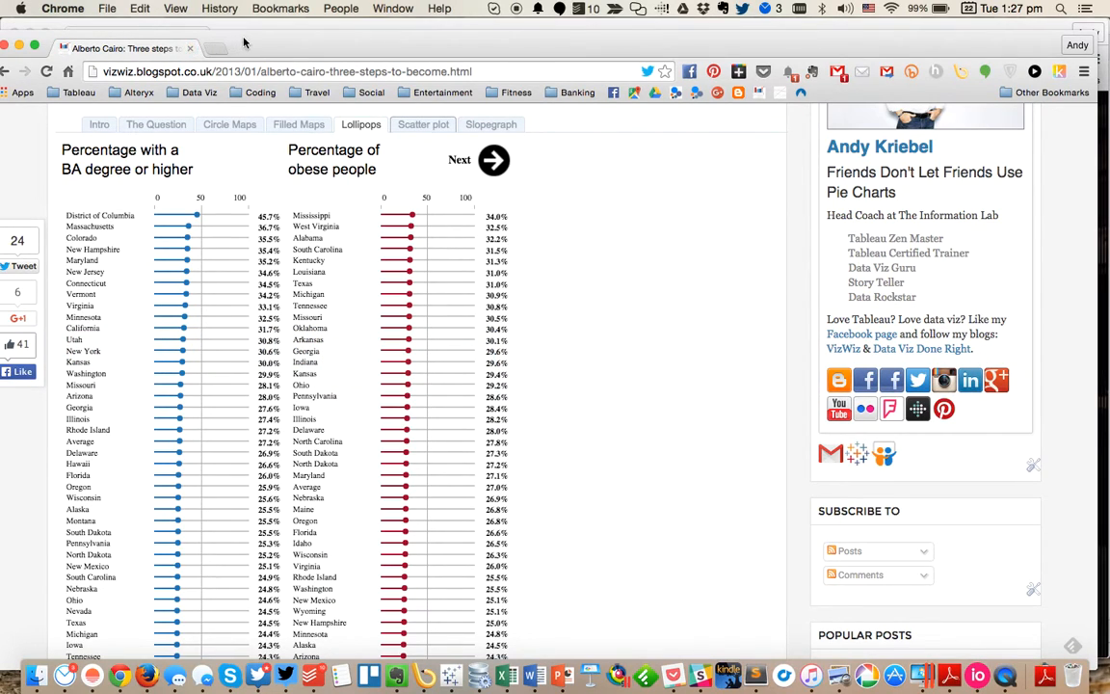
{"action": "left_click", "coordinate": [7, 46]}
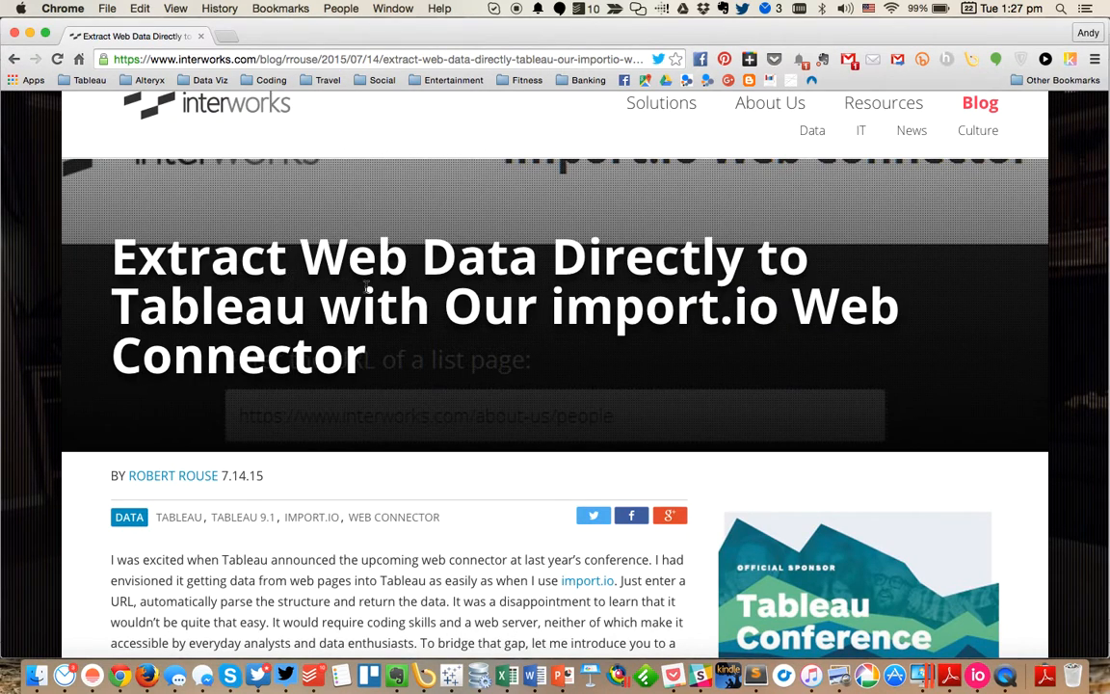
{"action": "scroll", "coordinate": [366, 286], "scroll_direction": "down", "scroll_amount": 3}
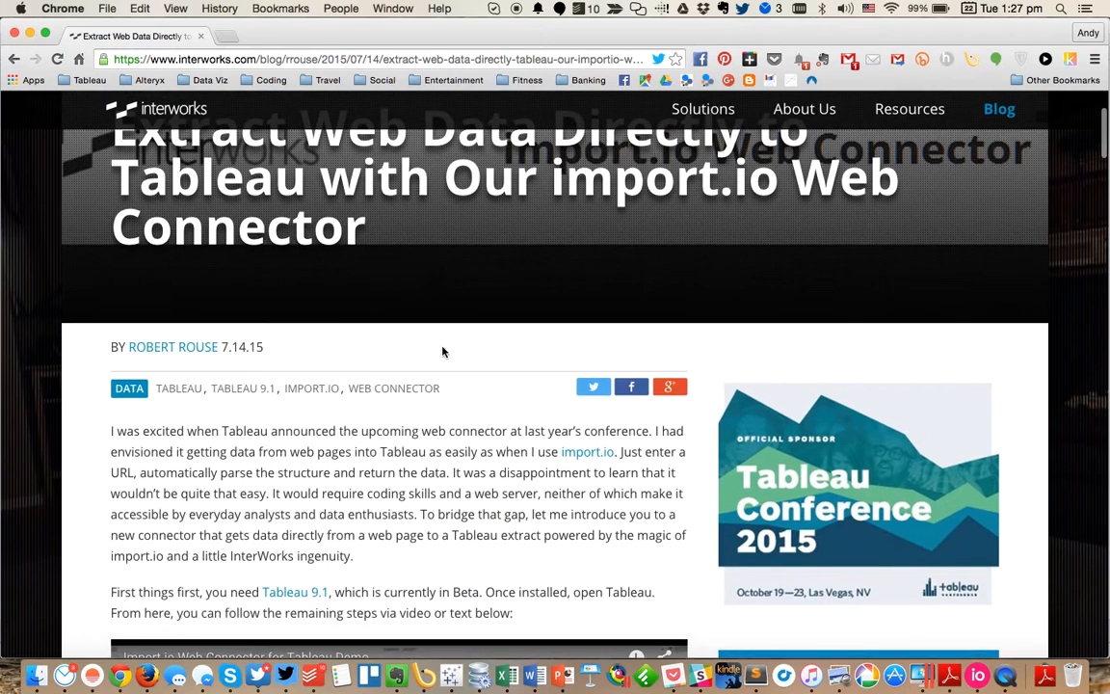
{"action": "scroll", "coordinate": [442, 352], "scroll_direction": "up", "scroll_amount": 2}
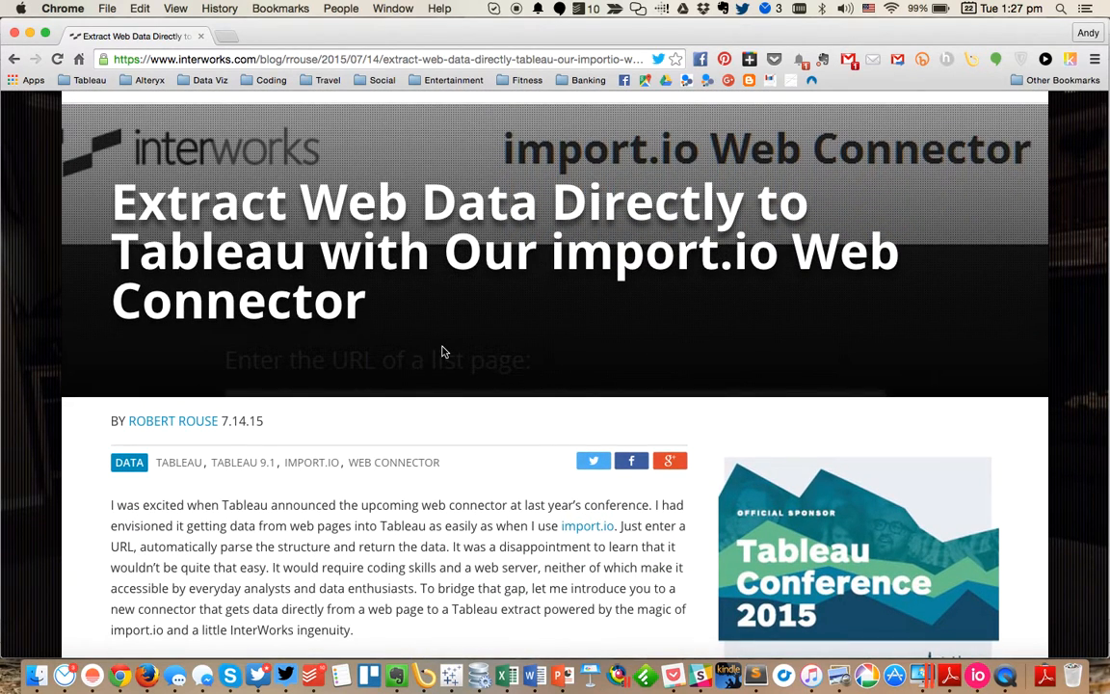
{"action": "scroll", "coordinate": [442, 351], "scroll_direction": "down", "scroll_amount": 2}
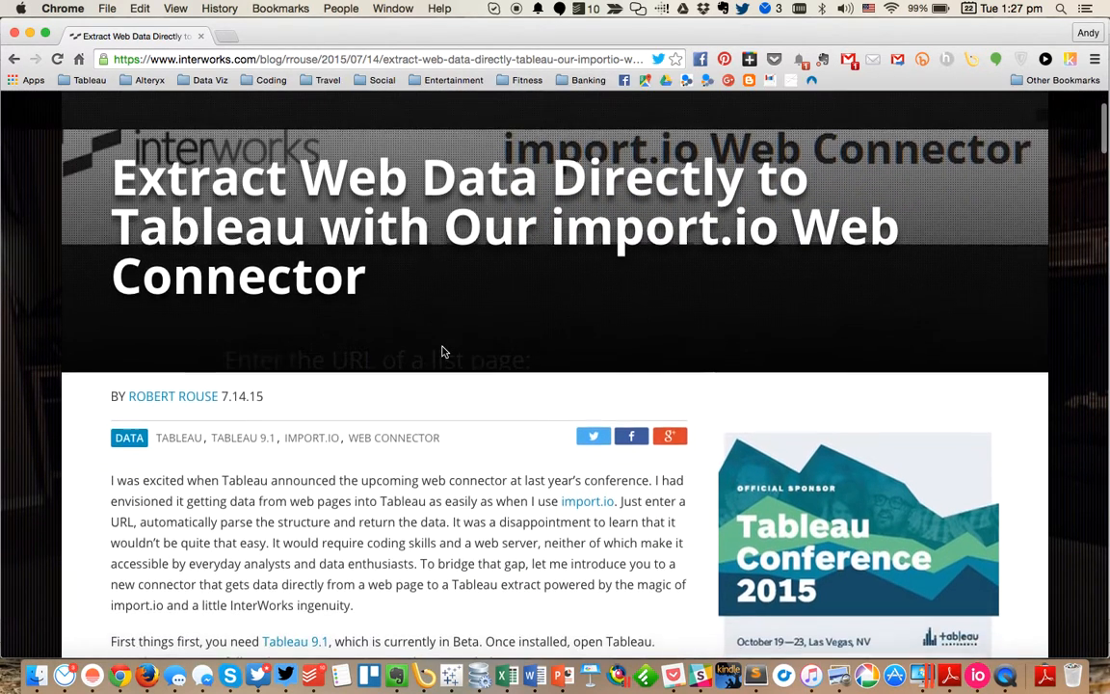
{"action": "scroll", "coordinate": [441, 352], "scroll_direction": "down", "scroll_amount": 15}
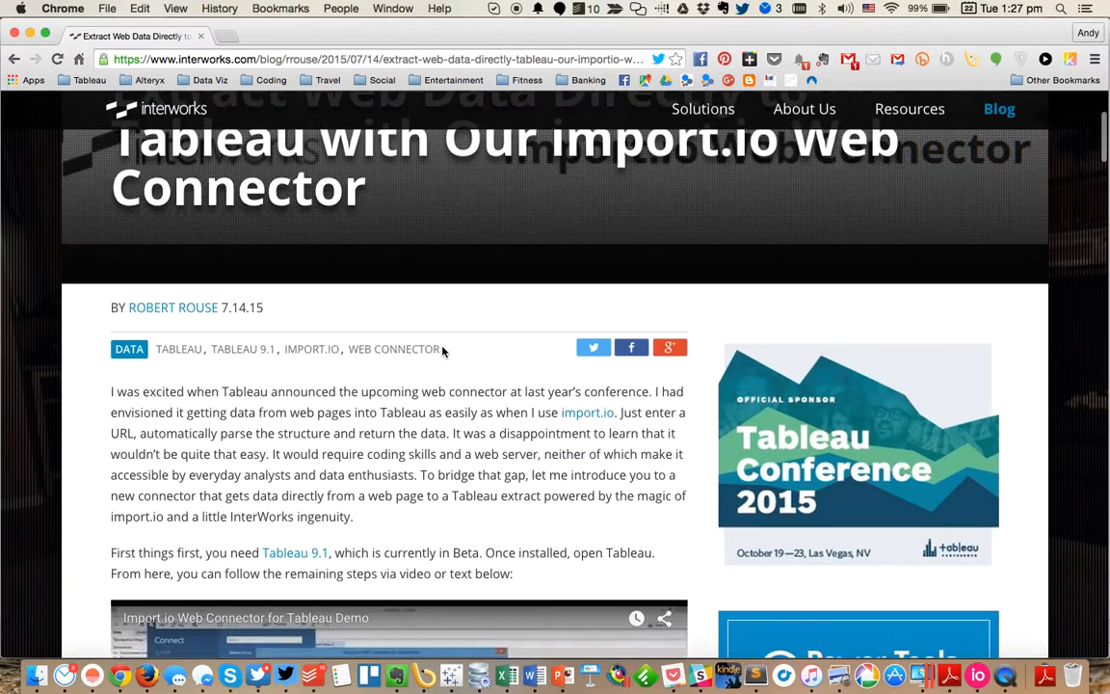
{"action": "scroll", "coordinate": [442, 352], "scroll_direction": "down", "scroll_amount": 8}
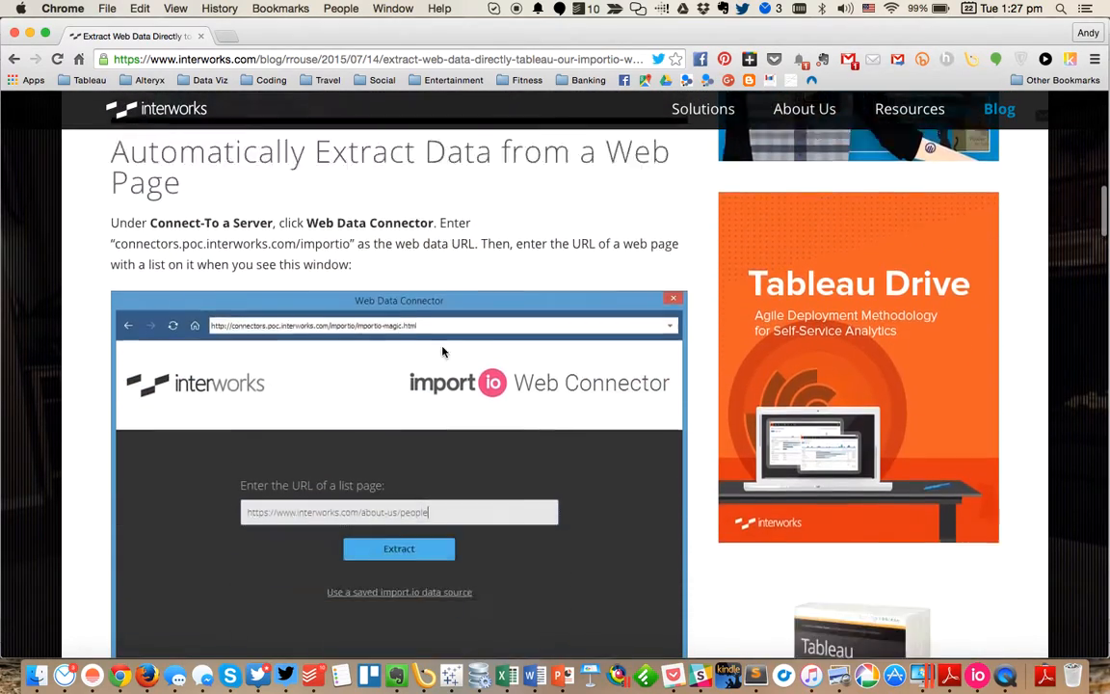
{"action": "scroll", "coordinate": [442, 352], "scroll_direction": "up", "scroll_amount": 4}
{"action": "left_click_drag", "start_coordinate": [116, 242], "coordinate": [349, 245]}
{"action": "key", "text": "super+c"}
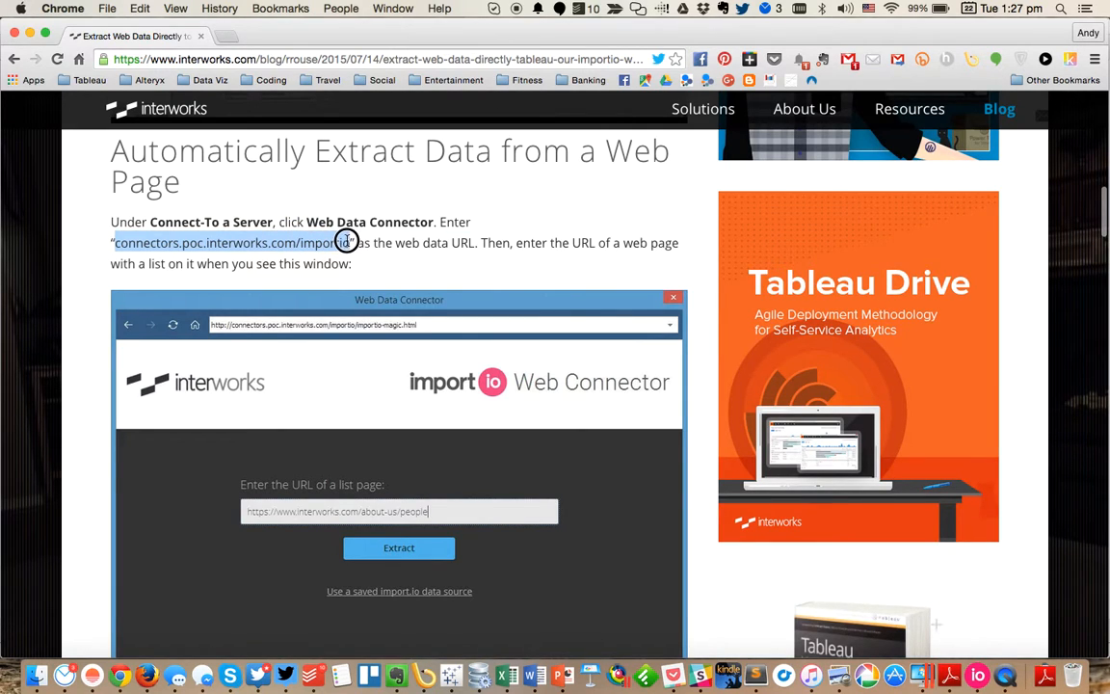
Back in Tableau, load connectors.poc.interworks.com/importio in the Web Data Connector and choose to use a saved import.io data source.
{"action": "key", "text": "super+Tab"}
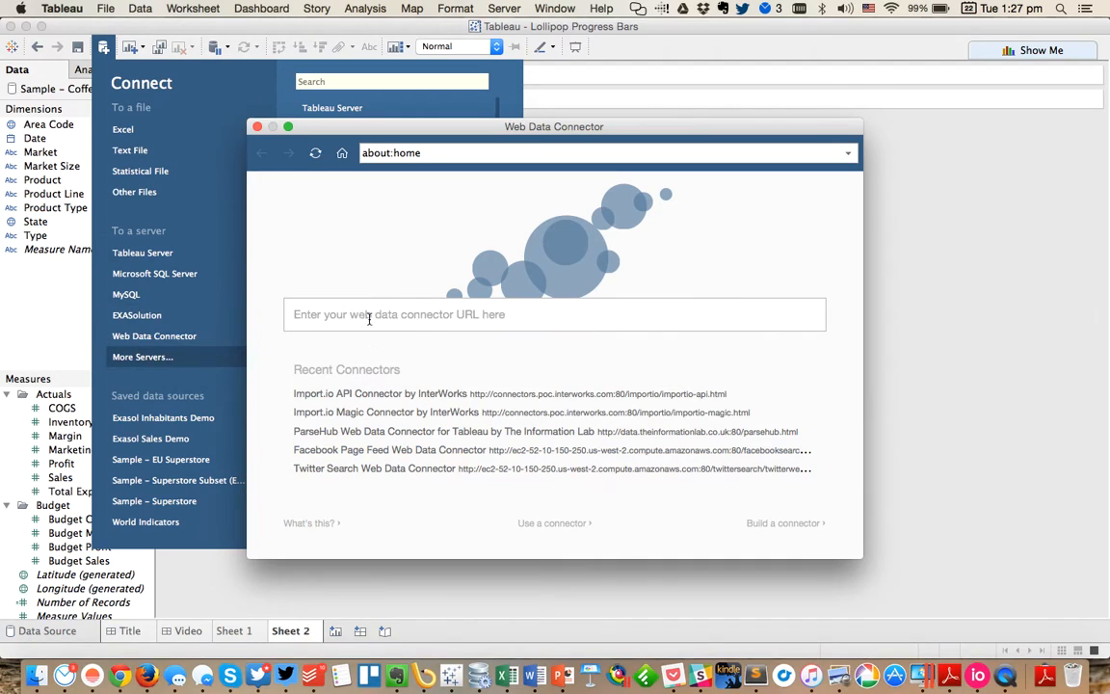
{"action": "left_click", "coordinate": [368, 318]}
{"action": "key", "text": "super+v"}
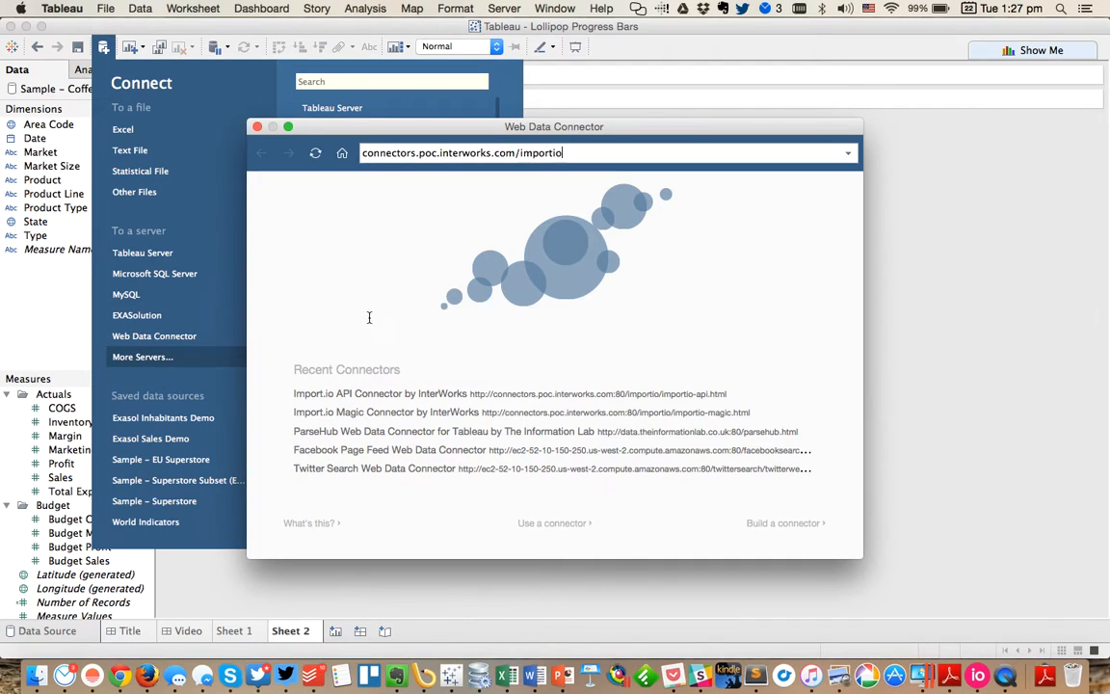
{"action": "key", "text": "Return"}
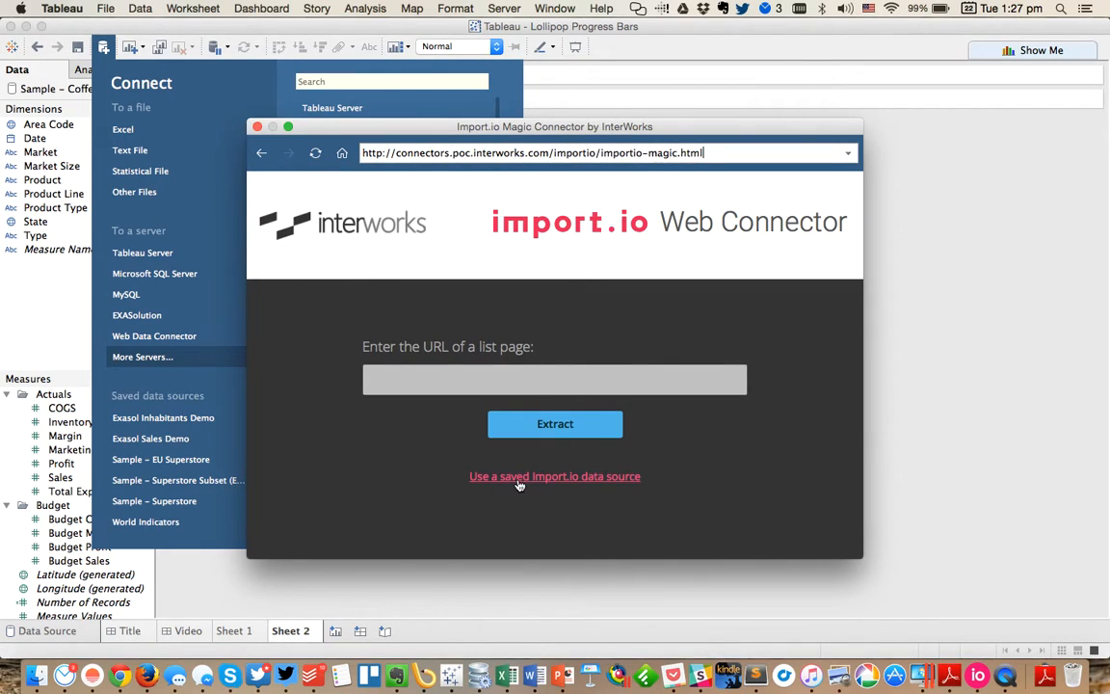
{"action": "left_click", "coordinate": [518, 482]}
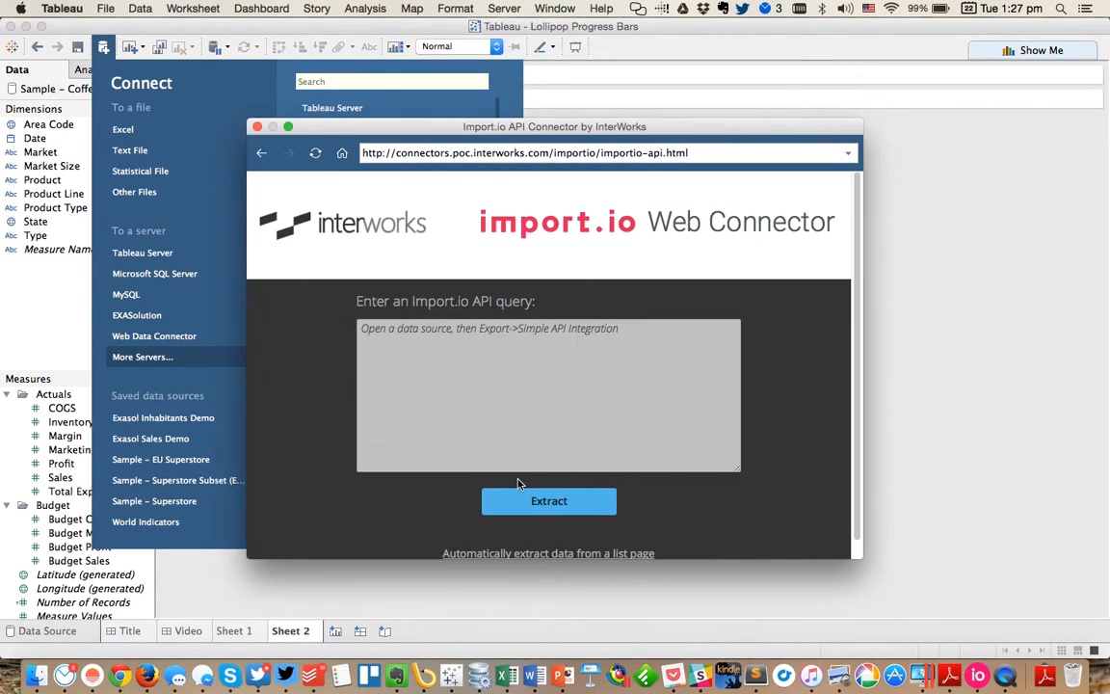
Switch to import.io and copy the Simple API integration query of the "obesity rate by state" extractor.
{"action": "key", "text": "super+Tab"}
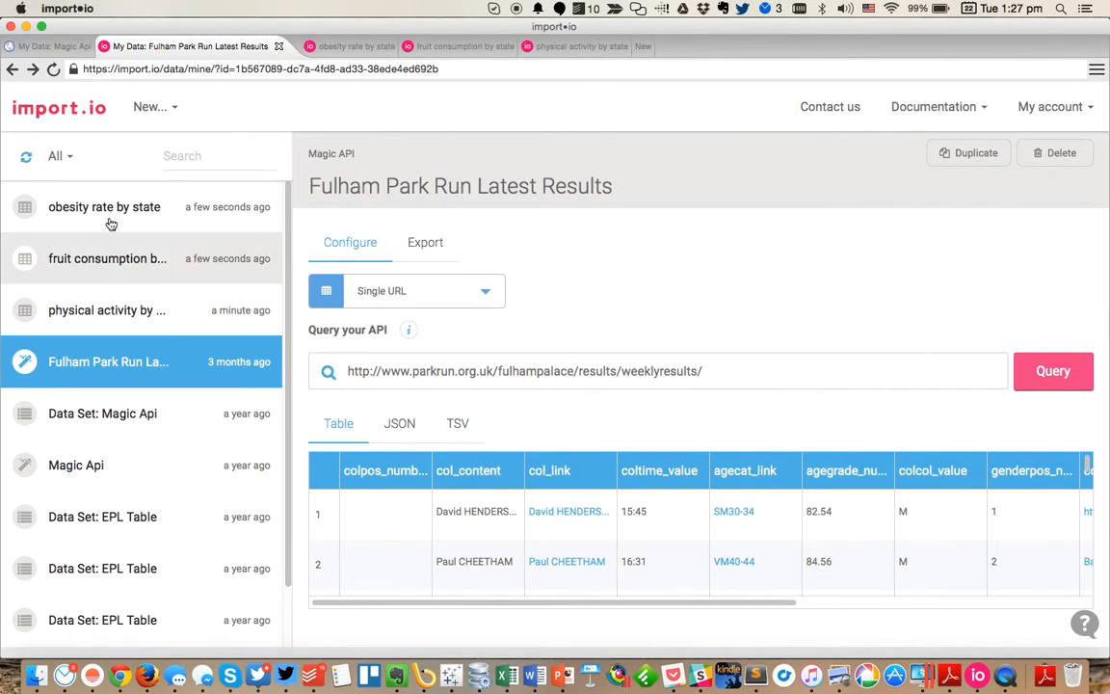
{"action": "left_click", "coordinate": [109, 214]}
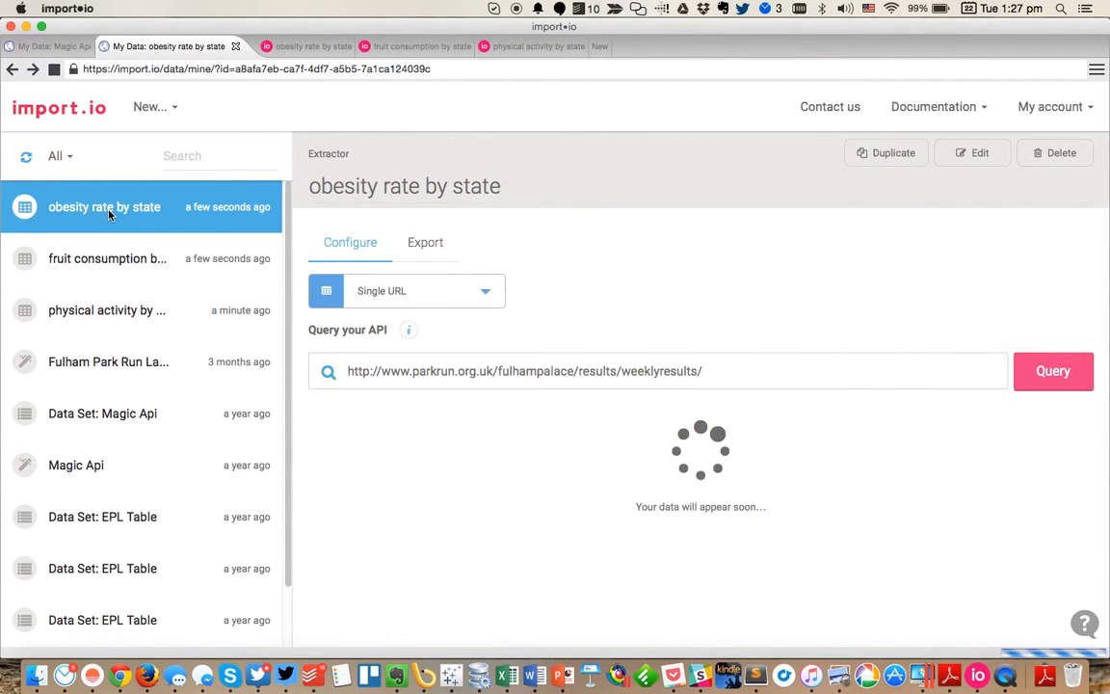
{"action": "left_click", "coordinate": [442, 248]}
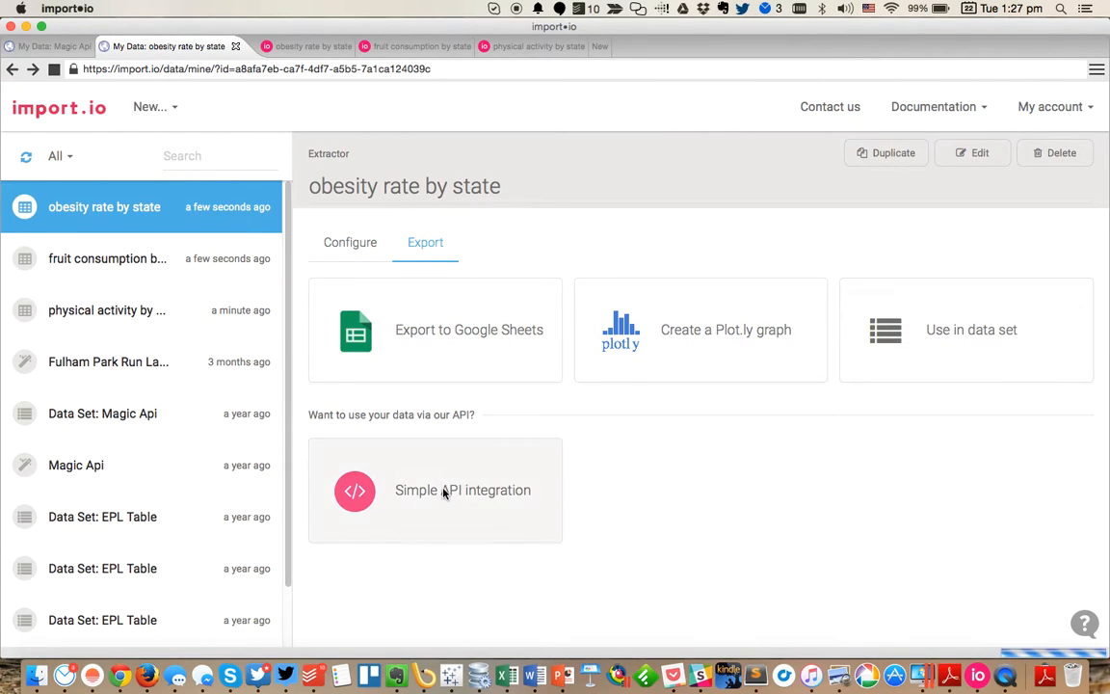
{"action": "left_click", "coordinate": [449, 491]}
{"action": "left_click_drag", "start_coordinate": [575, 272], "coordinate": [228, 174]}
{"action": "key", "text": "super+c"}
Switch to Tableau, enter the copied API query with its API key in the import.io connector, and extract the obesity data.
{"action": "key", "text": "super+Tab"}
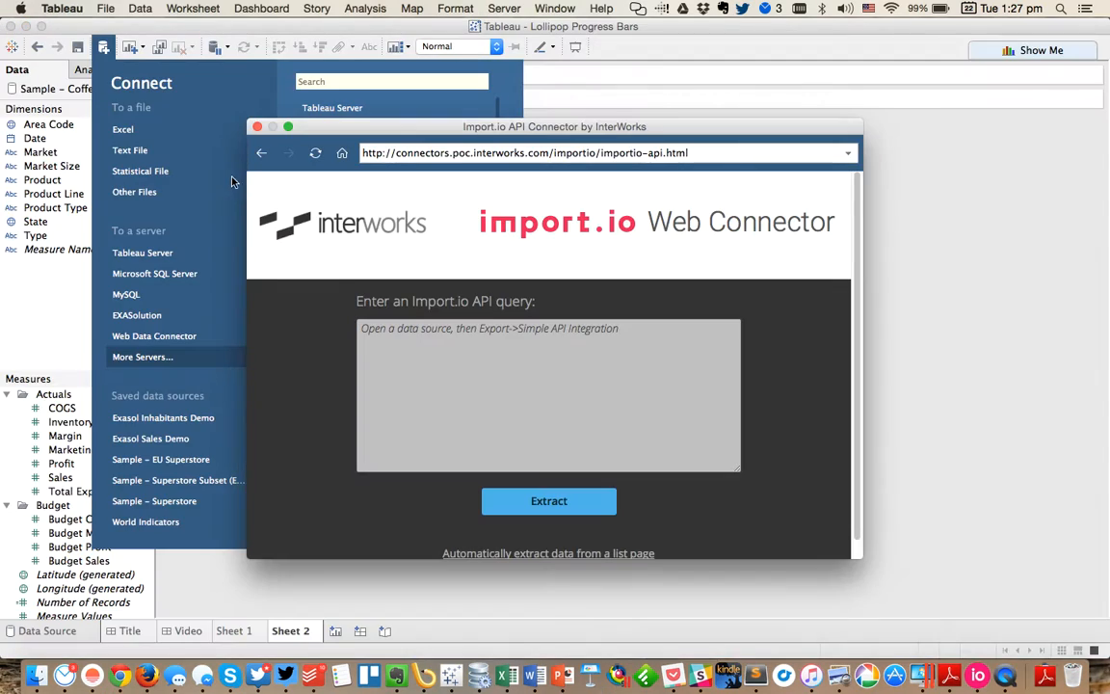
{"action": "left_click", "coordinate": [426, 370]}
{"action": "key", "text": "super+v"}
{"action": "left_click", "coordinate": [534, 502]}
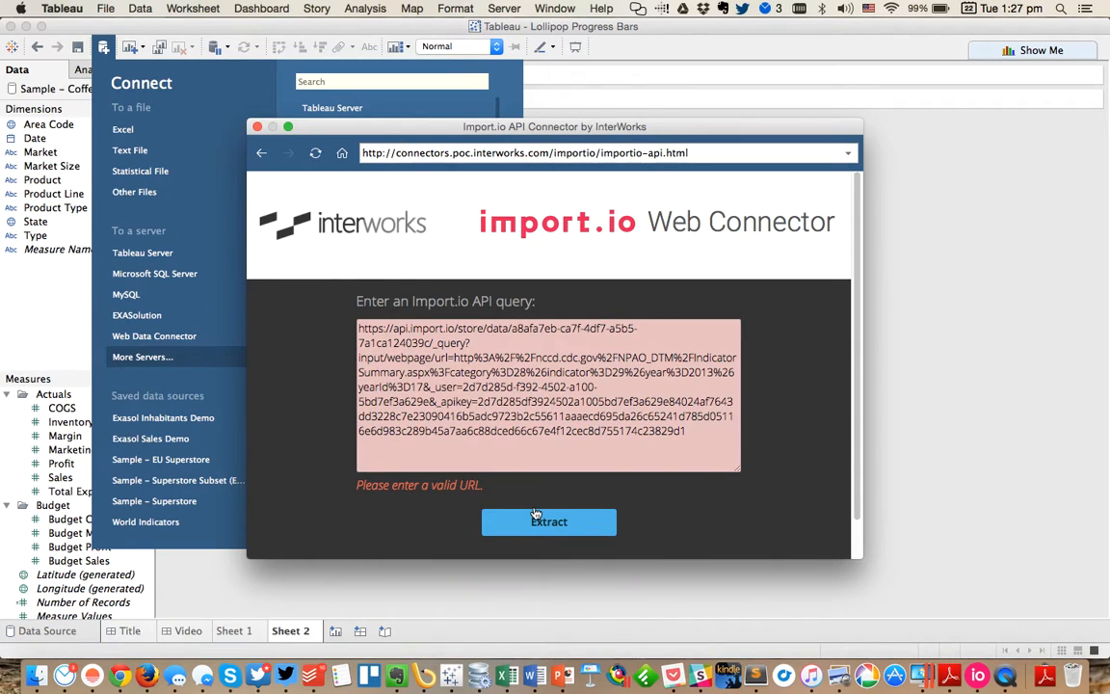
{"action": "left_click", "coordinate": [512, 461]}
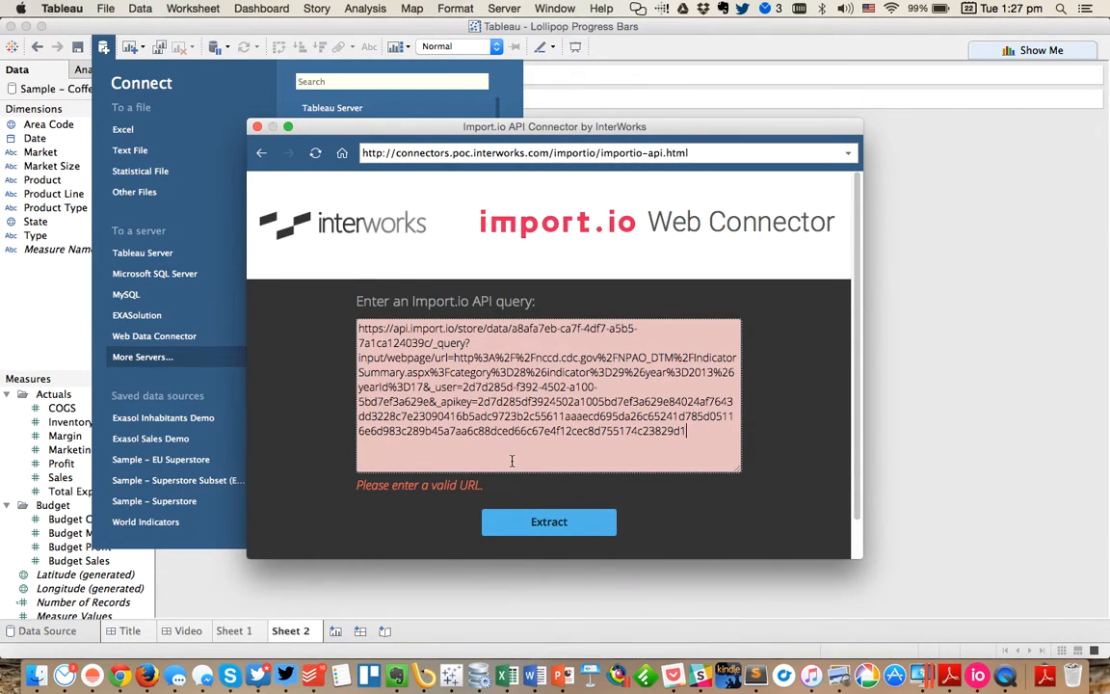
{"action": "left_click", "coordinate": [542, 503]}
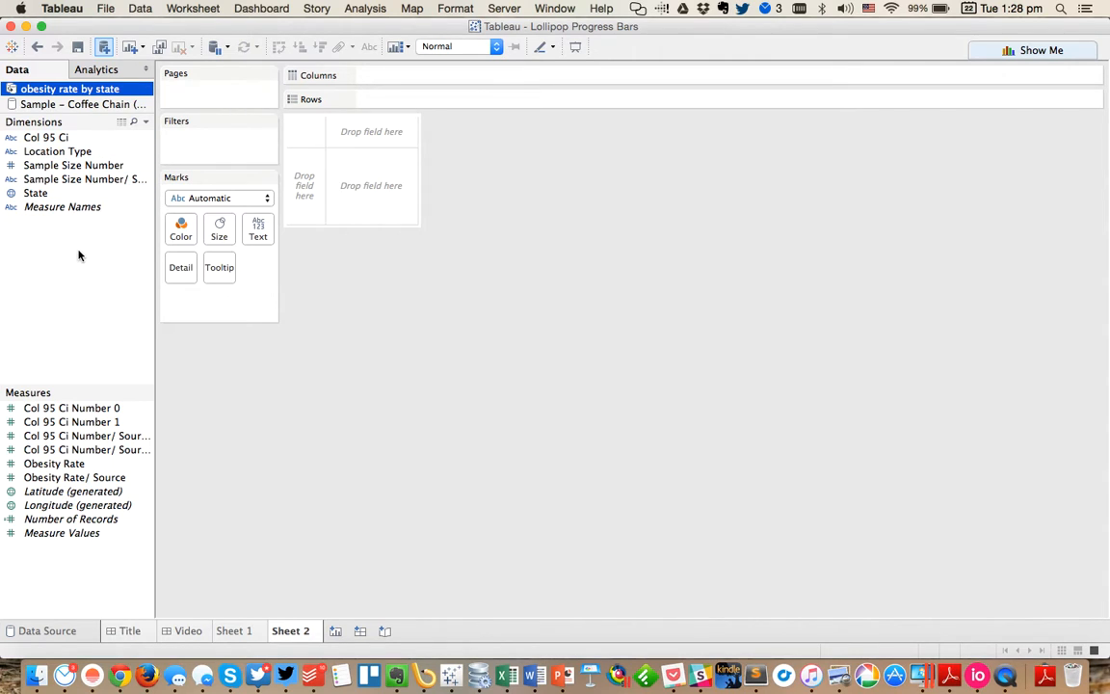
Switch to import.io and copy the Simple API integration query of the "fruit consumption by state" extractor.
{"action": "key", "text": "super+Tab"}
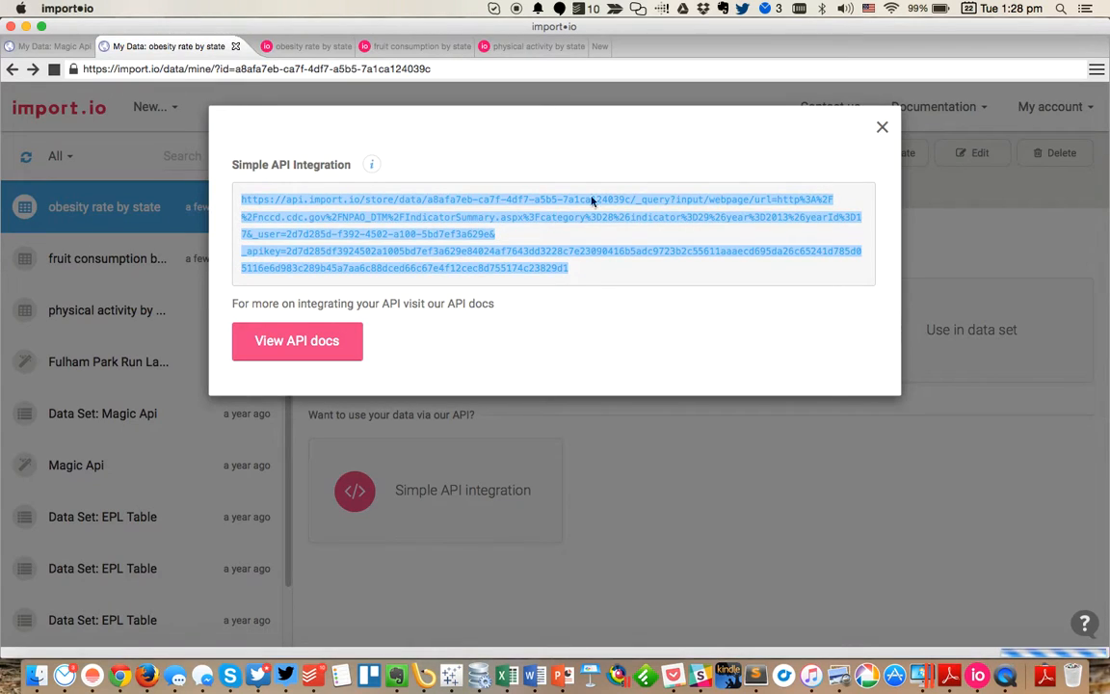
{"action": "left_click", "coordinate": [883, 128]}
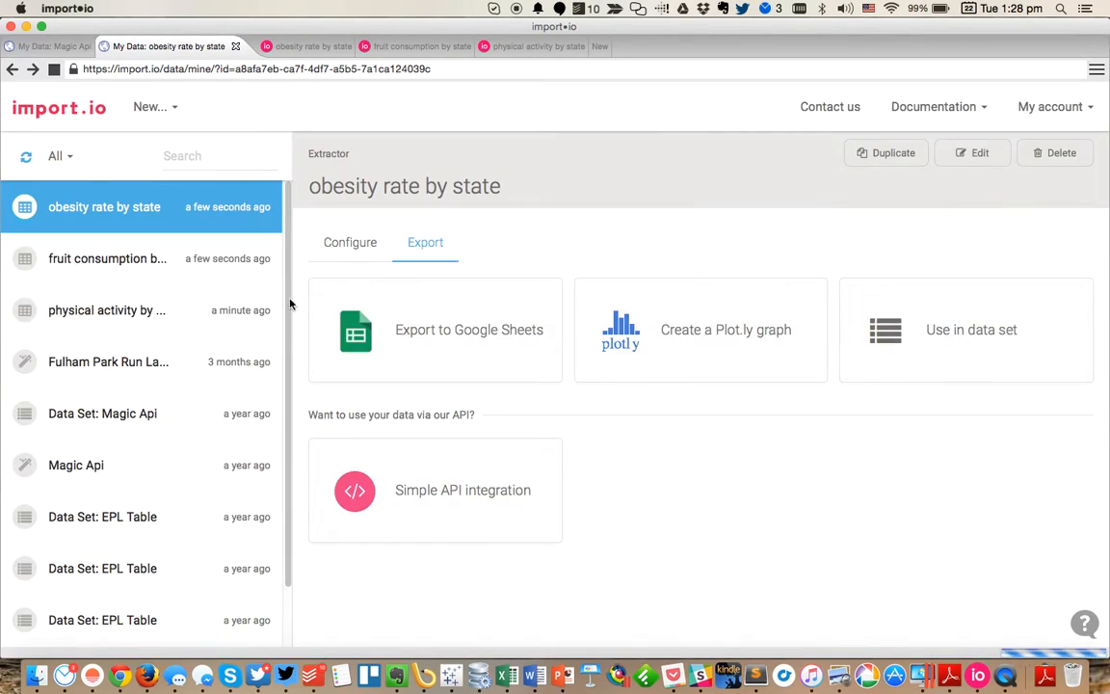
{"action": "left_click", "coordinate": [138, 260]}
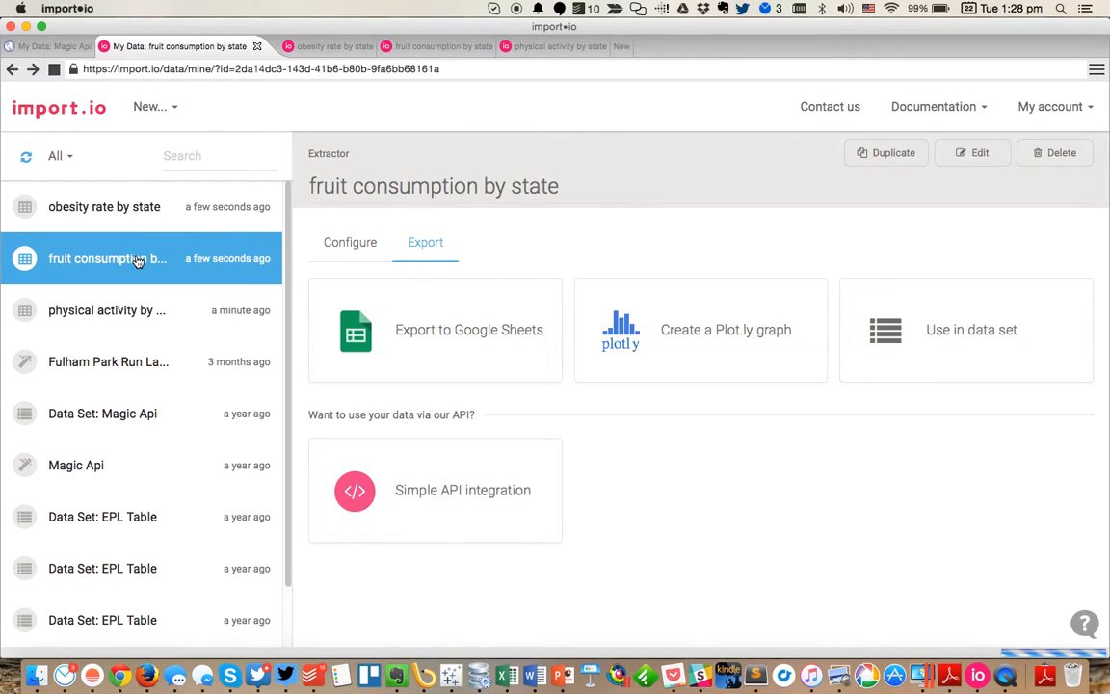
{"action": "left_click", "coordinate": [473, 502]}
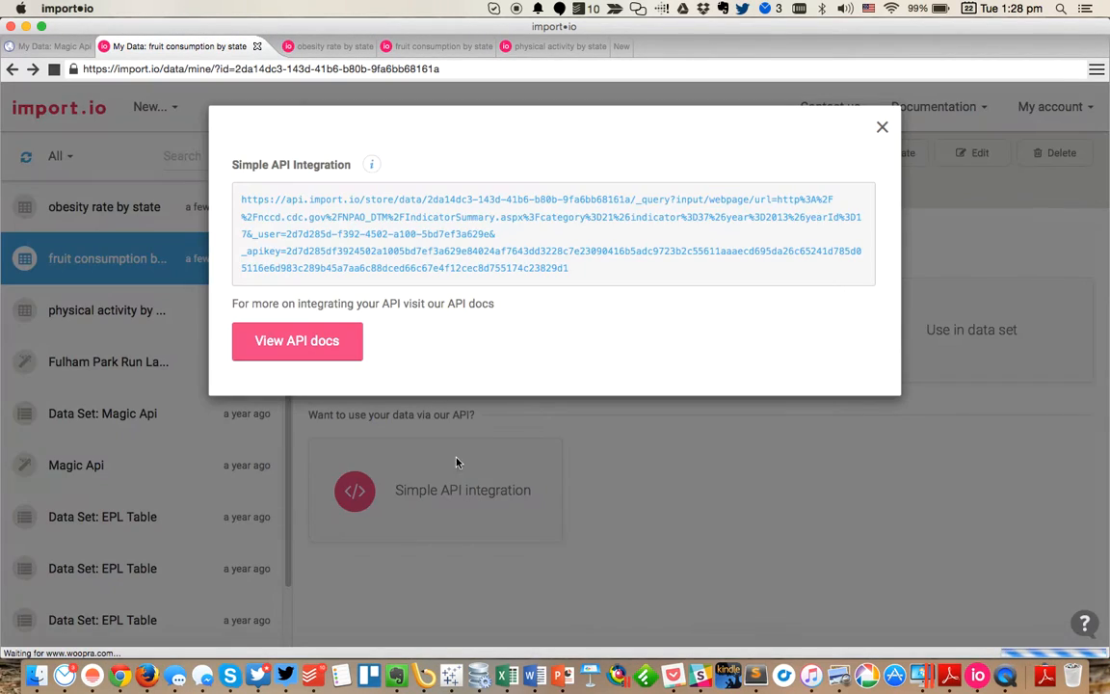
{"action": "left_click_drag", "start_coordinate": [583, 275], "coordinate": [232, 208]}
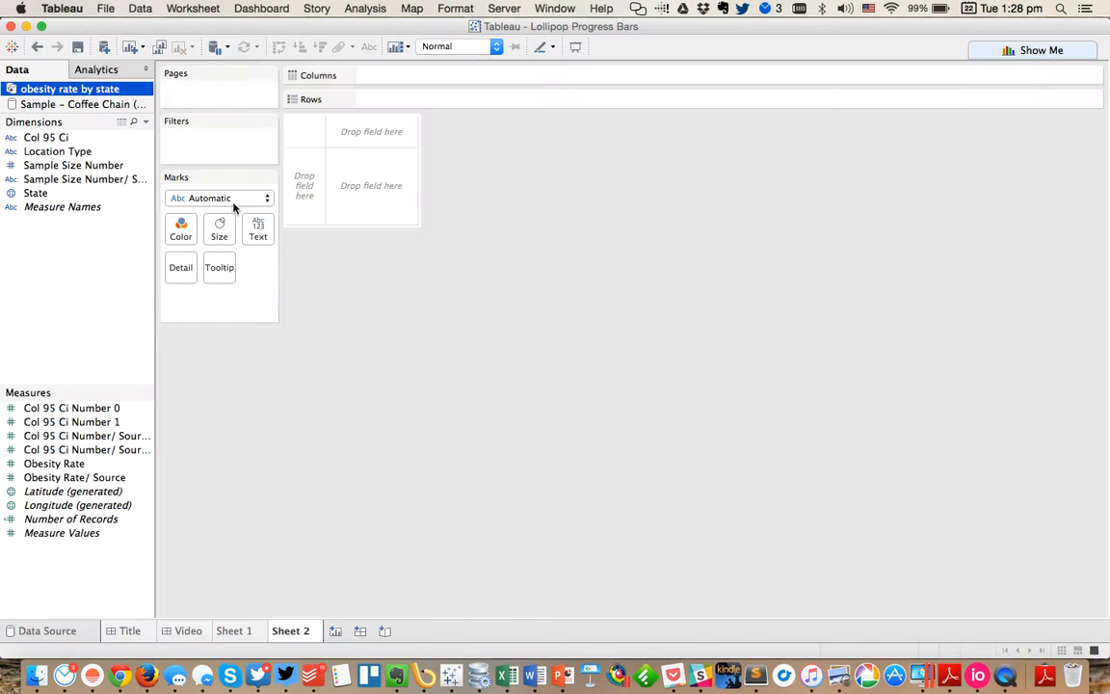
Switch to Tableau, open the recent Import.io API Connector by InterWorks, and extract the fruit consumption data with the copied query and its API key.
{"action": "key", "text": "super+Tab"}
{"action": "left_click", "coordinate": [102, 47]}
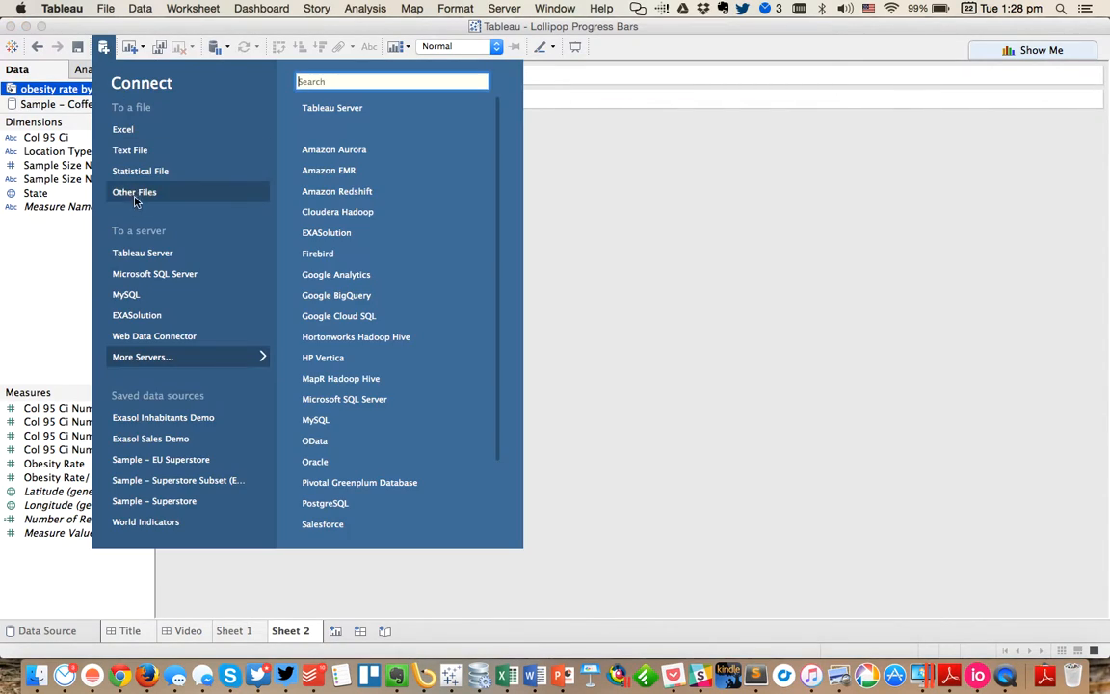
{"action": "left_click", "coordinate": [150, 336]}
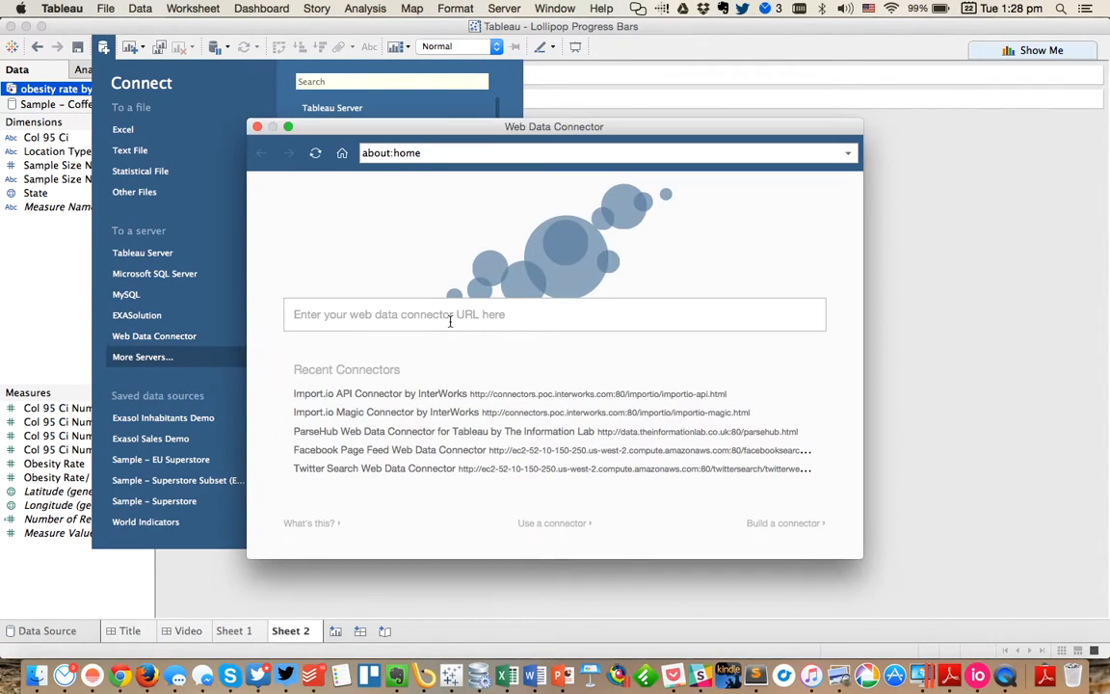
{"action": "left_click", "coordinate": [417, 323]}
{"action": "key", "text": "super+v"}
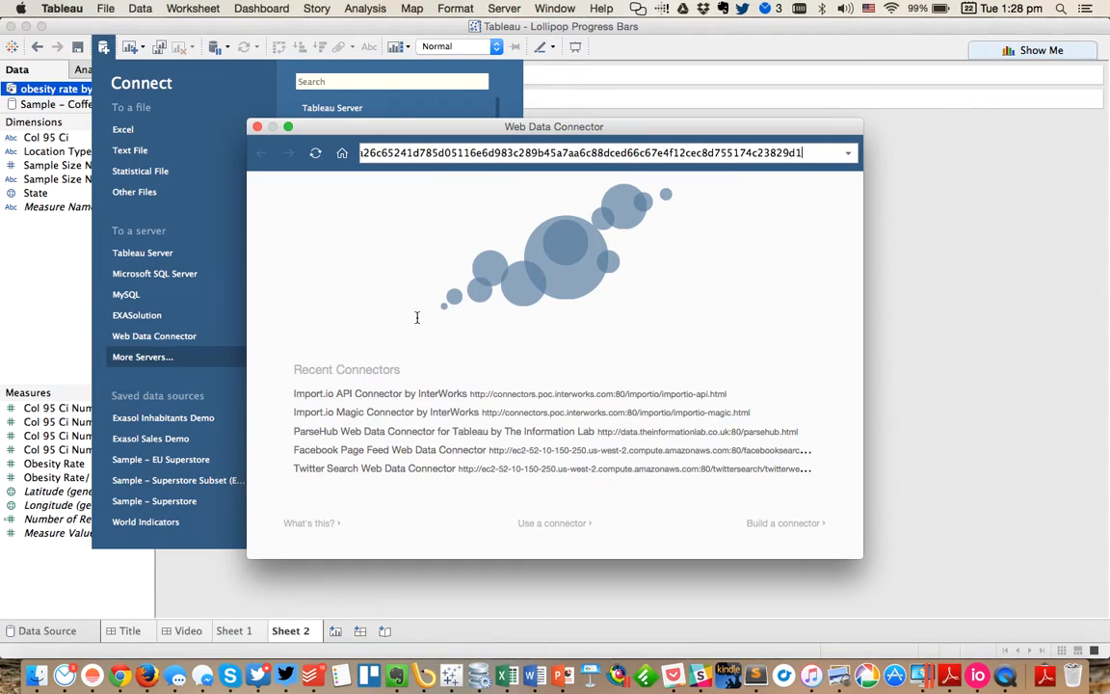
{"action": "left_click", "coordinate": [407, 398]}
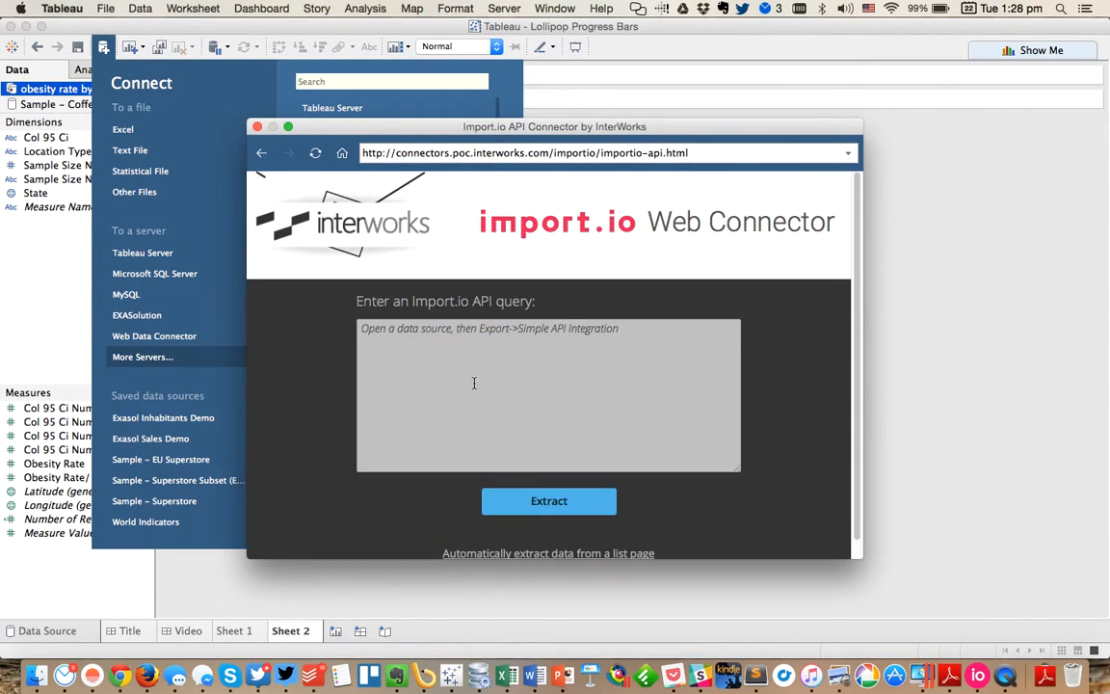
{"action": "left_click", "coordinate": [473, 383]}
{"action": "key", "text": "super+v"}
{"action": "left_click", "coordinate": [542, 502]}
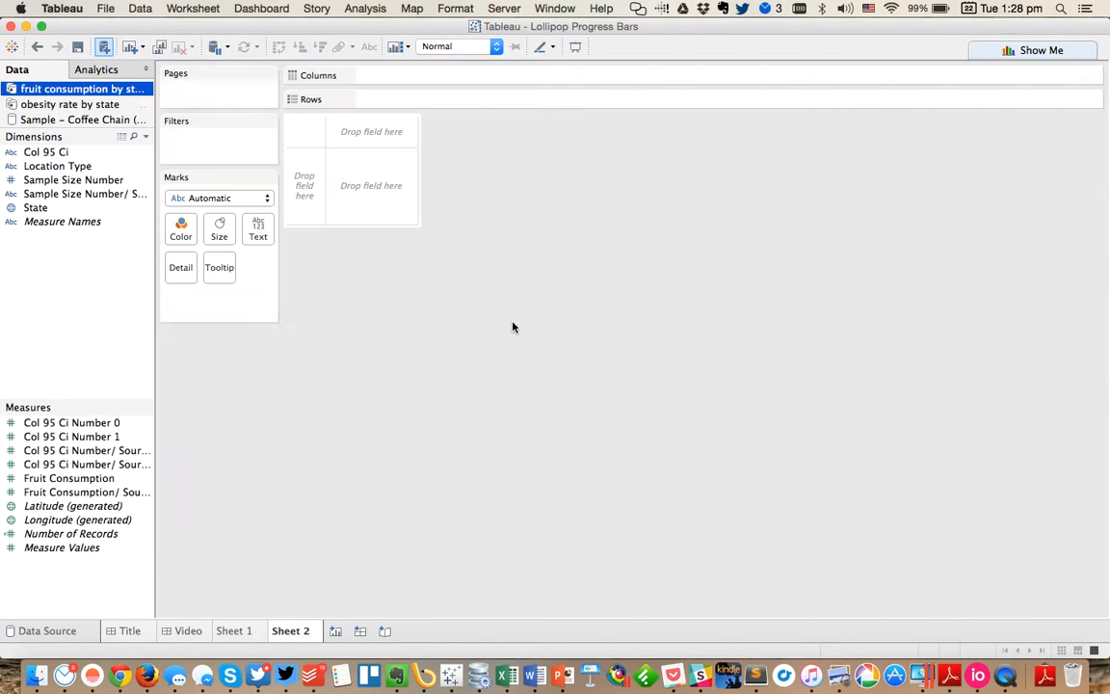
Switch to import.io and copy the Simple API integration query of the "physical activity by state" extractor.
{"action": "key", "text": "super+Tab"}
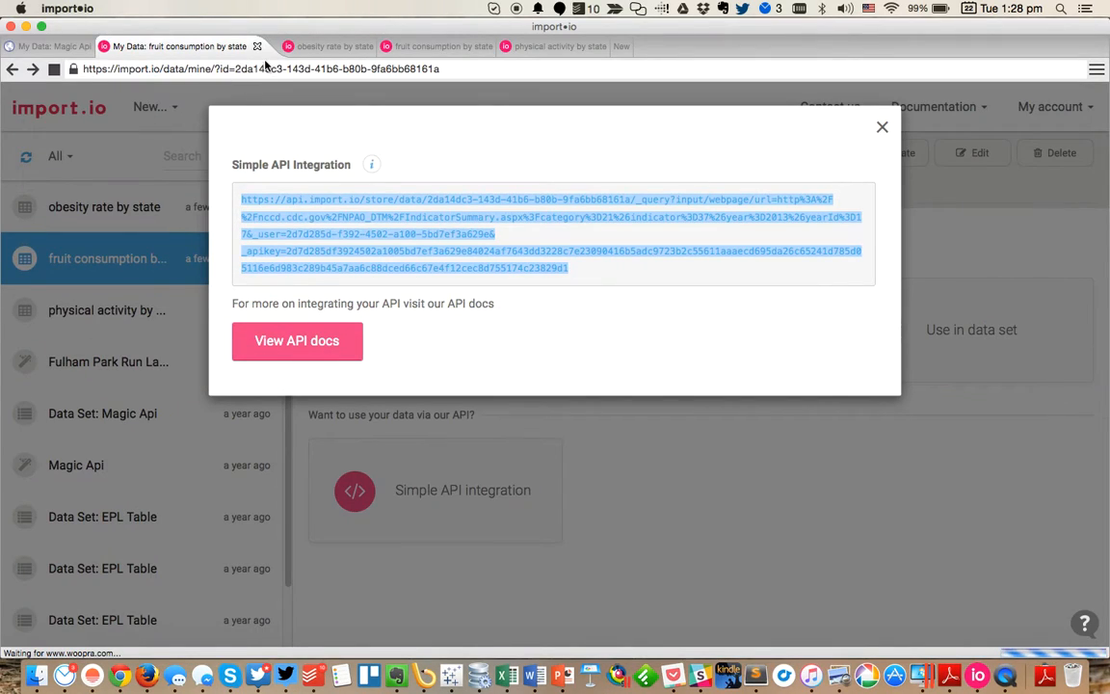
{"action": "left_click", "coordinate": [882, 127]}
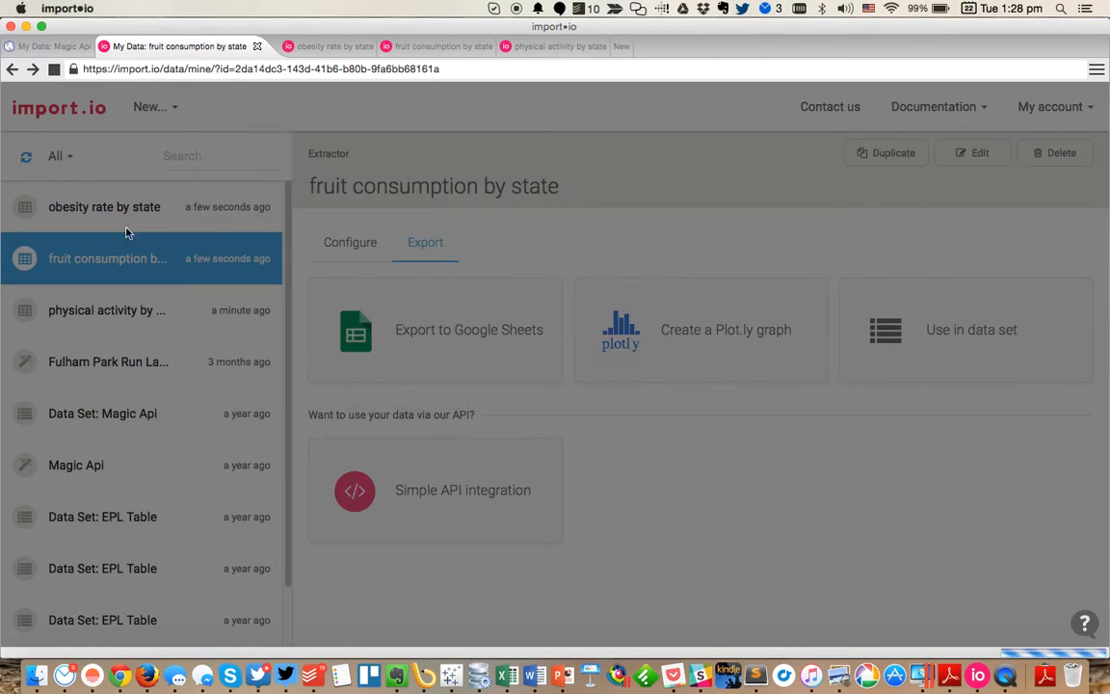
{"action": "left_click", "coordinate": [106, 308]}
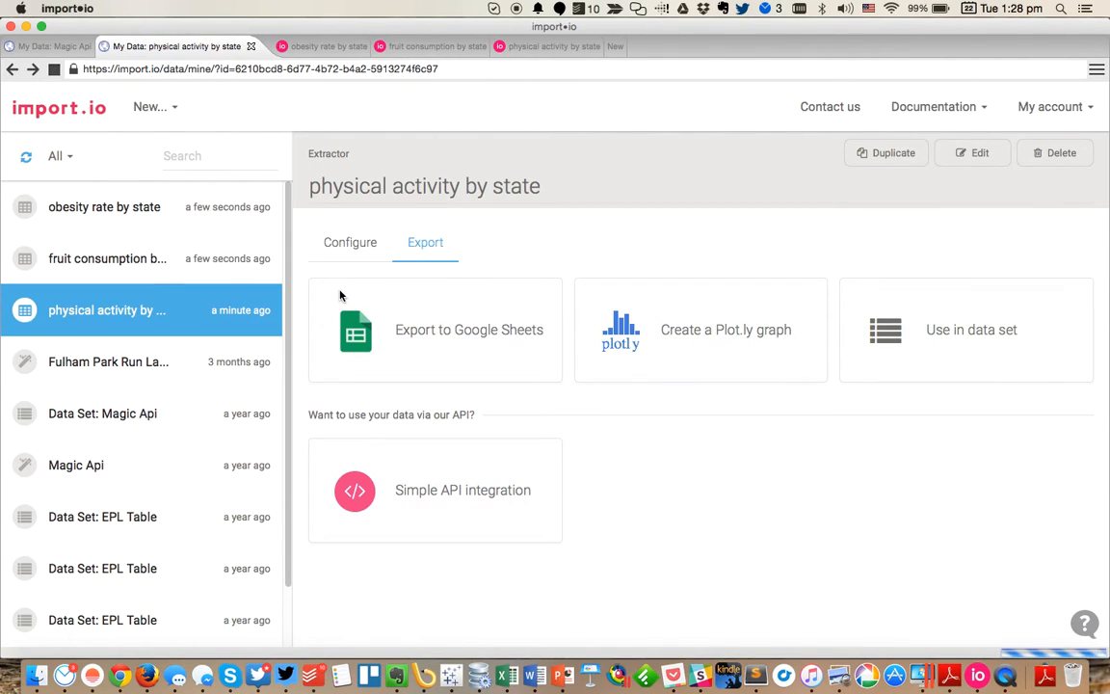
{"action": "left_click", "coordinate": [443, 479]}
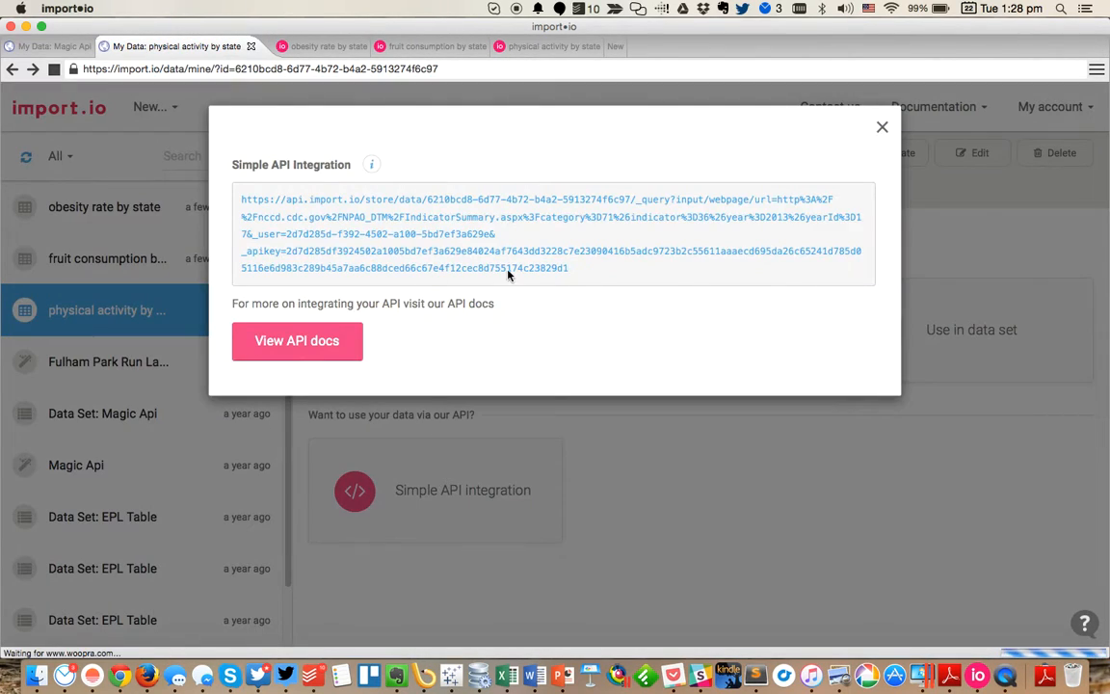
{"action": "left_click_drag", "start_coordinate": [569, 271], "coordinate": [236, 207]}
Switch to Tableau, reopen the Import.io API Connector, and extract the physical activity data with the copied query and its API key.
{"action": "key", "text": "super+Tab"}
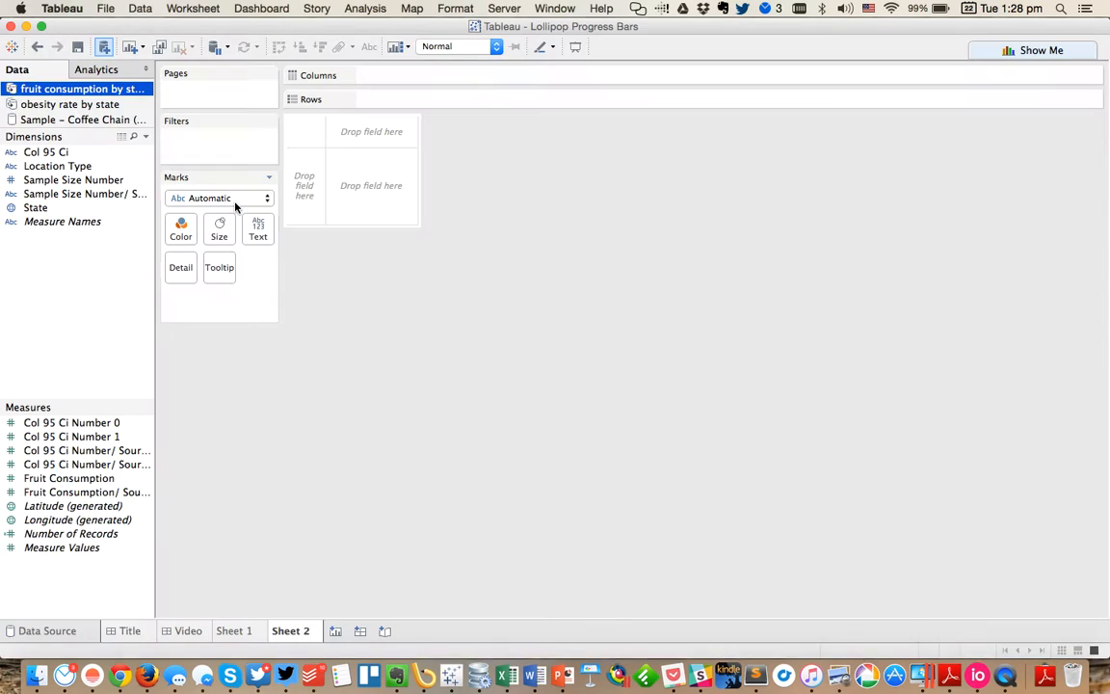
{"action": "left_click", "coordinate": [103, 46]}
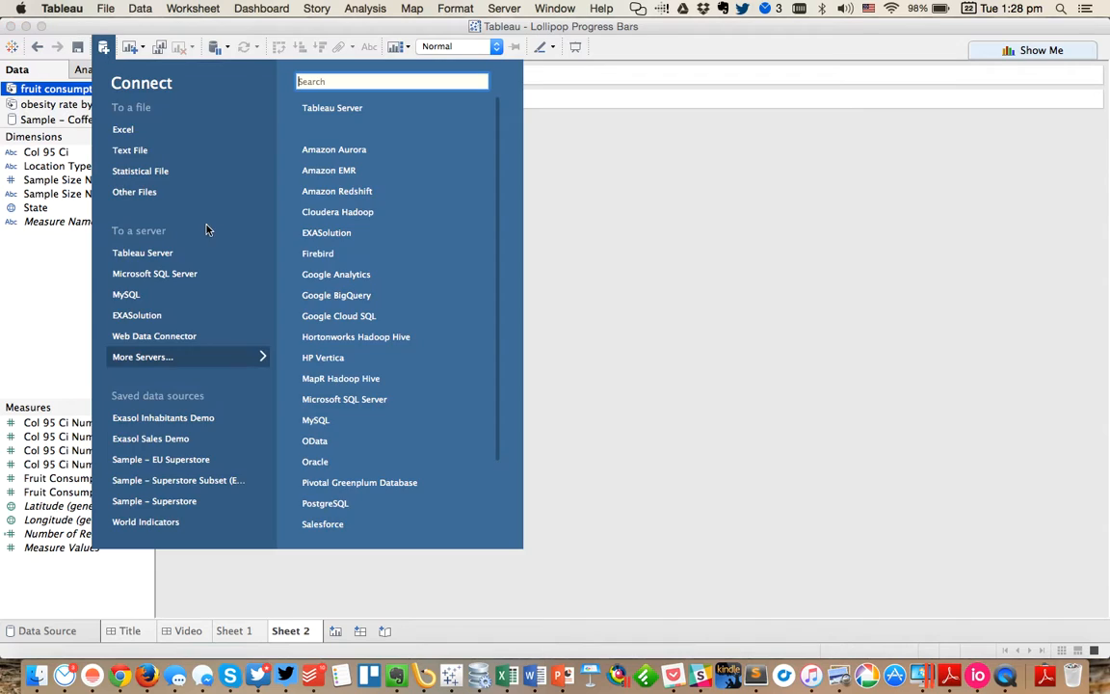
{"action": "left_click", "coordinate": [154, 335]}
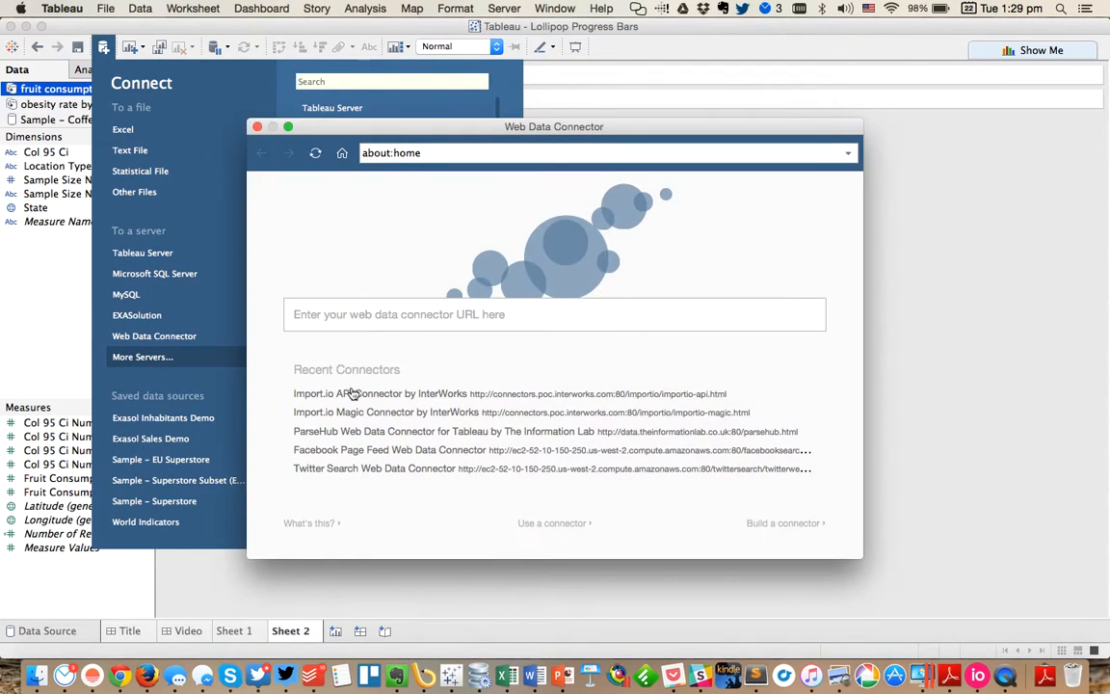
{"action": "left_click", "coordinate": [344, 395]}
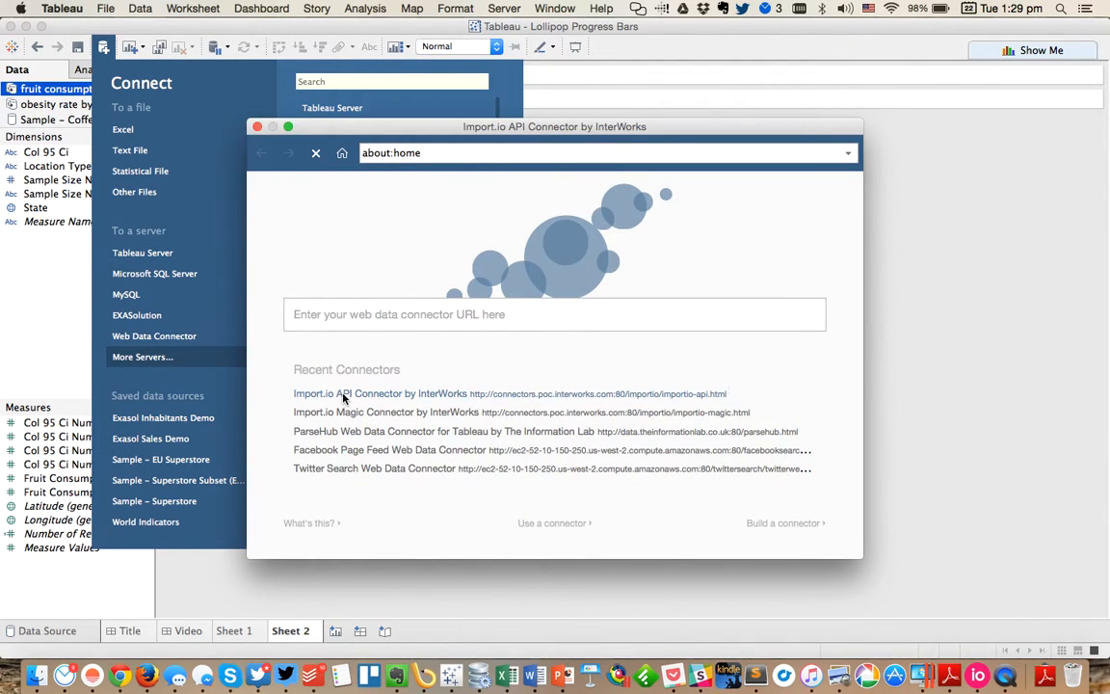
{"action": "left_click", "coordinate": [478, 375]}
{"action": "key", "text": "super+v"}
{"action": "left_click", "coordinate": [548, 500]}
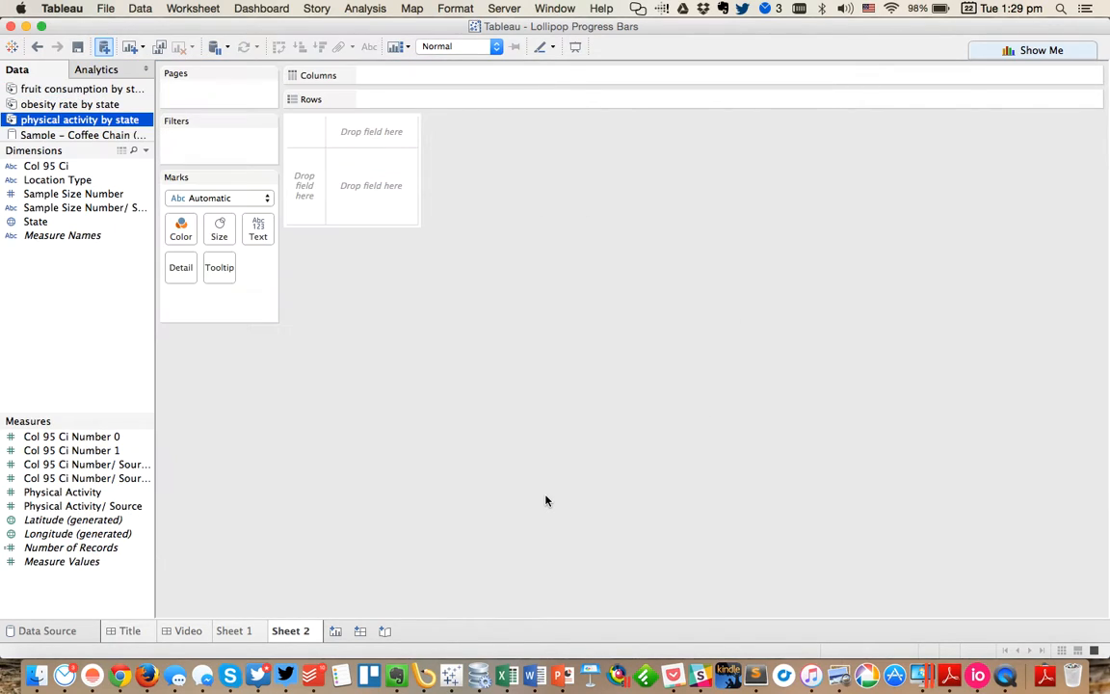
In the "obesity rate by state" data source, hide the Col 95 Ci, Location Type and both Sample Size Number dimensions.
{"action": "left_click", "coordinate": [64, 106]}
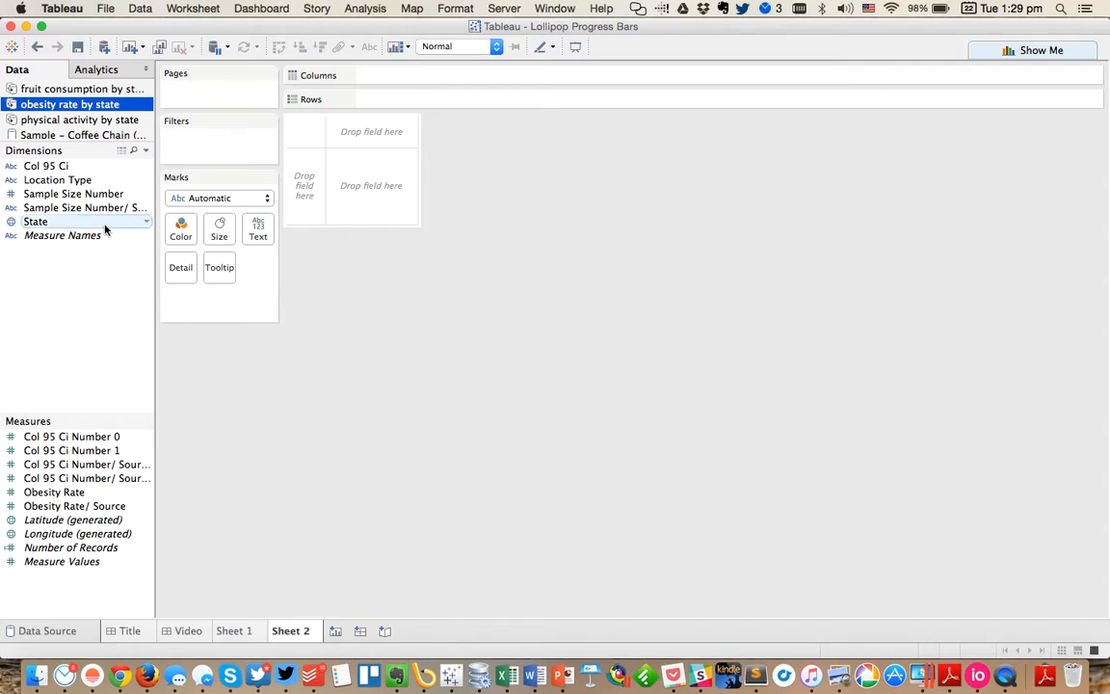
{"action": "left_click", "coordinate": [40, 167]}
{"action": "left_click", "coordinate": [45, 209], "text": "shift"}
{"action": "right_click", "coordinate": [46, 210]}
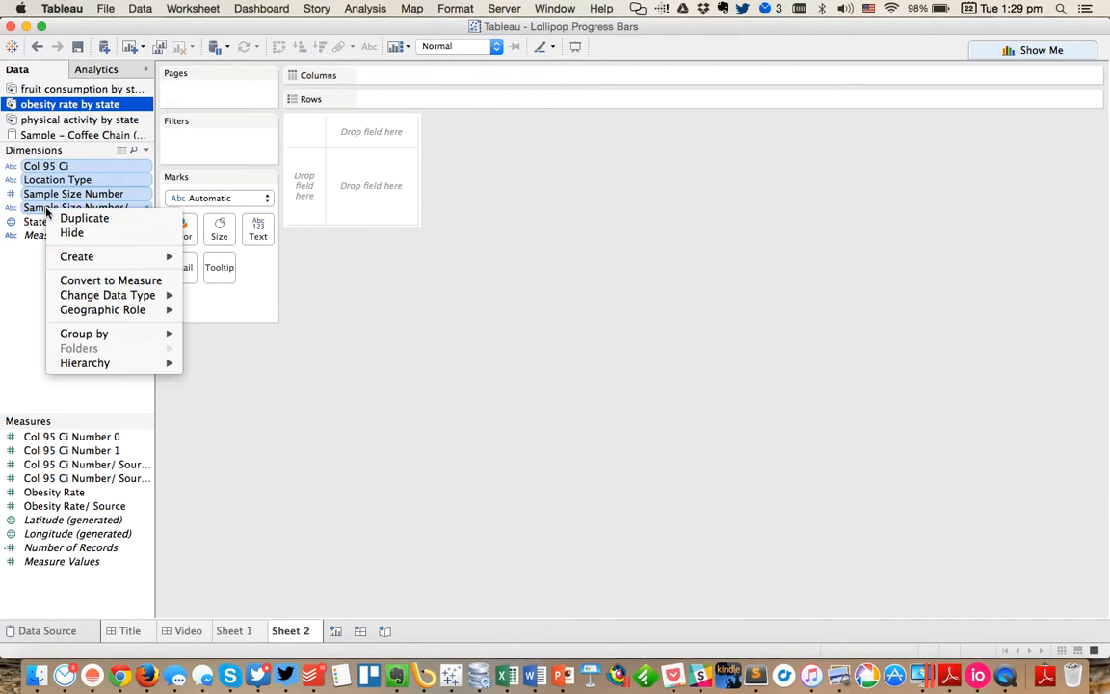
{"action": "left_click", "coordinate": [67, 234]}
Hide the four Col 95 Ci Number measures and the Obesity Rate/ Source measure.
{"action": "left_click", "coordinate": [63, 437]}
{"action": "left_click", "coordinate": [61, 479], "text": "shift"}
{"action": "left_click", "coordinate": [63, 506], "text": "super"}
{"action": "right_click", "coordinate": [64, 506]}
{"action": "mouse_move", "coordinate": [79, 453]}
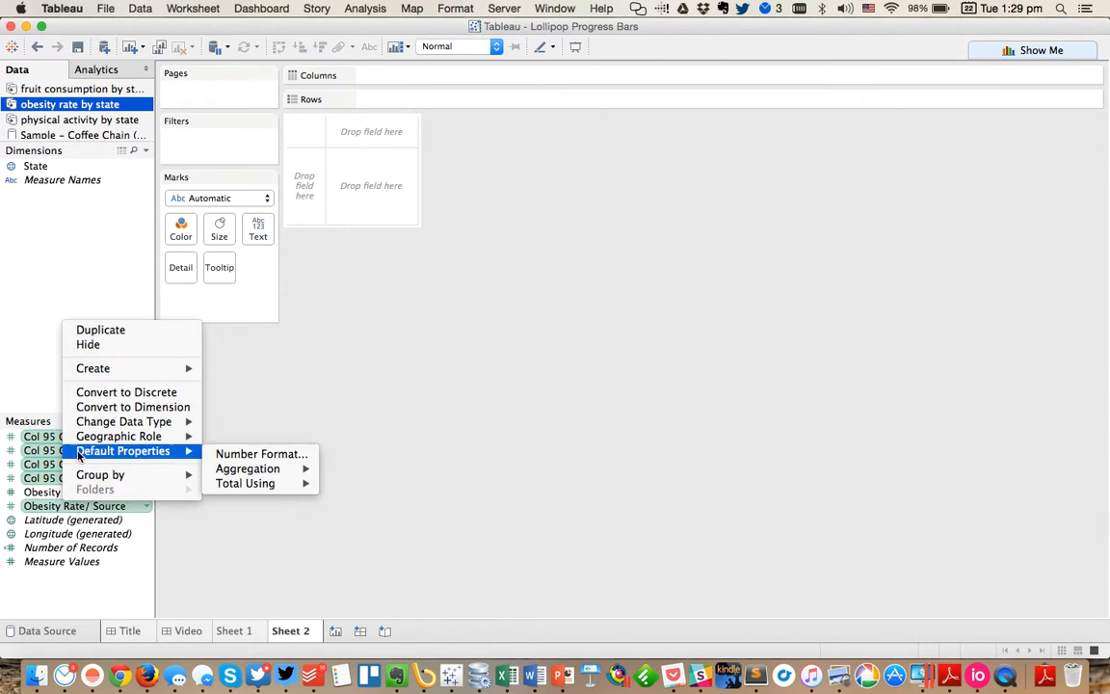
{"action": "left_click", "coordinate": [89, 345]}
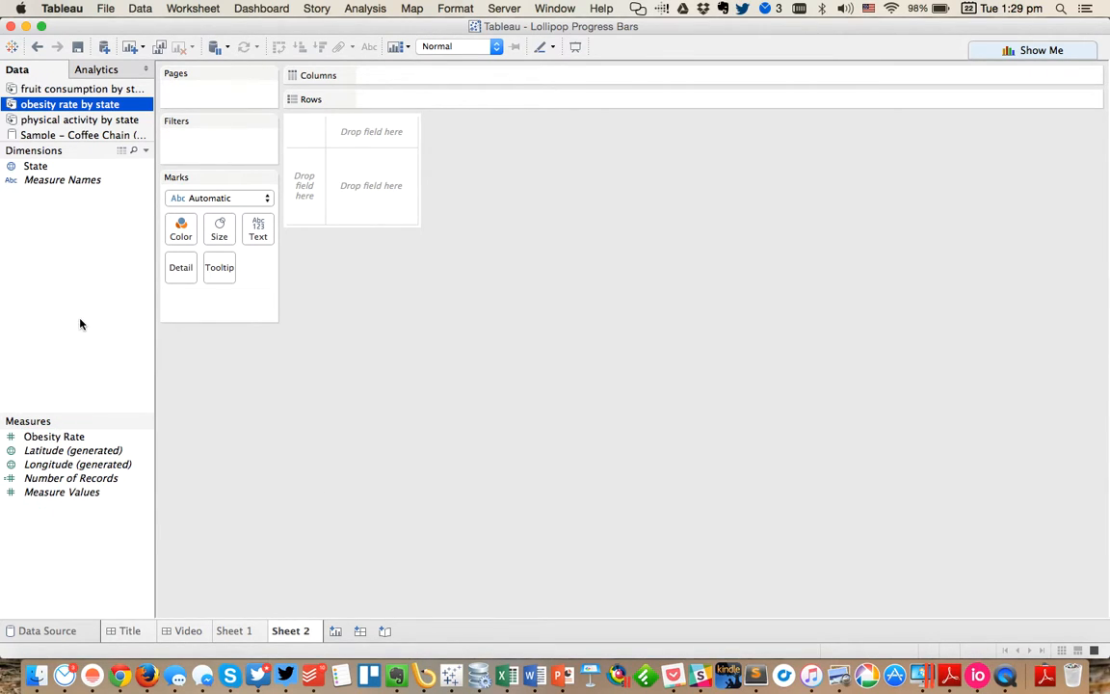
Build a bar chart with State on Rows and Obesity Rate on Columns, trying a descending sort and undoing it.
{"action": "left_click_drag", "start_coordinate": [38, 168], "coordinate": [414, 101]}
{"action": "left_click_drag", "start_coordinate": [42, 439], "coordinate": [376, 74]}
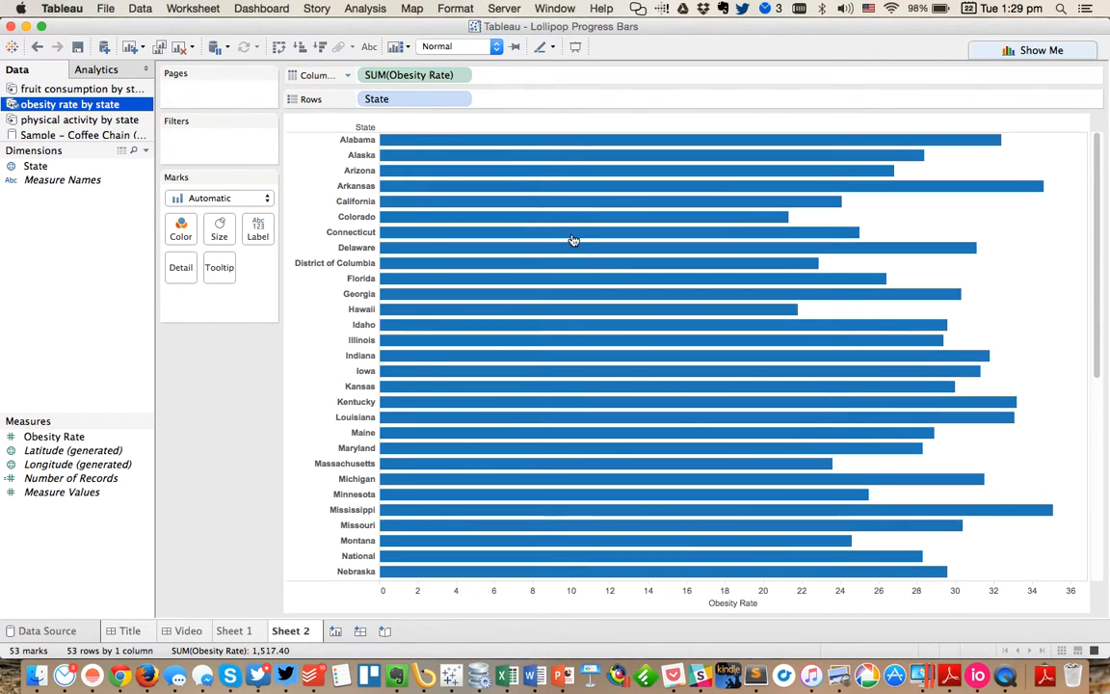
{"action": "left_click", "coordinate": [320, 46]}
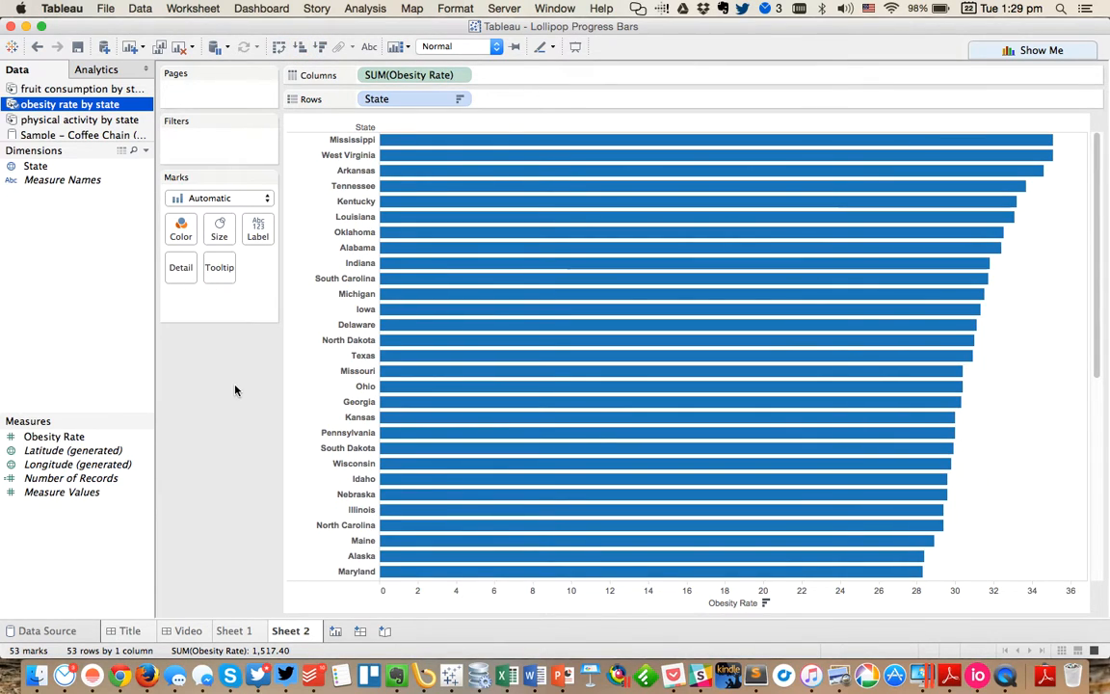
{"action": "left_click", "coordinate": [39, 47]}
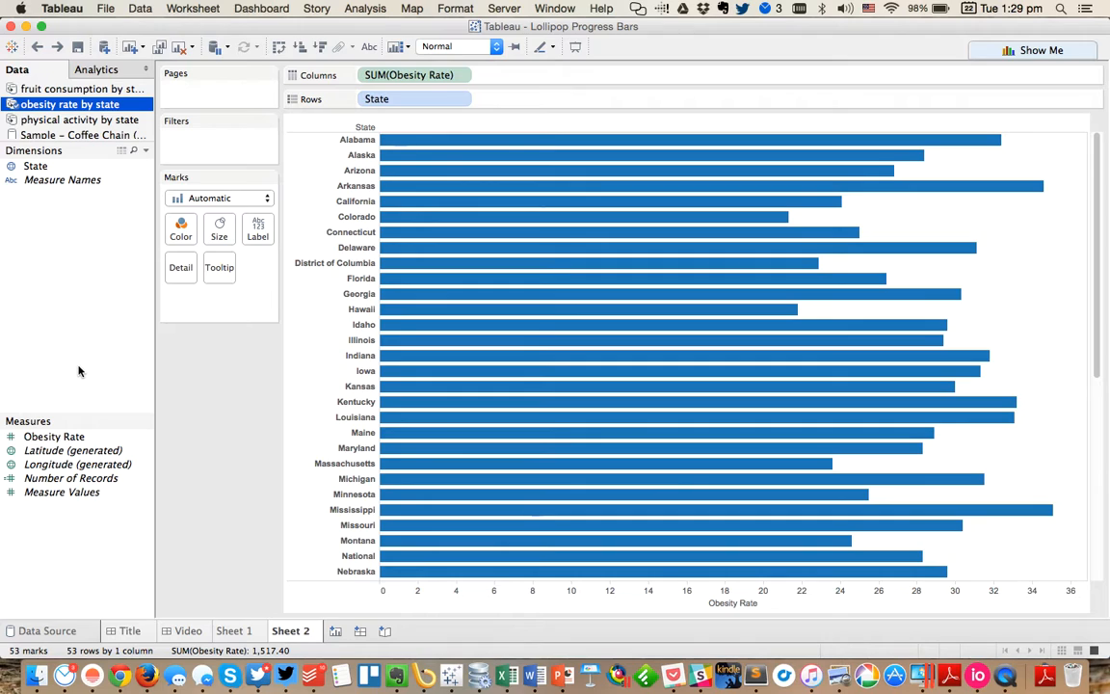
{"action": "key", "text": "super+Tab"}
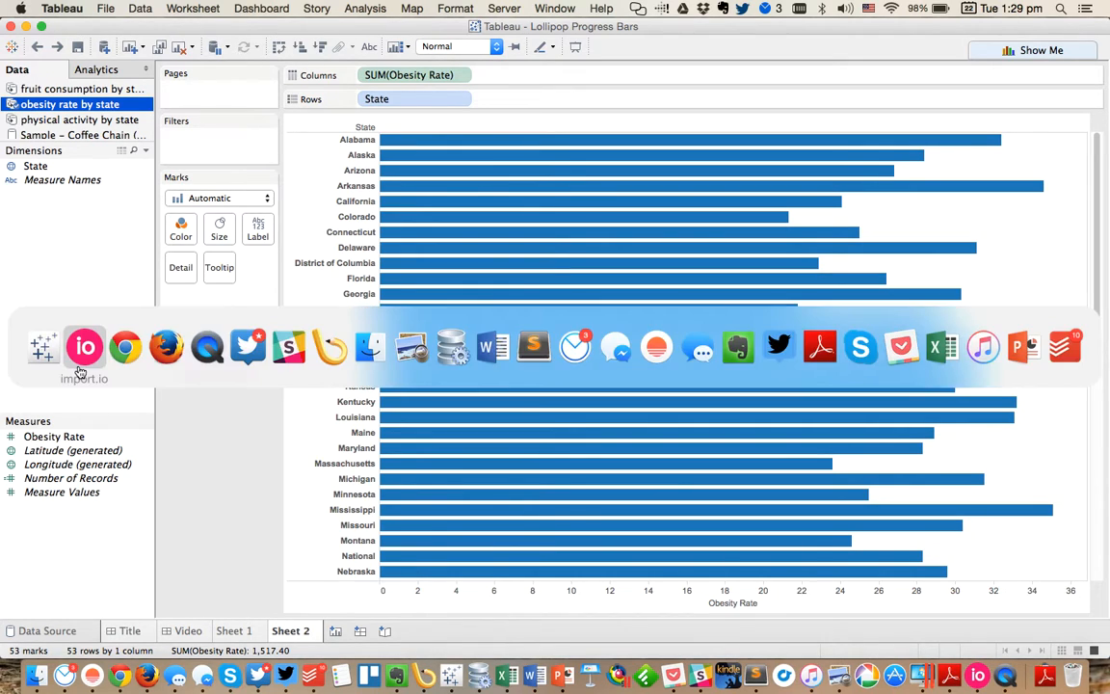
{"action": "key", "text": "super+Tab"}
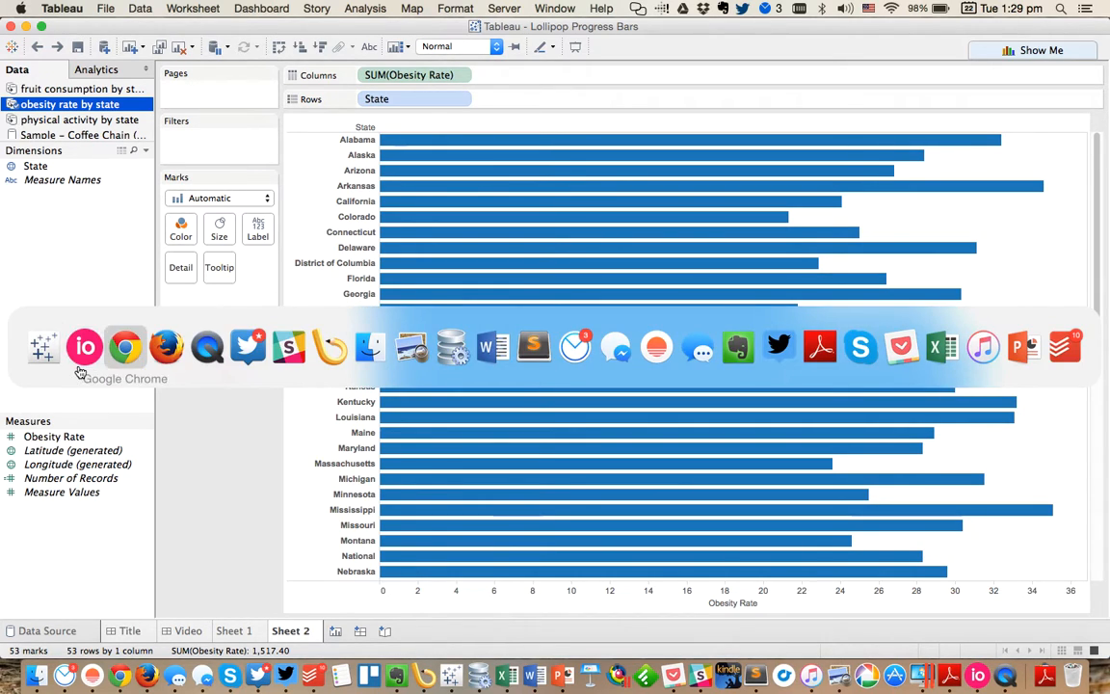
{"action": "key", "text": "super+Tab"}
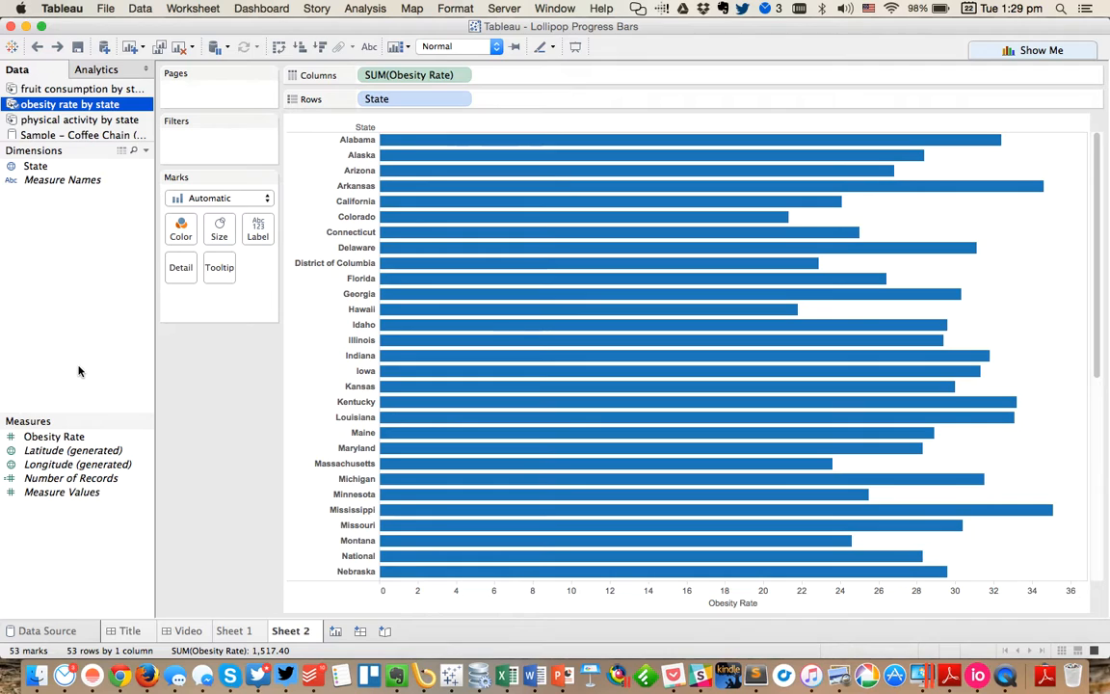
Create a calculated field named 100 with the formula 100 and combine it with Obesity Rate on one shared axis.
{"action": "right_click", "coordinate": [79, 371]}
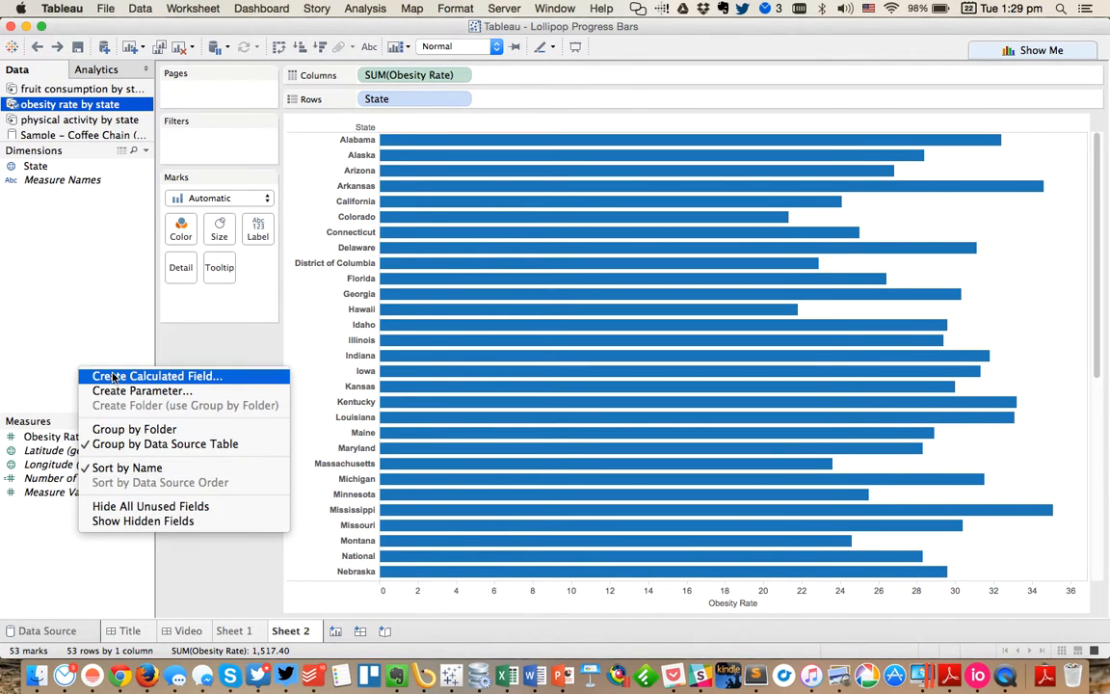
{"action": "left_click", "coordinate": [112, 377]}
{"action": "type", "text": "100"}
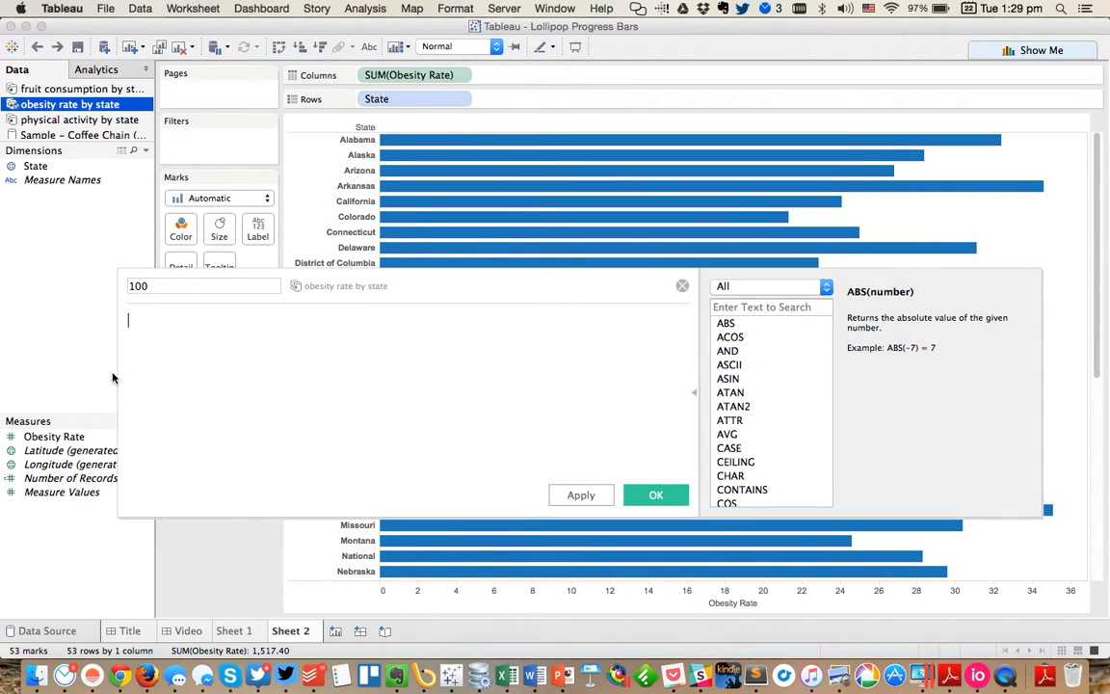
{"action": "type", "text": "100"}
{"action": "left_click", "coordinate": [654, 496]}
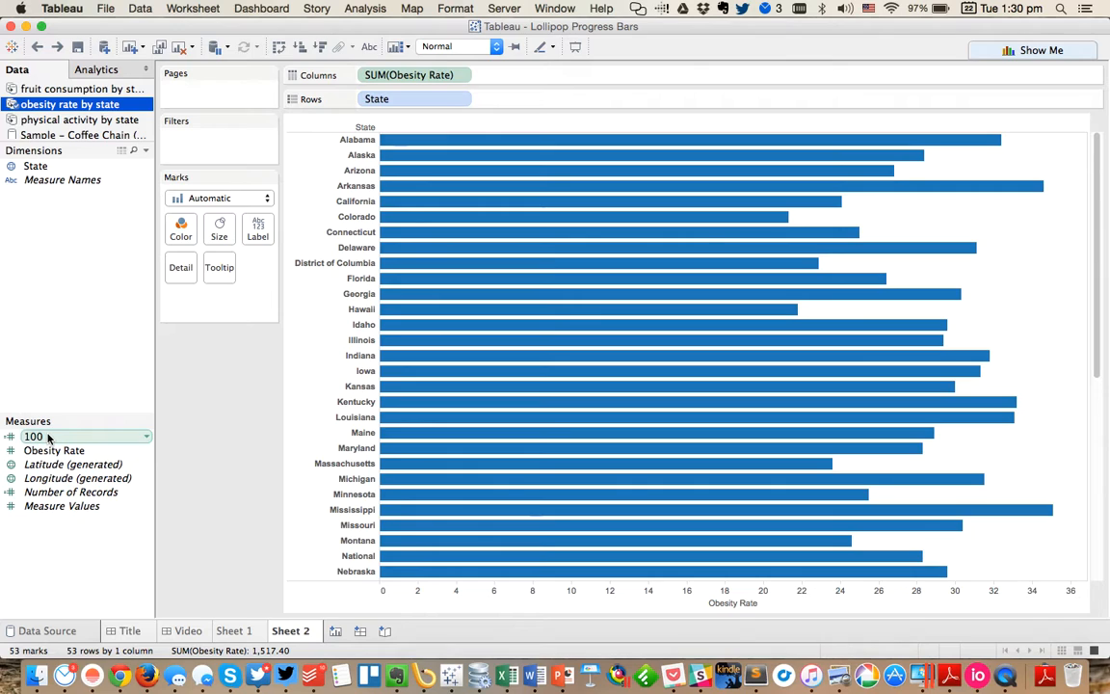
{"action": "left_click_drag", "start_coordinate": [47, 438], "coordinate": [492, 170]}
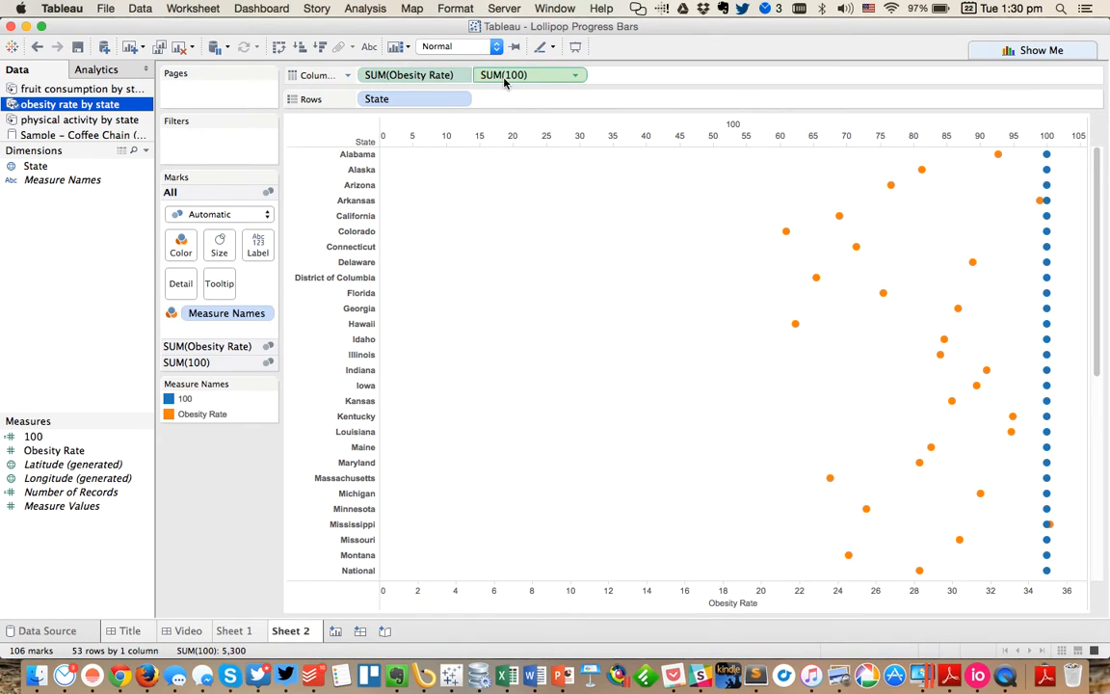
{"action": "left_click_drag", "start_coordinate": [503, 83], "coordinate": [538, 602]}
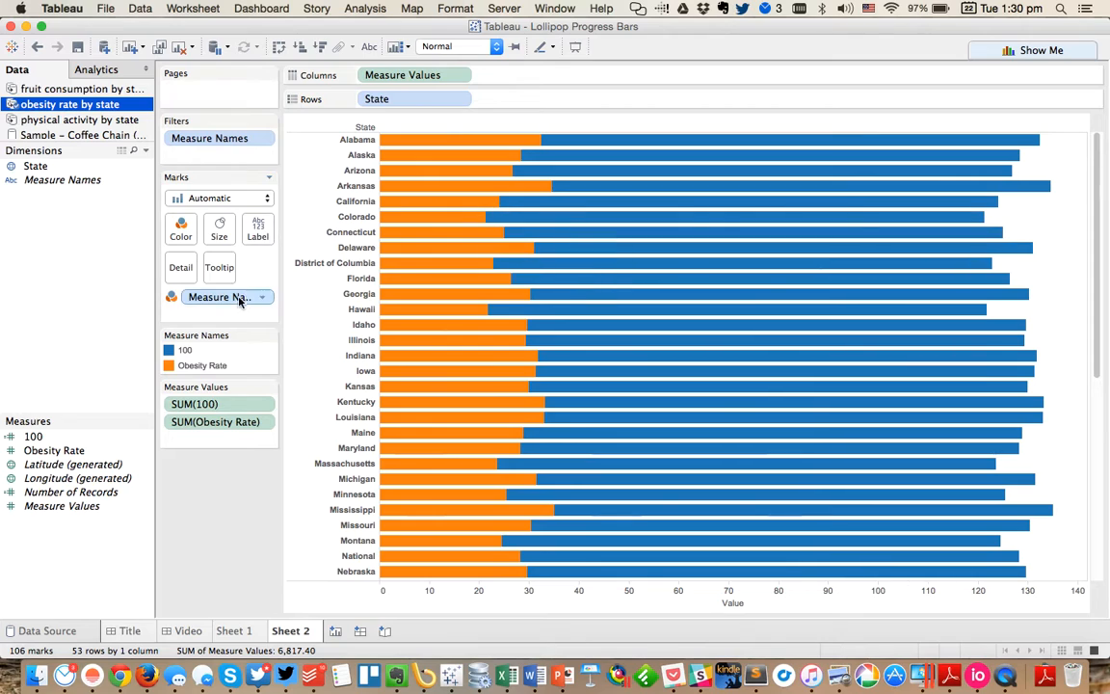
Turn off mark stacking and move Obesity Rate ahead of 100 in the Measure Names legend.
{"action": "left_click", "coordinate": [365, 9]}
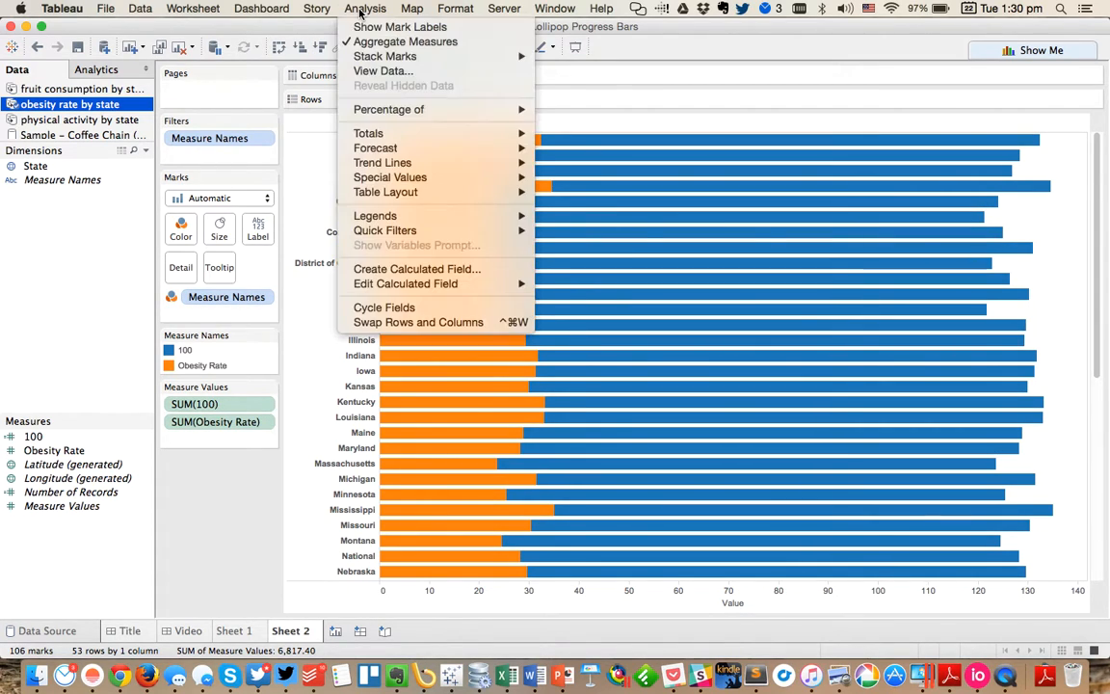
{"action": "mouse_move", "coordinate": [409, 60]}
{"action": "left_click", "coordinate": [563, 95]}
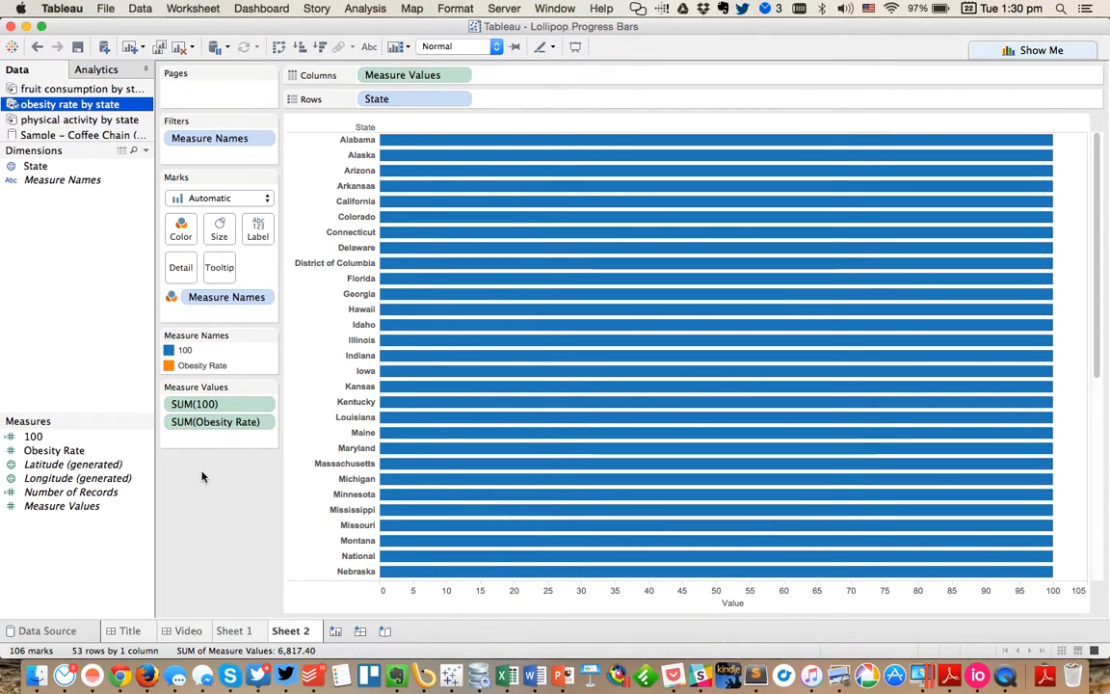
{"action": "left_click_drag", "start_coordinate": [192, 367], "coordinate": [188, 349]}
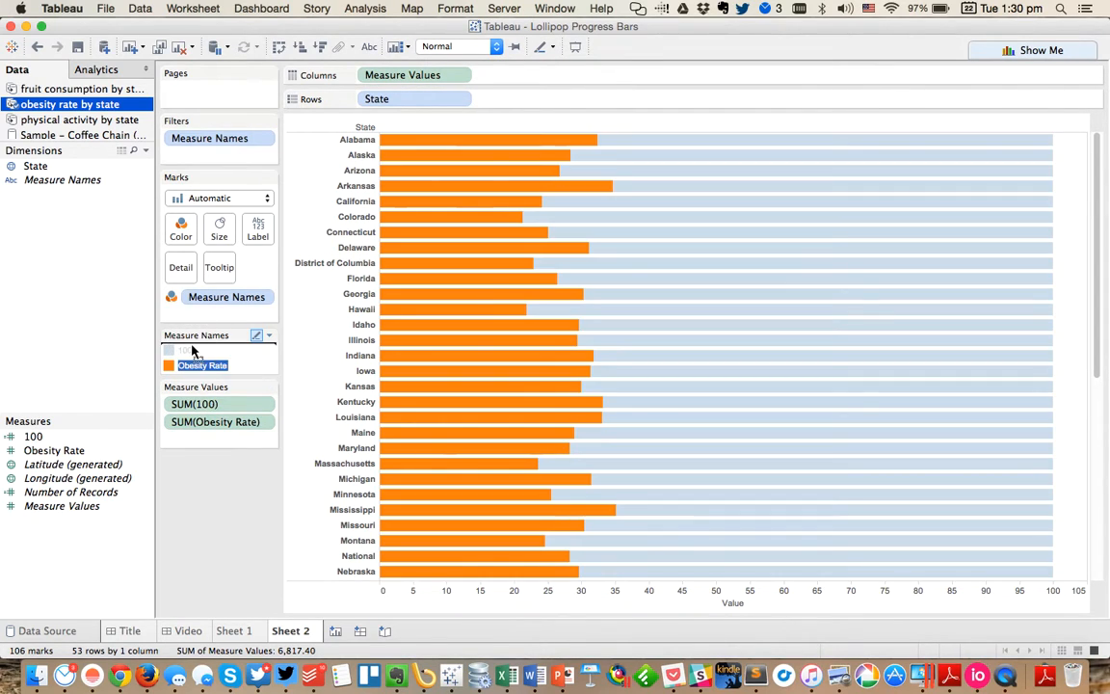
{"action": "left_click", "coordinate": [248, 366]}
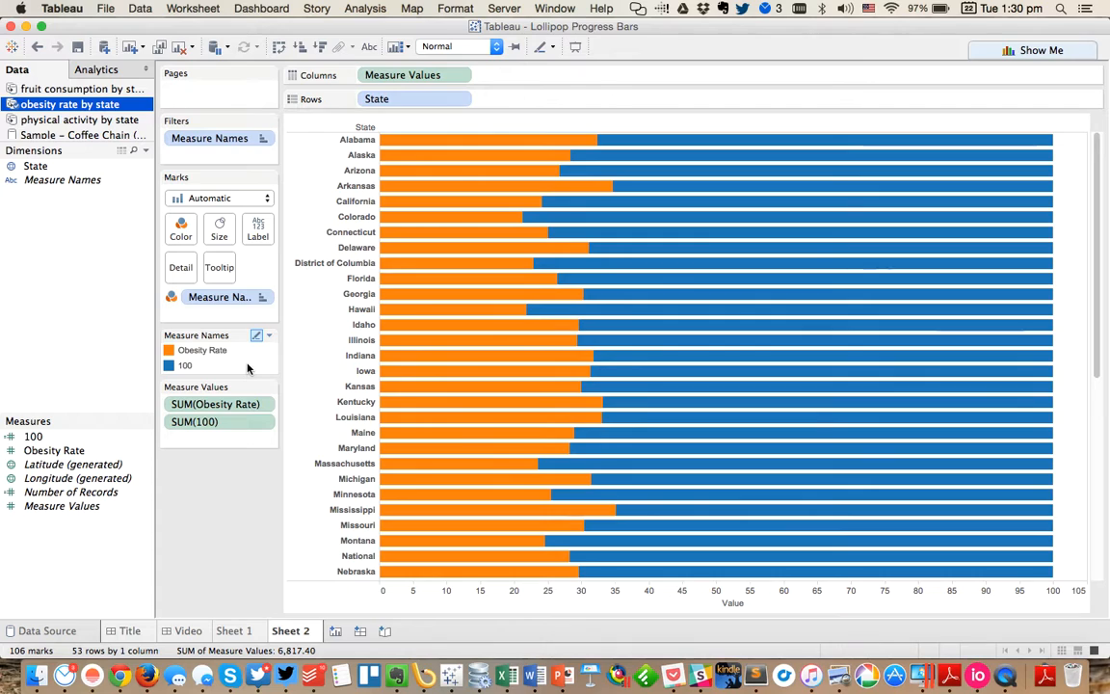
Set the mark type to Bar and reduce the bars to the smallest size.
{"action": "left_click", "coordinate": [188, 197]}
{"action": "left_click", "coordinate": [200, 221]}
{"action": "left_click", "coordinate": [220, 228]}
{"action": "left_click_drag", "start_coordinate": [260, 265], "coordinate": [208, 267]}
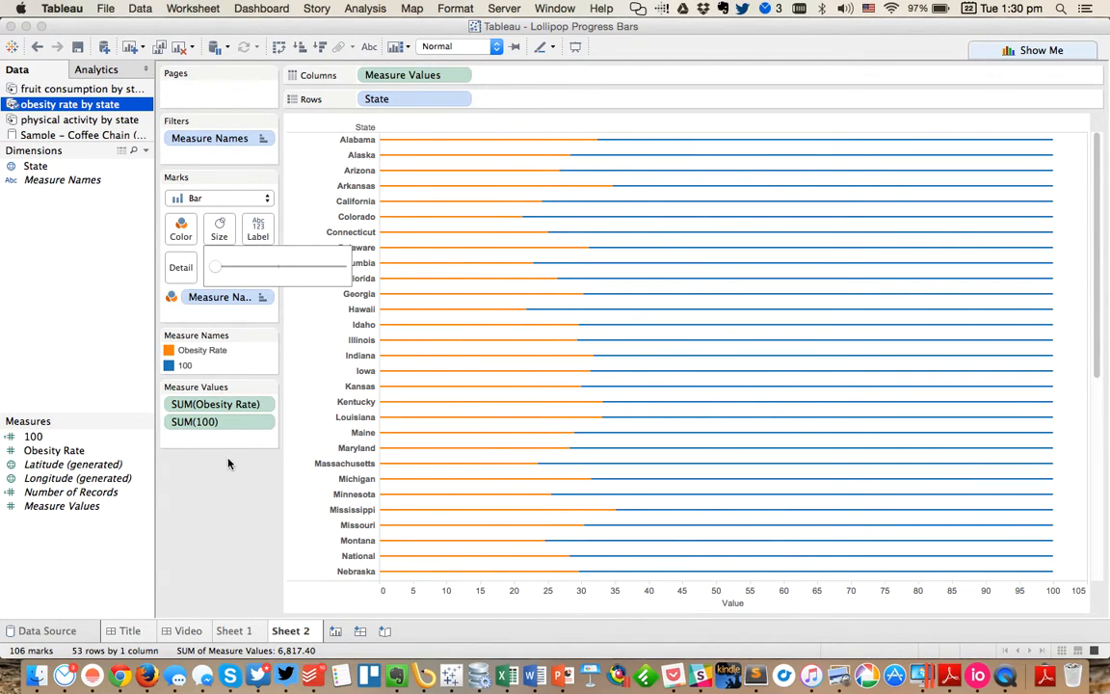
Recolour the measures from the Tableau 20 palette, making 100 light gray and Obesity Rate blue.
{"action": "double_click", "coordinate": [247, 367]}
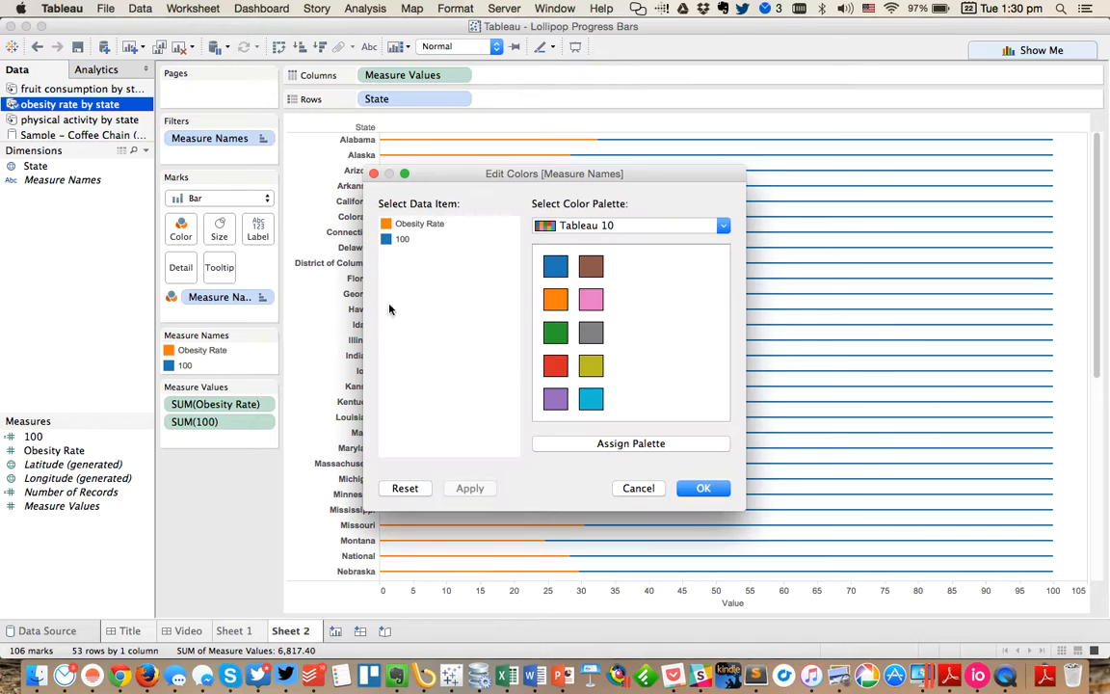
{"action": "left_click", "coordinate": [582, 228]}
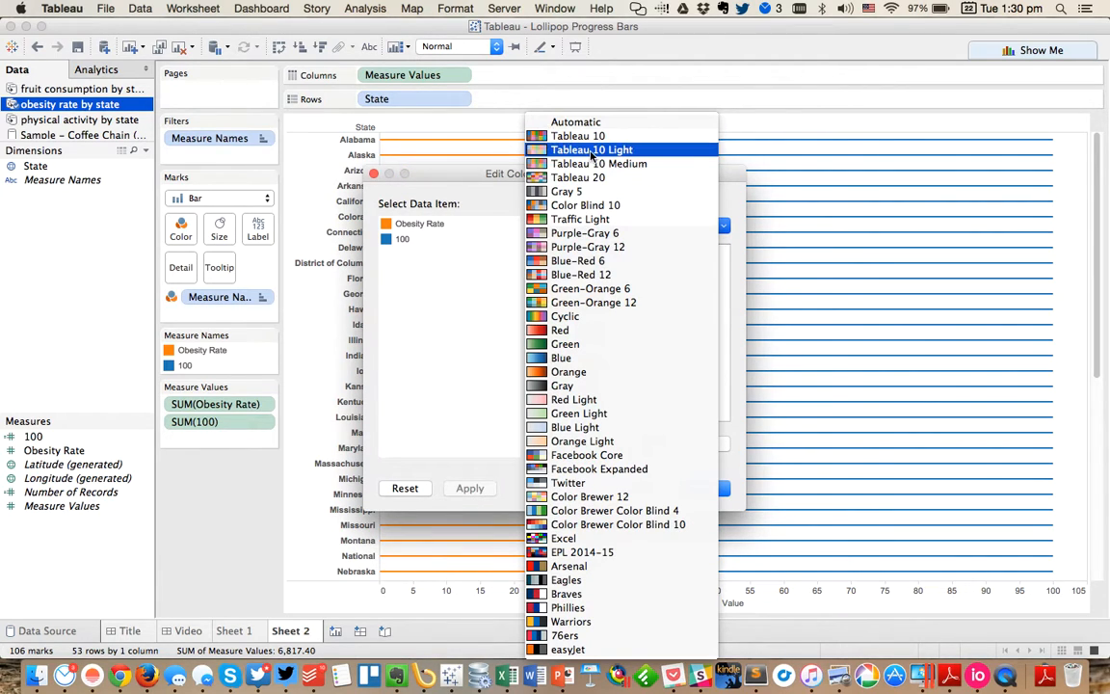
{"action": "left_click", "coordinate": [592, 182]}
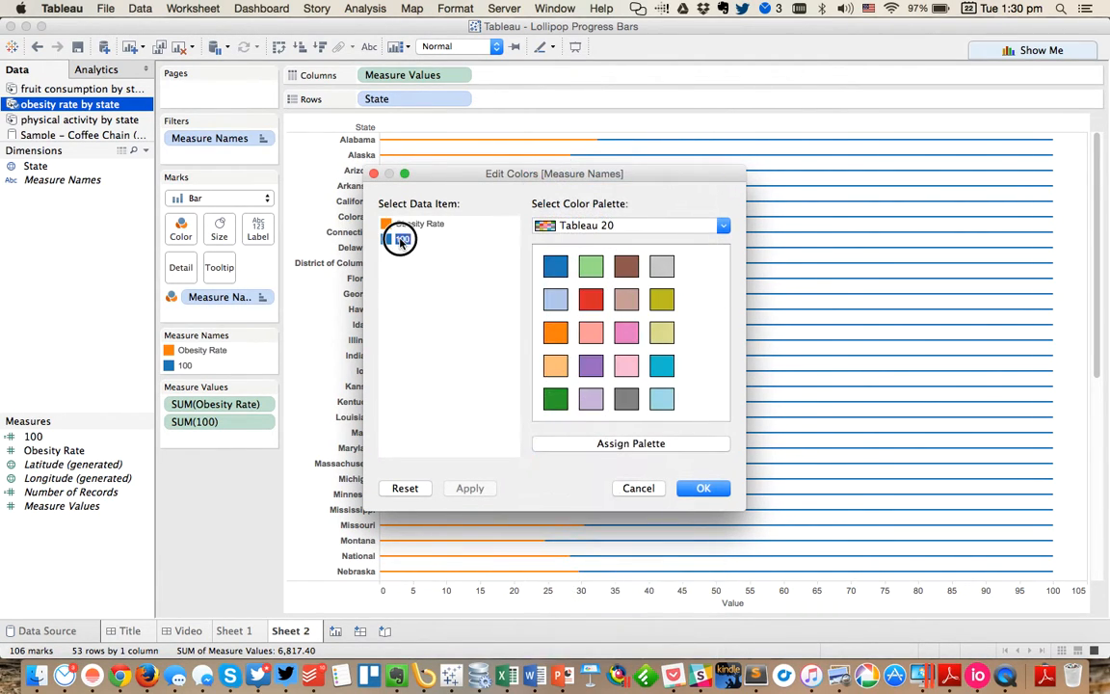
{"action": "left_click", "coordinate": [662, 269]}
{"action": "left_click", "coordinate": [418, 225]}
{"action": "left_click", "coordinate": [705, 489]}
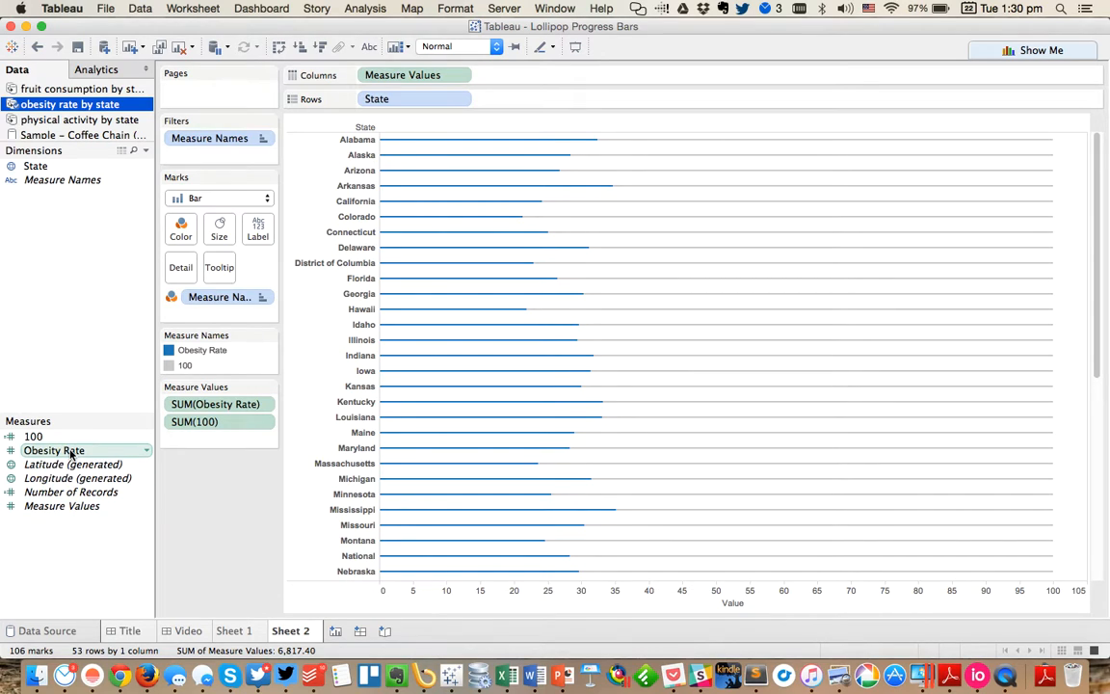
Add Obesity Rate to the view as a second axis and synchronize the dual axes.
{"action": "left_click_drag", "start_coordinate": [71, 454], "coordinate": [580, 119]}
{"action": "right_click", "coordinate": [576, 131]}
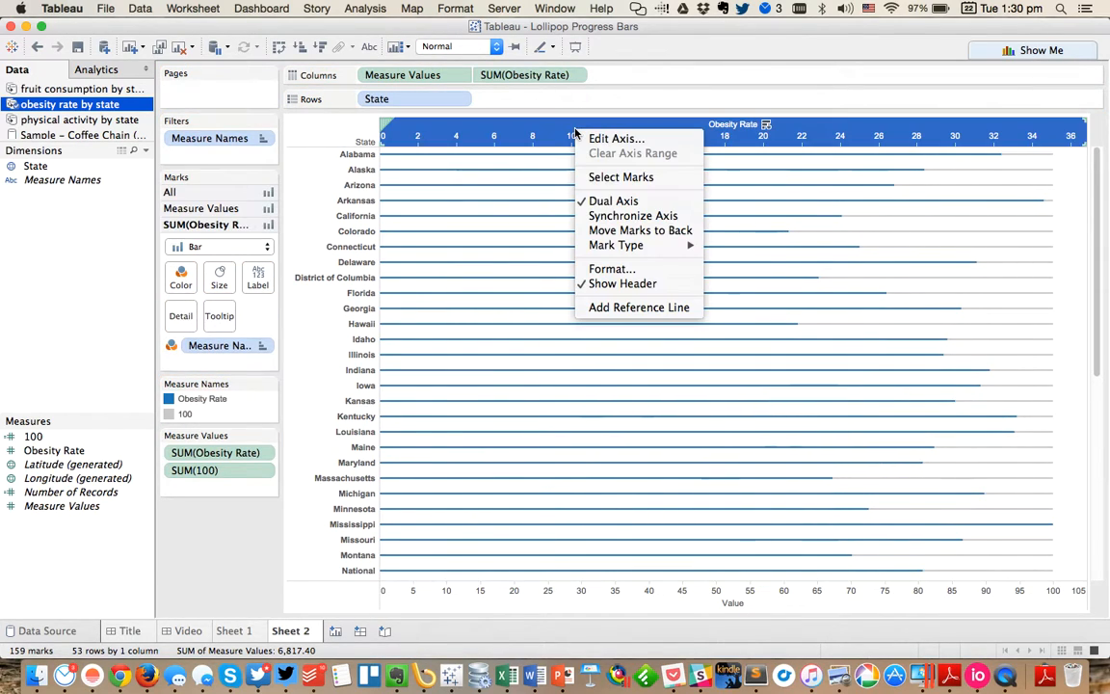
{"action": "left_click", "coordinate": [616, 216]}
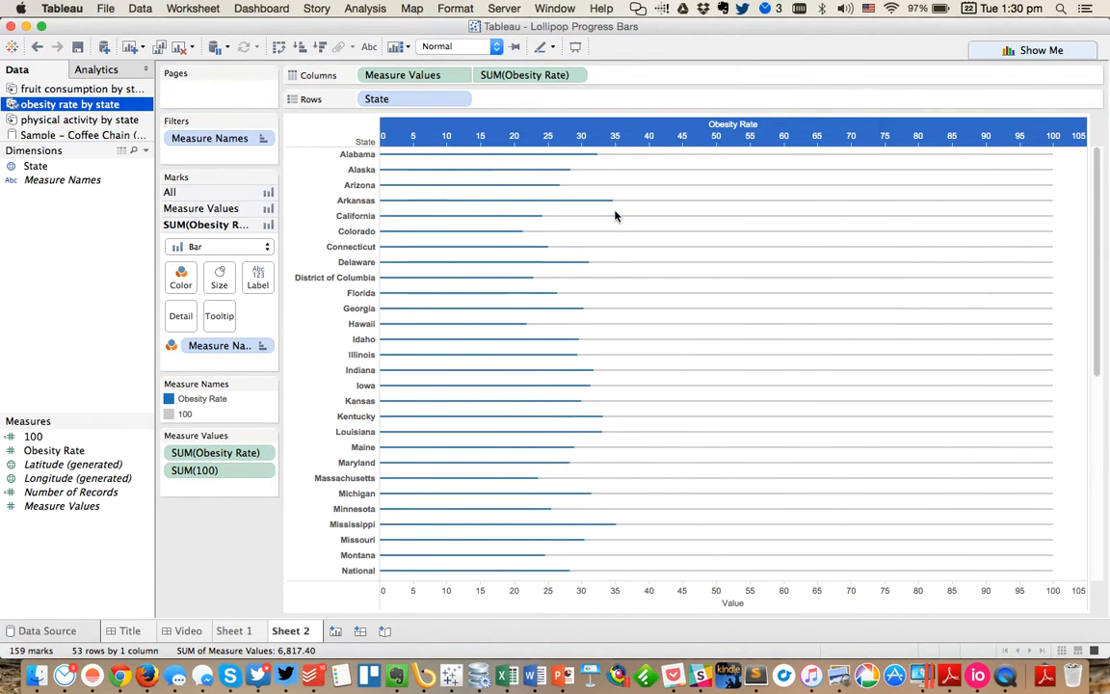
Change the SUM(Obesity Rate) marks to circles and adjust their size so they cap the ends of the bars.
{"action": "left_click", "coordinate": [218, 247]}
{"action": "left_click", "coordinate": [192, 314]}
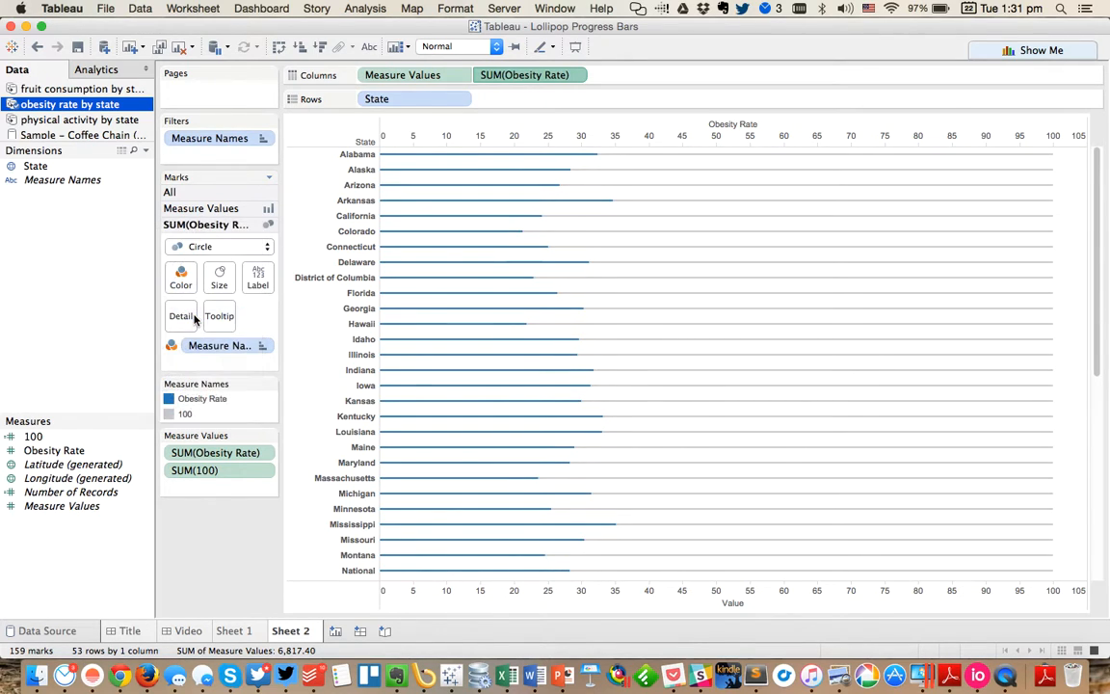
{"action": "left_click", "coordinate": [208, 282]}
{"action": "mouse_move", "coordinate": [245, 314]}
{"action": "left_mouse_down"}
{"action": "mouse_move", "coordinate": [280, 314]}
{"action": "mouse_move", "coordinate": [242, 319]}
{"action": "left_mouse_up"}
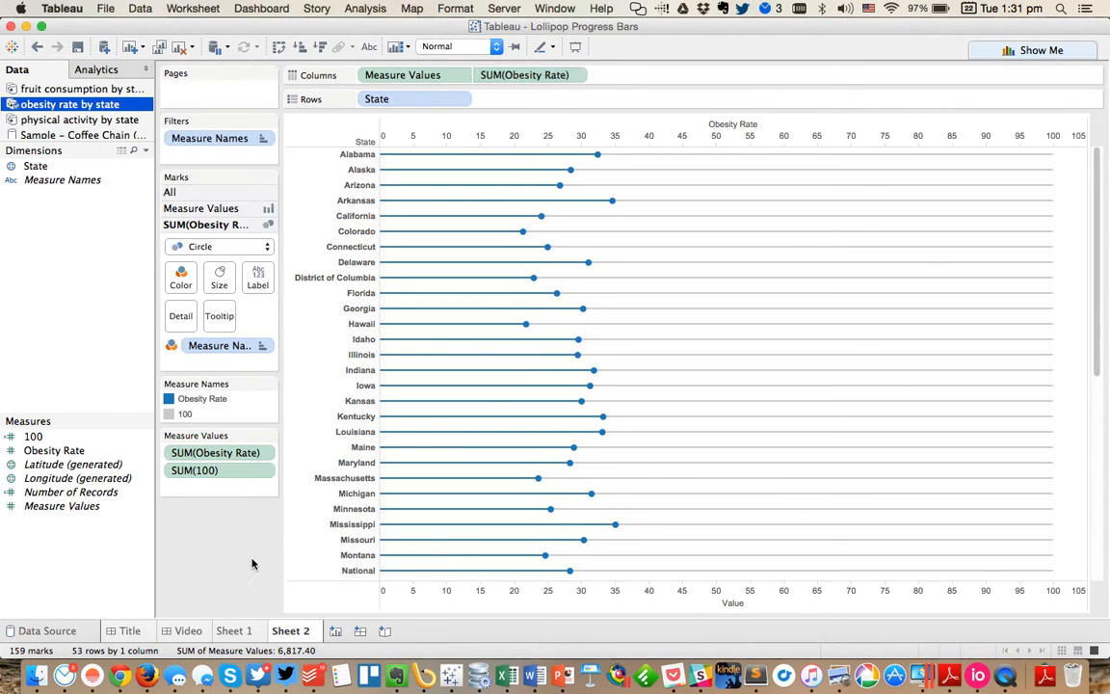
Remove the Measure Values axis title and fix the axis range from 0 to 100.
{"action": "mouse_move", "coordinate": [598, 157]}
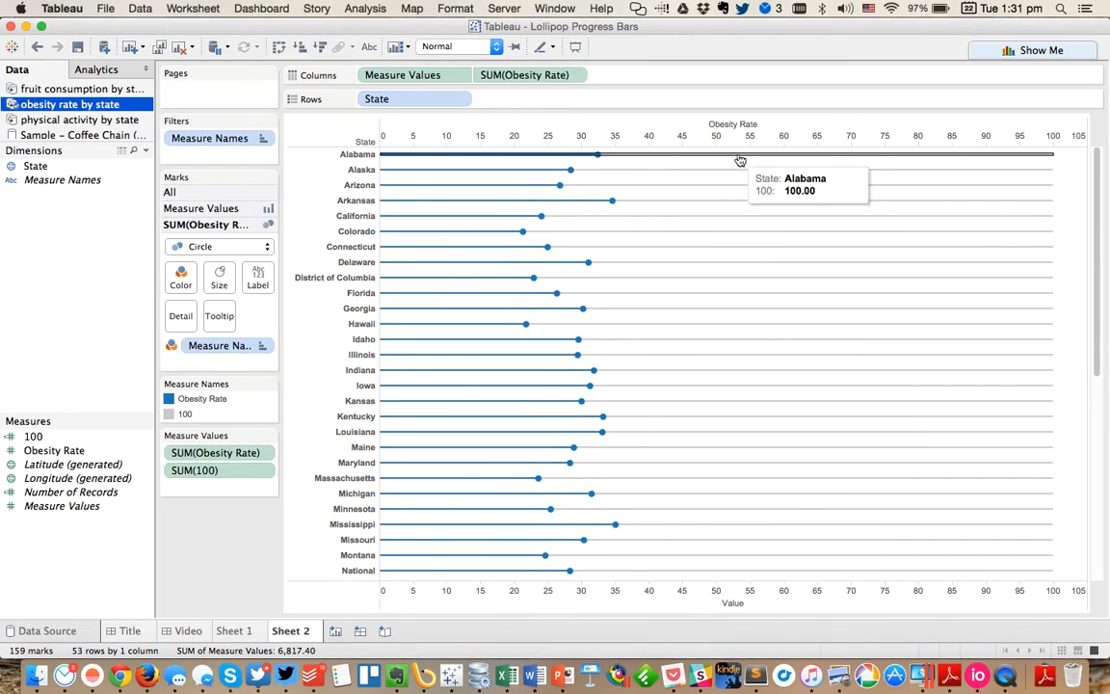
{"action": "left_click", "coordinate": [674, 596]}
{"action": "double_click", "coordinate": [675, 595]}
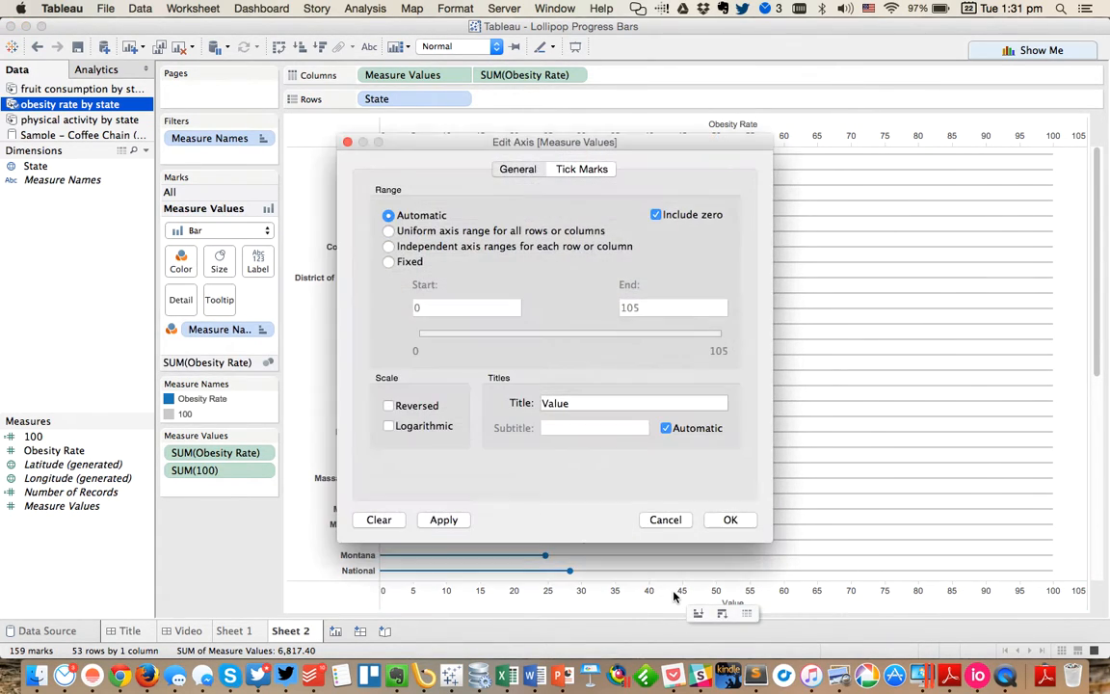
{"action": "left_click_drag", "start_coordinate": [575, 406], "coordinate": [484, 403]}
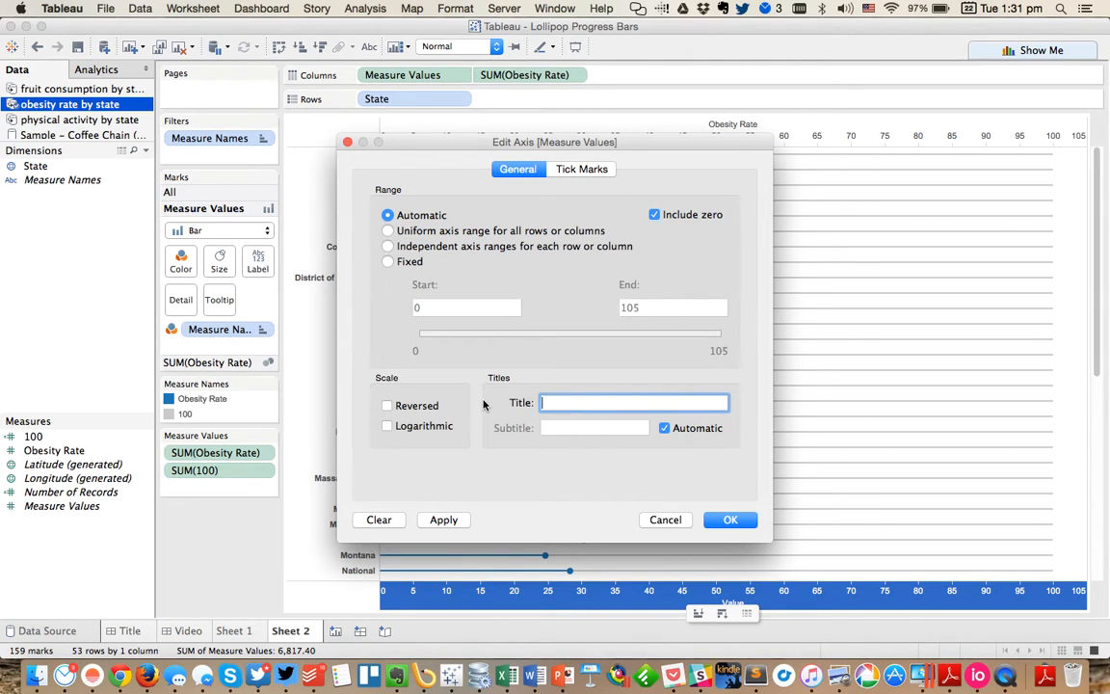
{"action": "left_click", "coordinate": [409, 261]}
{"action": "left_click", "coordinate": [431, 308]}
{"action": "key", "text": "Tab"}
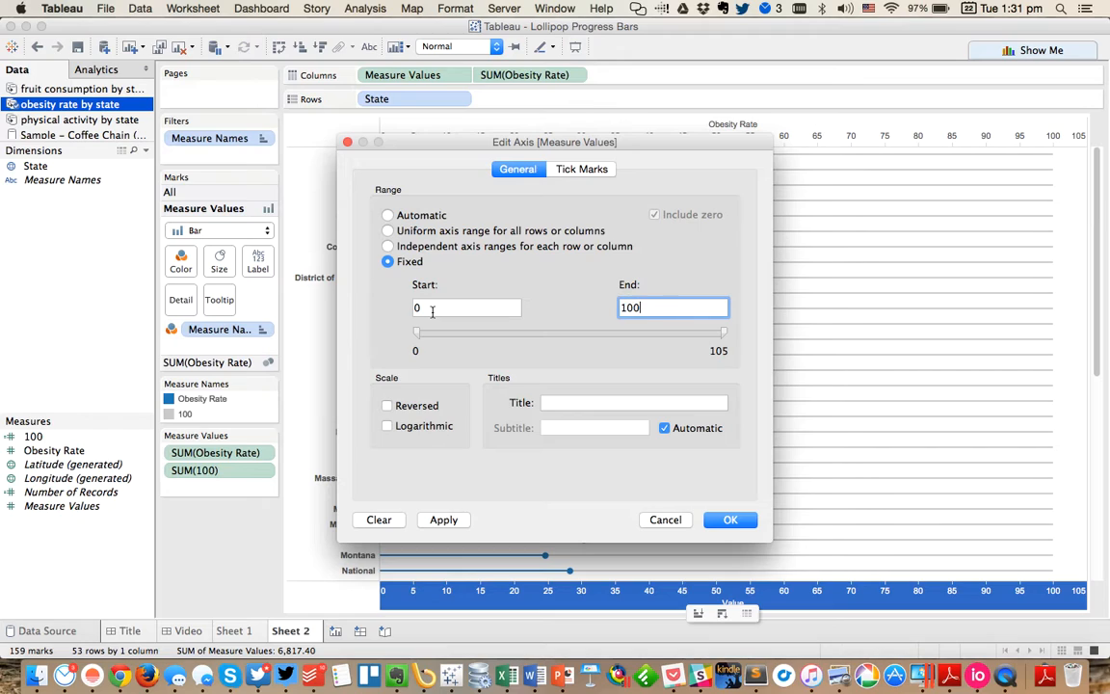
Set fixed major tick marks every 25 units on the Measure Values axis and apply the axis settings.
{"action": "left_click", "coordinate": [578, 169]}
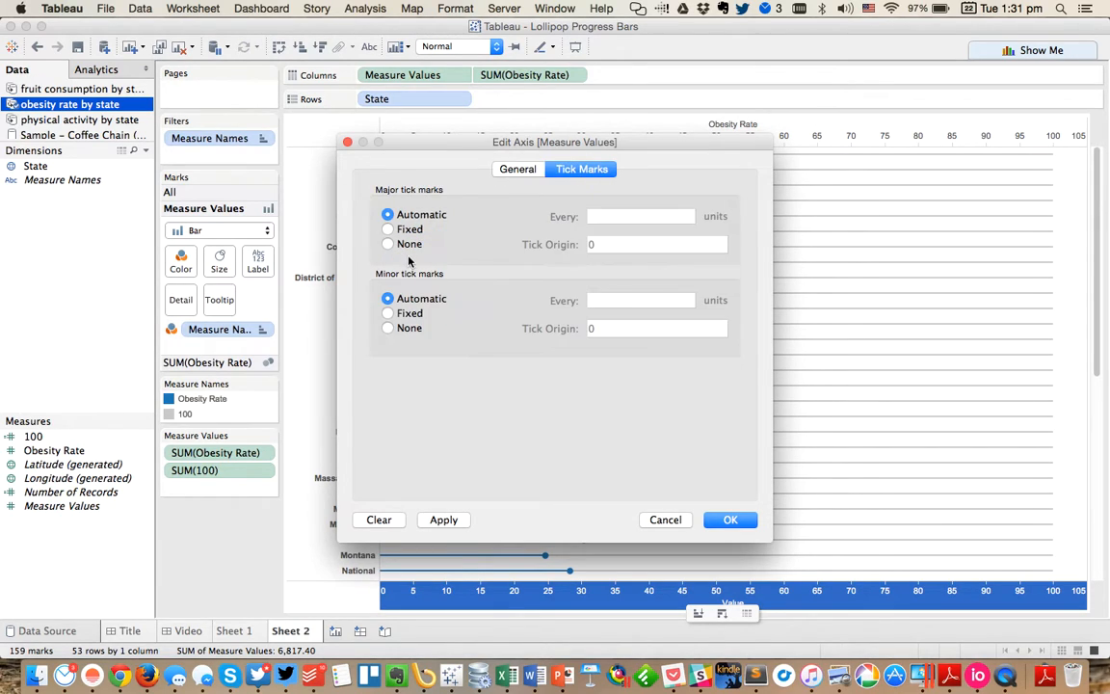
{"action": "left_click", "coordinate": [406, 232]}
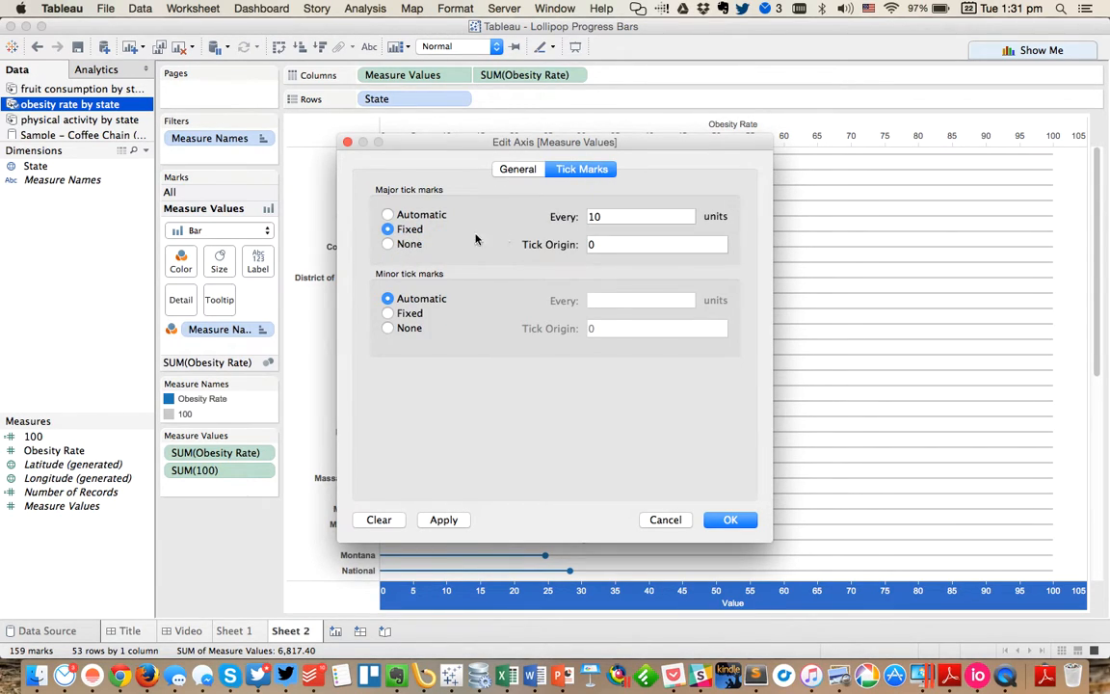
{"action": "left_click_drag", "start_coordinate": [611, 221], "coordinate": [551, 222]}
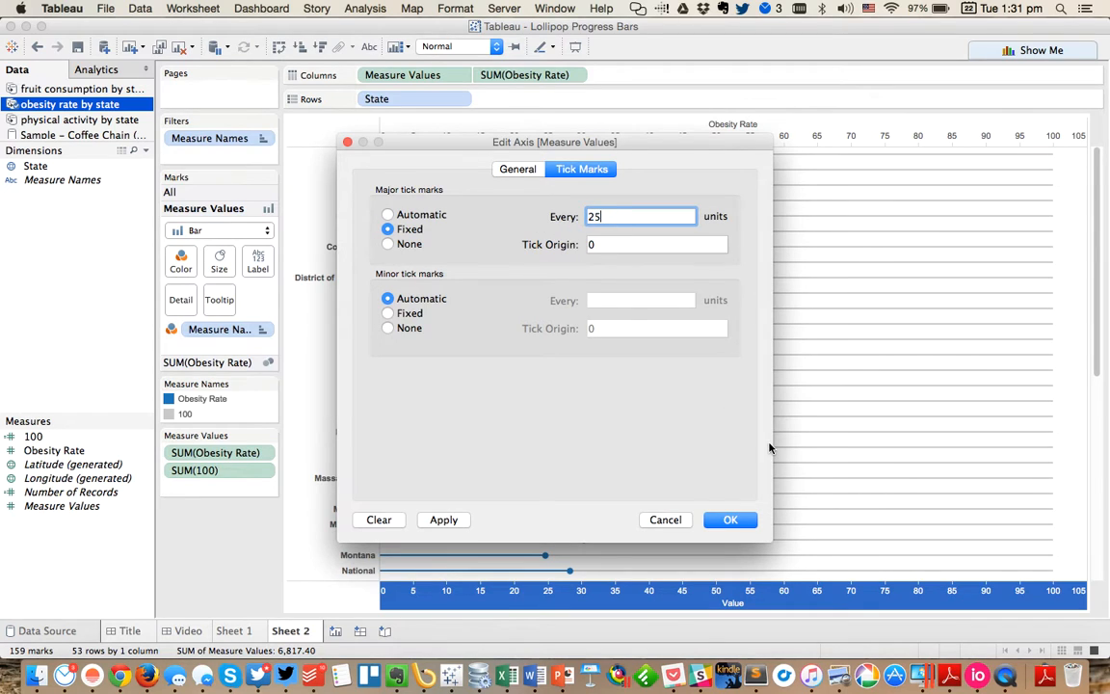
{"action": "left_click", "coordinate": [740, 517]}
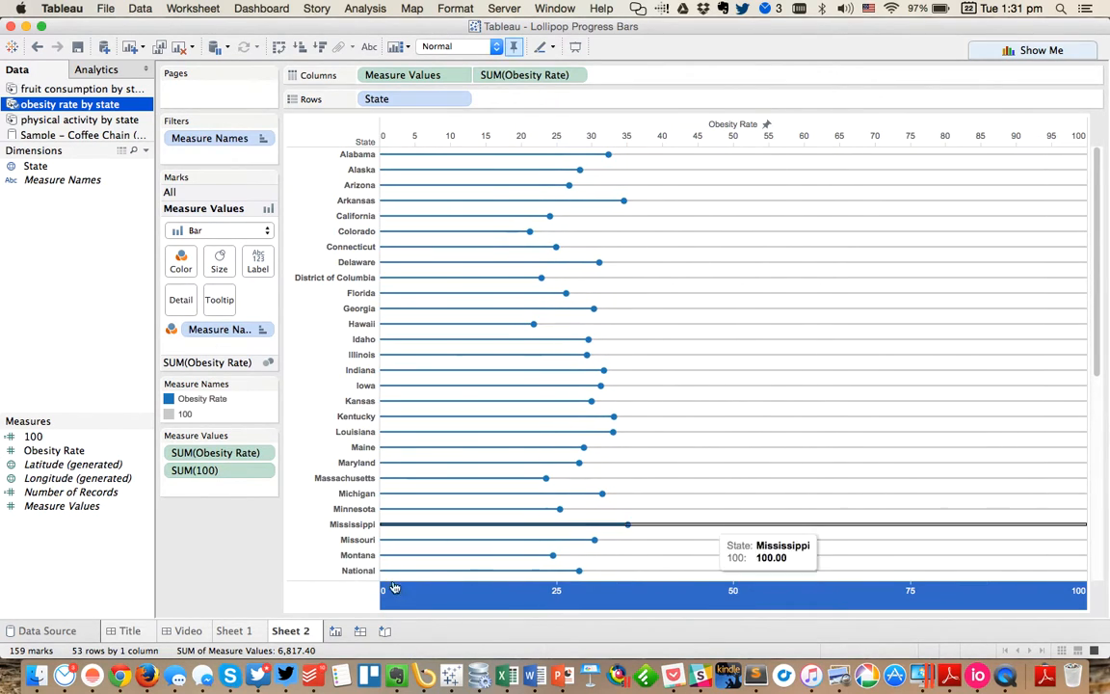
{"action": "left_click", "coordinate": [243, 579]}
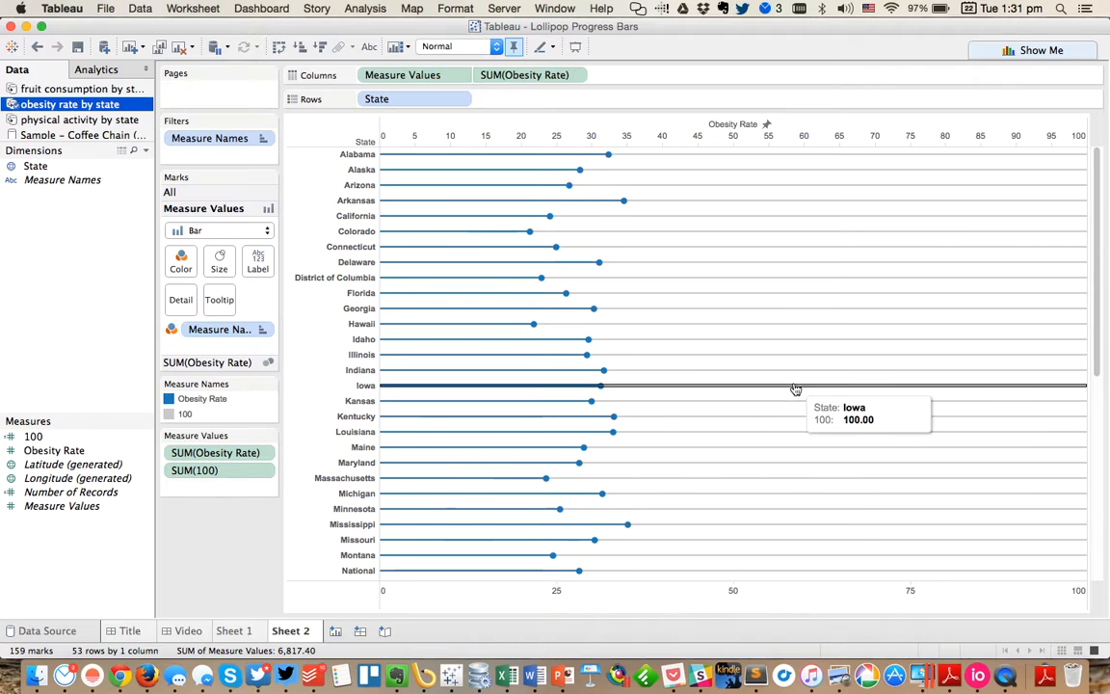
Set the worksheet's default font to Tamil Sangam MN.
{"action": "left_click", "coordinate": [684, 503]}
{"action": "right_click", "coordinate": [685, 503]}
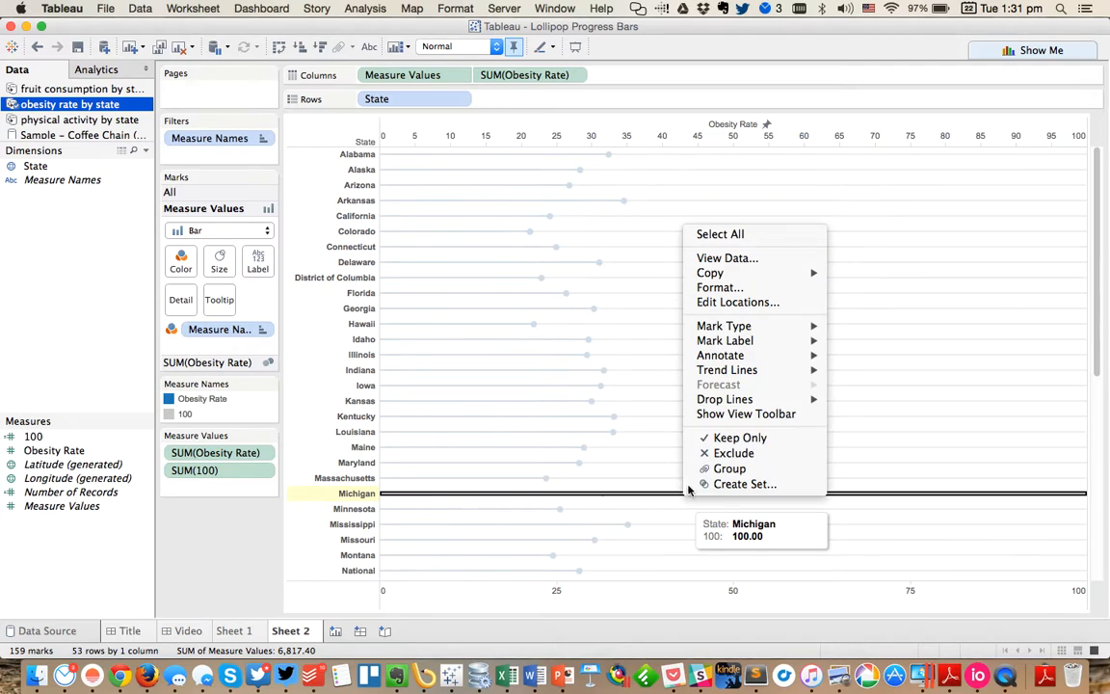
{"action": "left_click", "coordinate": [718, 288]}
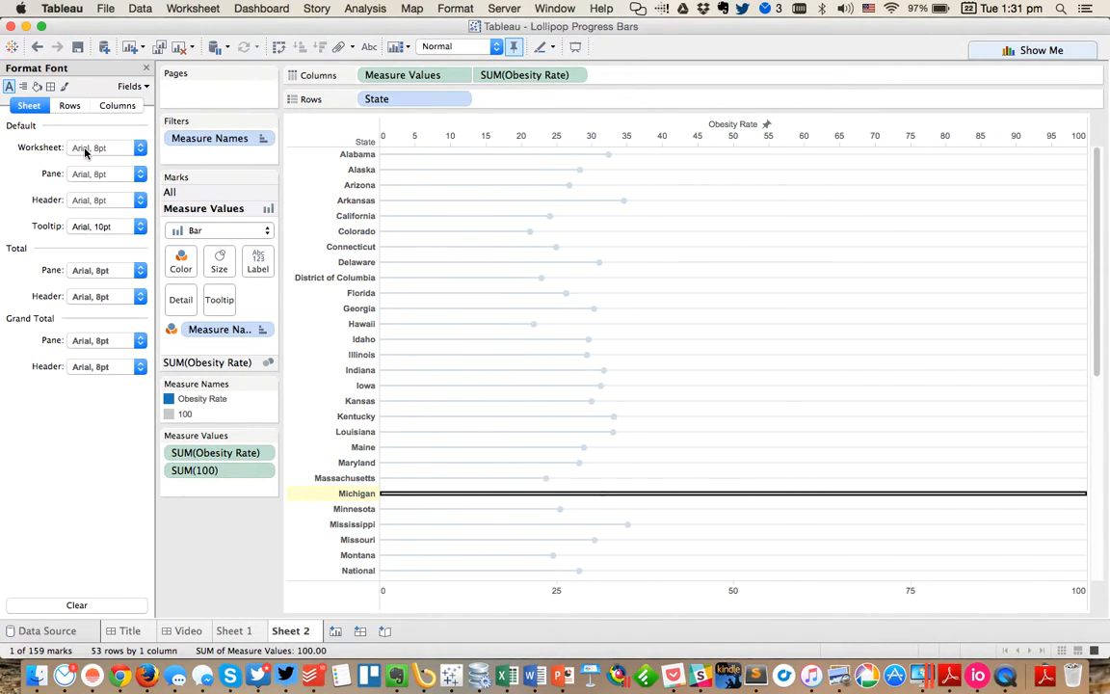
{"action": "left_click", "coordinate": [85, 149]}
{"action": "left_click", "coordinate": [177, 172]}
{"action": "scroll", "coordinate": [145, 385], "scroll_direction": "down", "scroll_amount": 15}
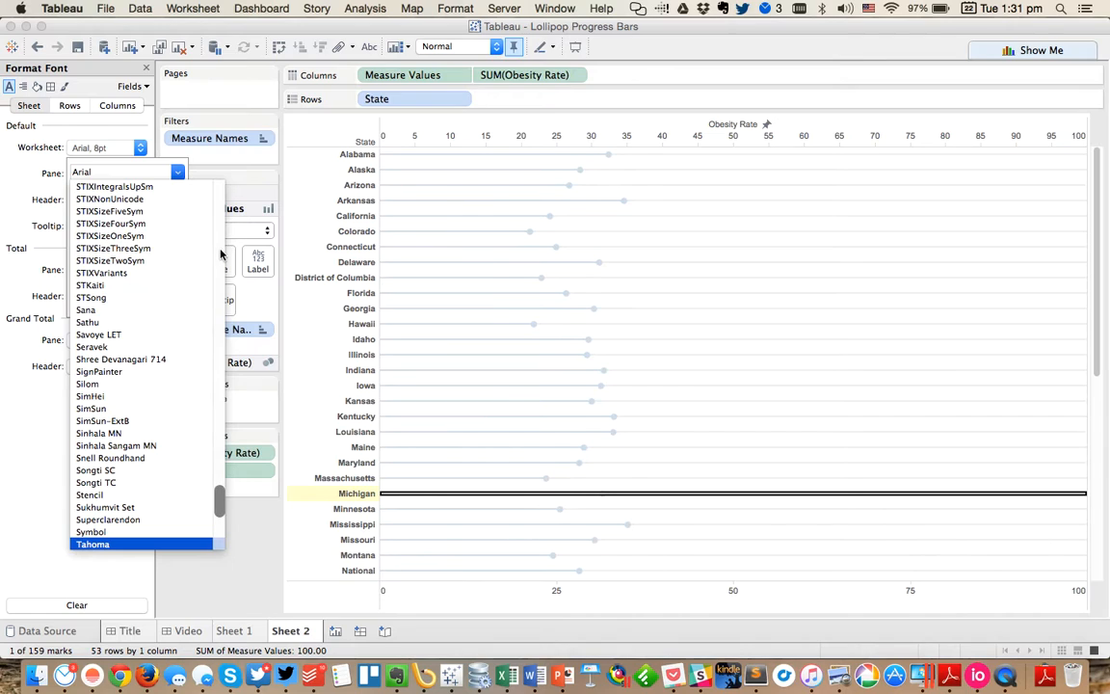
{"action": "scroll", "coordinate": [160, 424], "scroll_direction": "down", "scroll_amount": 3}
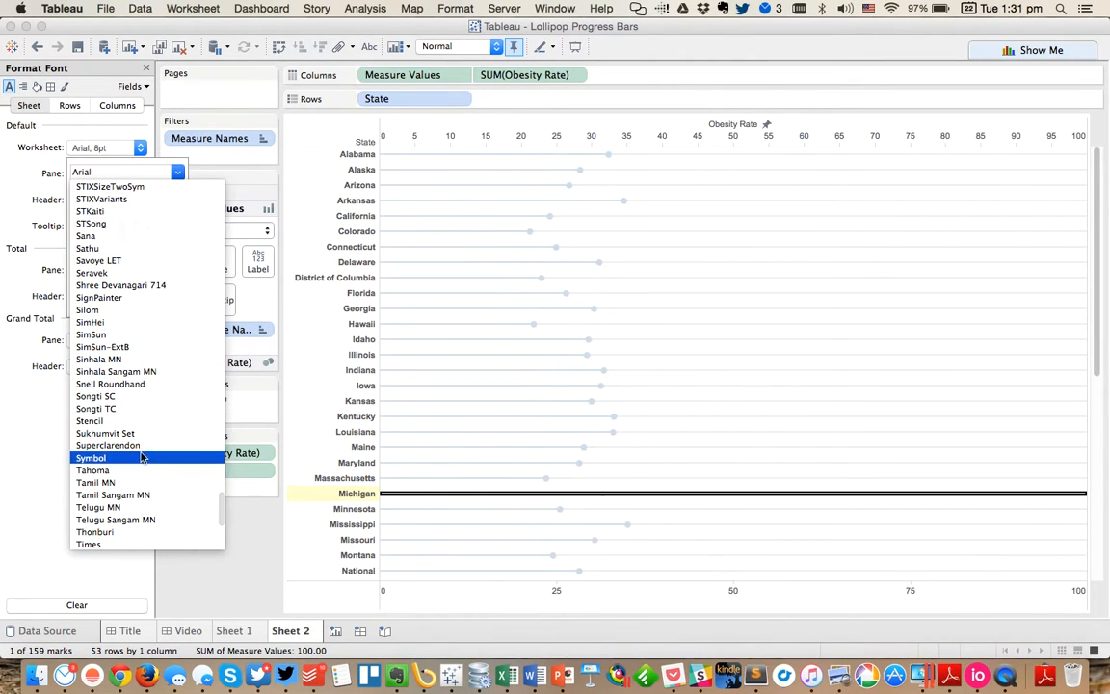
{"action": "left_click", "coordinate": [142, 494]}
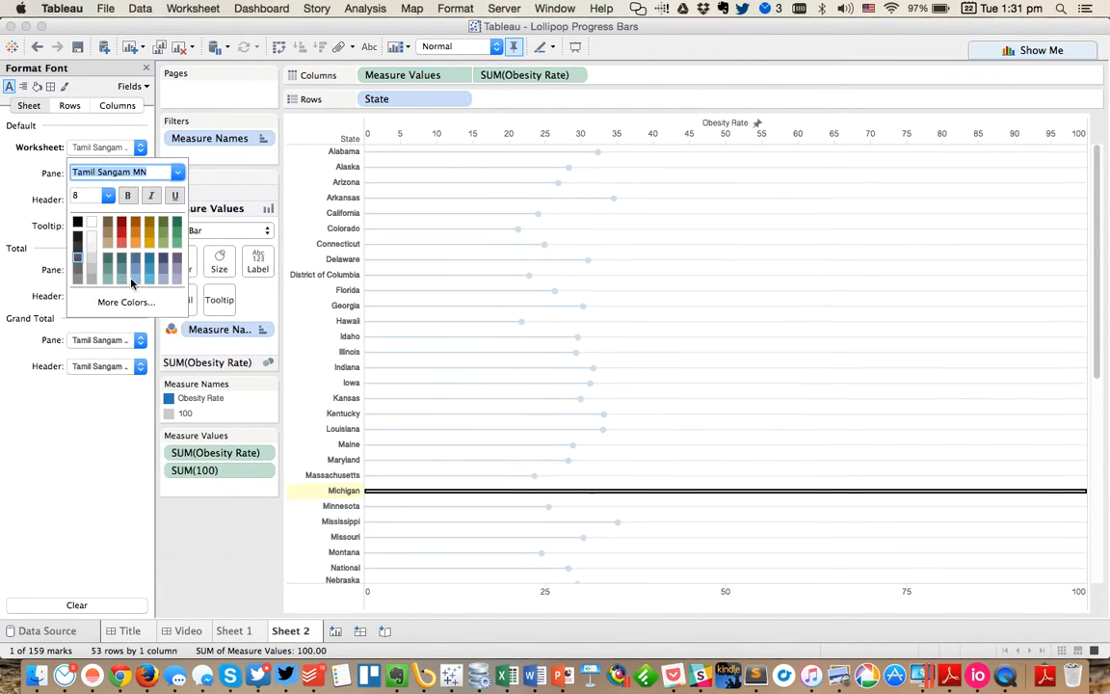
{"action": "left_click", "coordinate": [129, 197]}
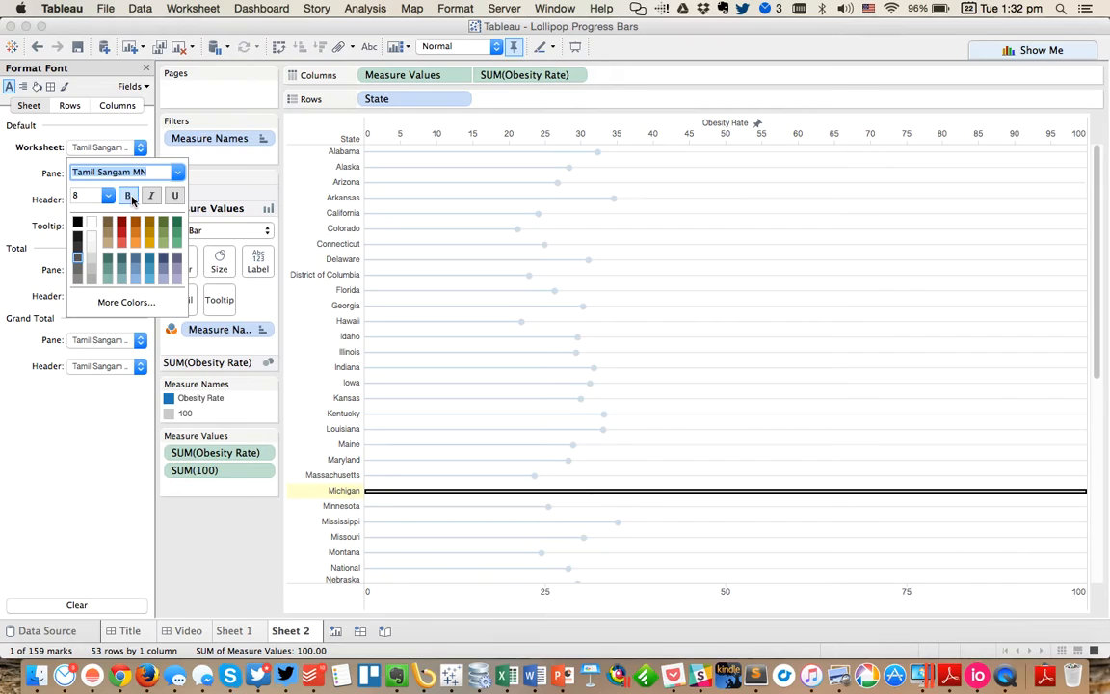
{"action": "left_click", "coordinate": [39, 205]}
Set the tooltip font to Tamil Sangam MN, close the formatting options and clear the mark selection.
{"action": "left_click", "coordinate": [104, 225]}
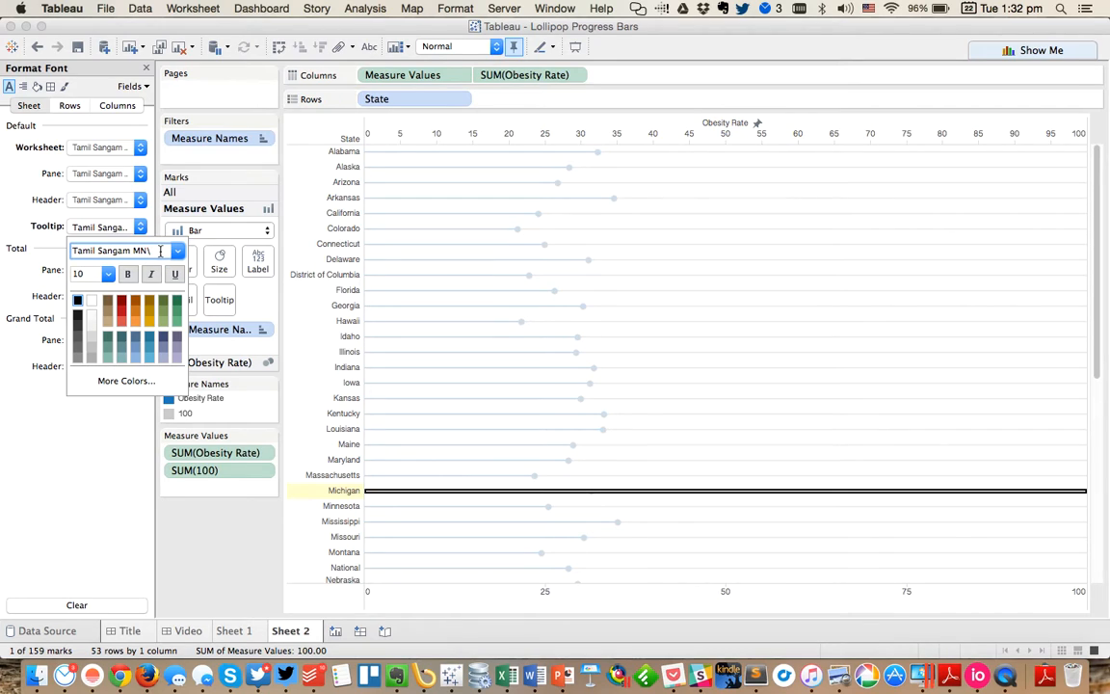
{"action": "left_click", "coordinate": [10, 247]}
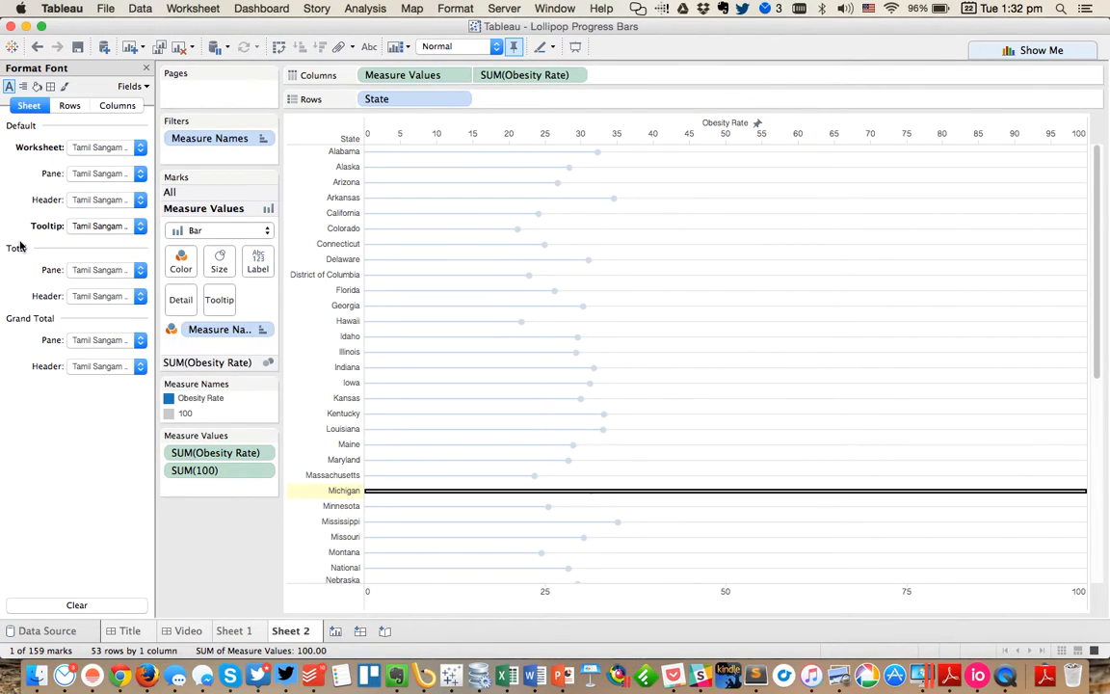
{"action": "left_click", "coordinate": [407, 165]}
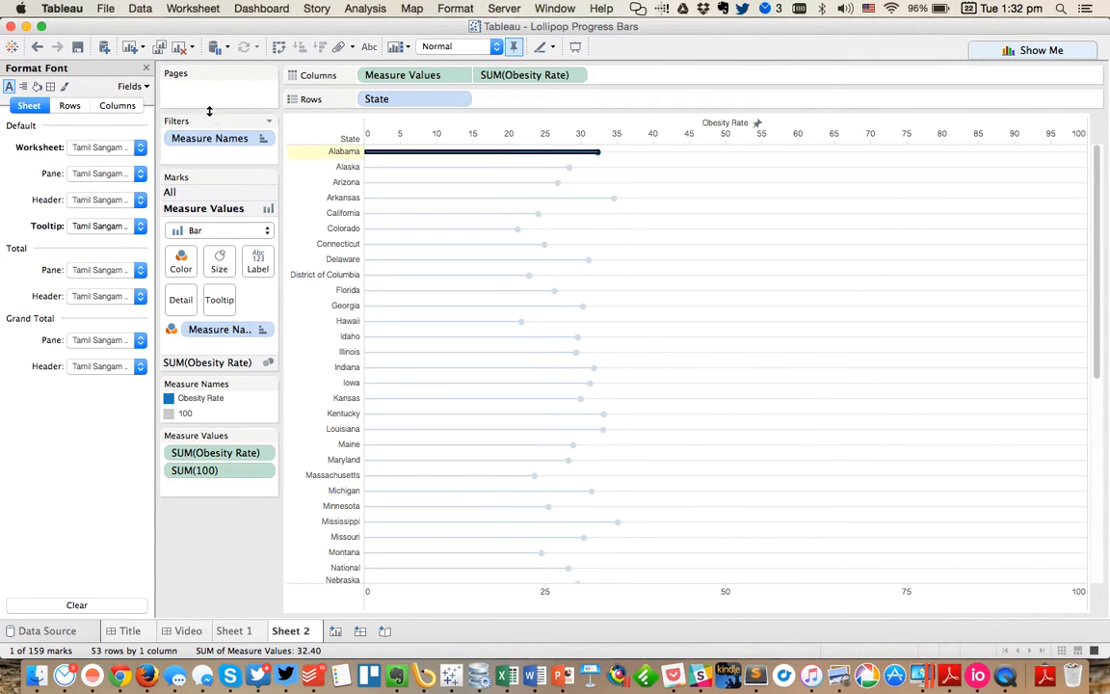
{"action": "left_click", "coordinate": [146, 69]}
{"action": "key", "text": "Escape"}
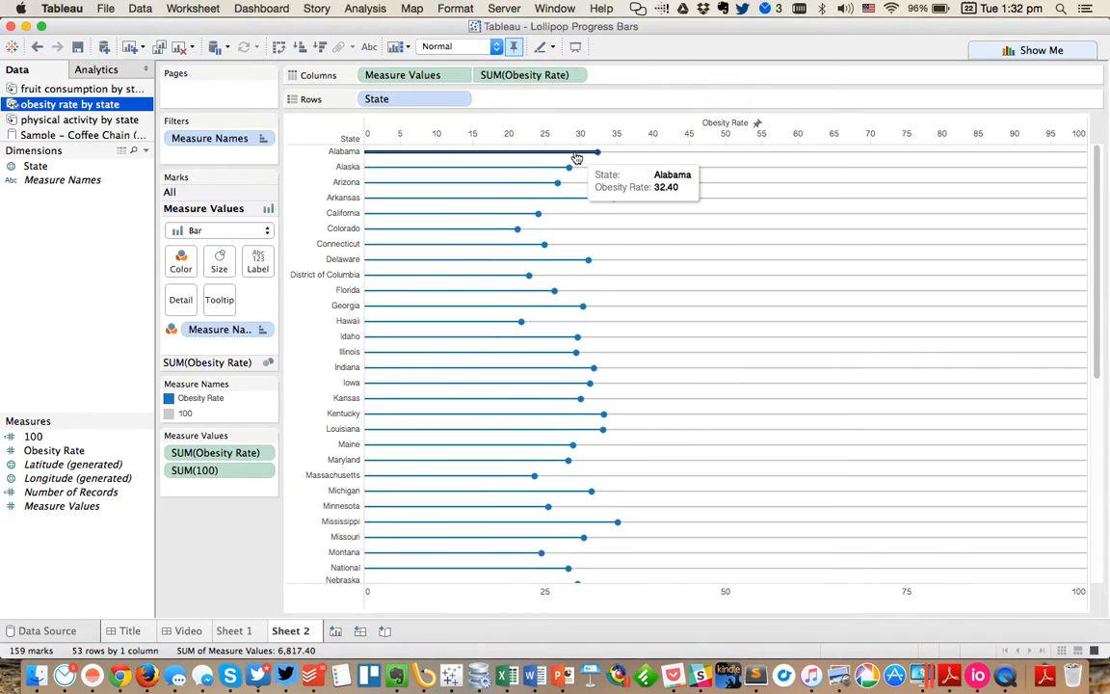
Set Obesity Rate's default number format to Number (Custom) with 1 decimal place and a % suffix.
{"action": "left_click", "coordinate": [54, 450]}
{"action": "right_click", "coordinate": [54, 450]}
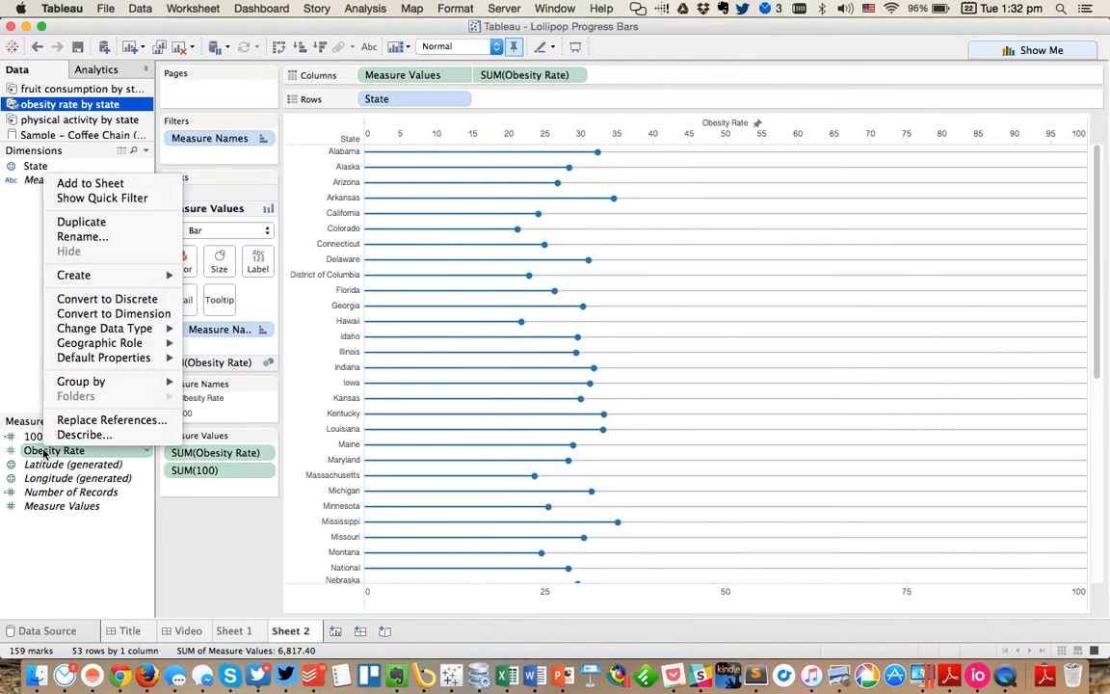
{"action": "mouse_move", "coordinate": [138, 361]}
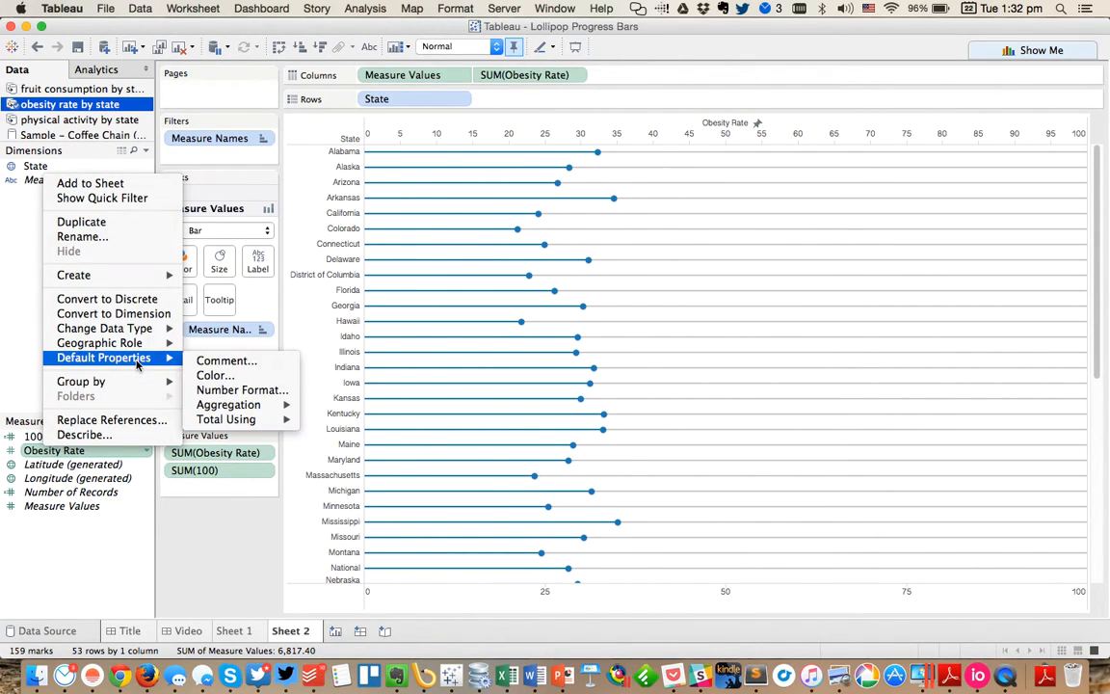
{"action": "left_click", "coordinate": [246, 389]}
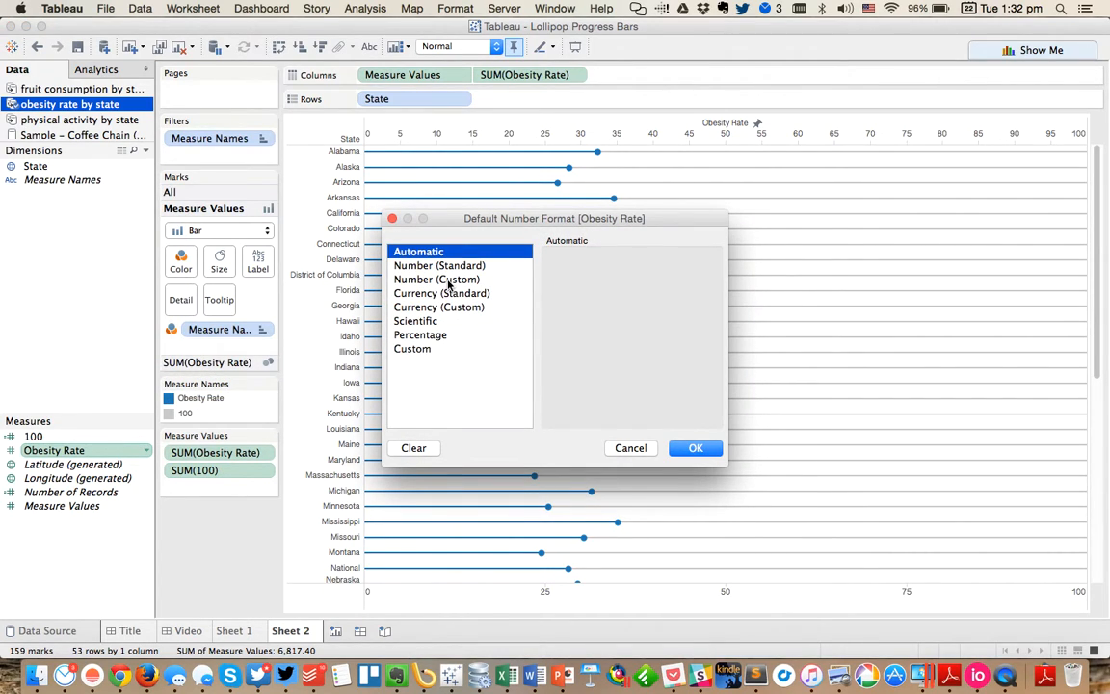
{"action": "left_click", "coordinate": [443, 280]}
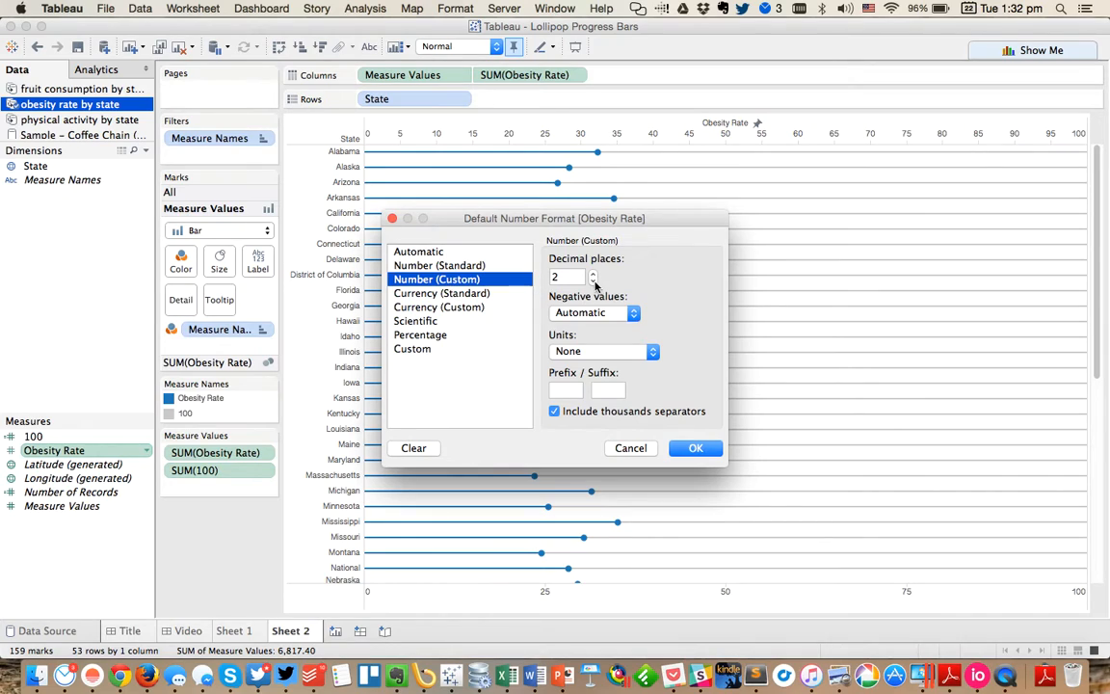
{"action": "left_click", "coordinate": [592, 280]}
{"action": "left_click", "coordinate": [605, 388]}
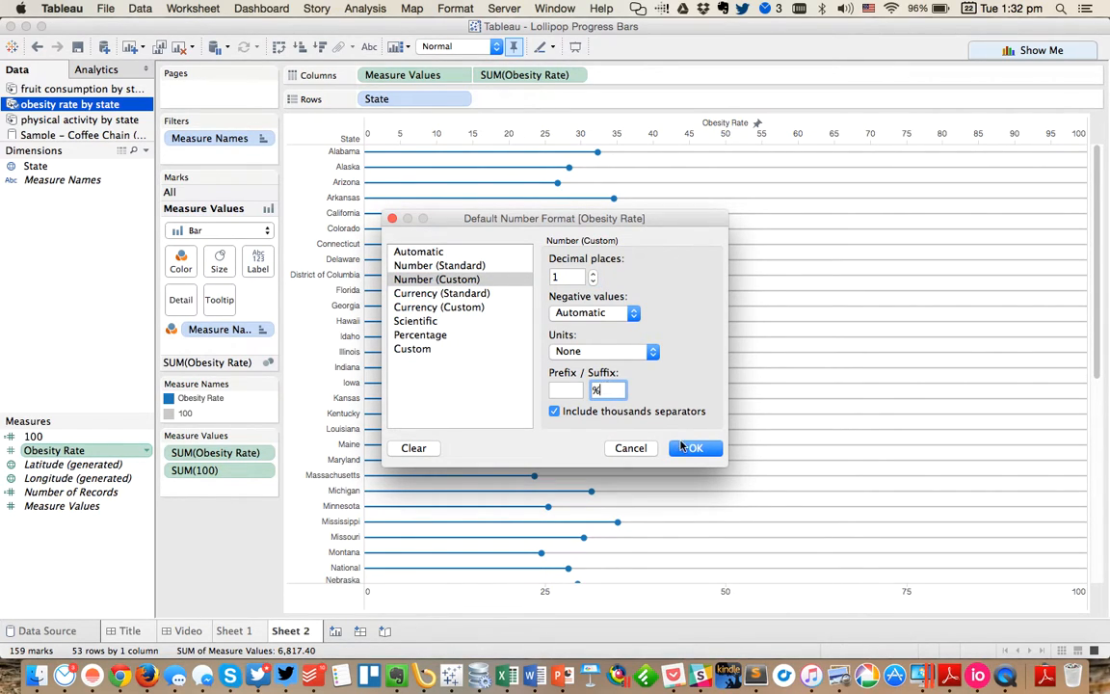
{"action": "left_click", "coordinate": [694, 449]}
Hide the header of the Obesity Rate axis above the chart.
{"action": "mouse_move", "coordinate": [596, 155]}
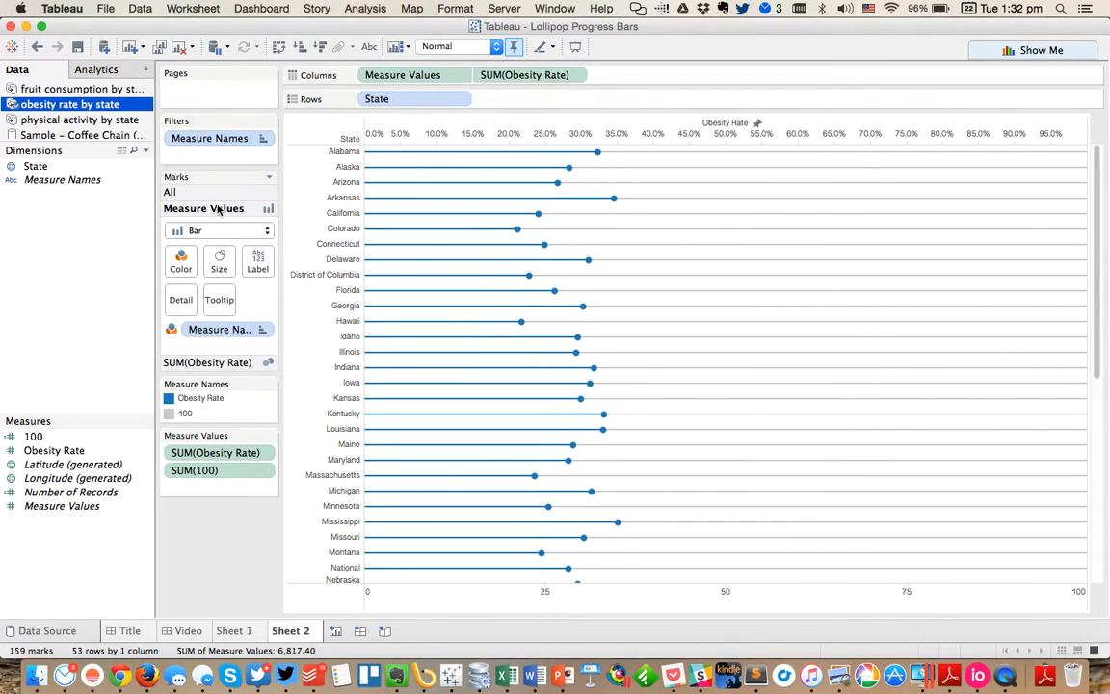
{"action": "right_click", "coordinate": [533, 126]}
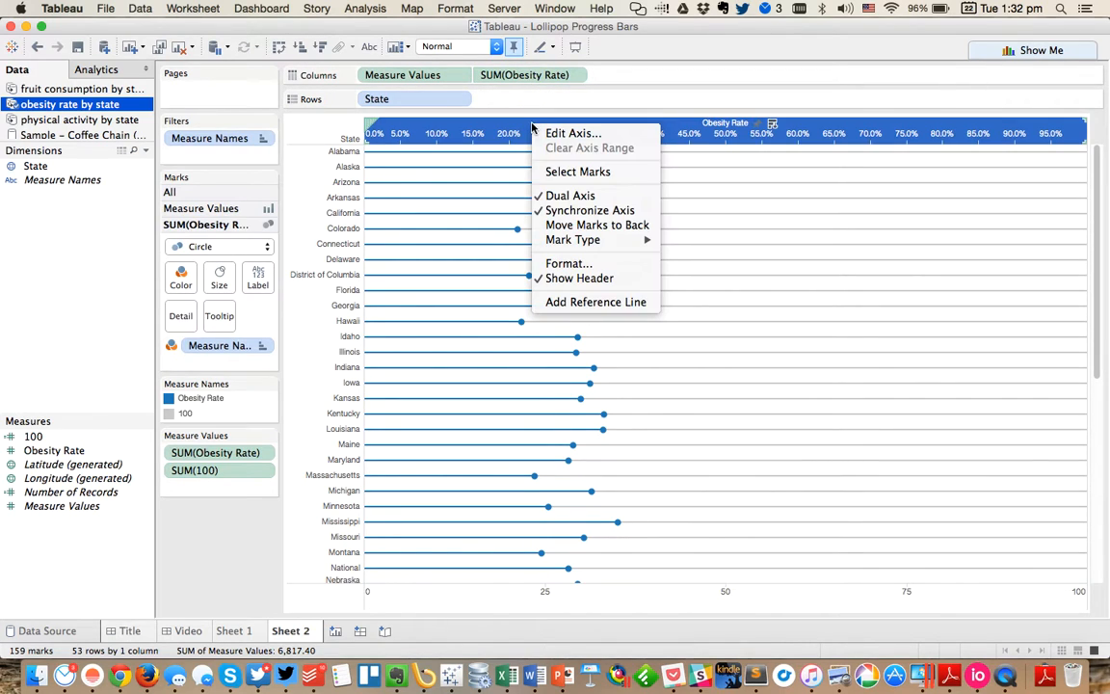
{"action": "left_click", "coordinate": [579, 277]}
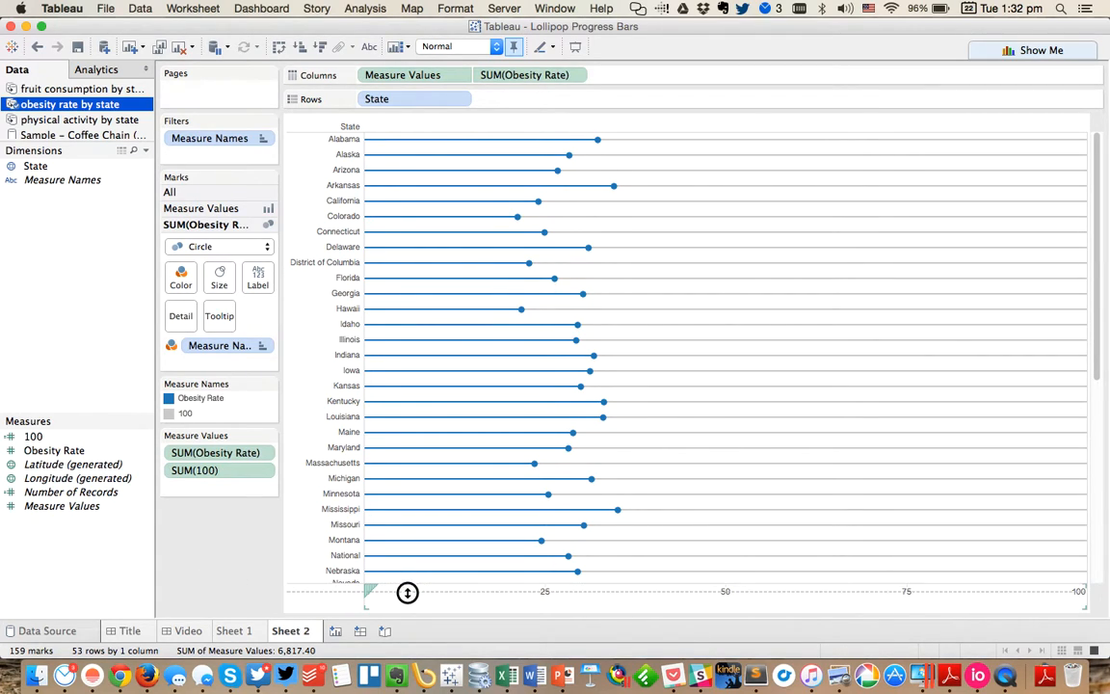
Reduce the height of the value axis area and set the sheet's row and column divider borders to None.
{"action": "left_click_drag", "start_coordinate": [407, 595], "coordinate": [409, 605]}
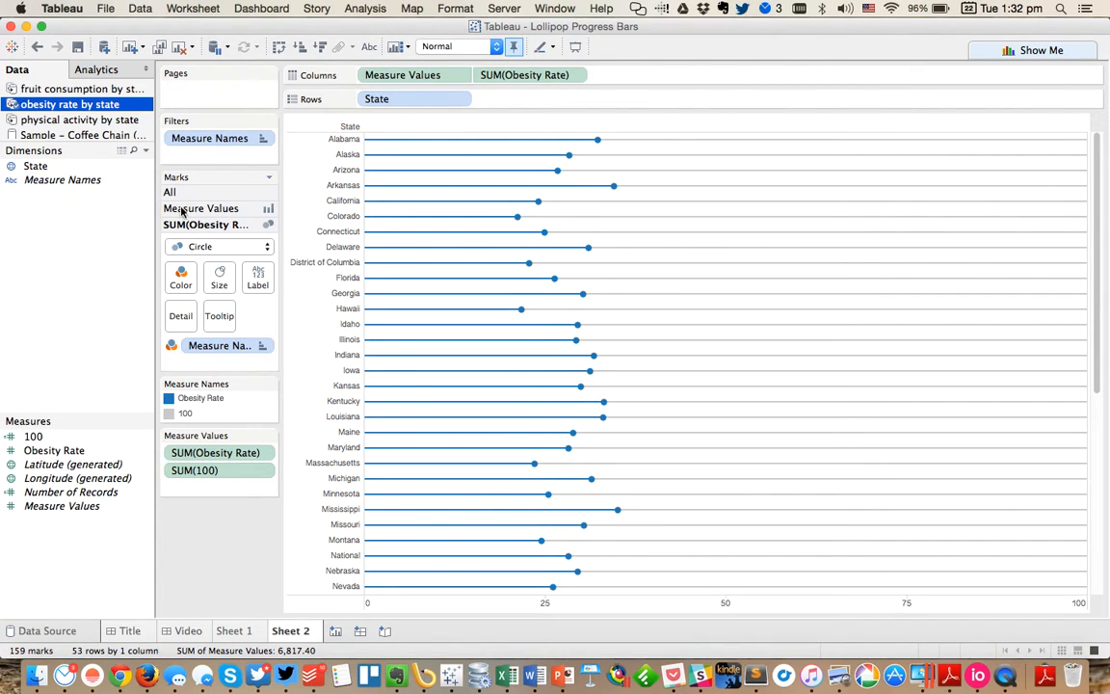
{"action": "right_click", "coordinate": [391, 198]}
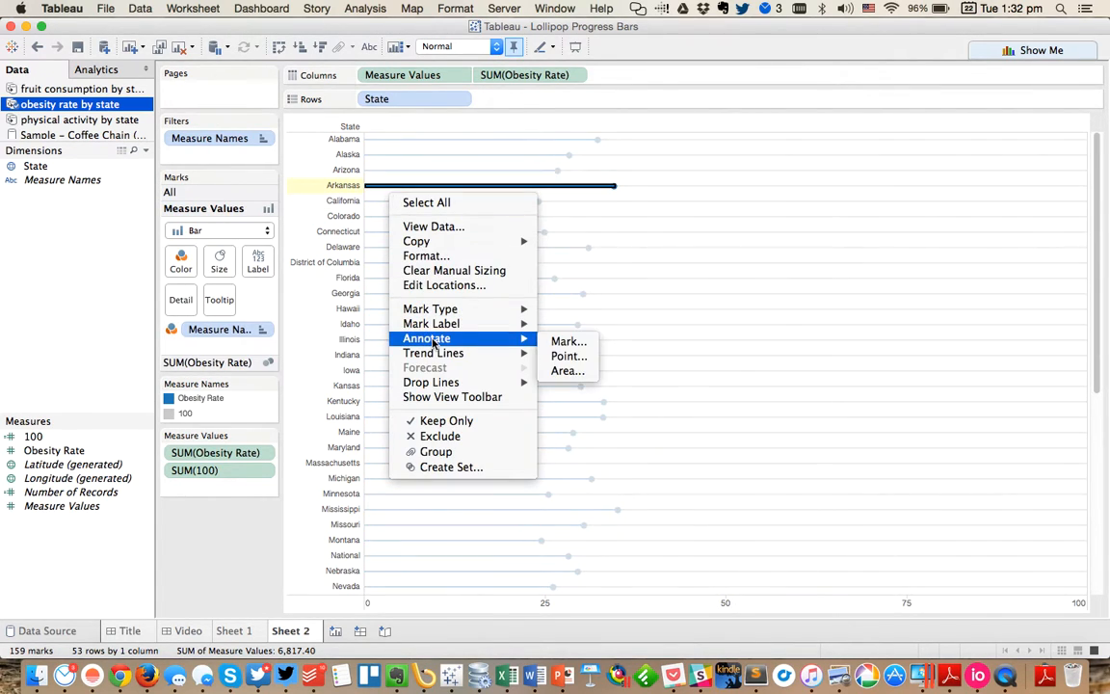
{"action": "left_click", "coordinate": [429, 255]}
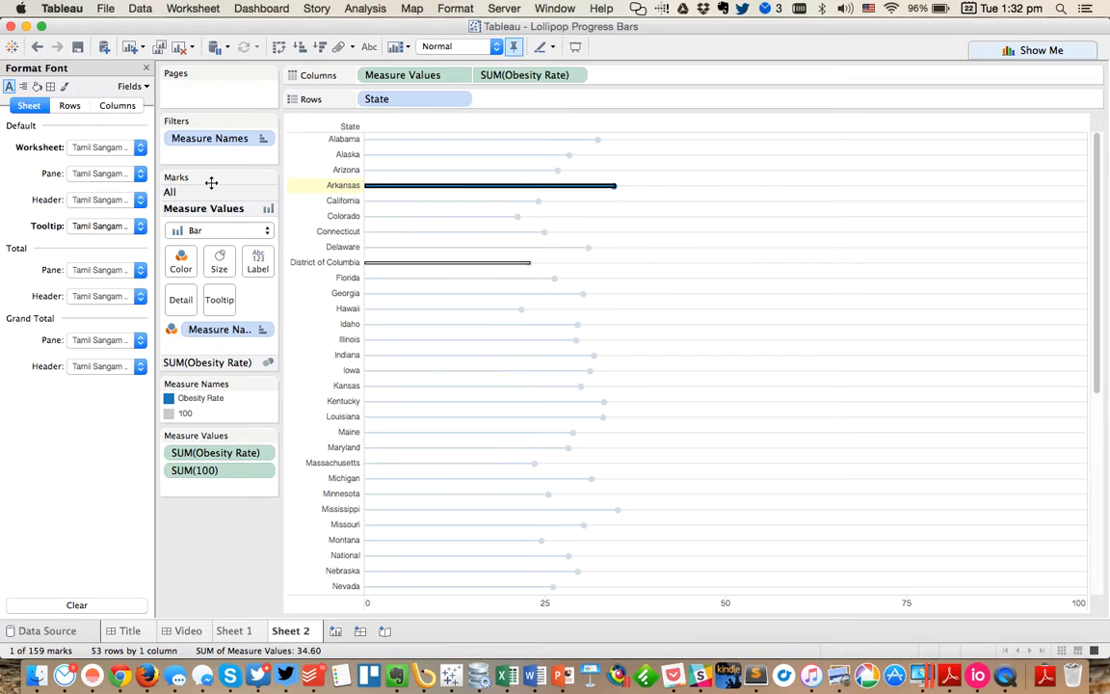
{"action": "left_click", "coordinate": [51, 86]}
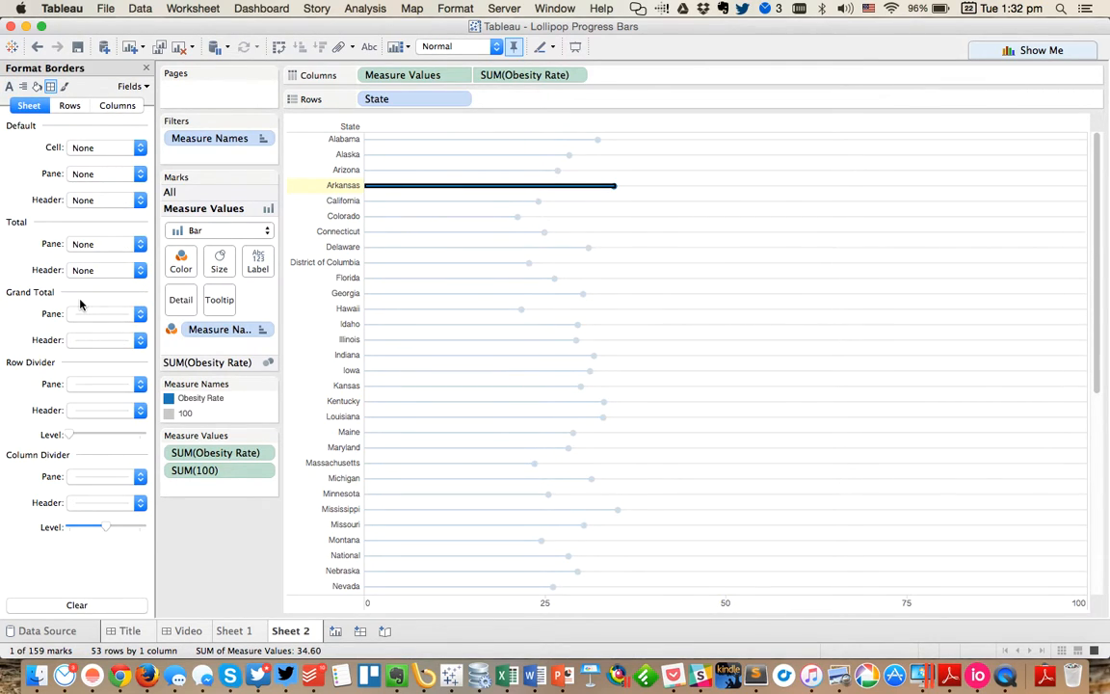
{"action": "left_click", "coordinate": [92, 384]}
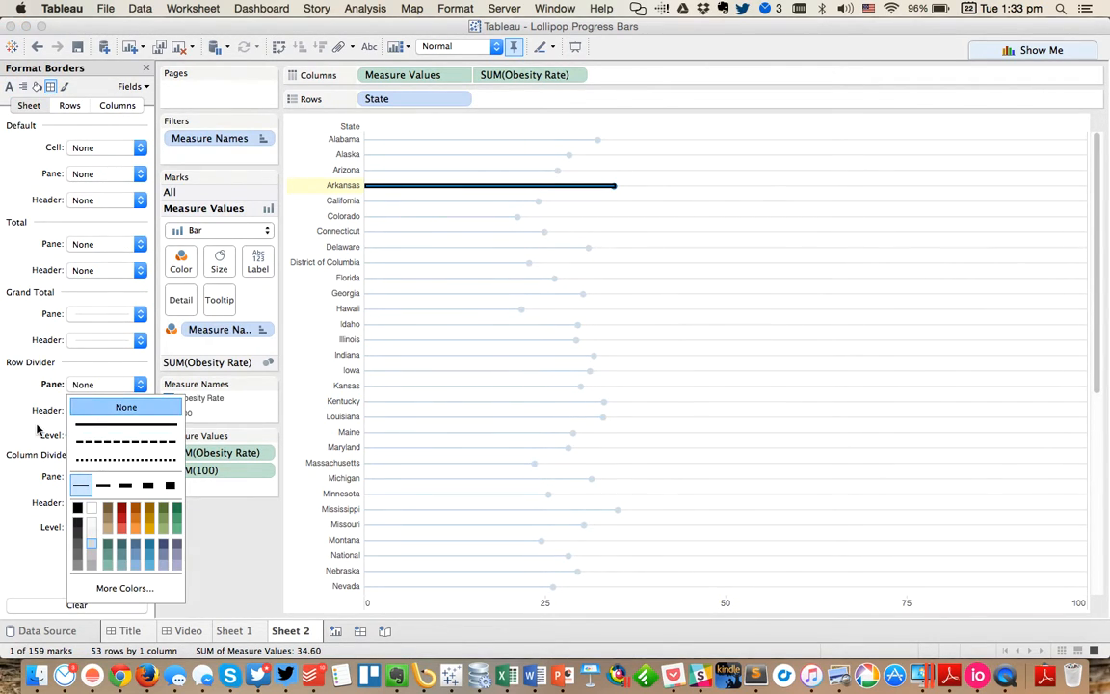
{"action": "left_click", "coordinate": [96, 405]}
{"action": "left_click", "coordinate": [102, 479]}
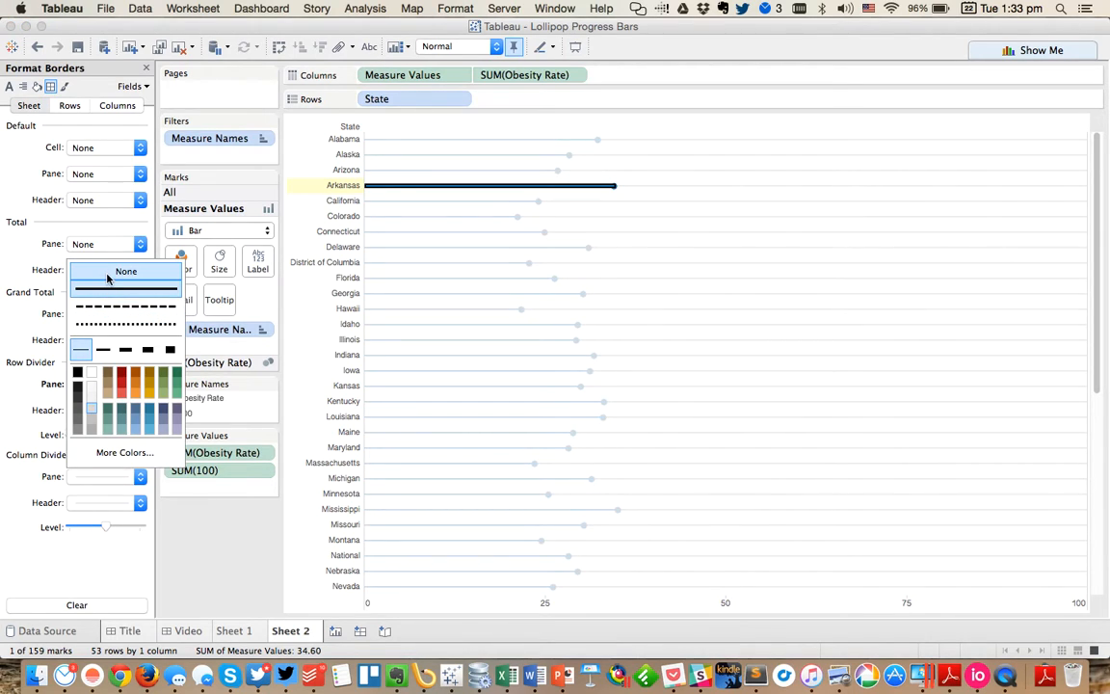
{"action": "left_click", "coordinate": [35, 279]}
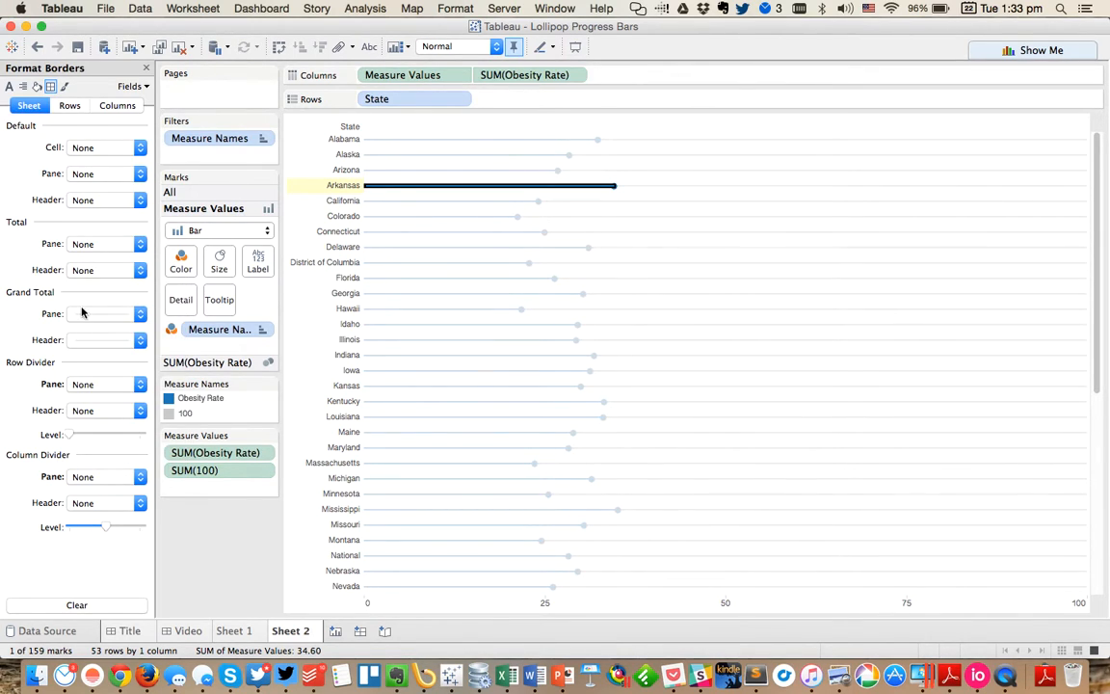
{"action": "left_click", "coordinate": [426, 200]}
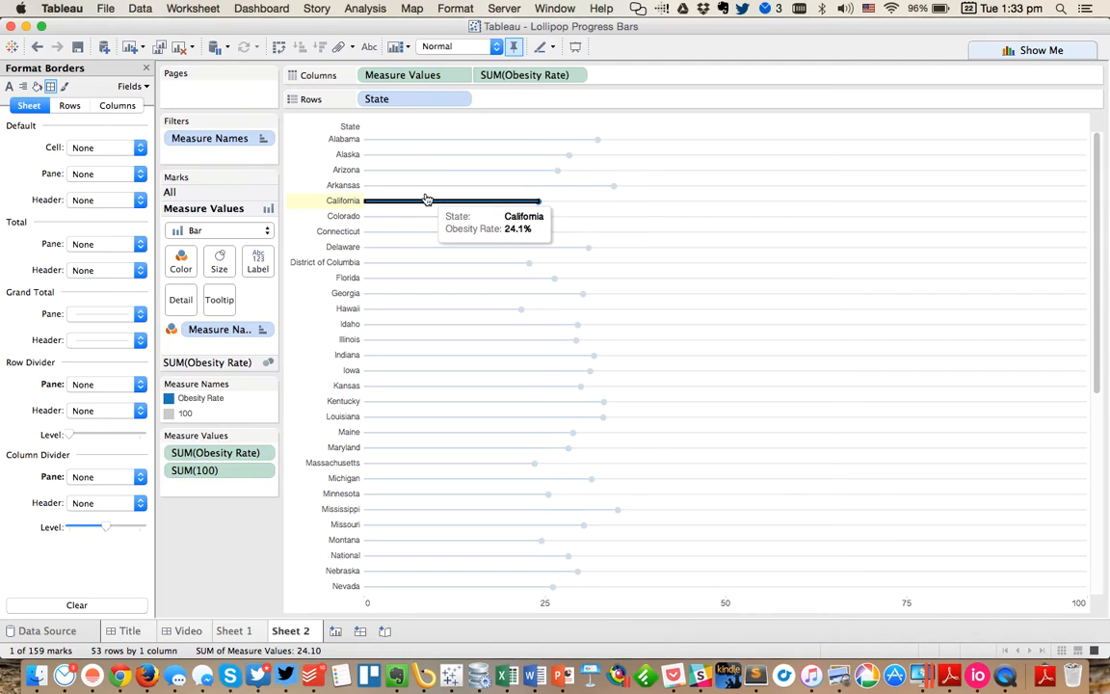
{"action": "left_click", "coordinate": [427, 199]}
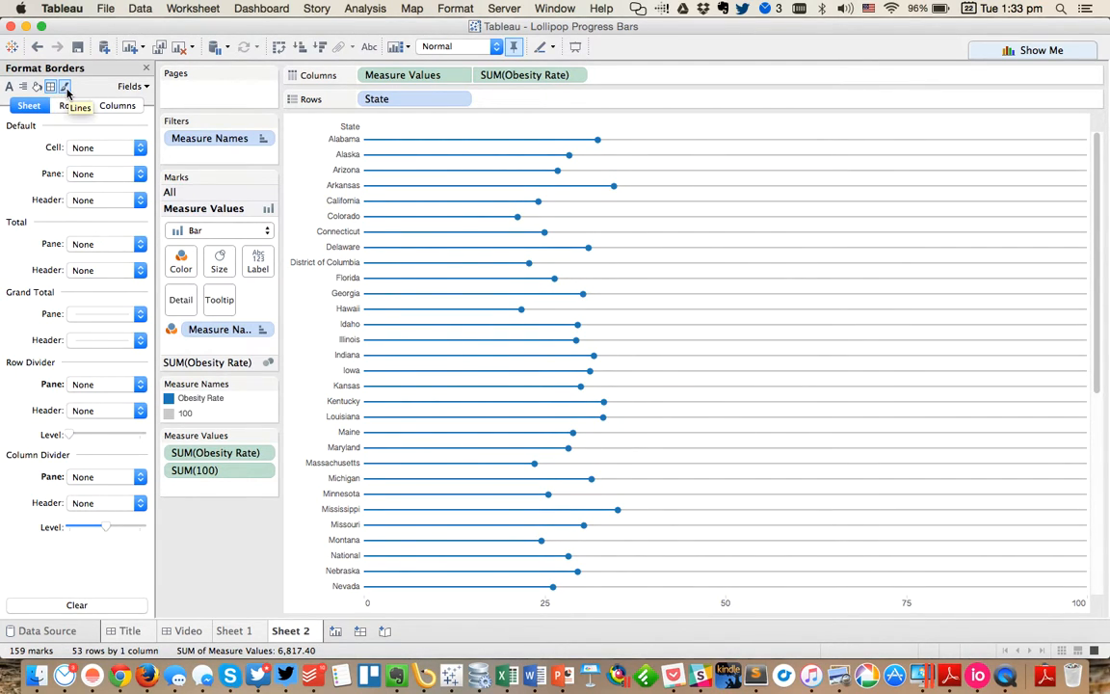
{"action": "left_click", "coordinate": [64, 87]}
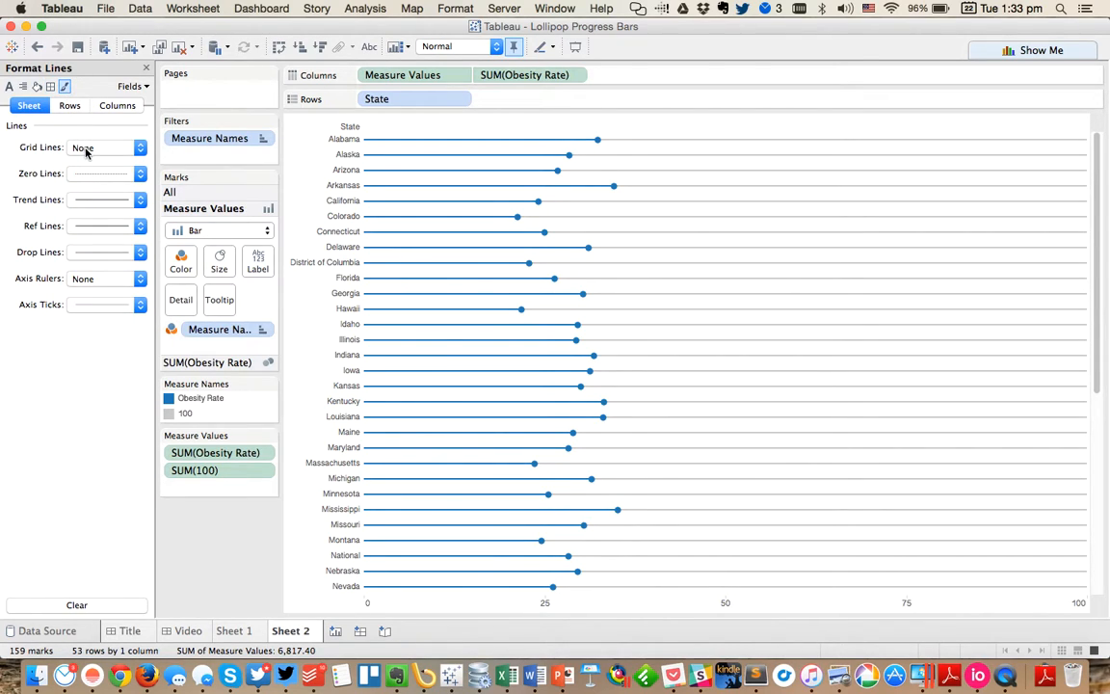
{"action": "left_click", "coordinate": [85, 149]}
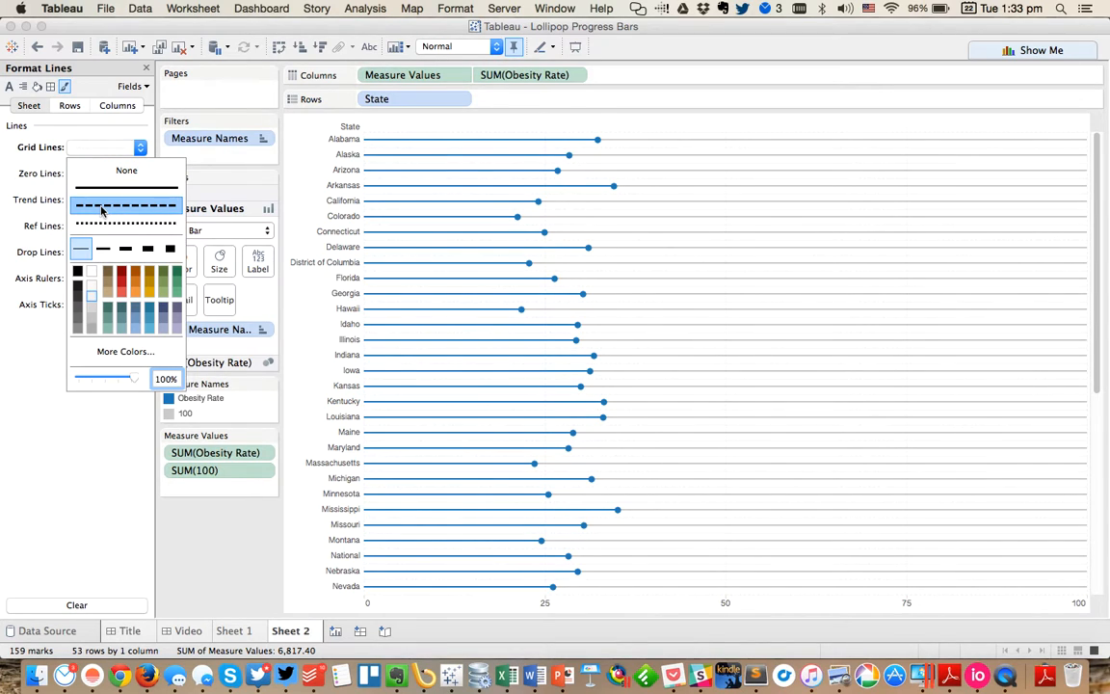
{"action": "left_click", "coordinate": [101, 207]}
{"action": "left_click", "coordinate": [35, 46]}
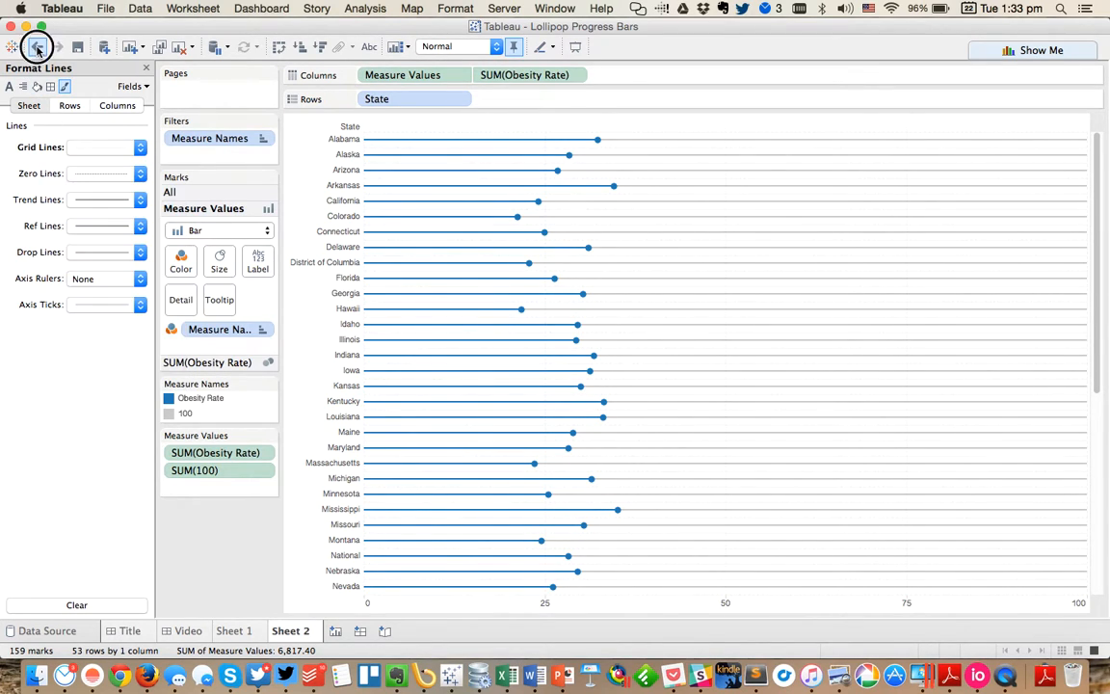
Set the grid lines for columns only to a dashed line and close the formatting options.
{"action": "left_click", "coordinate": [116, 106]}
{"action": "left_click", "coordinate": [84, 149]}
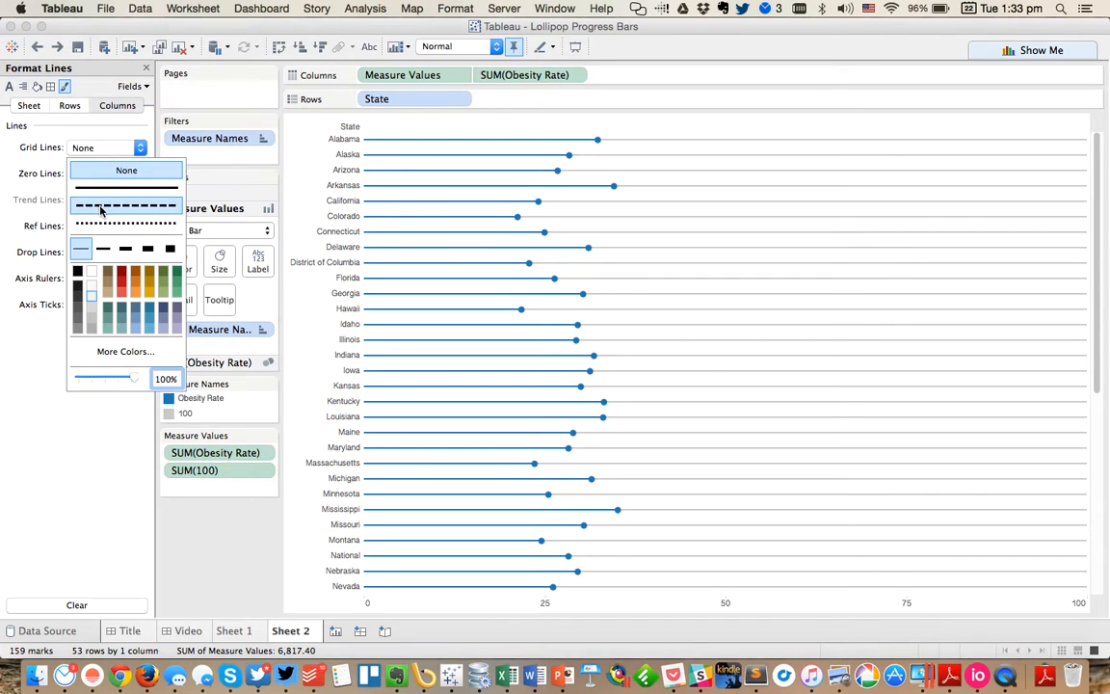
{"action": "left_click", "coordinate": [89, 205]}
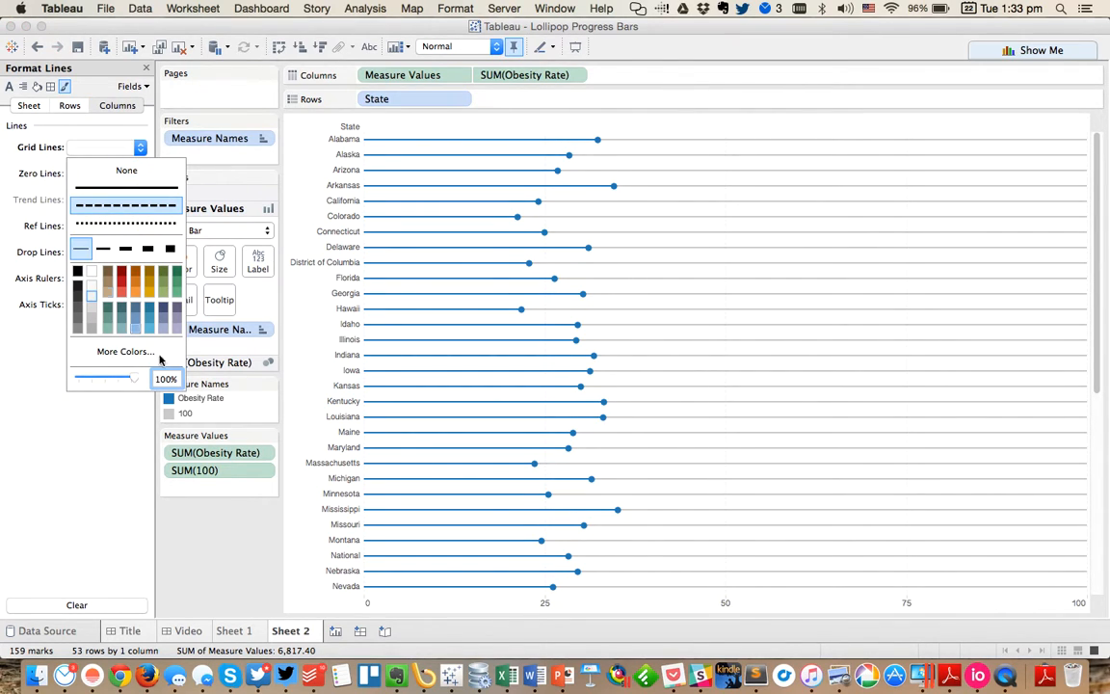
{"action": "left_click", "coordinate": [37, 506]}
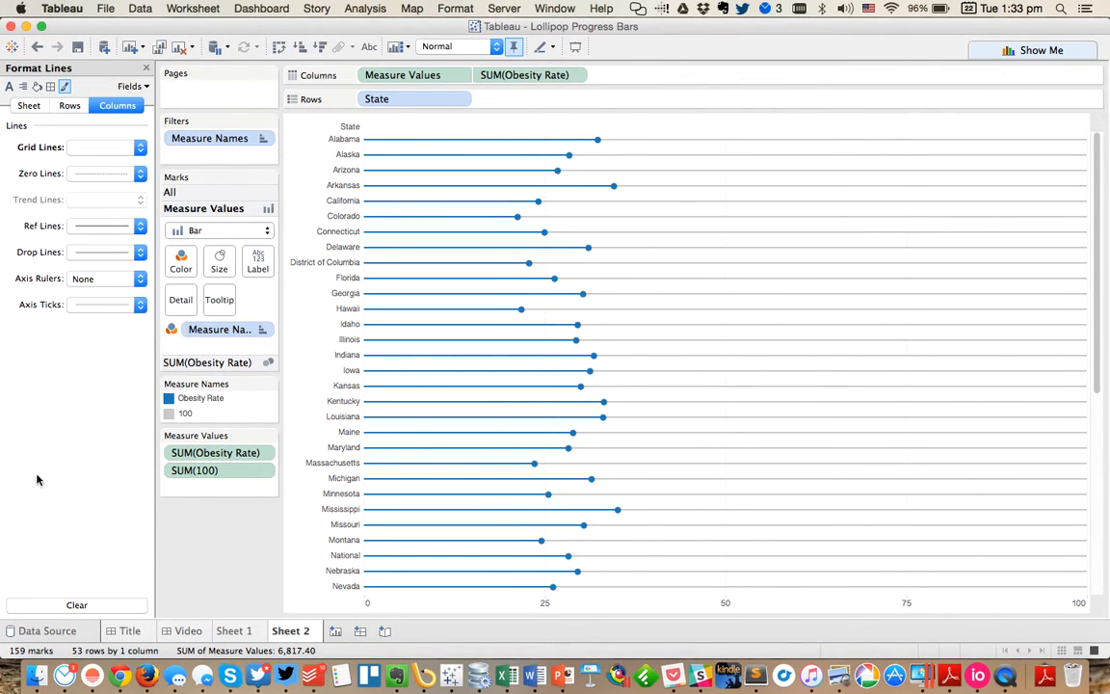
{"action": "left_click", "coordinate": [146, 69]}
Rename the sheet as Obesity and start a new worksheet on the fruit consumption by state data source.
{"action": "double_click", "coordinate": [292, 631]}
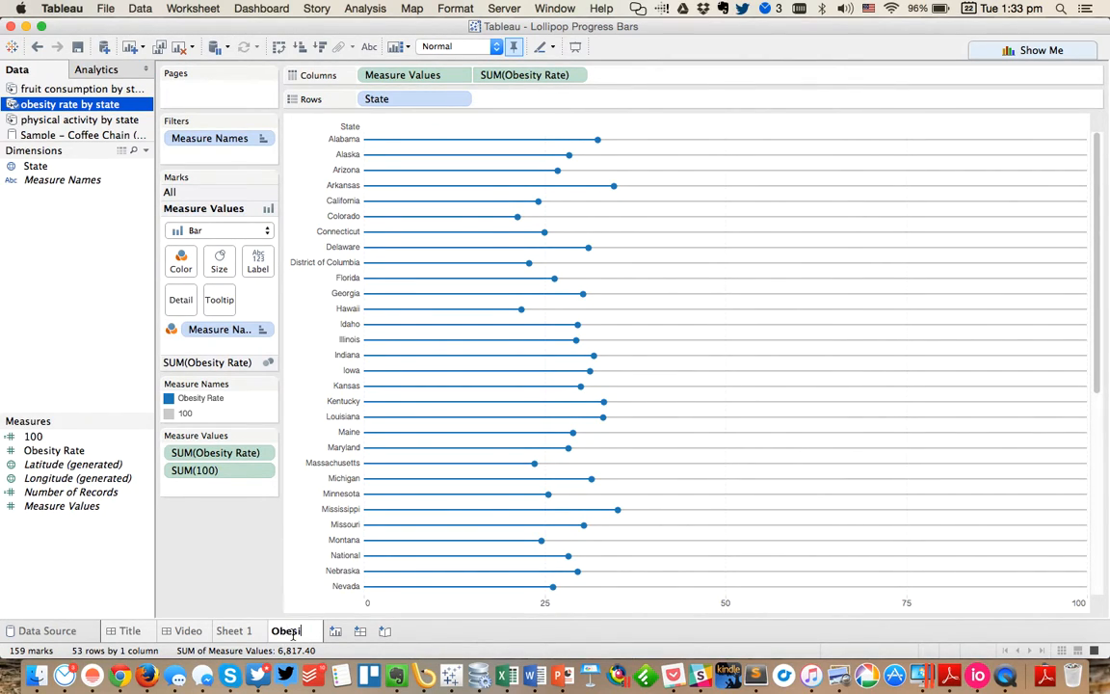
{"action": "key", "text": "Return"}
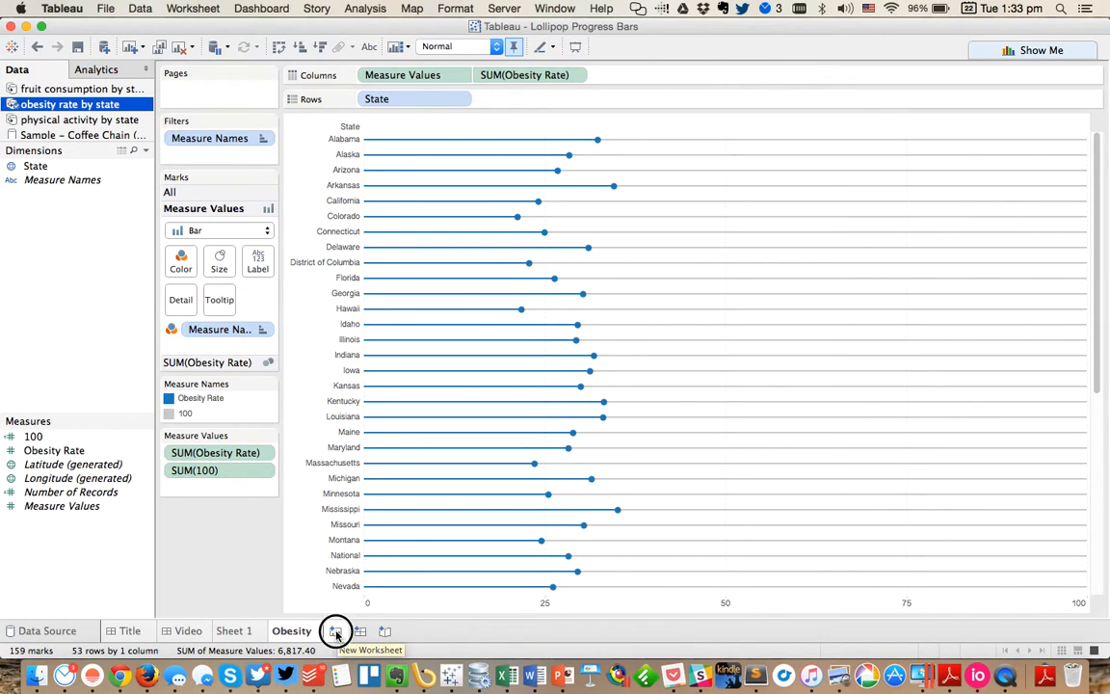
{"action": "left_click", "coordinate": [336, 631]}
{"action": "left_click", "coordinate": [79, 89]}
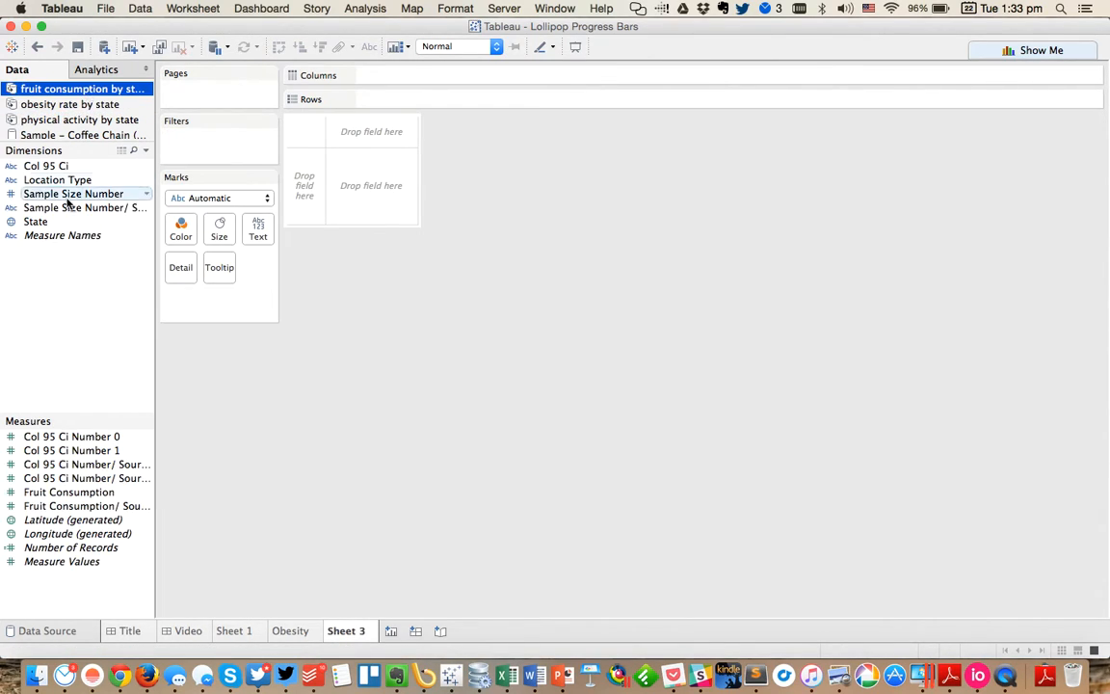
Hide the Col 95 Ci, Location Type and both Sample Size Number dimensions.
{"action": "left_click", "coordinate": [47, 166]}
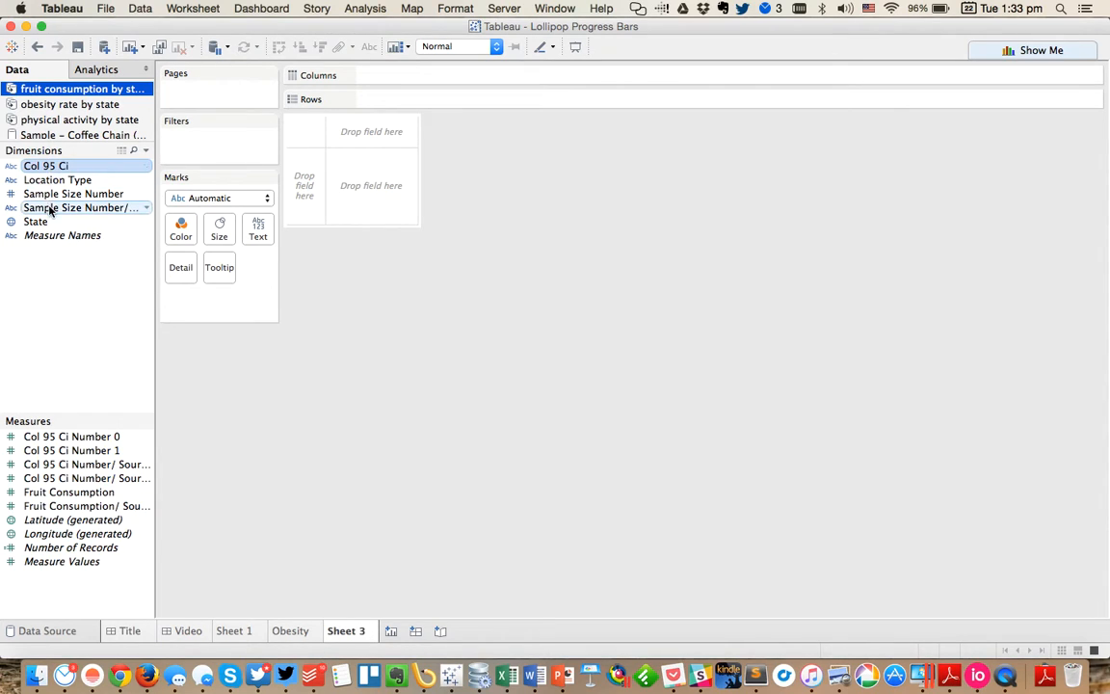
{"action": "left_click", "coordinate": [48, 209], "text": "shift"}
{"action": "right_click", "coordinate": [50, 209]}
{"action": "left_click", "coordinate": [75, 231]}
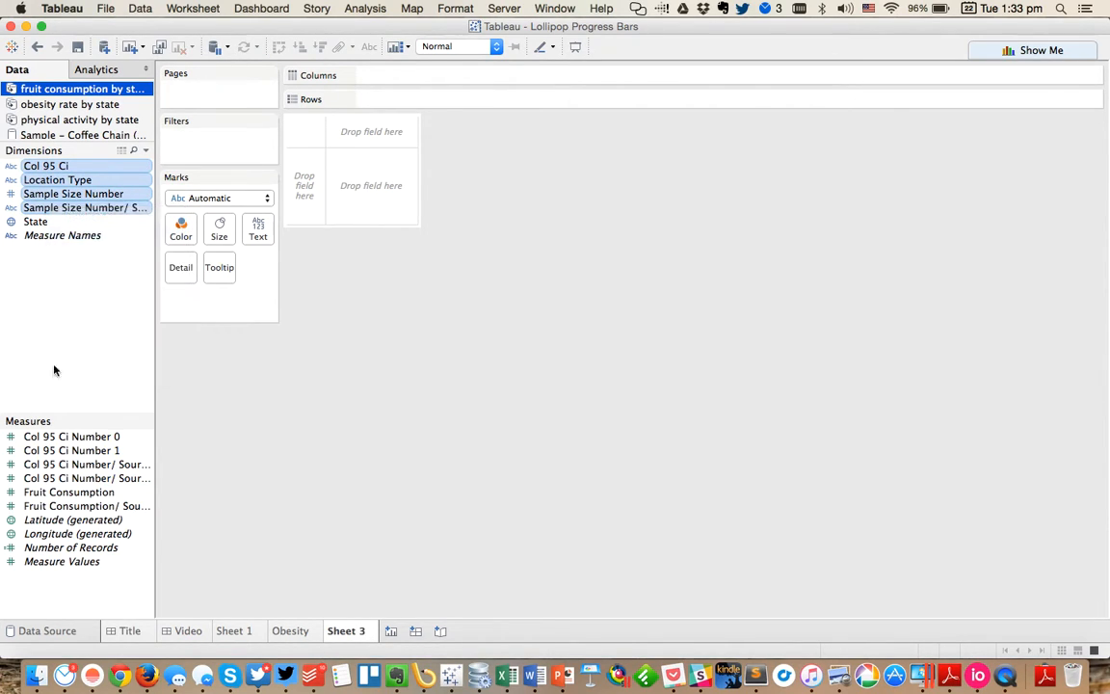
Hide the four Col 95 Ci Number measures and the Fruit Consumption source measure, keeping Fruit Consumption.
{"action": "left_click", "coordinate": [50, 437]}
{"action": "left_click", "coordinate": [52, 478], "text": "shift"}
{"action": "left_click", "coordinate": [52, 505], "text": "super"}
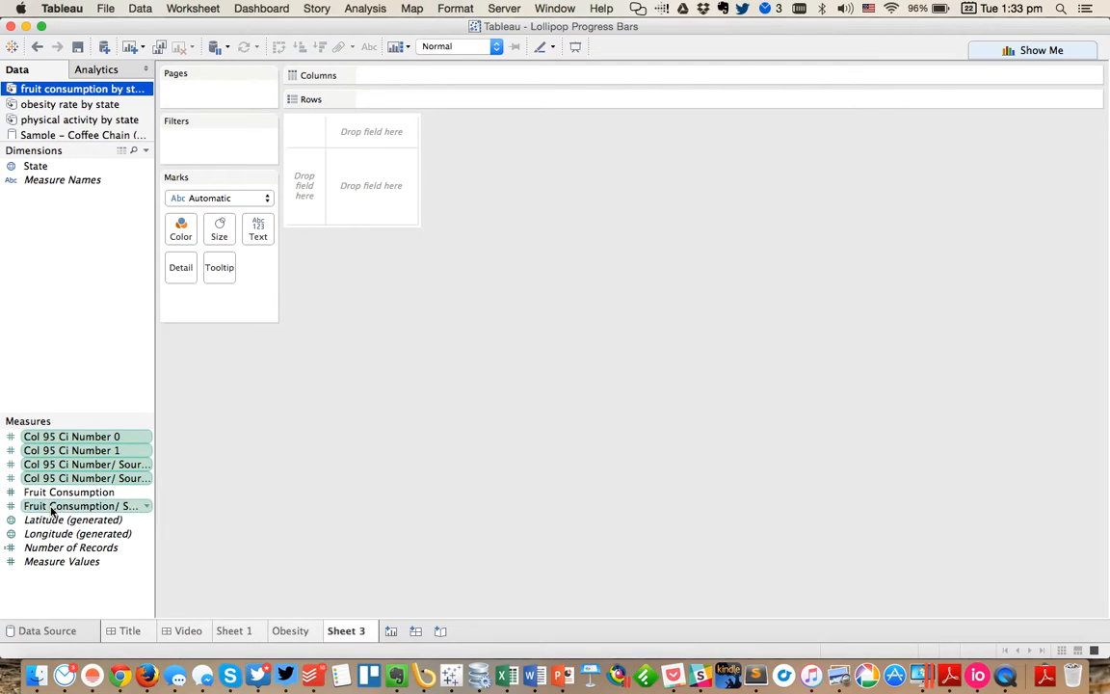
{"action": "right_click", "coordinate": [52, 505]}
{"action": "left_click", "coordinate": [87, 348]}
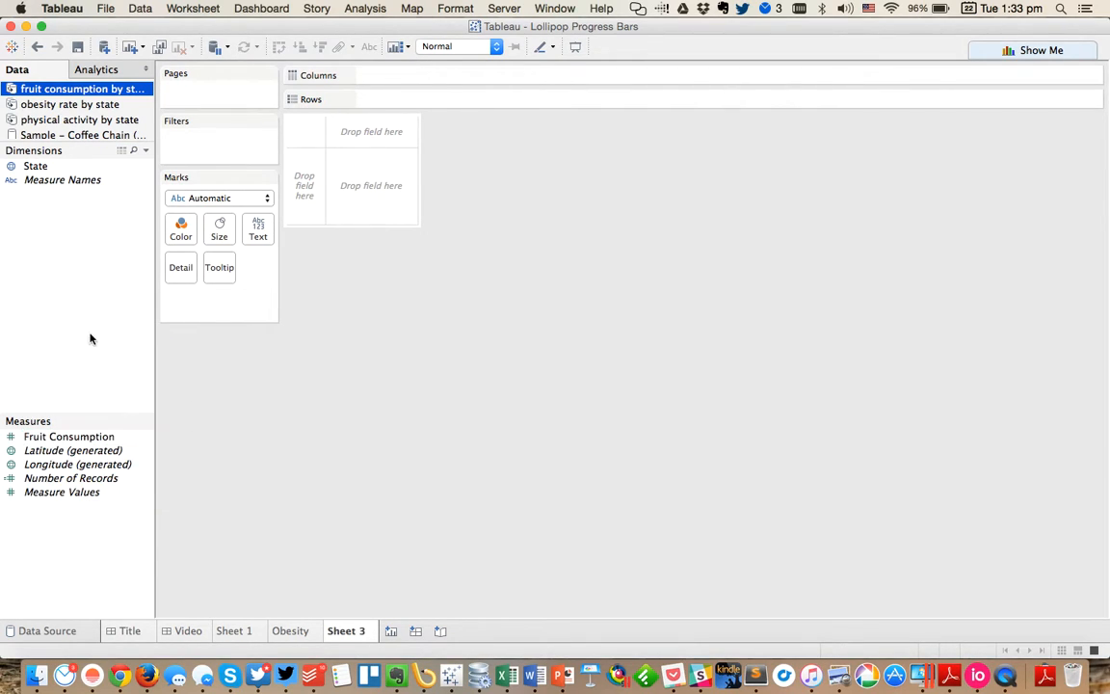
Build a bar chart with State on rows and Fruit Consumption on columns.
{"action": "left_click_drag", "start_coordinate": [48, 166], "coordinate": [302, 188]}
{"action": "left_click_drag", "start_coordinate": [36, 437], "coordinate": [408, 75]}
Create a calculated field named 100 with the formula 100 in the fruit consumption data source.
{"action": "right_click", "coordinate": [65, 538]}
{"action": "left_click", "coordinate": [152, 382]}
{"action": "type", "text": "100"}
{"action": "key", "text": "Tab"}
{"action": "type", "text": "1"}
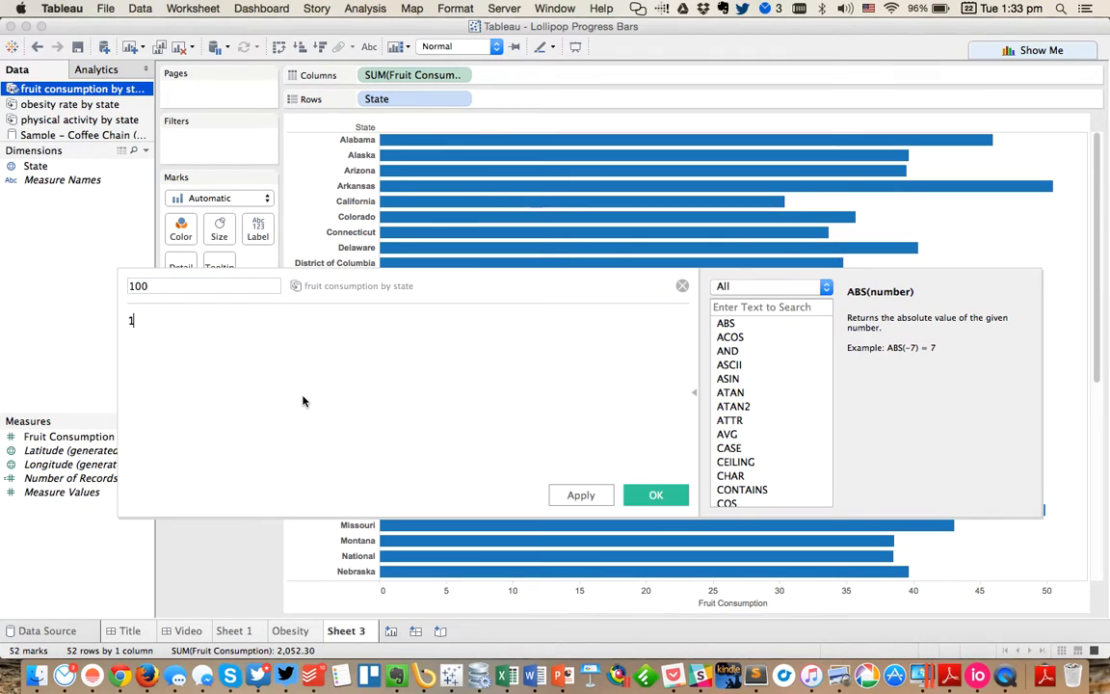
{"action": "type", "text": "00"}
{"action": "left_click", "coordinate": [655, 494]}
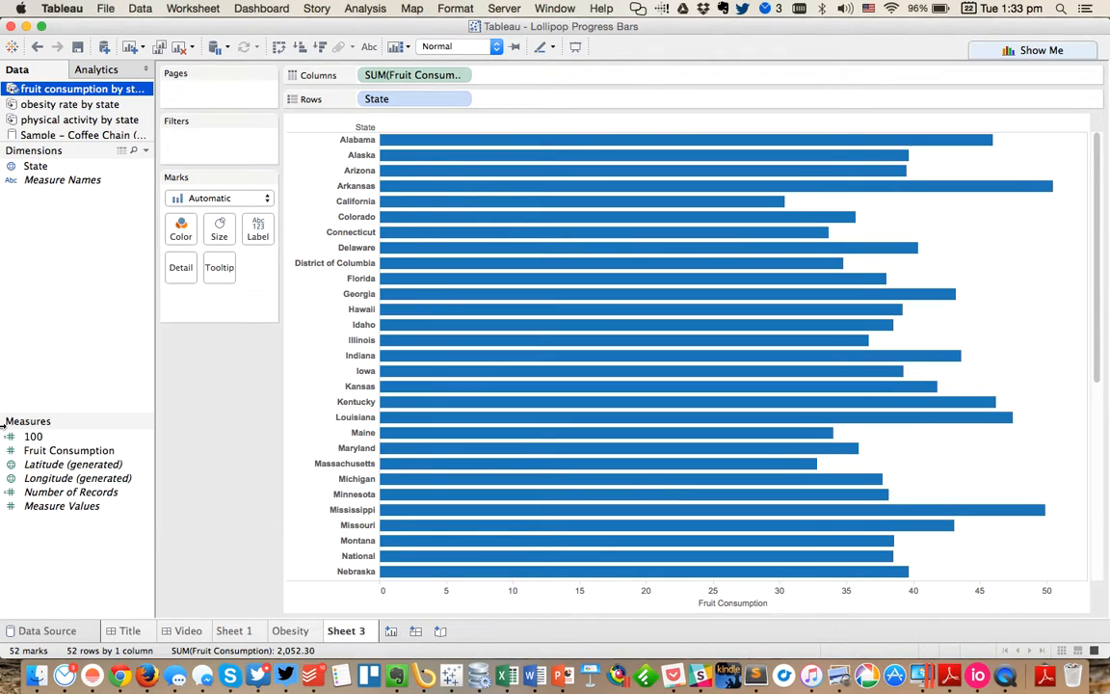
Set Fruit Consumption's default number format to Number (Custom) with 1 decimal place and a % suffix.
{"action": "right_click", "coordinate": [63, 456]}
{"action": "mouse_move", "coordinate": [183, 361]}
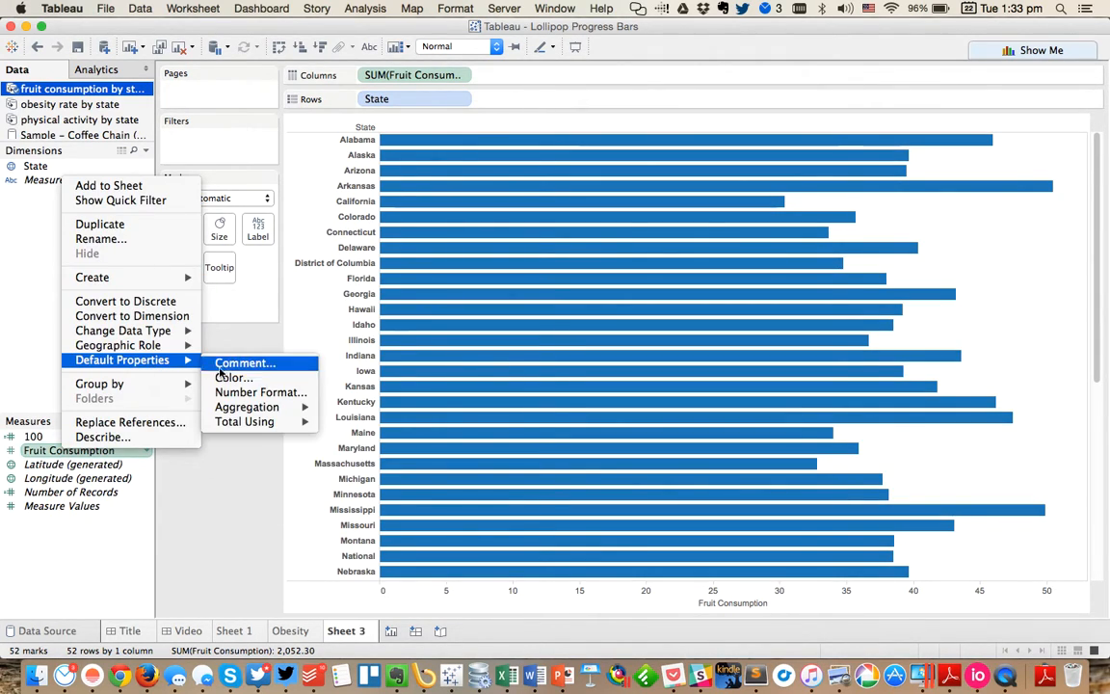
{"action": "left_click", "coordinate": [237, 392]}
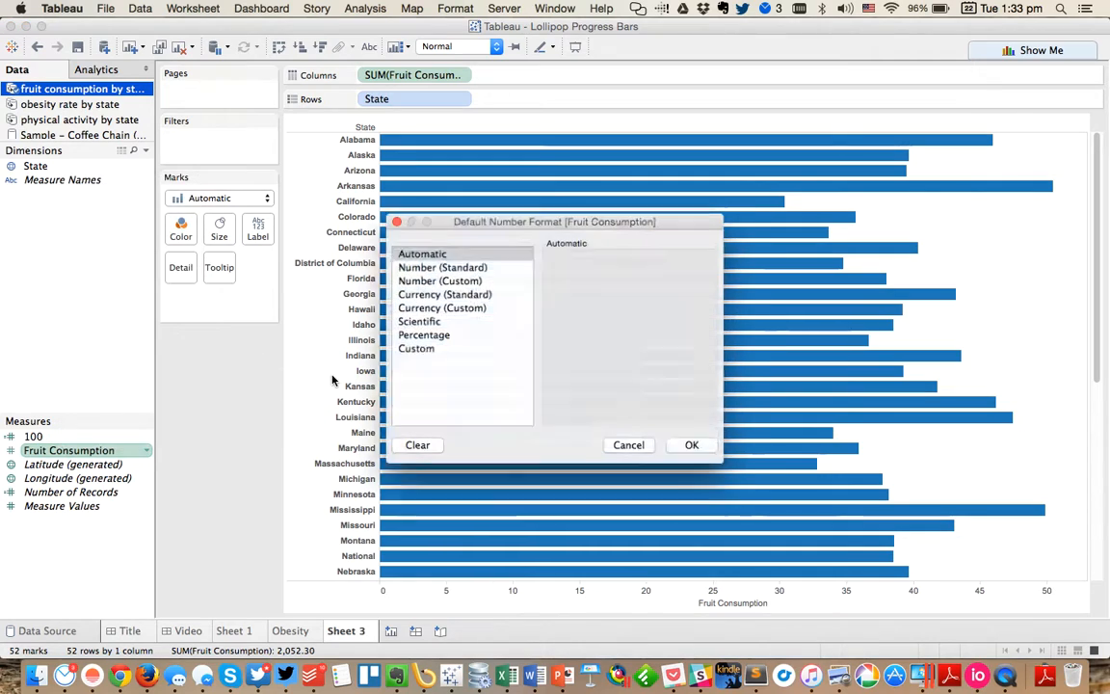
{"action": "left_click", "coordinate": [466, 280]}
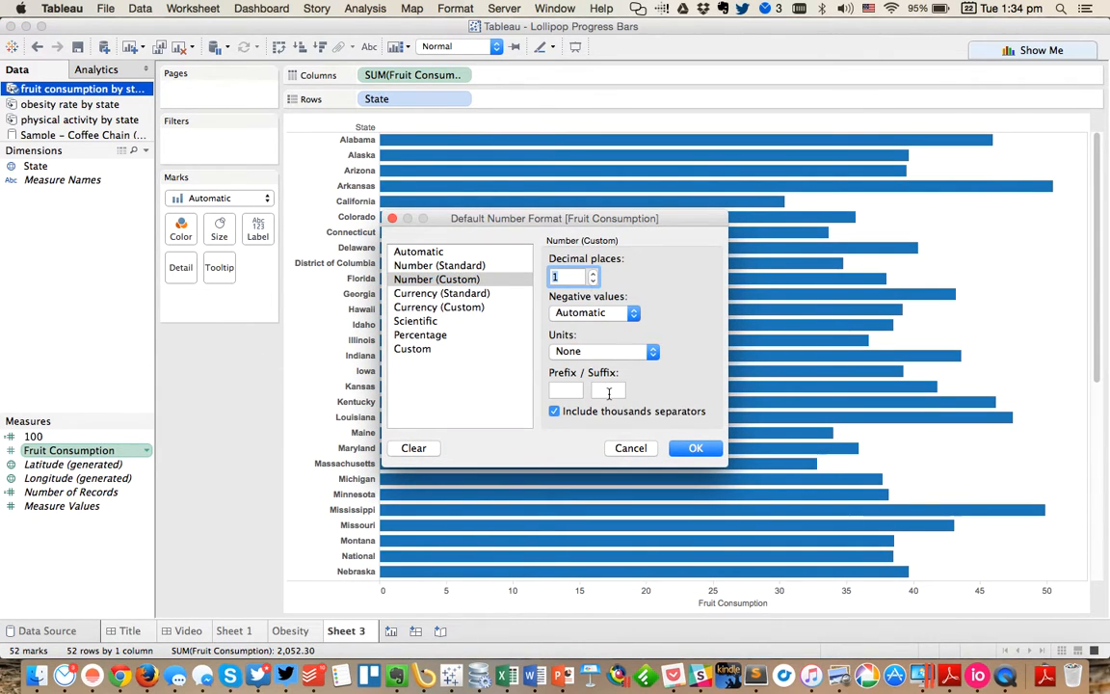
{"action": "left_click", "coordinate": [609, 390]}
{"action": "type", "text": "%"}
{"action": "left_click", "coordinate": [694, 450]}
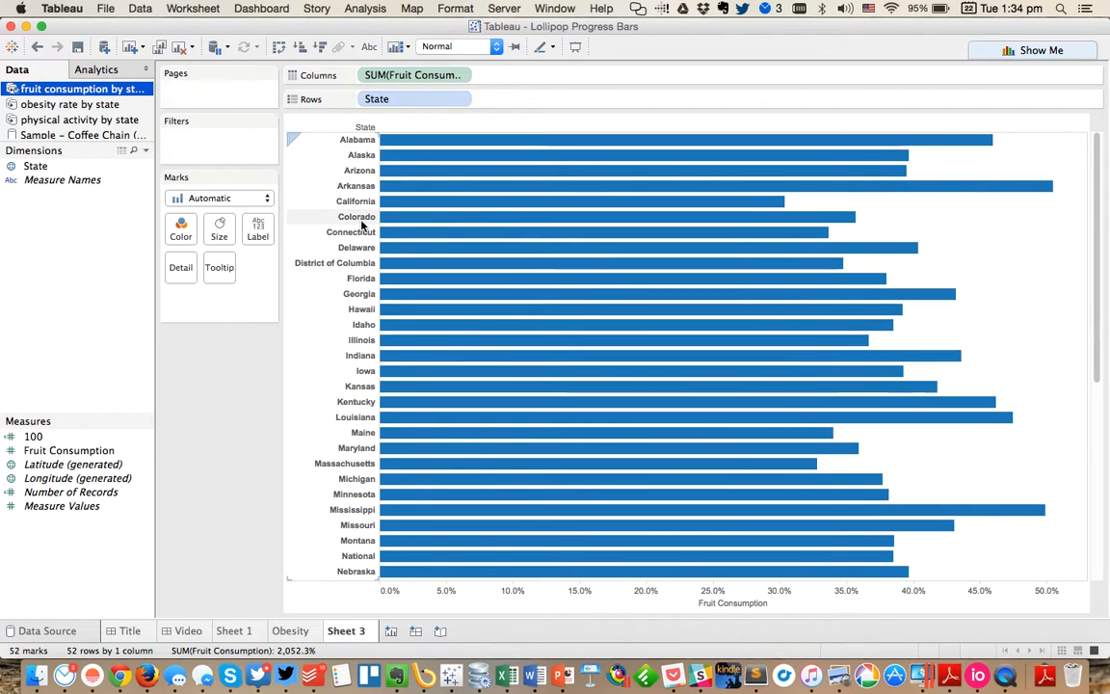
Combine the 100 measure with Fruit Consumption on one shared axis and color the marks by Measure Names.
{"action": "mouse_move", "coordinate": [419, 147]}
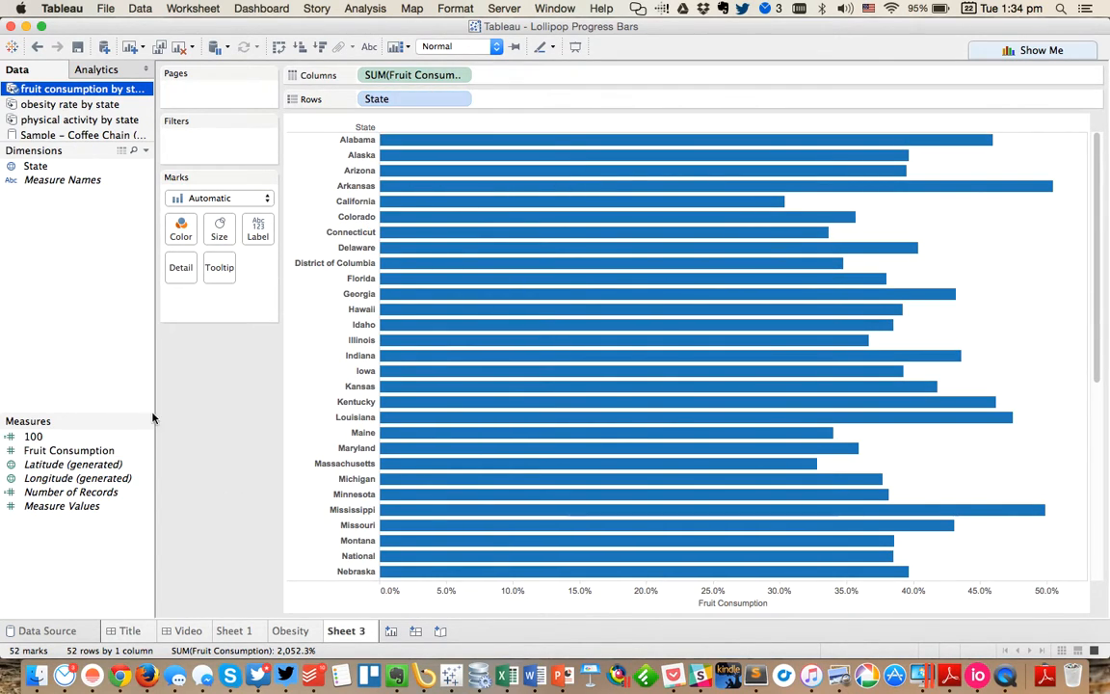
{"action": "left_click", "coordinate": [37, 439]}
{"action": "left_click_drag", "start_coordinate": [36, 438], "coordinate": [417, 590]}
{"action": "left_click_drag", "start_coordinate": [495, 100], "coordinate": [178, 231]}
Set the mark type to Bar and turn off mark stacking.
{"action": "left_click", "coordinate": [193, 198]}
{"action": "left_click", "coordinate": [191, 217]}
{"action": "left_click", "coordinate": [366, 8]}
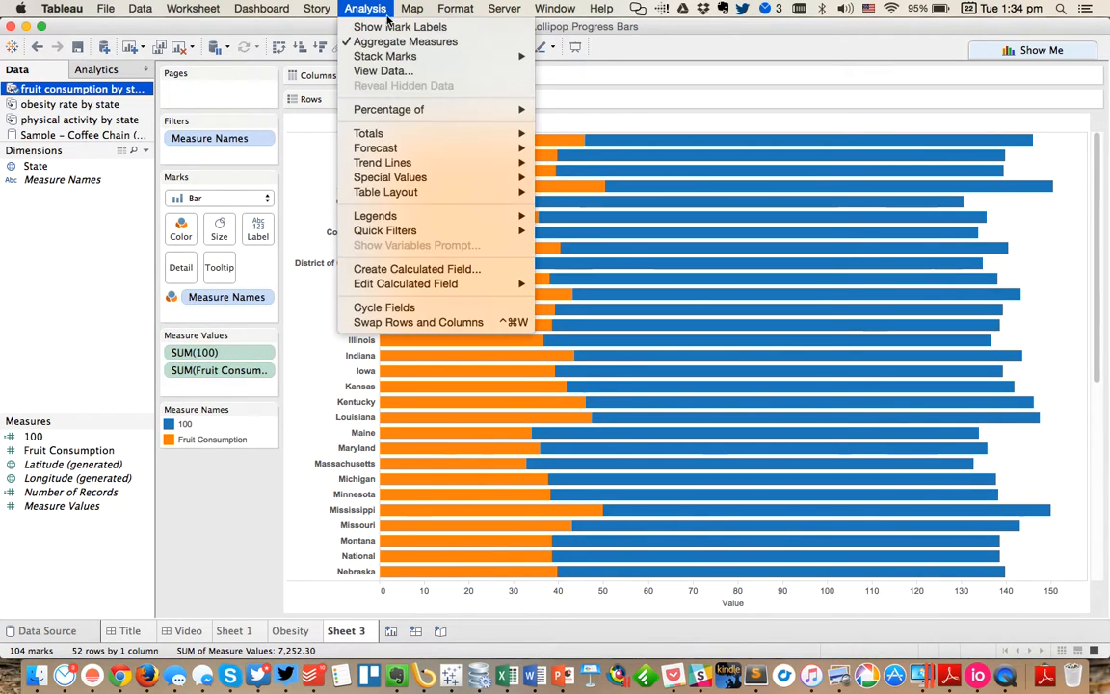
{"action": "mouse_move", "coordinate": [505, 62]}
{"action": "left_click", "coordinate": [561, 100]}
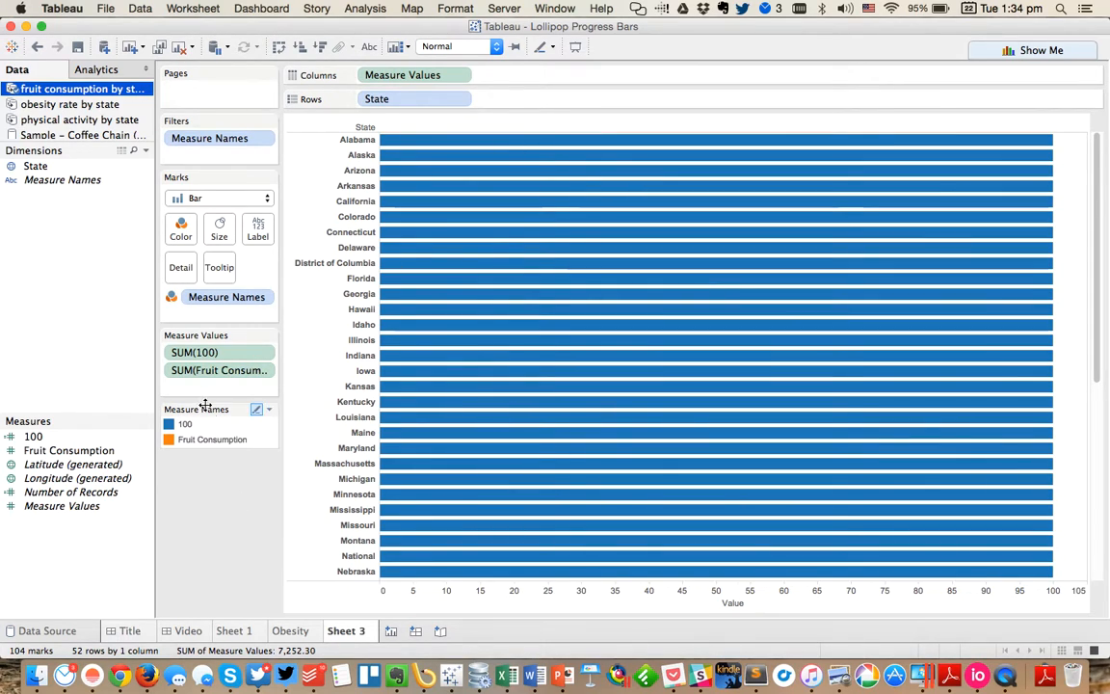
Order Fruit Consumption ahead of 100 in the color legend and color 100 light gray from the Tableau 20 palette.
{"action": "left_click_drag", "start_coordinate": [193, 441], "coordinate": [186, 424]}
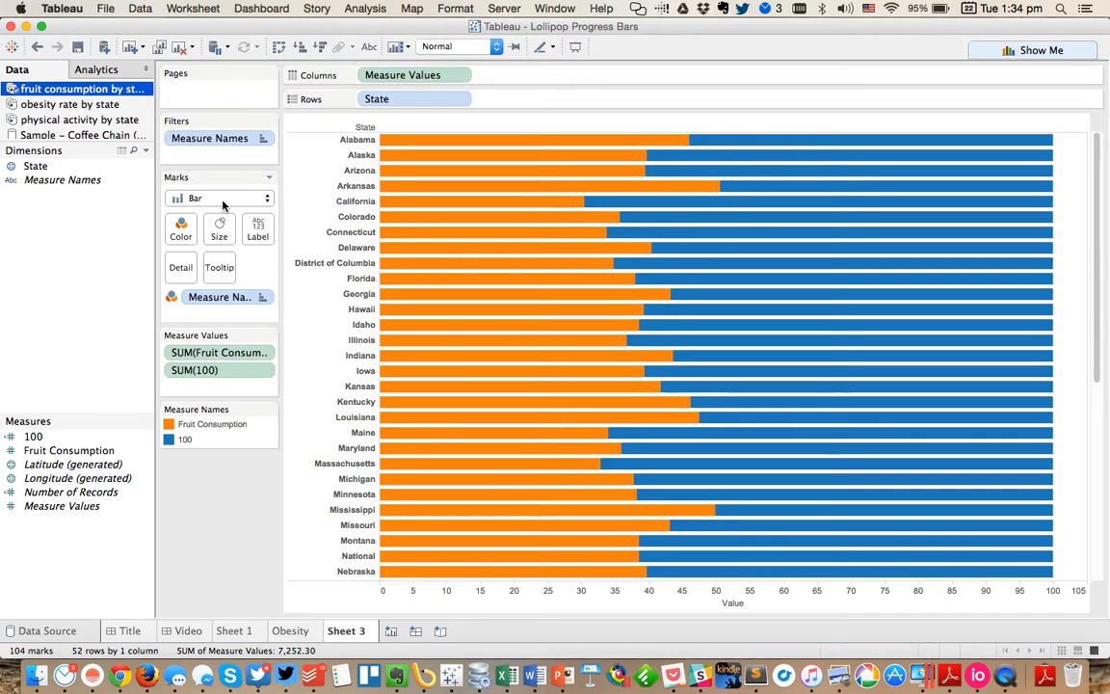
{"action": "double_click", "coordinate": [218, 444]}
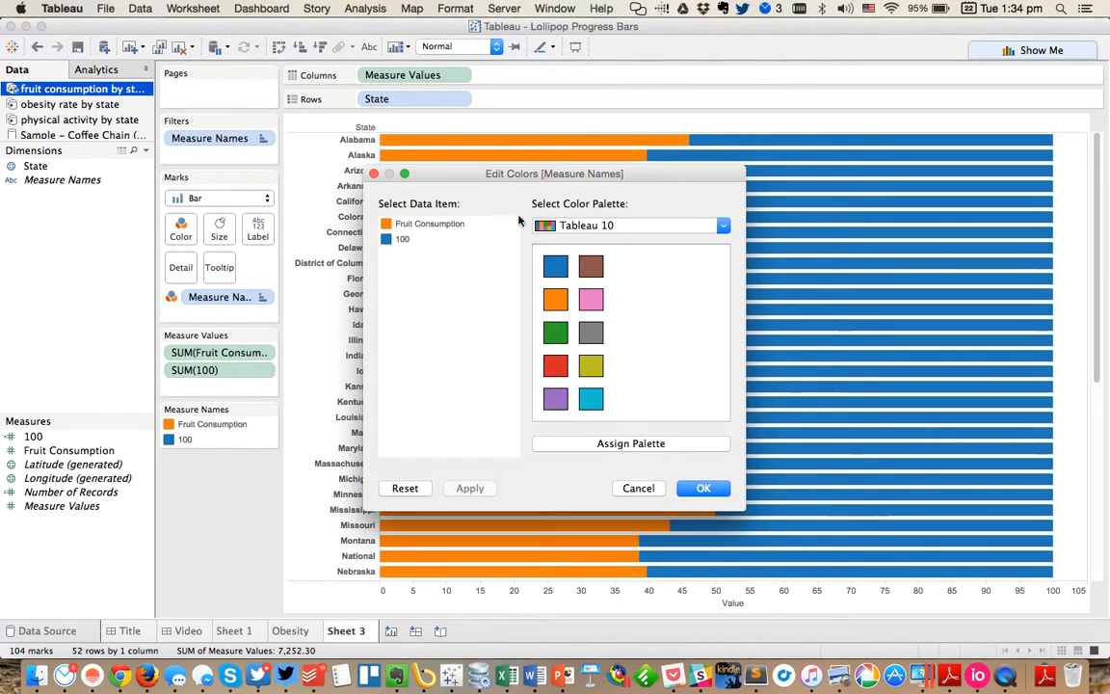
{"action": "left_click", "coordinate": [626, 224]}
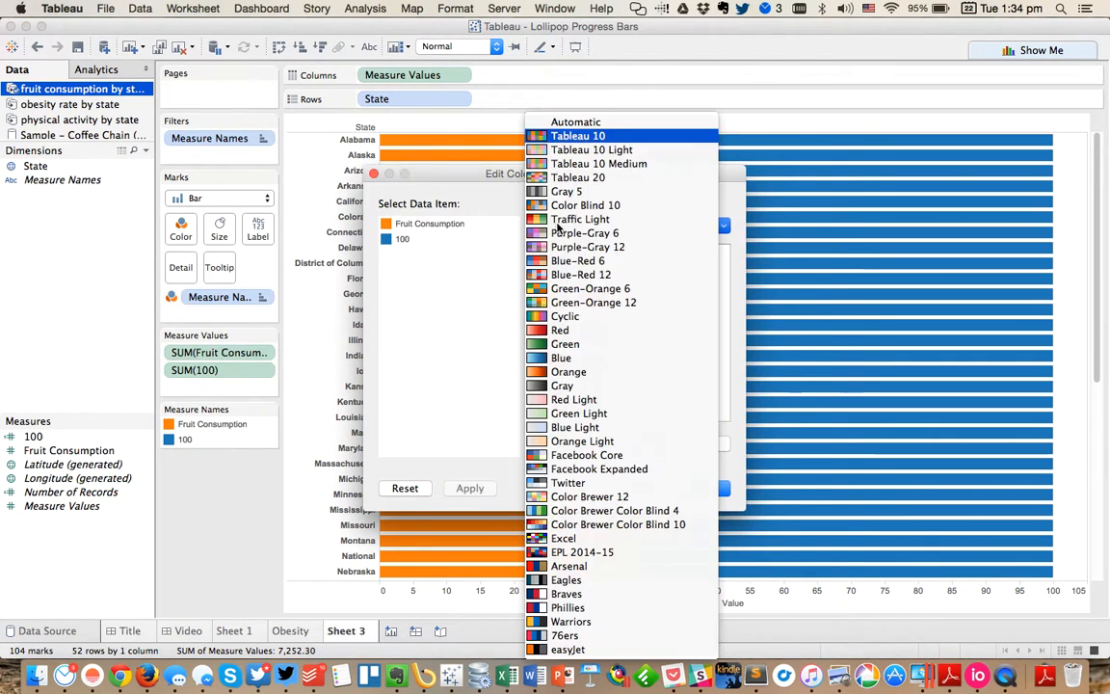
{"action": "left_click", "coordinate": [569, 177]}
{"action": "left_click", "coordinate": [401, 239]}
{"action": "left_click", "coordinate": [663, 267]}
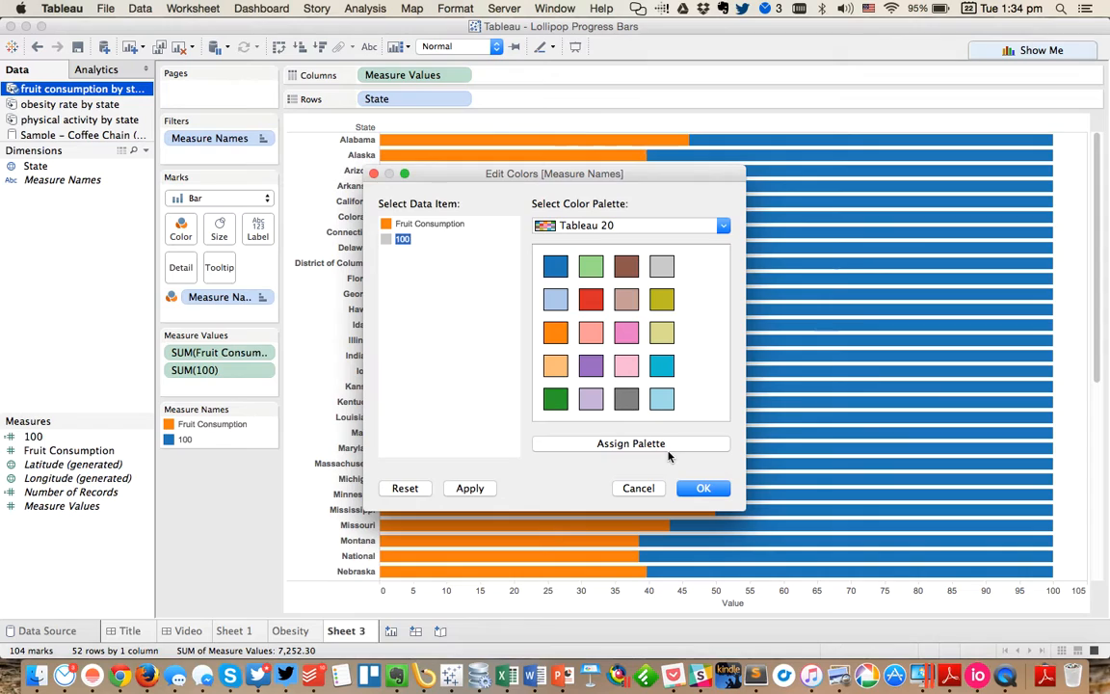
{"action": "left_click", "coordinate": [704, 489]}
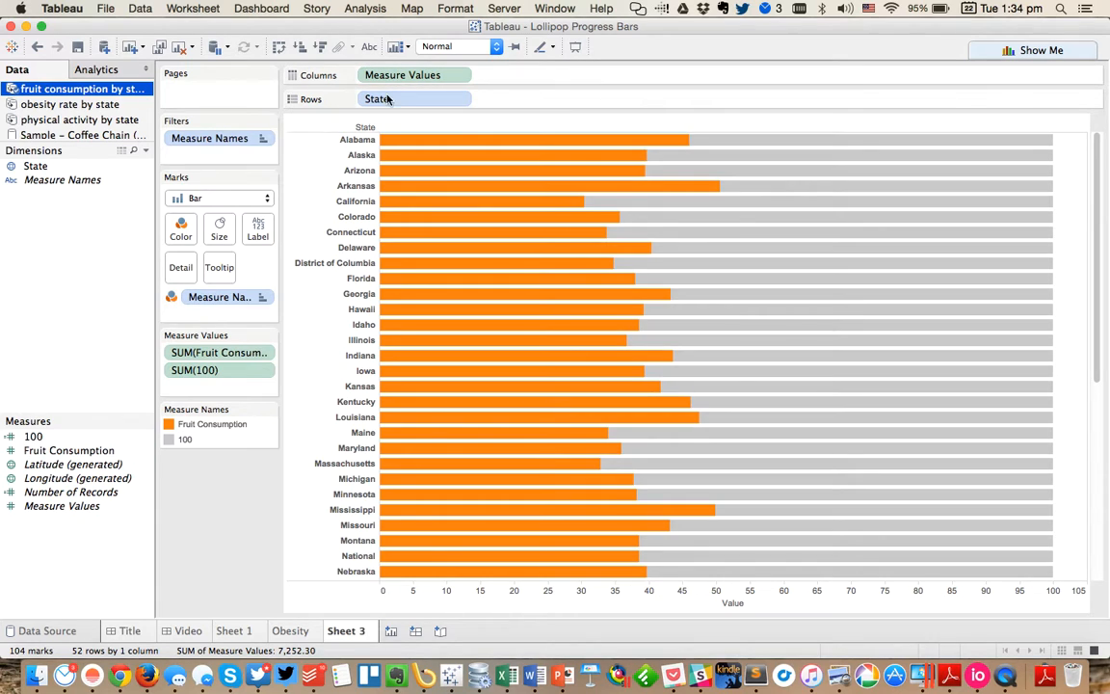
Add Fruit Consumption to the chart as a dual axis and synchronize it with the Measure Values axis.
{"action": "left_click_drag", "start_coordinate": [65, 450], "coordinate": [491, 138]}
{"action": "right_click", "coordinate": [509, 134]}
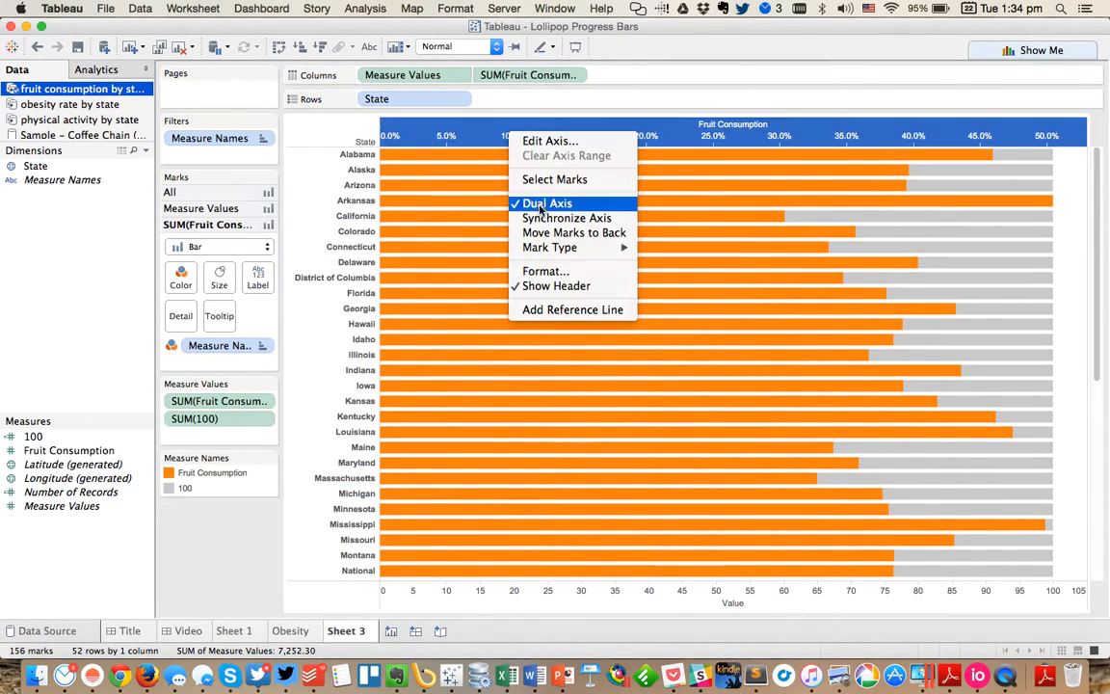
{"action": "left_click", "coordinate": [537, 218]}
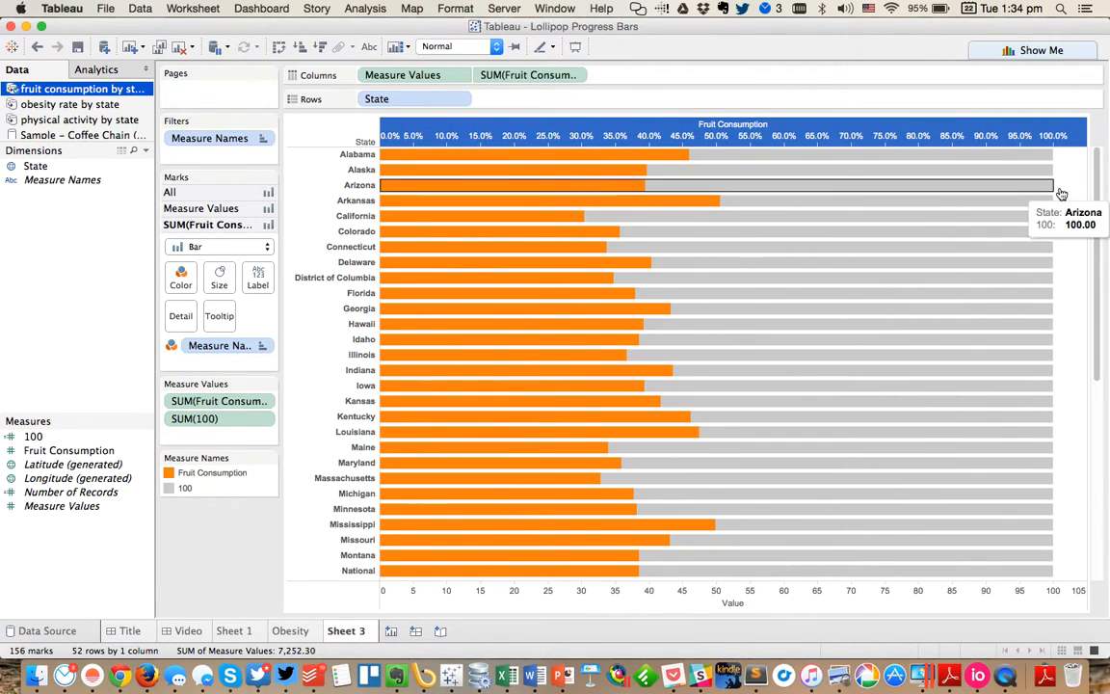
{"action": "left_click", "coordinate": [1070, 230]}
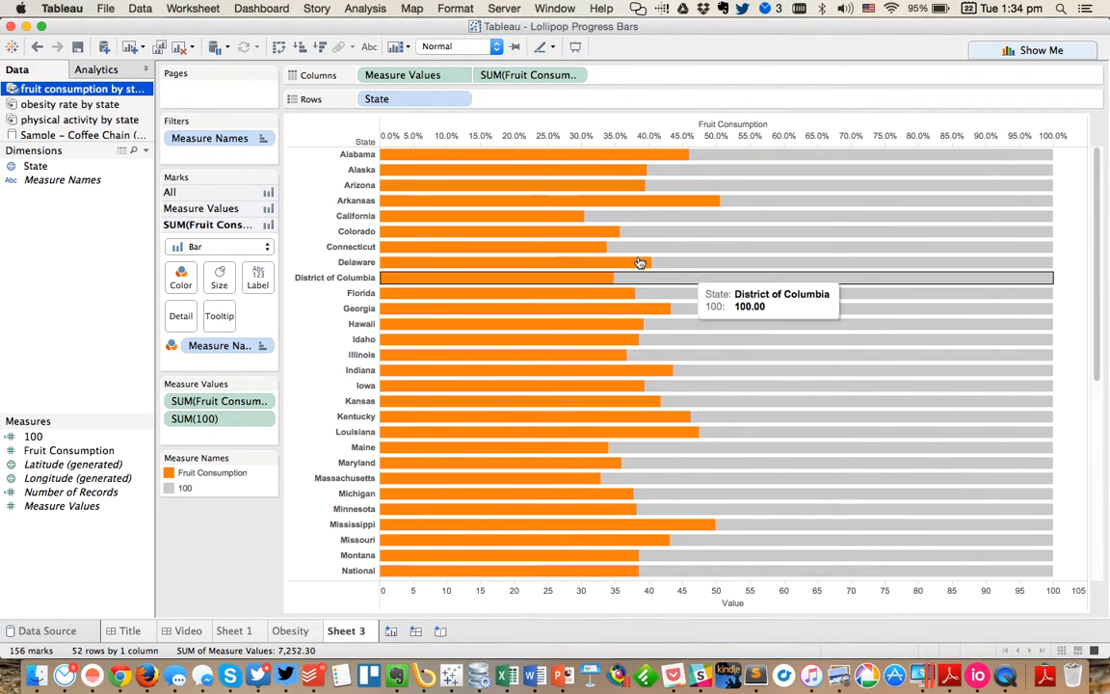
Fix the Measure Values axis range from 0 to 100 with major tick marks every 25 units.
{"action": "double_click", "coordinate": [446, 603]}
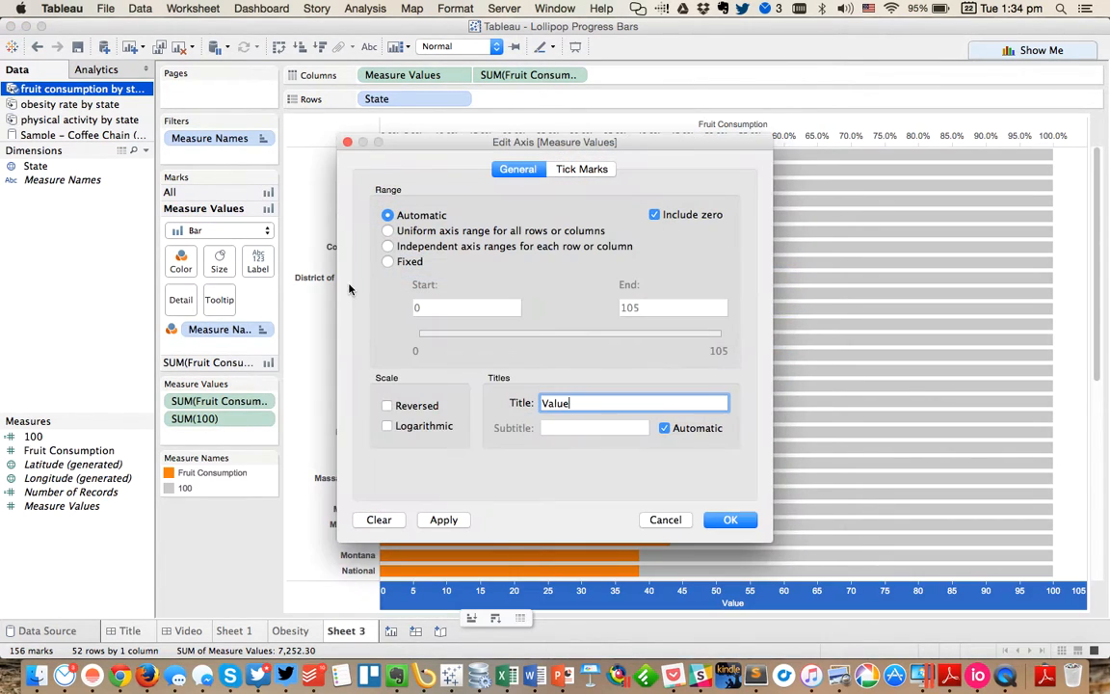
{"action": "left_click", "coordinate": [388, 262]}
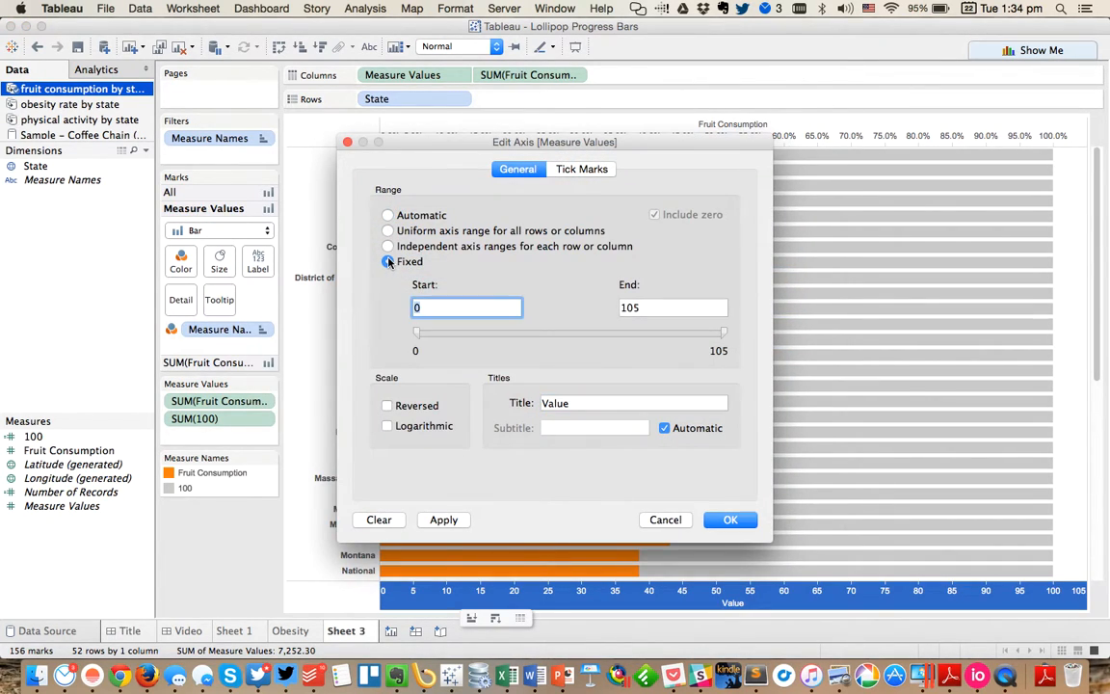
{"action": "key", "text": "Tab"}
{"action": "type", "text": "1"}
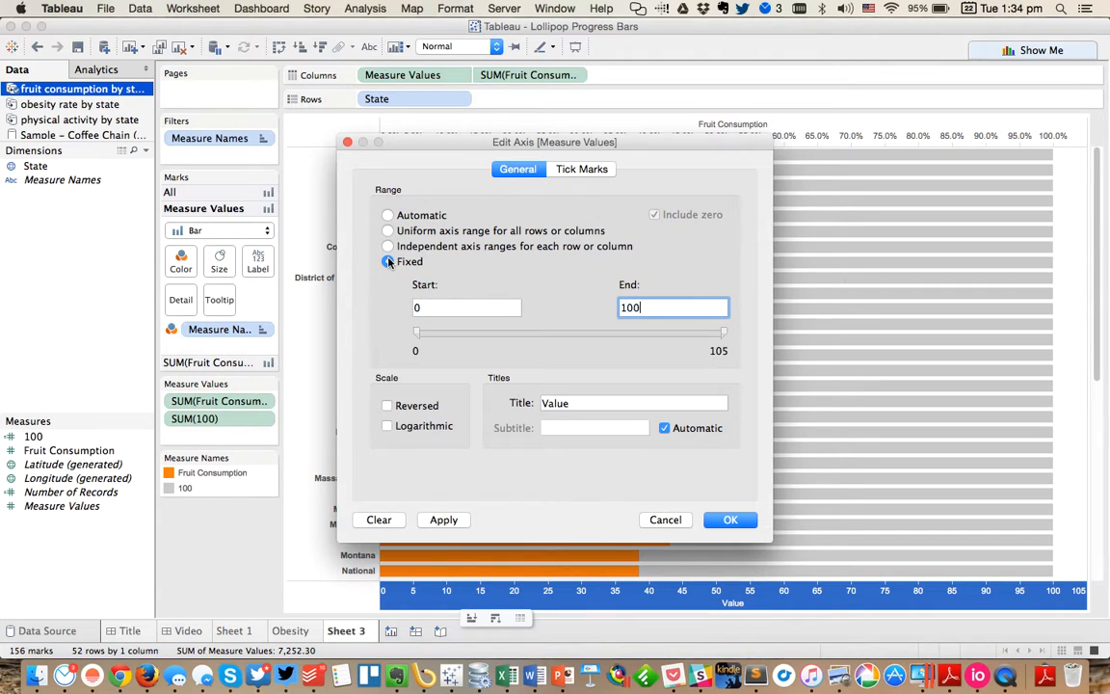
{"action": "left_click", "coordinate": [564, 171]}
{"action": "left_click", "coordinate": [420, 235]}
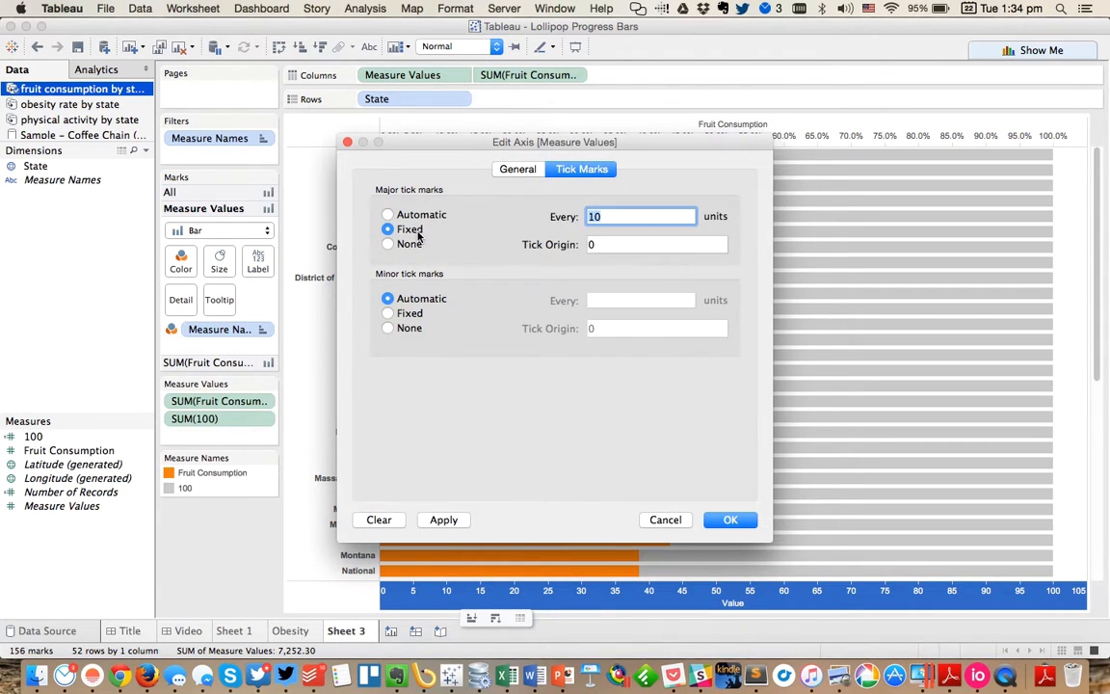
{"action": "left_click", "coordinate": [730, 521]}
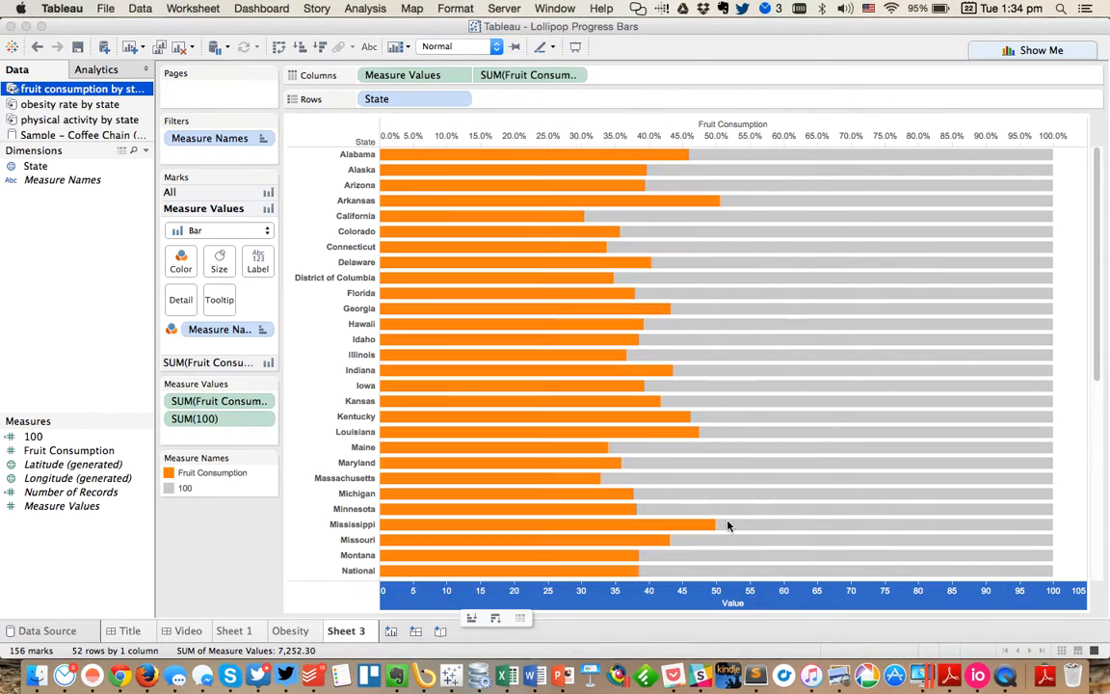
Remove the title from the Measure Values axis.
{"action": "double_click", "coordinate": [446, 598]}
{"action": "left_click", "coordinate": [577, 402]}
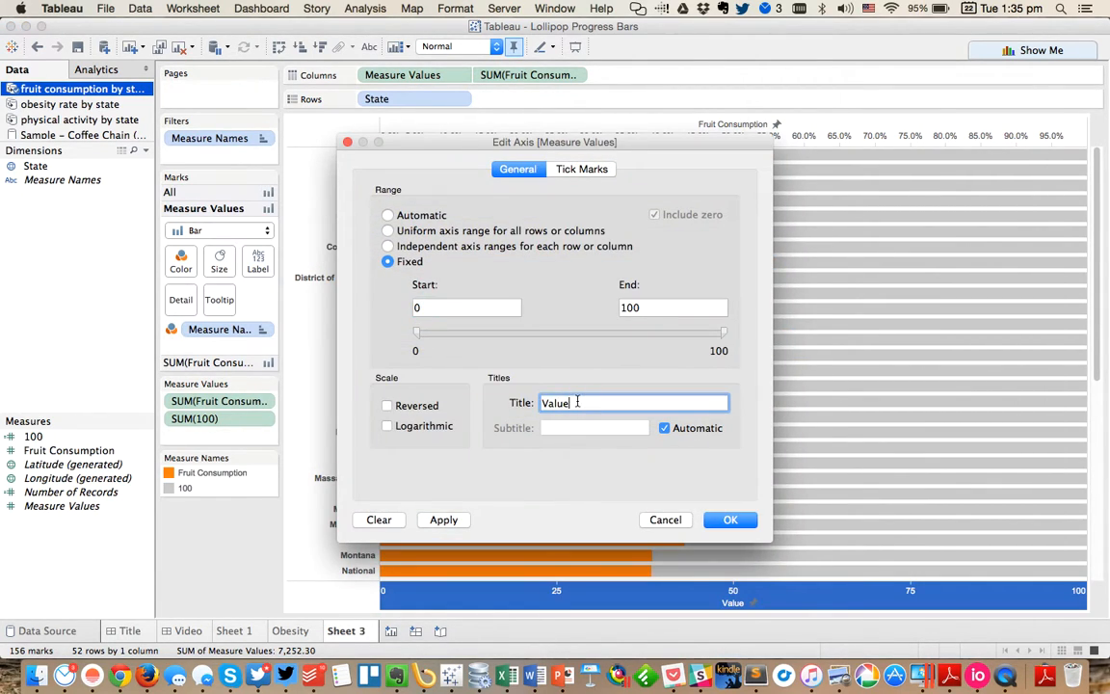
{"action": "key", "text": "Return"}
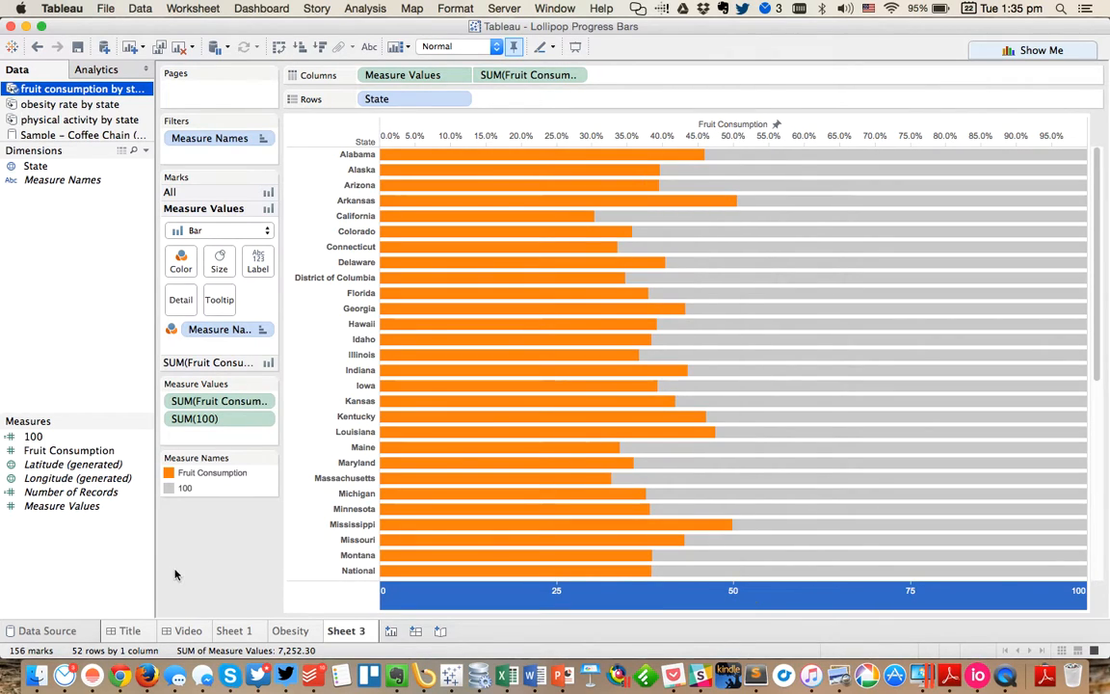
{"action": "left_click", "coordinate": [179, 570]}
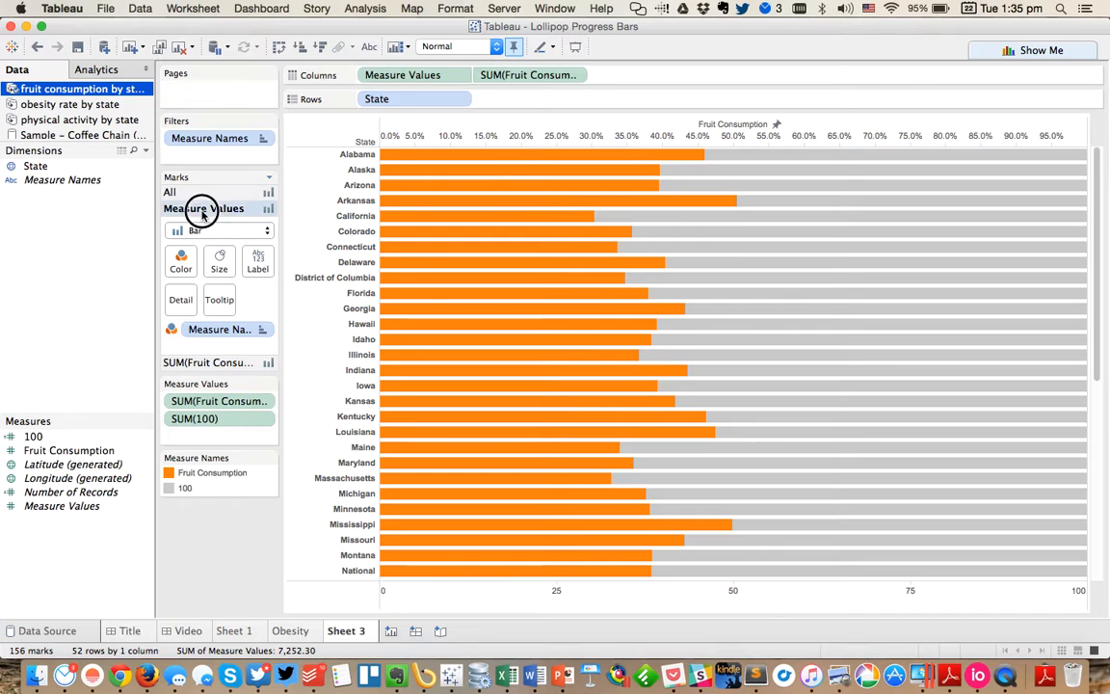
Shrink the Measure Values bars to thin lines near the minimum mark size.
{"action": "left_click", "coordinate": [182, 260]}
{"action": "left_click", "coordinate": [220, 259]}
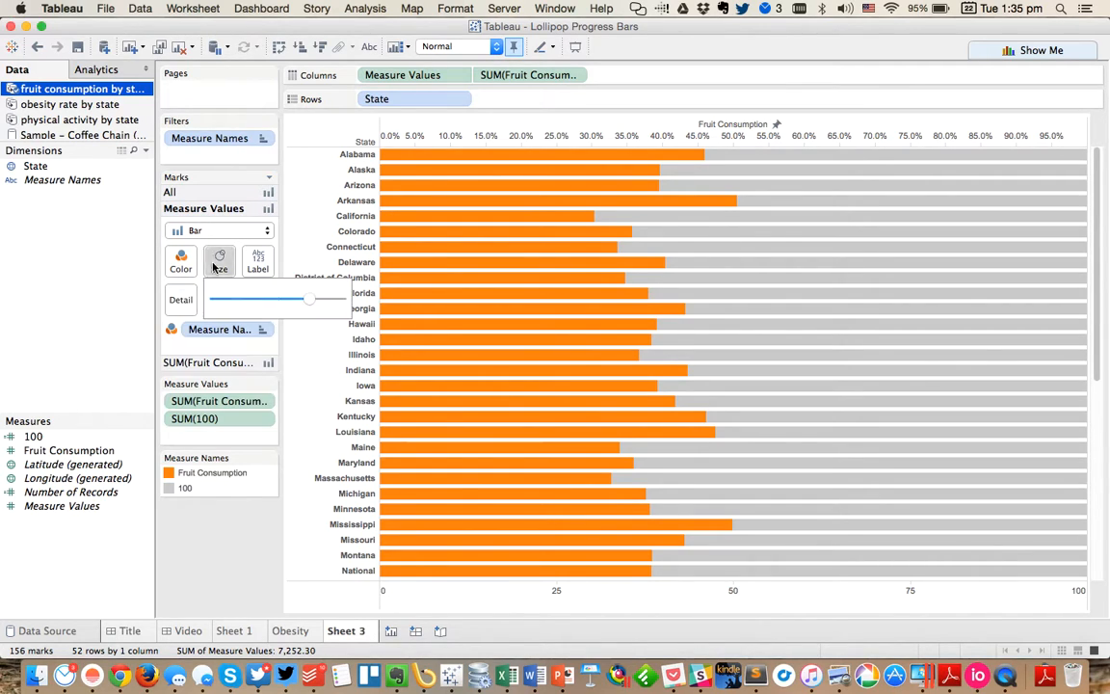
{"action": "left_click_drag", "start_coordinate": [309, 300], "coordinate": [213, 298]}
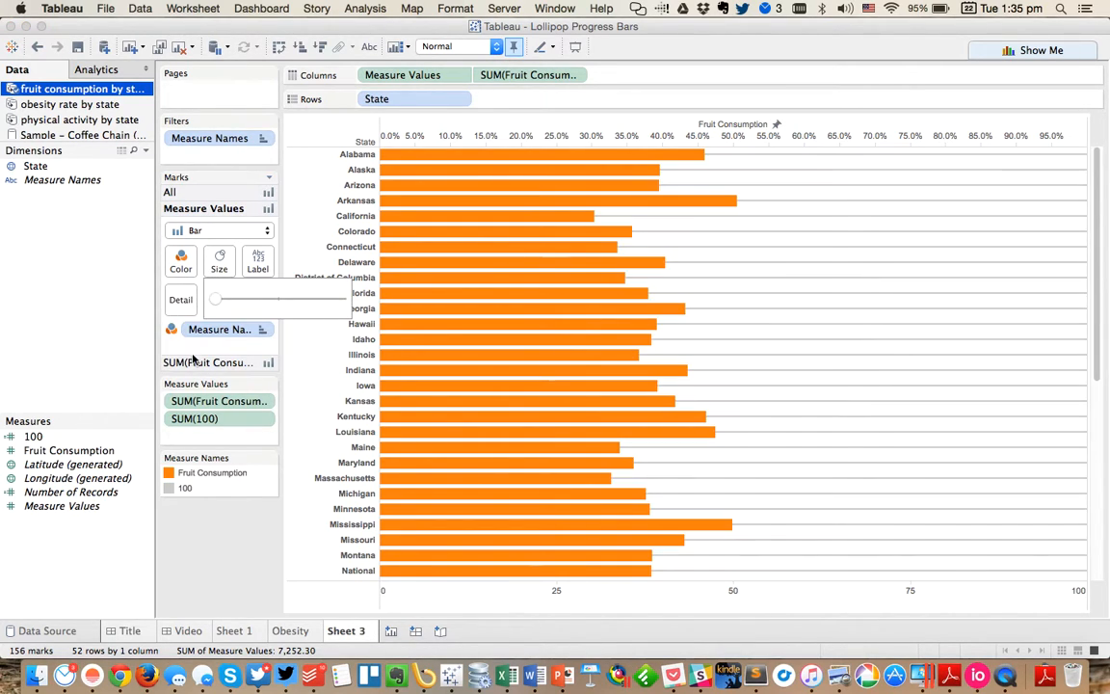
{"action": "left_click", "coordinate": [195, 365]}
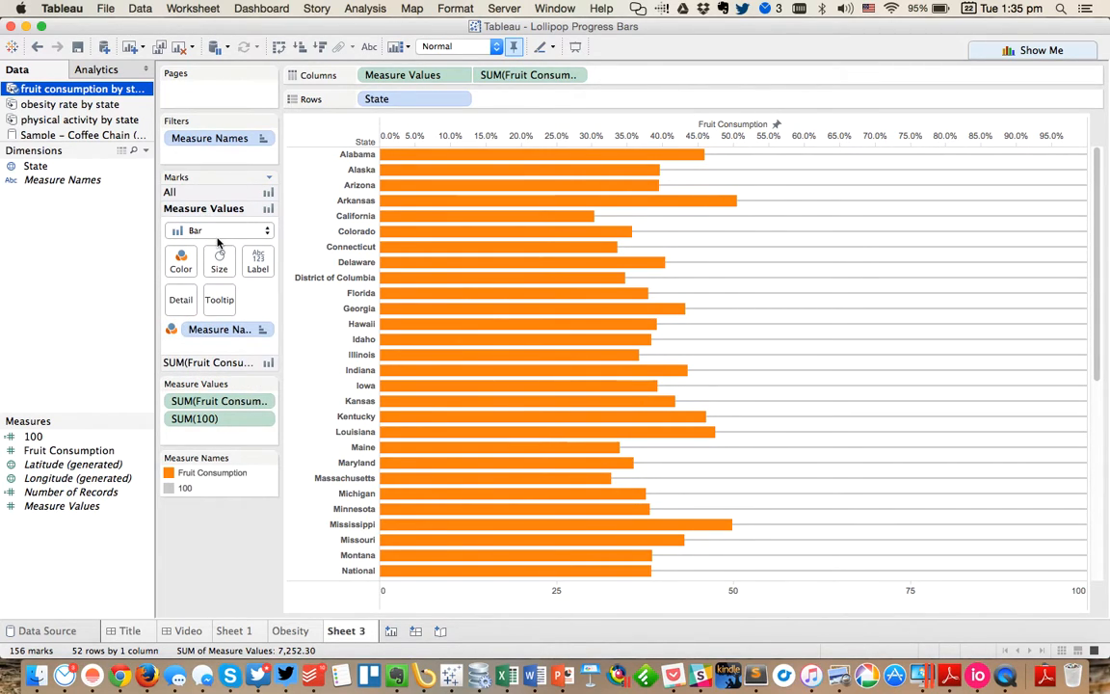
Change the SUM(Fruit Consumption) marks to circles and fine-tune their size.
{"action": "left_click", "coordinate": [501, 75]}
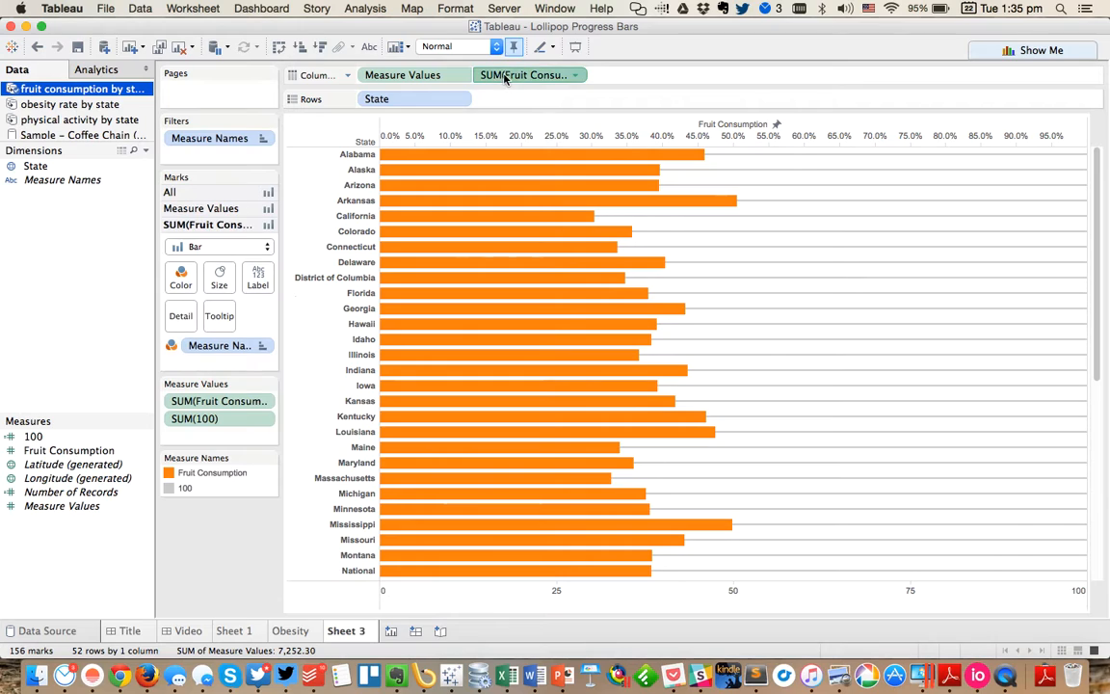
{"action": "left_click", "coordinate": [208, 249]}
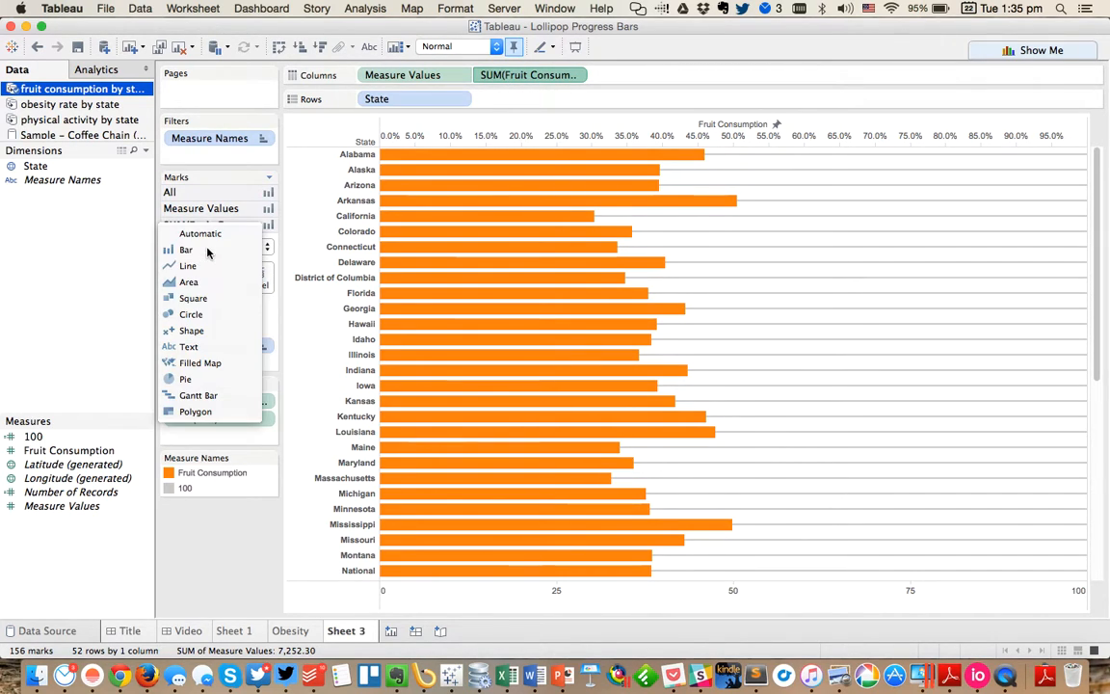
{"action": "left_click", "coordinate": [197, 314]}
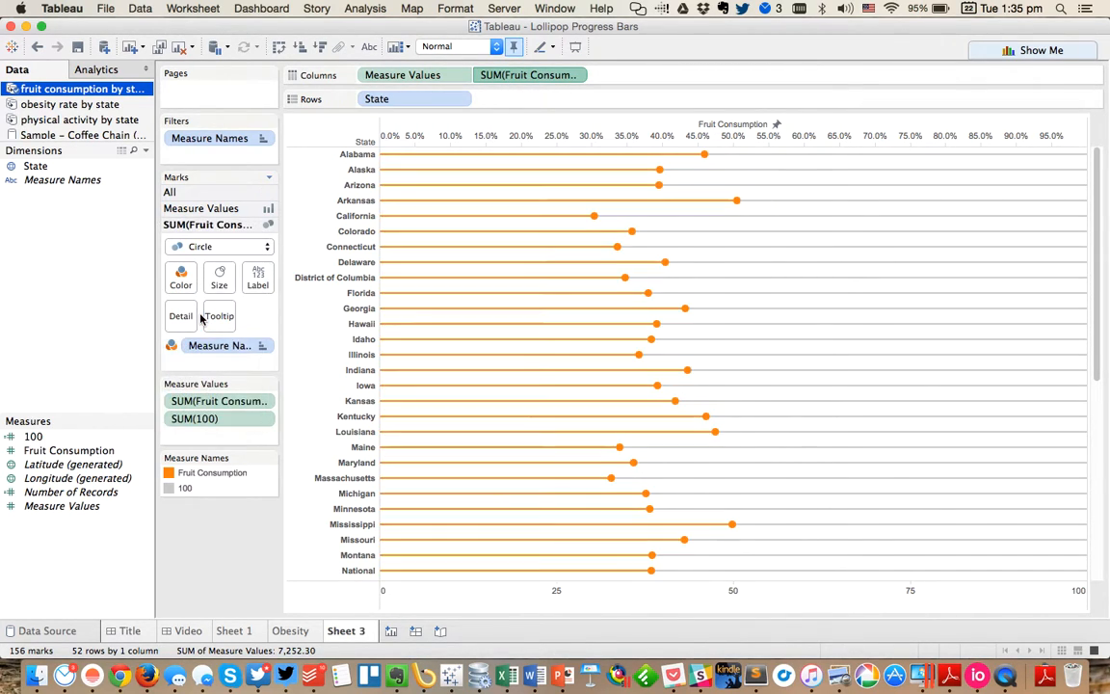
{"action": "left_click", "coordinate": [218, 278]}
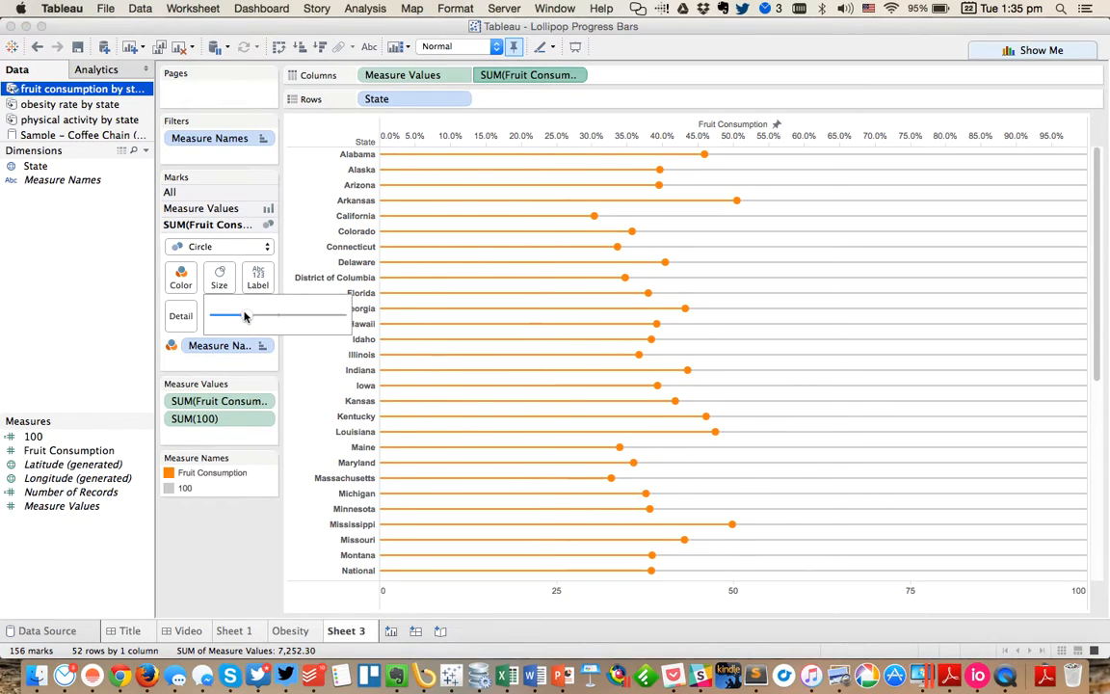
{"action": "left_click_drag", "start_coordinate": [242, 317], "coordinate": [246, 318]}
{"action": "left_click", "coordinate": [212, 572]}
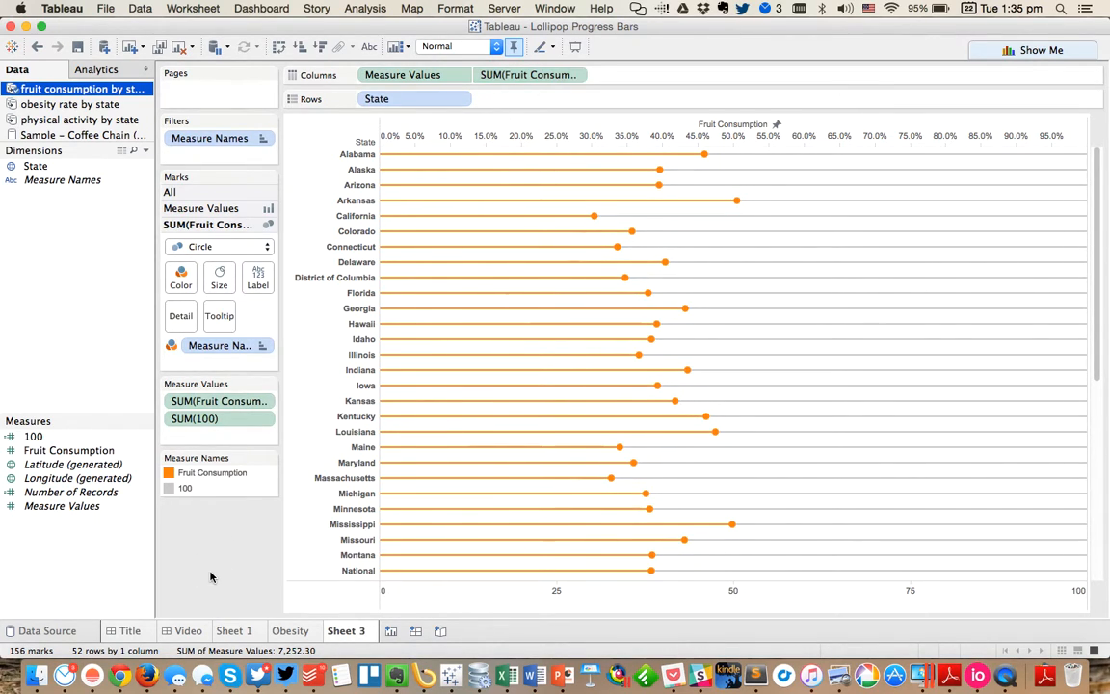
Open the options for the Fruit Consumption axis above the chart.
{"action": "right_click", "coordinate": [487, 131]}
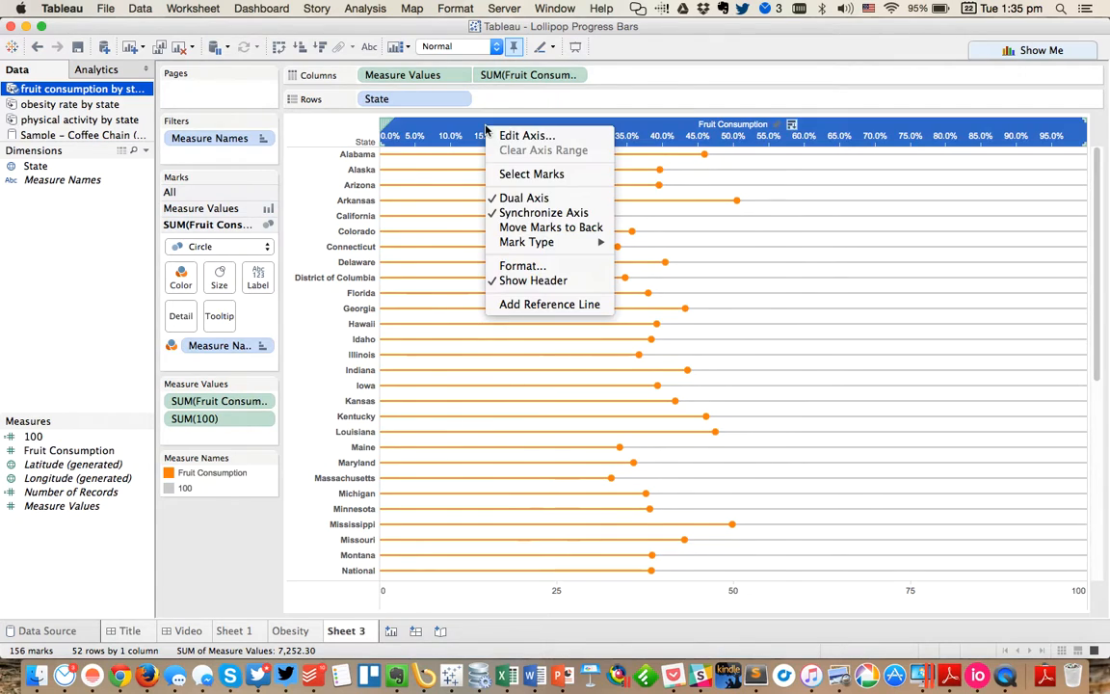
Hide the Fruit Consumption axis header on Sheet 3 and apply the Obesity sheet's formatting to it.
{"action": "left_click", "coordinate": [533, 280]}
{"action": "left_click", "coordinate": [289, 631]}
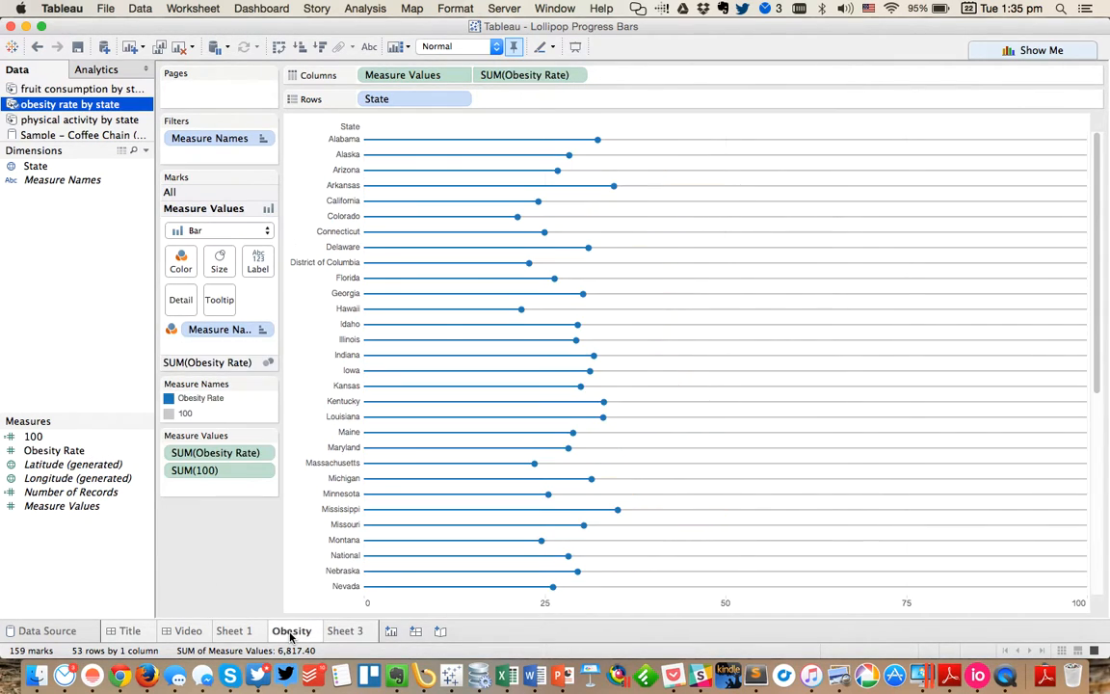
{"action": "right_click", "coordinate": [290, 633]}
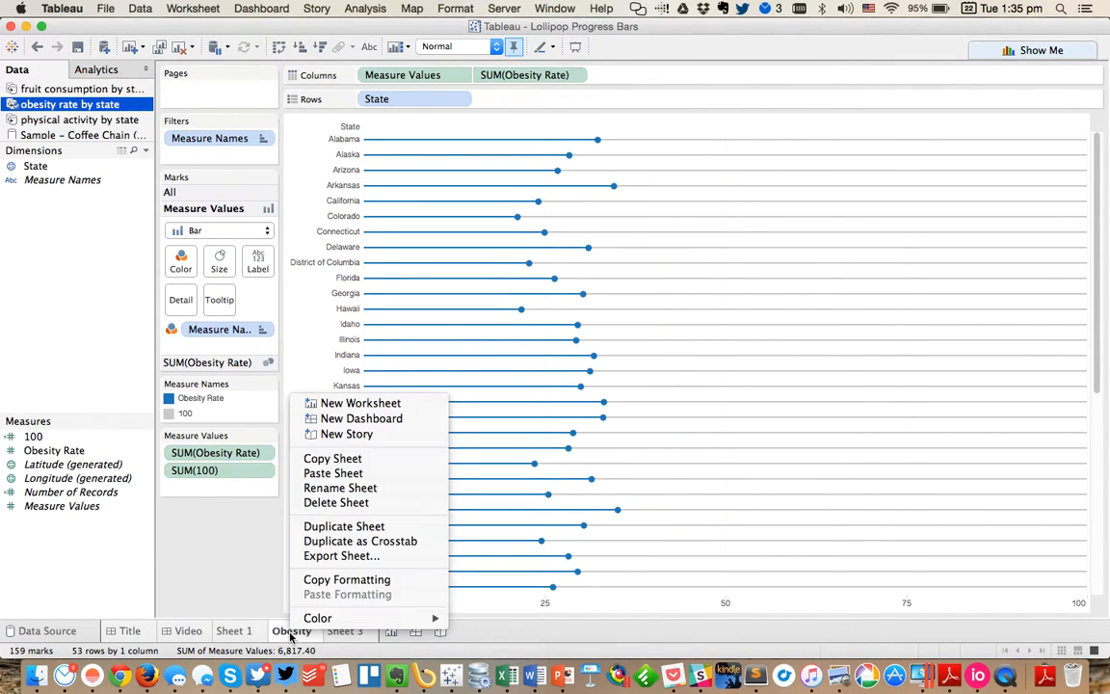
{"action": "left_click", "coordinate": [335, 581]}
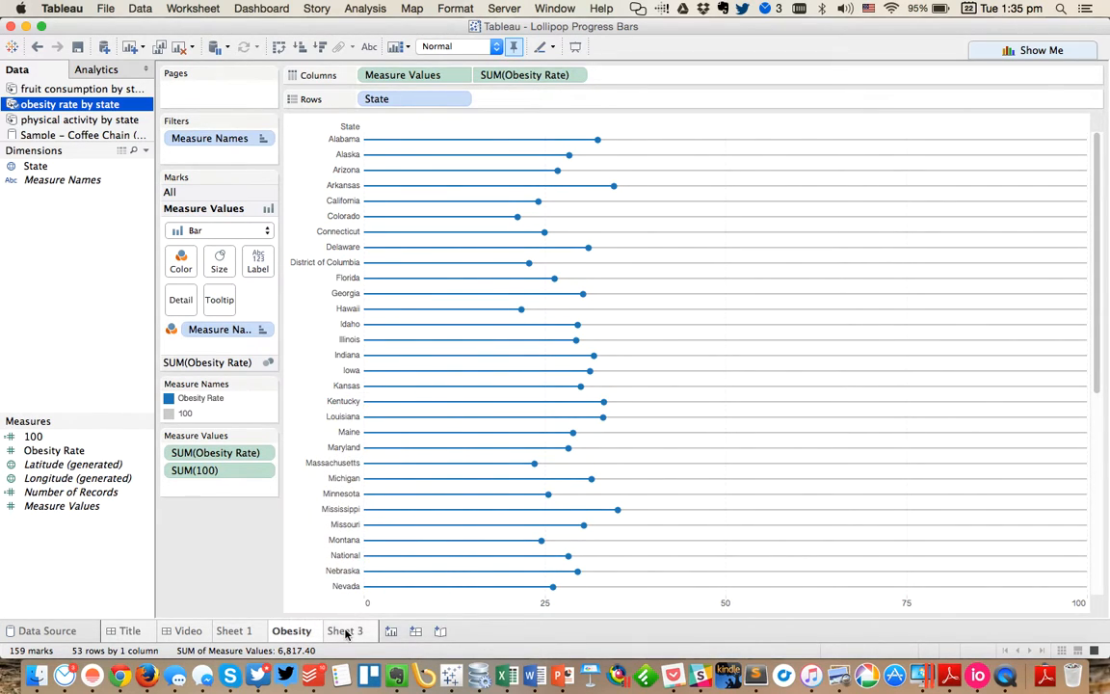
{"action": "left_click", "coordinate": [345, 631]}
{"action": "right_click", "coordinate": [346, 634]}
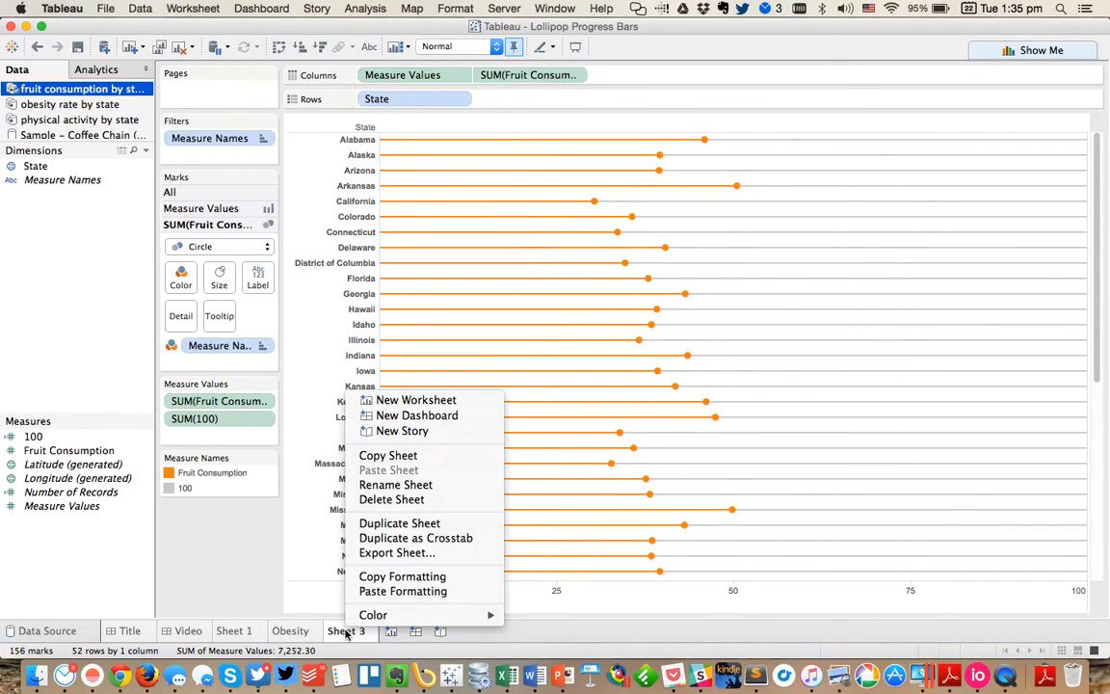
{"action": "left_click", "coordinate": [403, 591]}
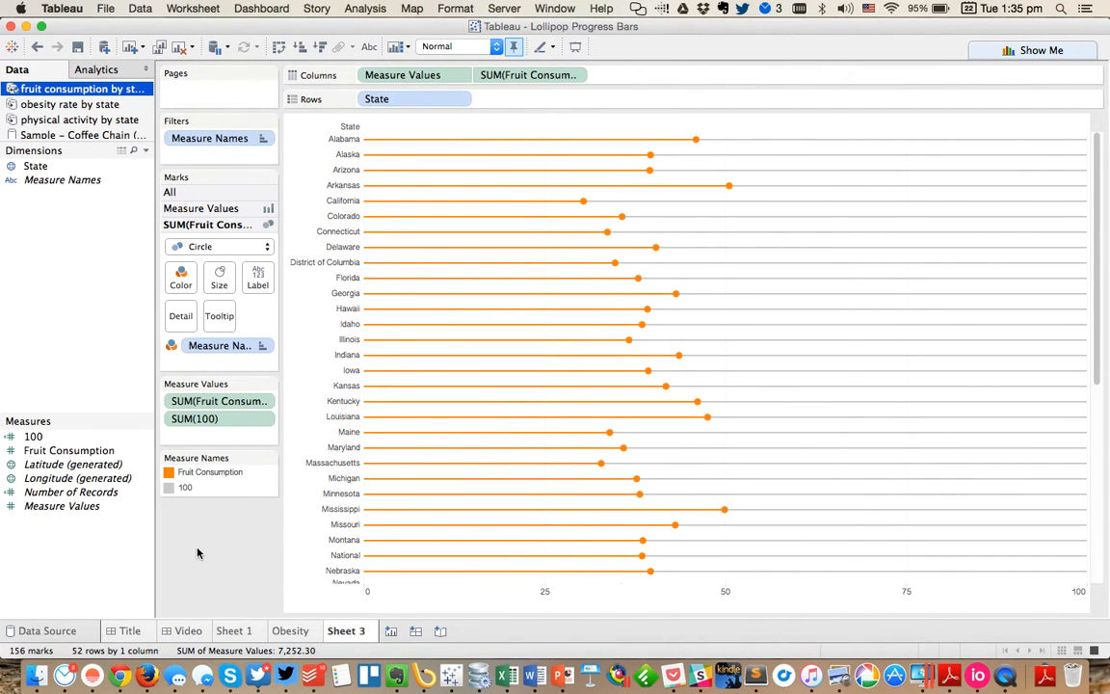
Hide the State field labels for rows on Sheet 3 and on the Obesity sheet.
{"action": "right_click", "coordinate": [335, 127]}
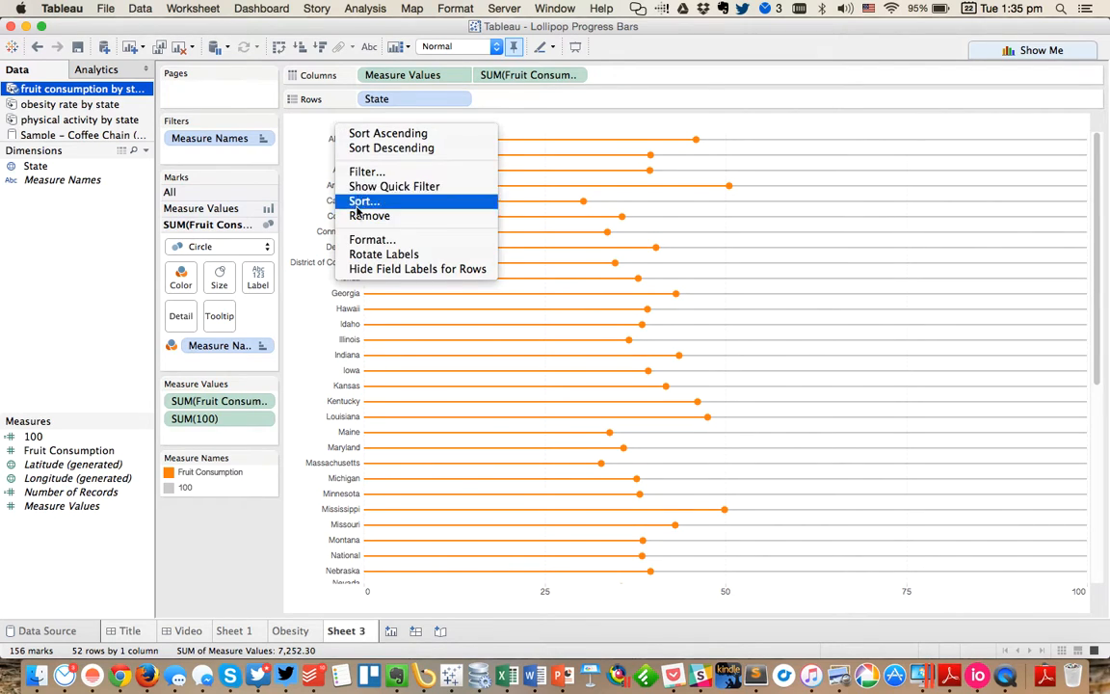
{"action": "left_click", "coordinate": [385, 269]}
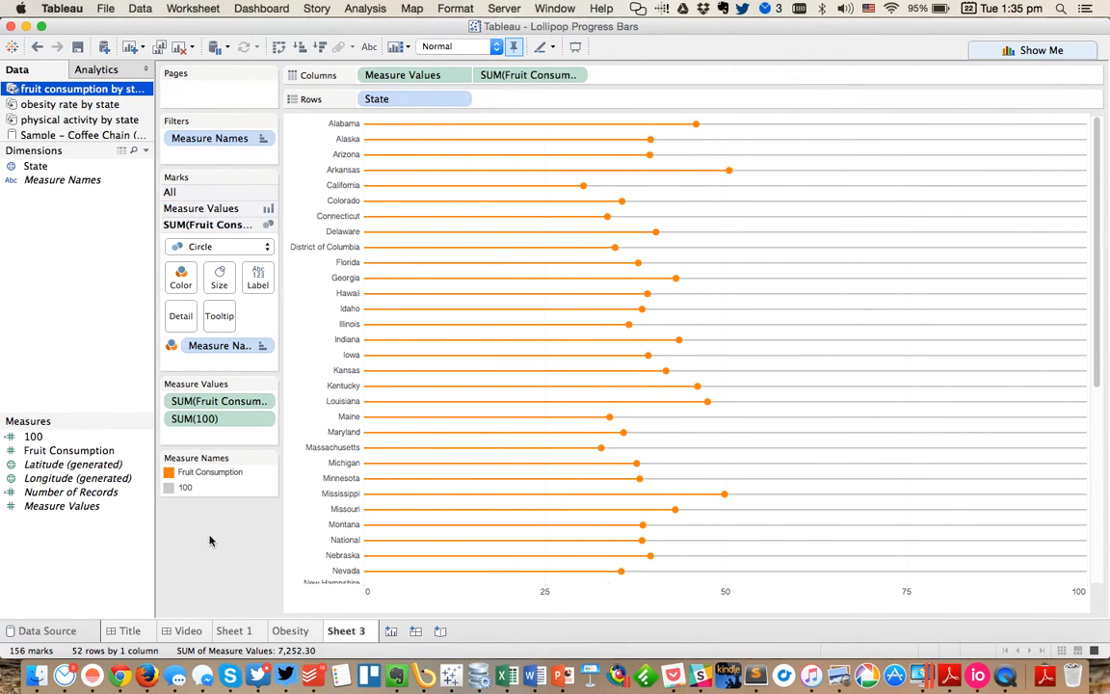
{"action": "left_click", "coordinate": [292, 632]}
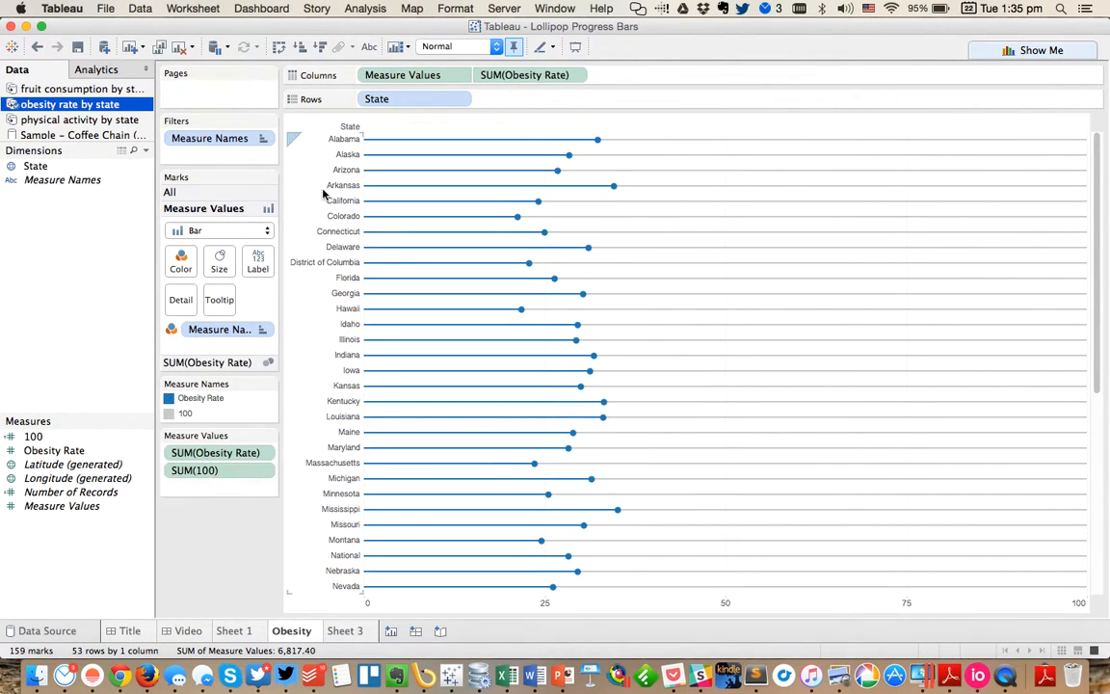
{"action": "right_click", "coordinate": [322, 128]}
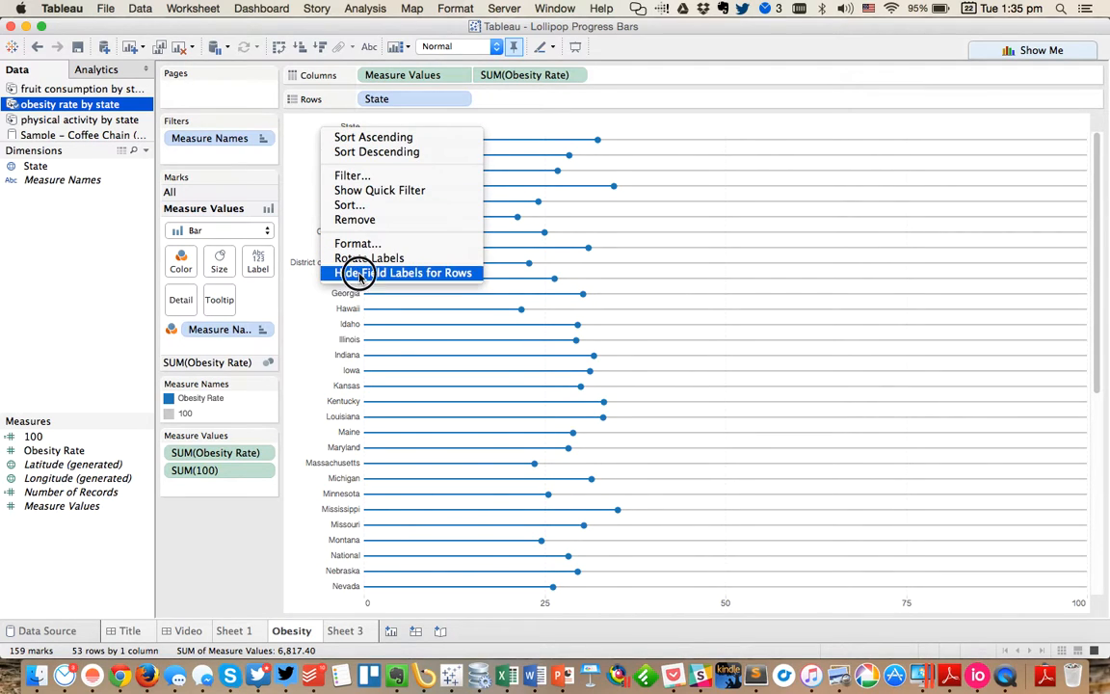
{"action": "left_click", "coordinate": [291, 272]}
Rename Sheet 3 as Fruit Consumption.
{"action": "double_click", "coordinate": [353, 635]}
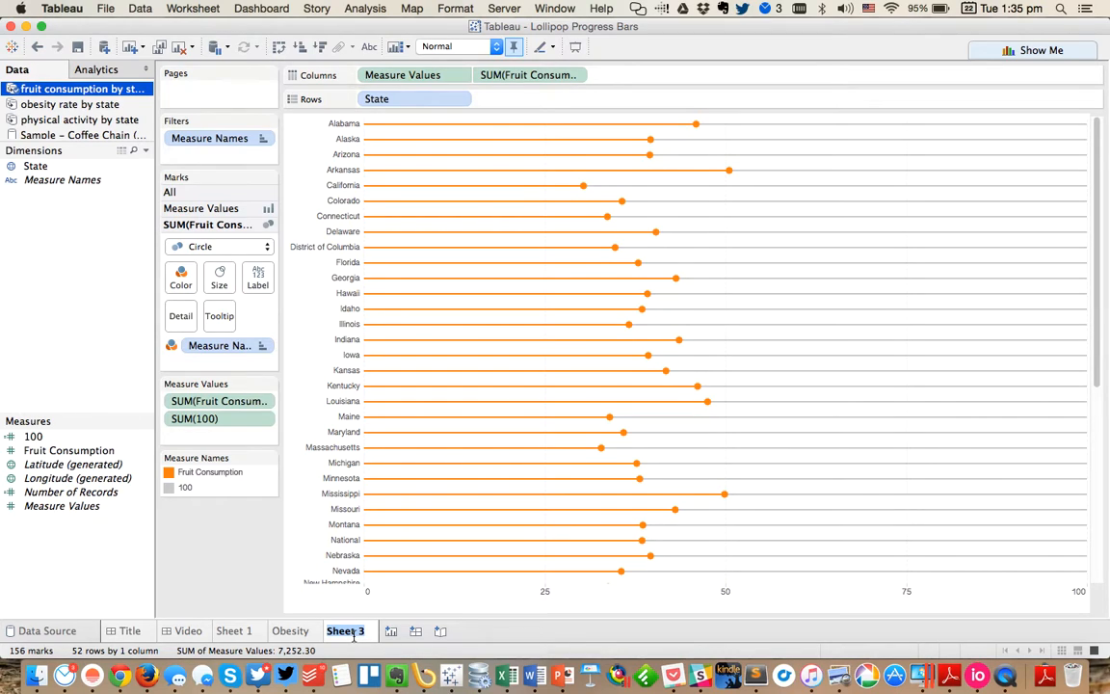
{"action": "type", "text": "Fruit Consumption"}
{"action": "key", "text": "Return"}
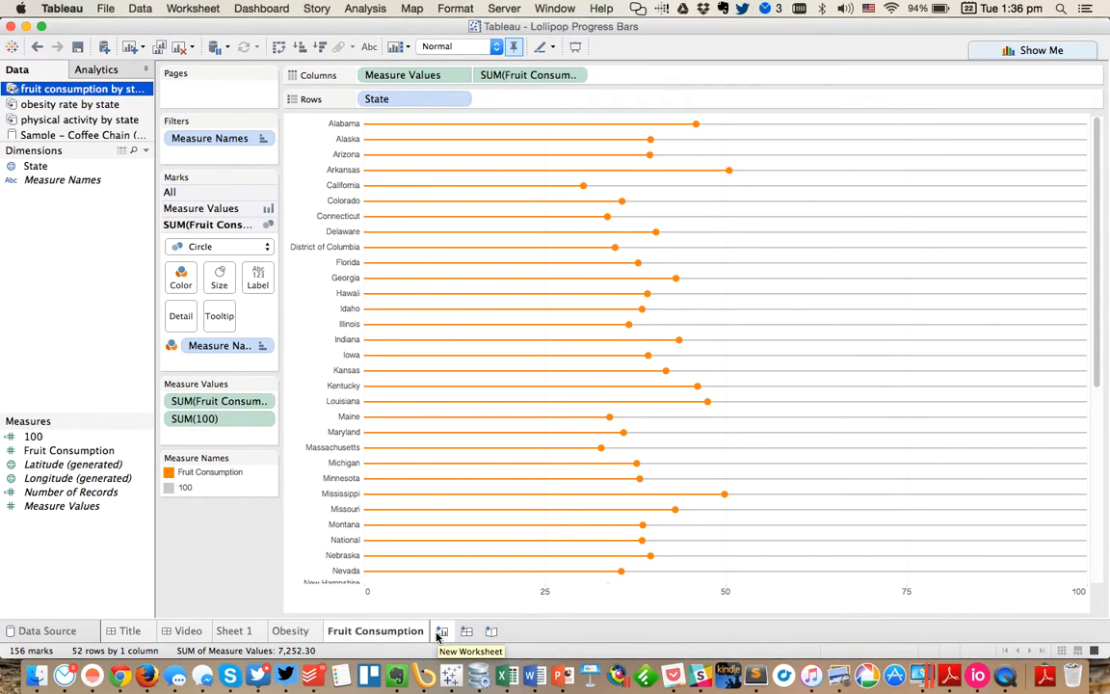
{"action": "mouse_move", "coordinate": [298, 634]}
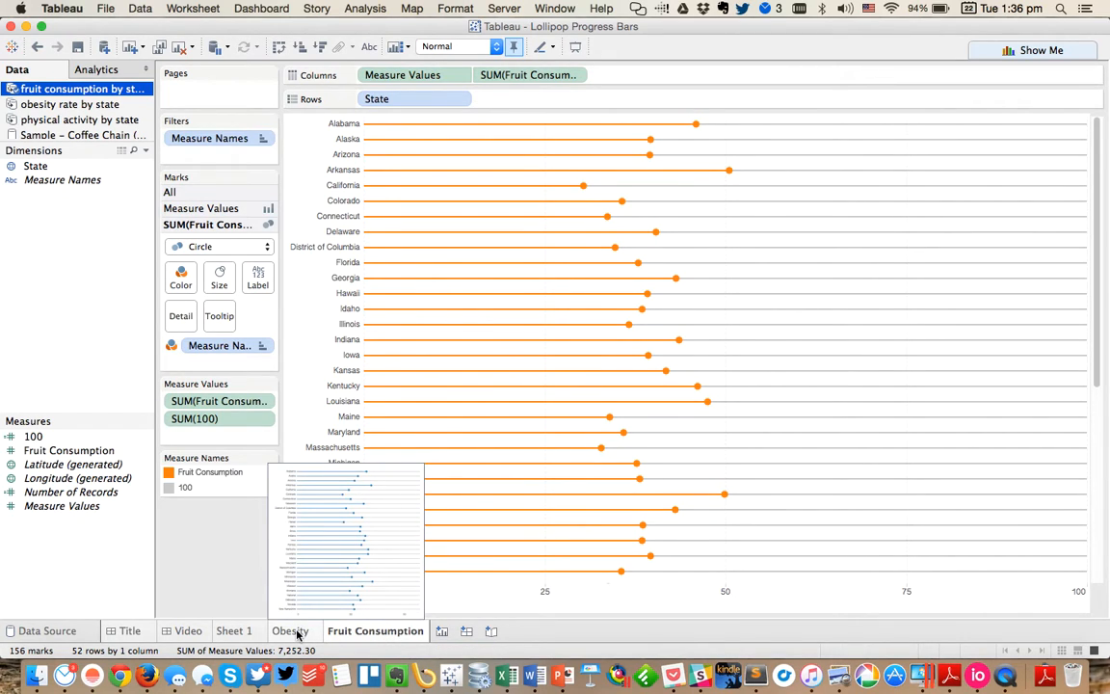
{"action": "left_click", "coordinate": [296, 632]}
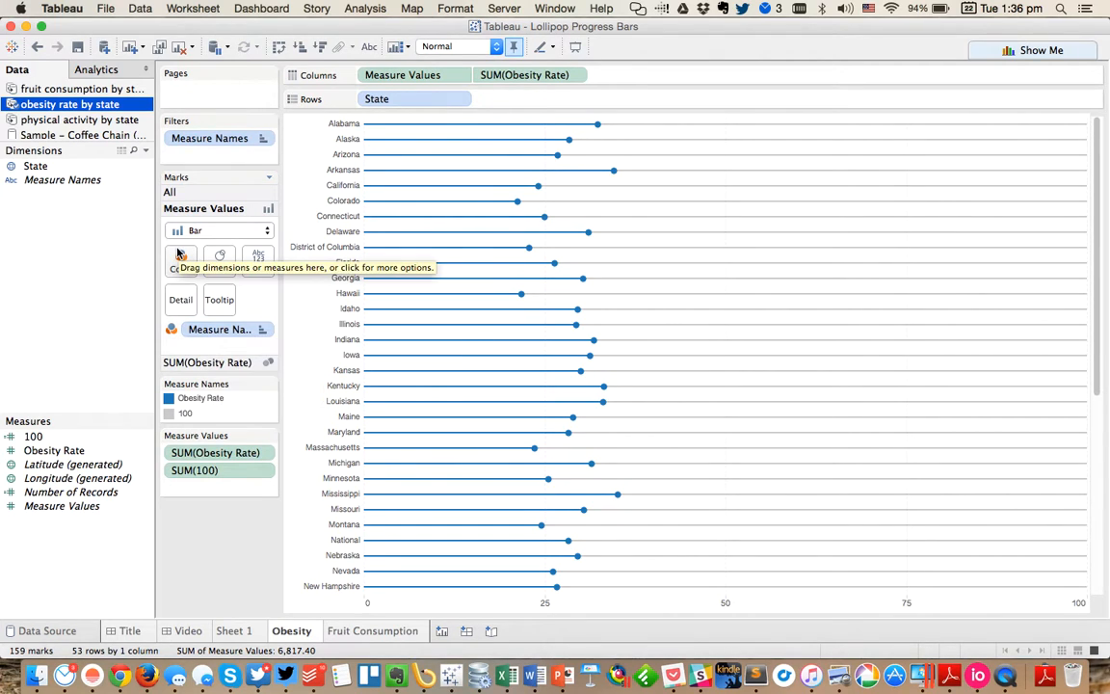
{"action": "left_click", "coordinate": [376, 632]}
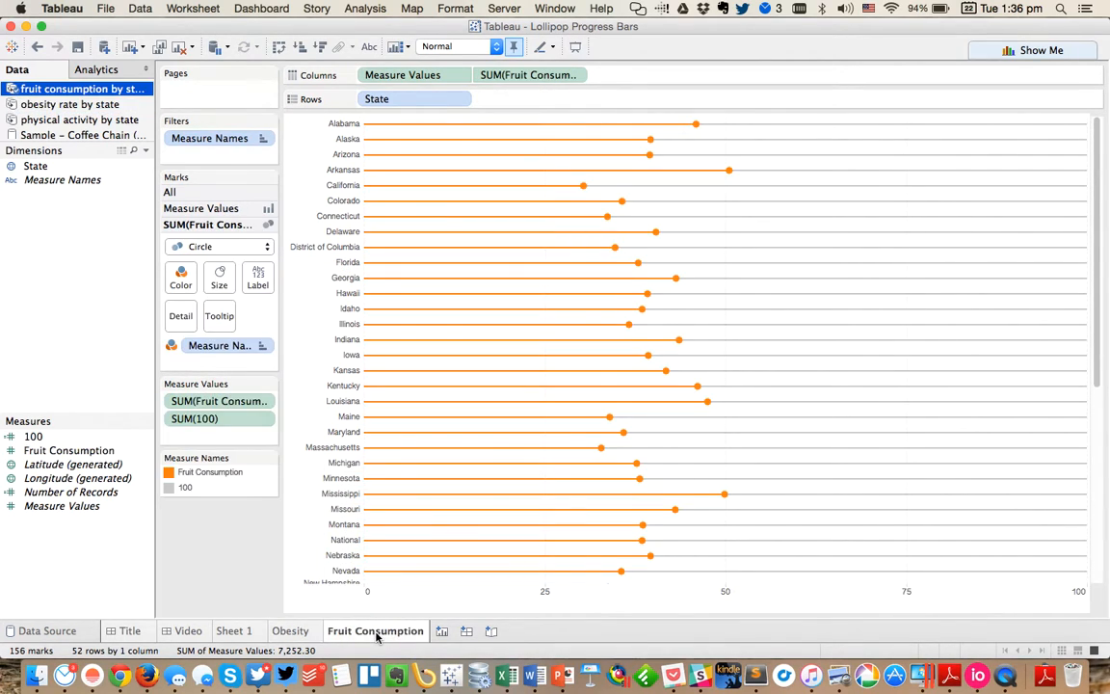
In the physical activity by state data source, hide the Col 95 Ci, Location Type and both Sample Size Number dimensions.
{"action": "left_click", "coordinate": [73, 120]}
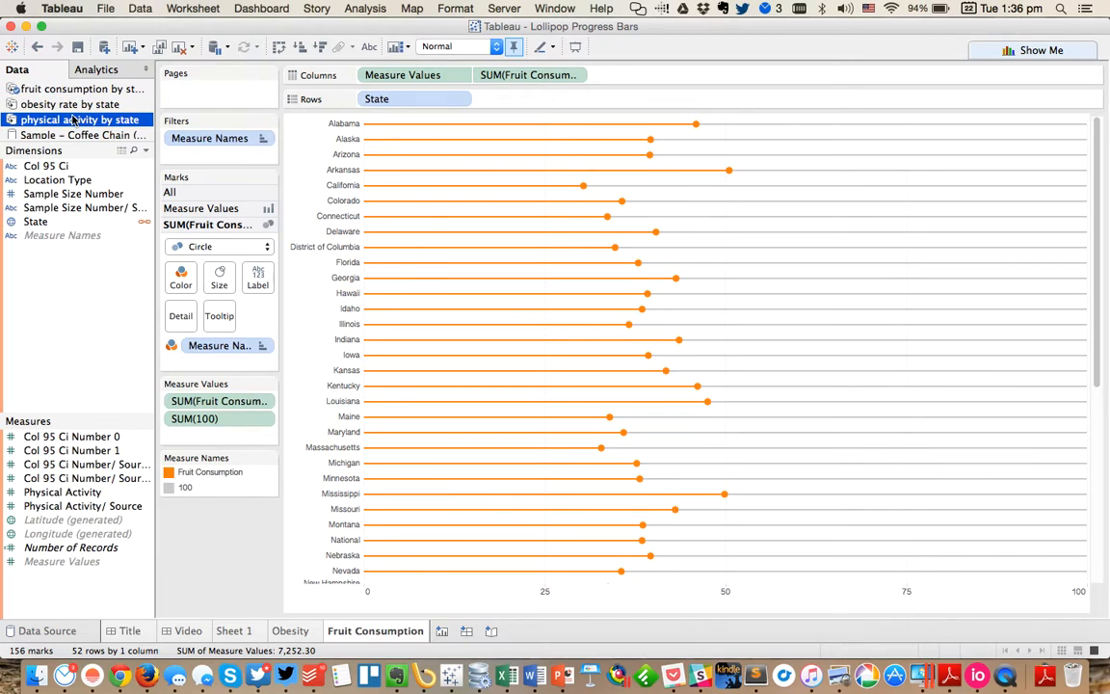
{"action": "left_click", "coordinate": [48, 167]}
{"action": "left_click", "coordinate": [48, 179], "text": "super"}
{"action": "left_click", "coordinate": [56, 208], "text": "super"}
{"action": "left_click", "coordinate": [58, 193], "text": "super"}
{"action": "right_click", "coordinate": [56, 194]}
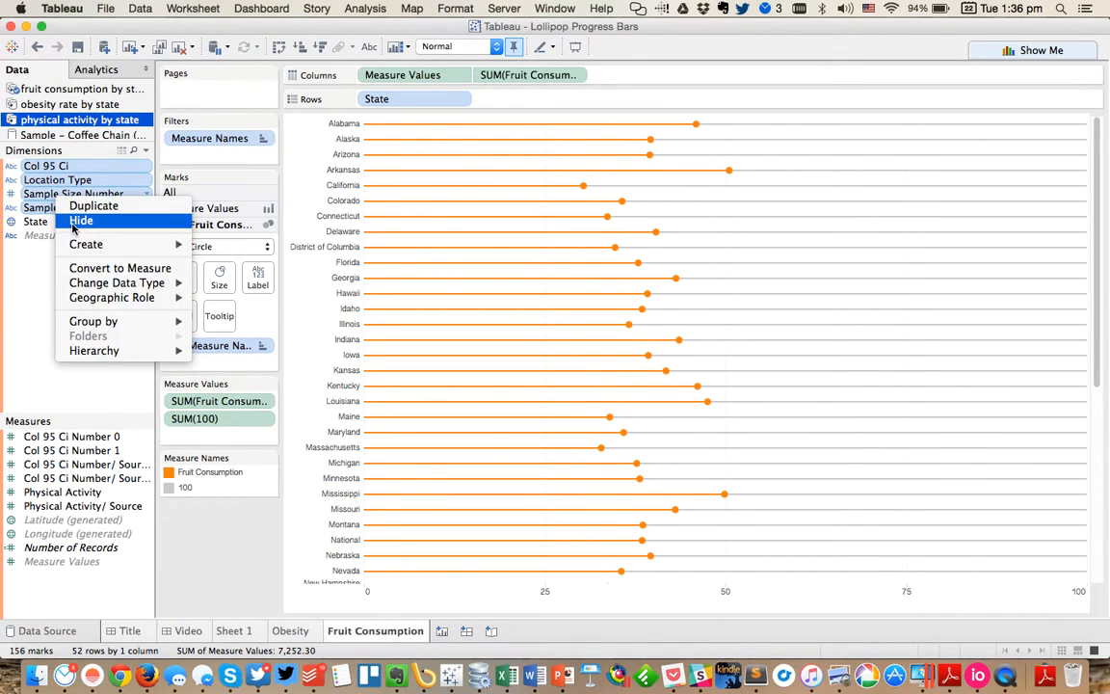
{"action": "left_click", "coordinate": [79, 218]}
Hide the four Col 95 Ci Number measures and Physical Activity/ Source in the physical activity by state data source.
{"action": "left_click", "coordinate": [69, 437]}
{"action": "left_click", "coordinate": [66, 489], "text": "shift"}
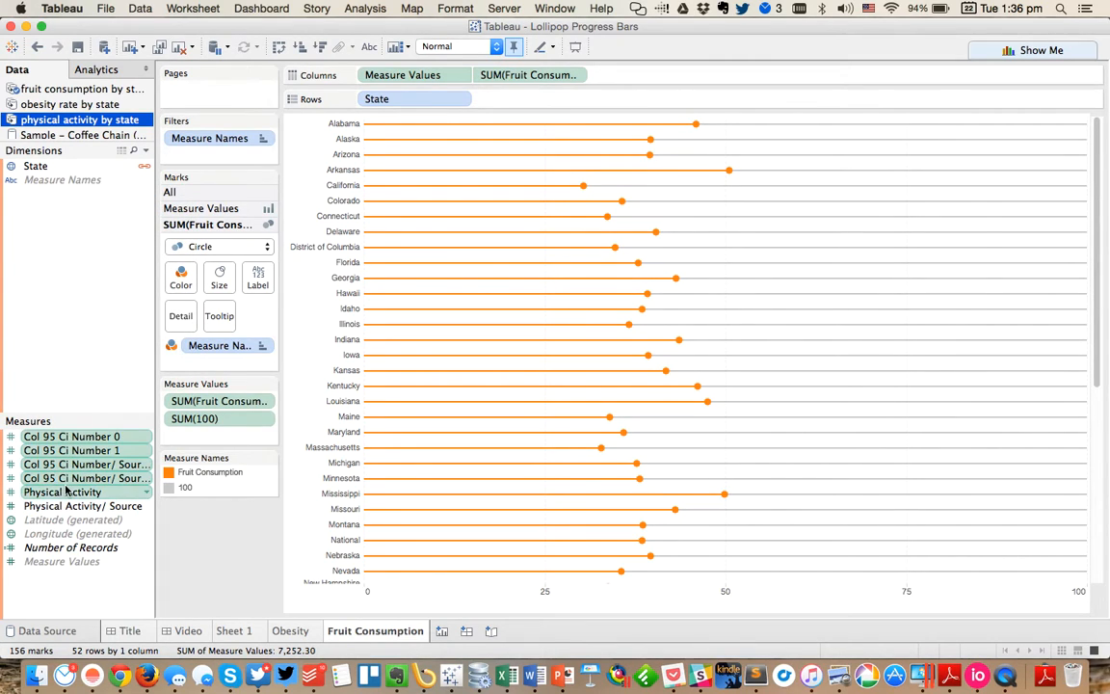
{"action": "left_click", "coordinate": [67, 493], "text": "super"}
{"action": "left_click", "coordinate": [68, 507], "text": "super"}
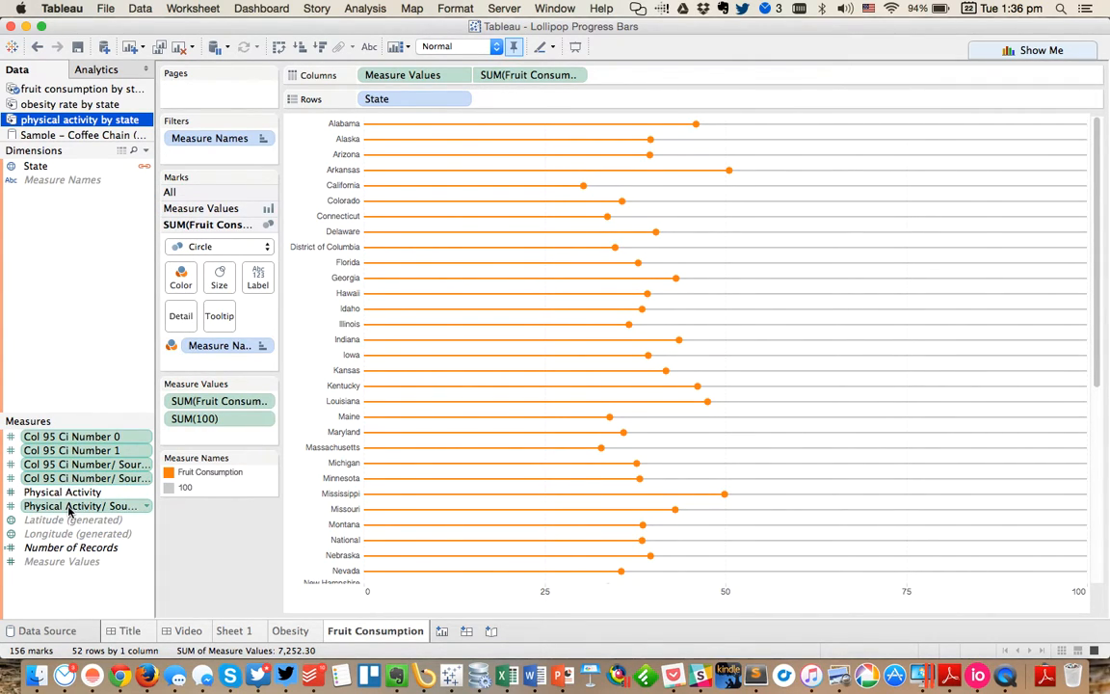
{"action": "right_click", "coordinate": [69, 507]}
{"action": "mouse_move", "coordinate": [124, 372]}
{"action": "left_click", "coordinate": [92, 347]}
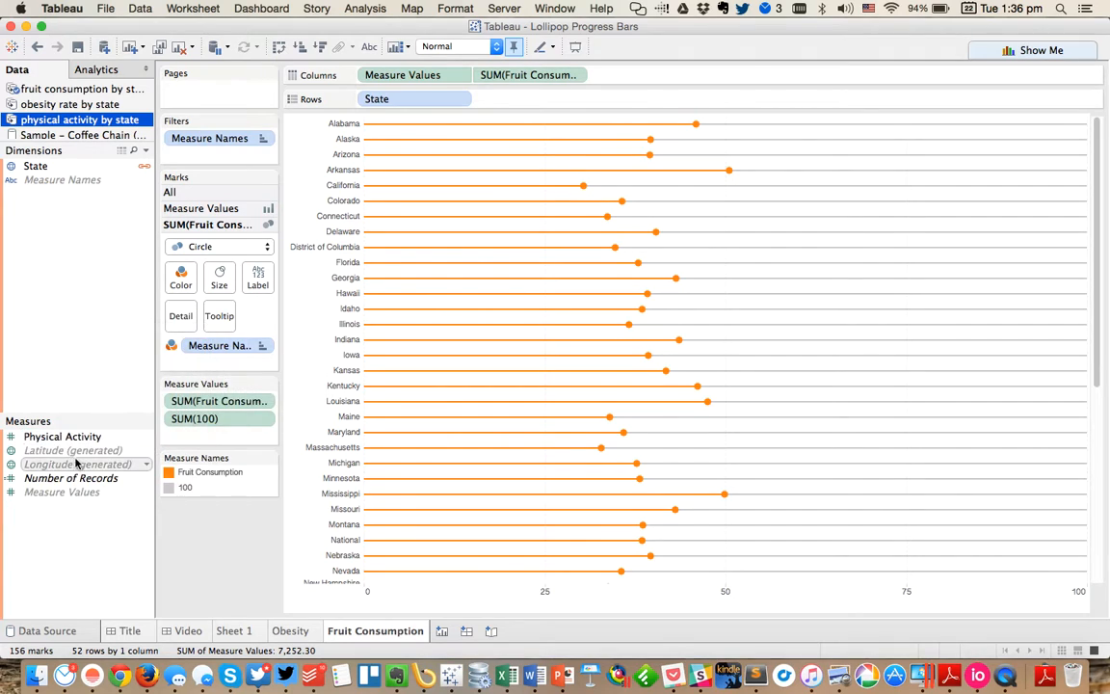
Set the default number format of Physical Activity to Number (Custom) with one decimal place and a % suffix.
{"action": "left_click", "coordinate": [73, 438]}
{"action": "right_click", "coordinate": [77, 439]}
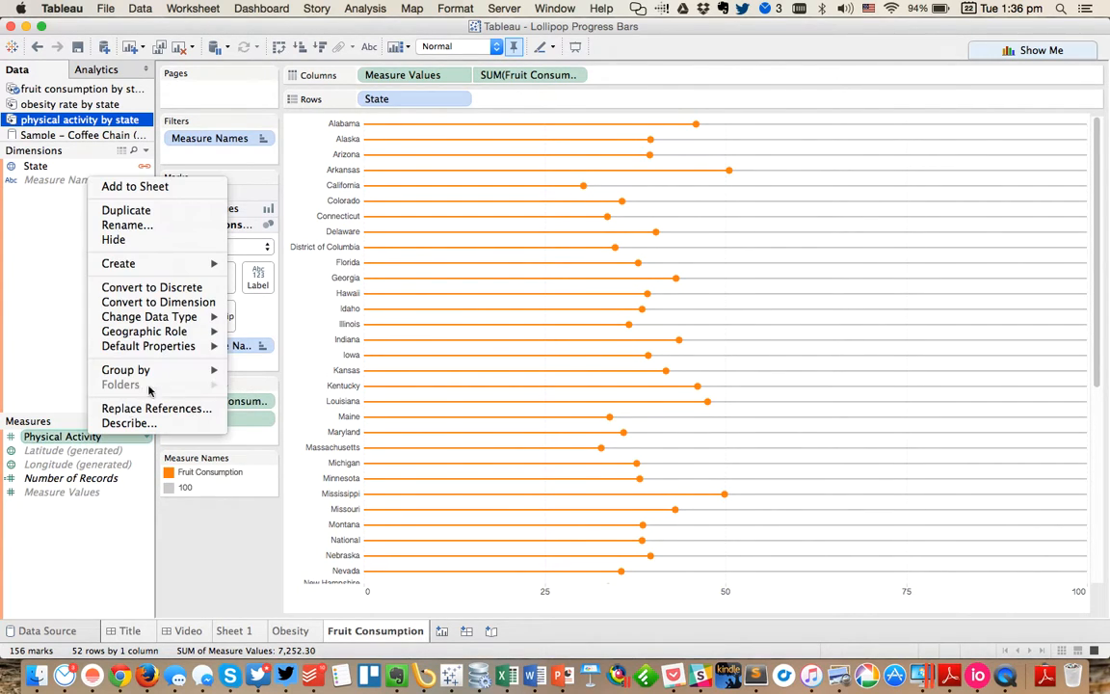
{"action": "mouse_move", "coordinate": [200, 320]}
{"action": "mouse_move", "coordinate": [193, 346]}
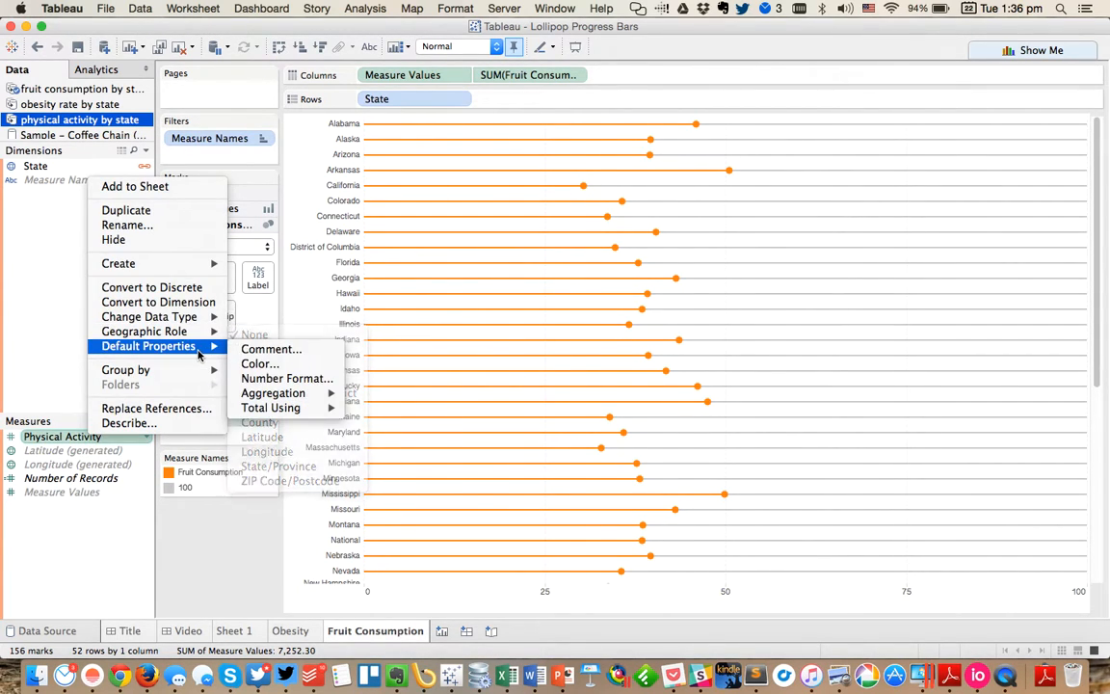
{"action": "left_click", "coordinate": [271, 379]}
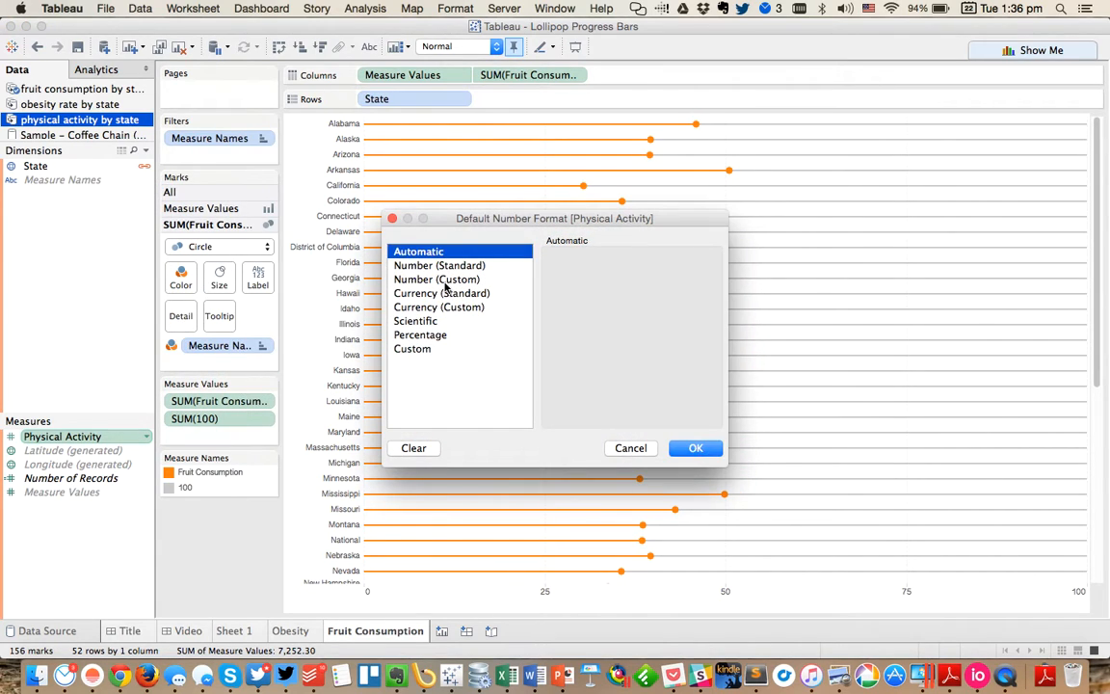
{"action": "left_click", "coordinate": [435, 335]}
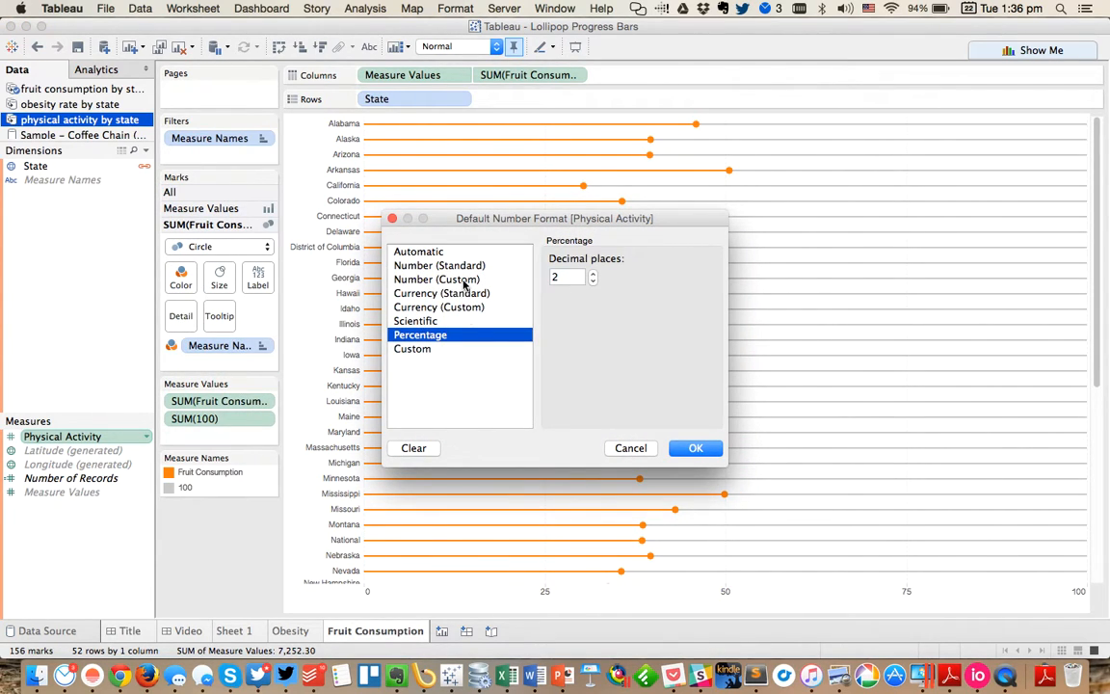
{"action": "left_click", "coordinate": [463, 280]}
{"action": "left_click", "coordinate": [594, 281]}
{"action": "left_click", "coordinate": [598, 388]}
{"action": "left_click", "coordinate": [698, 452]}
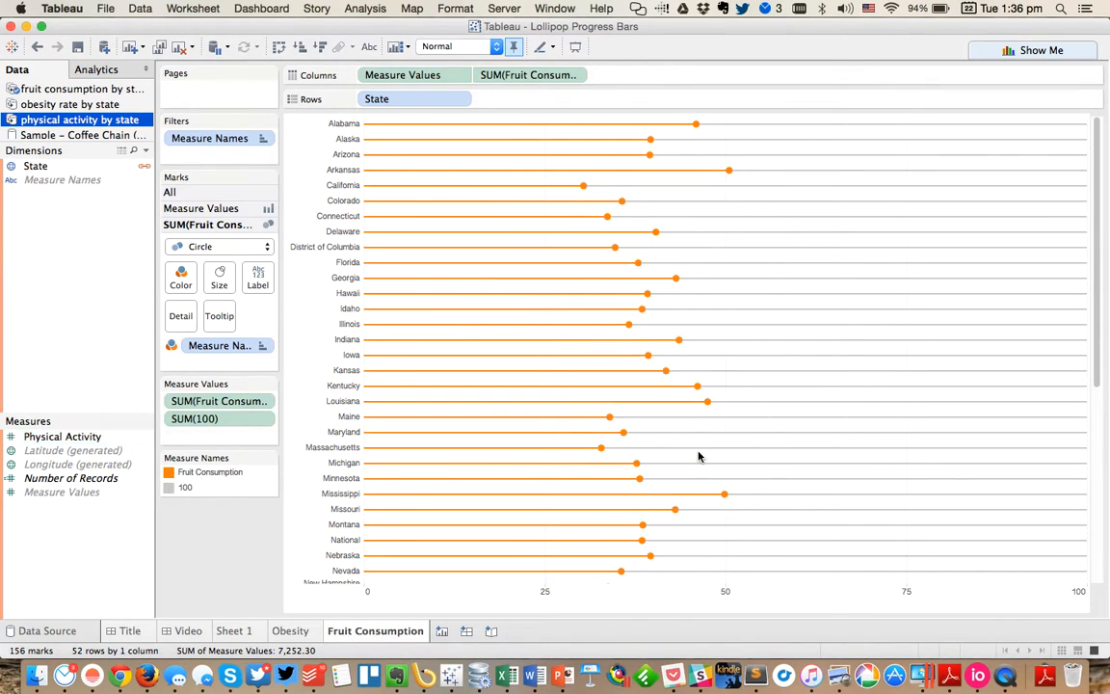
{"action": "left_click_drag", "start_coordinate": [48, 437], "coordinate": [614, 78]}
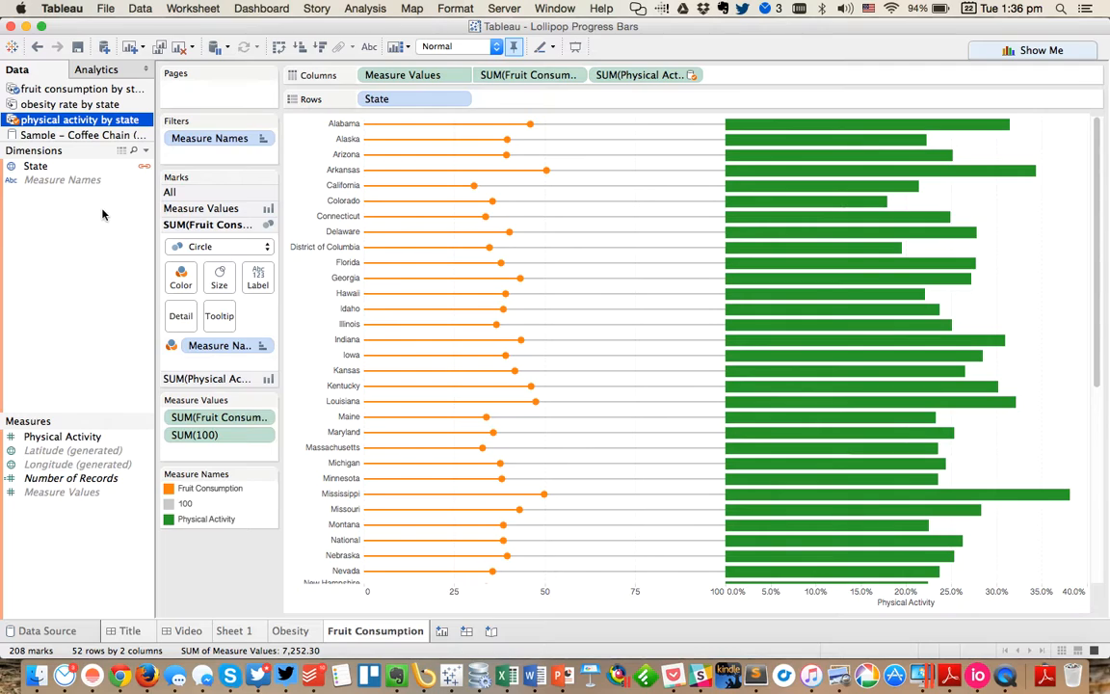
{"action": "right_click", "coordinate": [59, 356]}
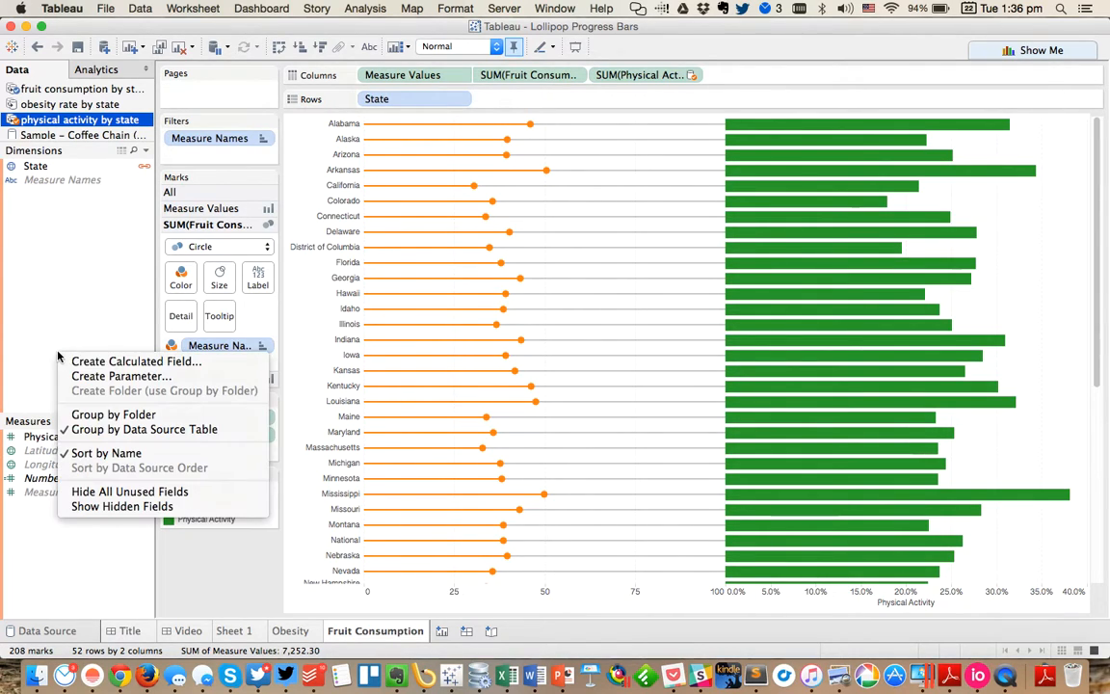
{"action": "left_click", "coordinate": [70, 96]}
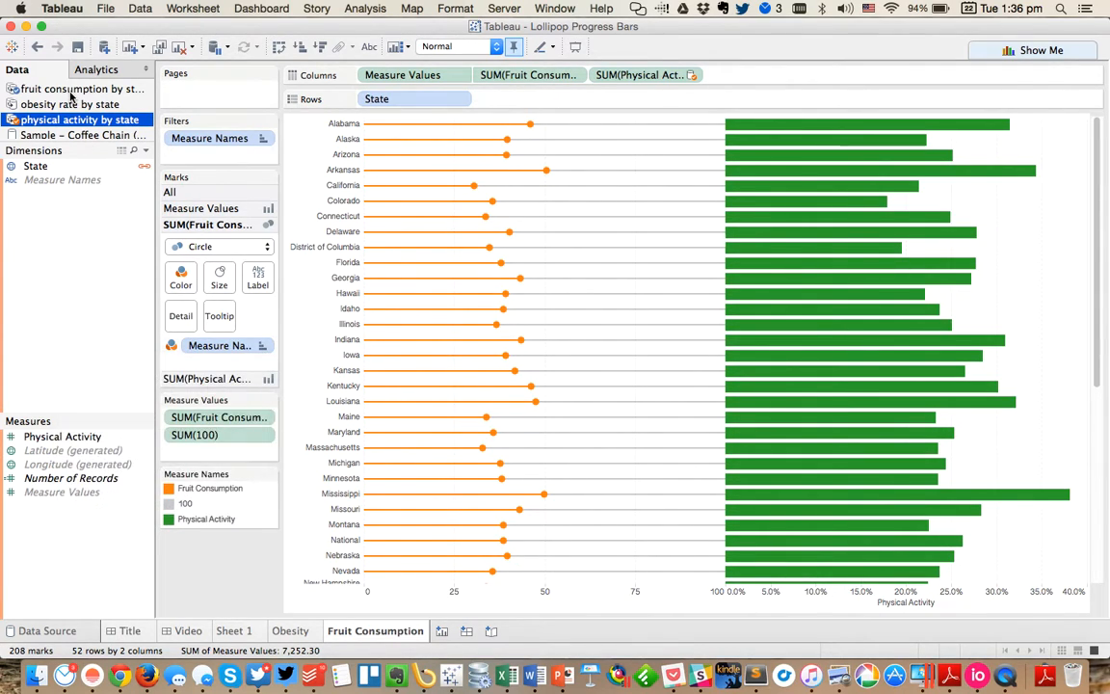
{"action": "left_click", "coordinate": [71, 89]}
{"action": "left_click_drag", "start_coordinate": [37, 434], "coordinate": [854, 597]}
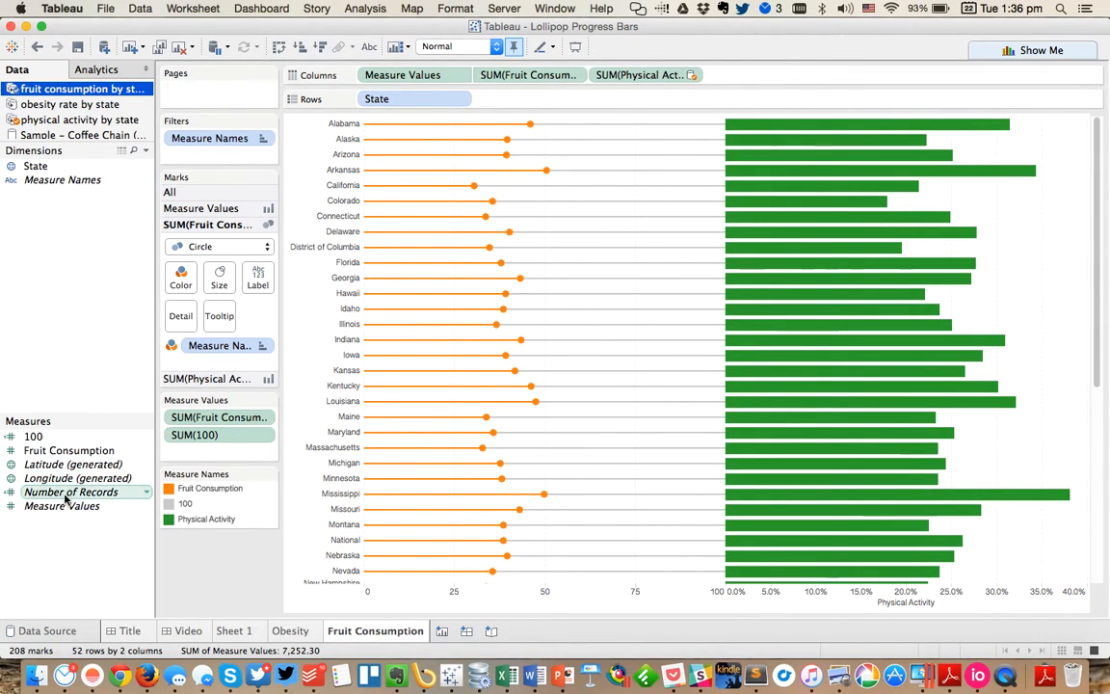
{"action": "left_click_drag", "start_coordinate": [56, 440], "coordinate": [801, 601]}
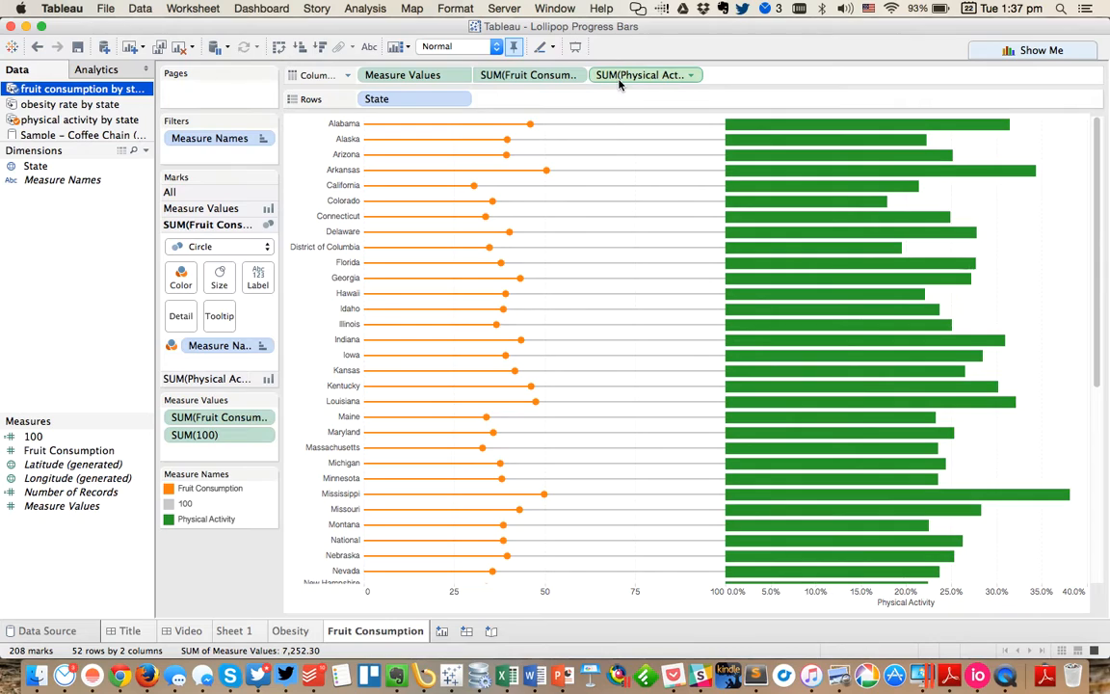
{"action": "left_click_drag", "start_coordinate": [618, 75], "coordinate": [116, 299]}
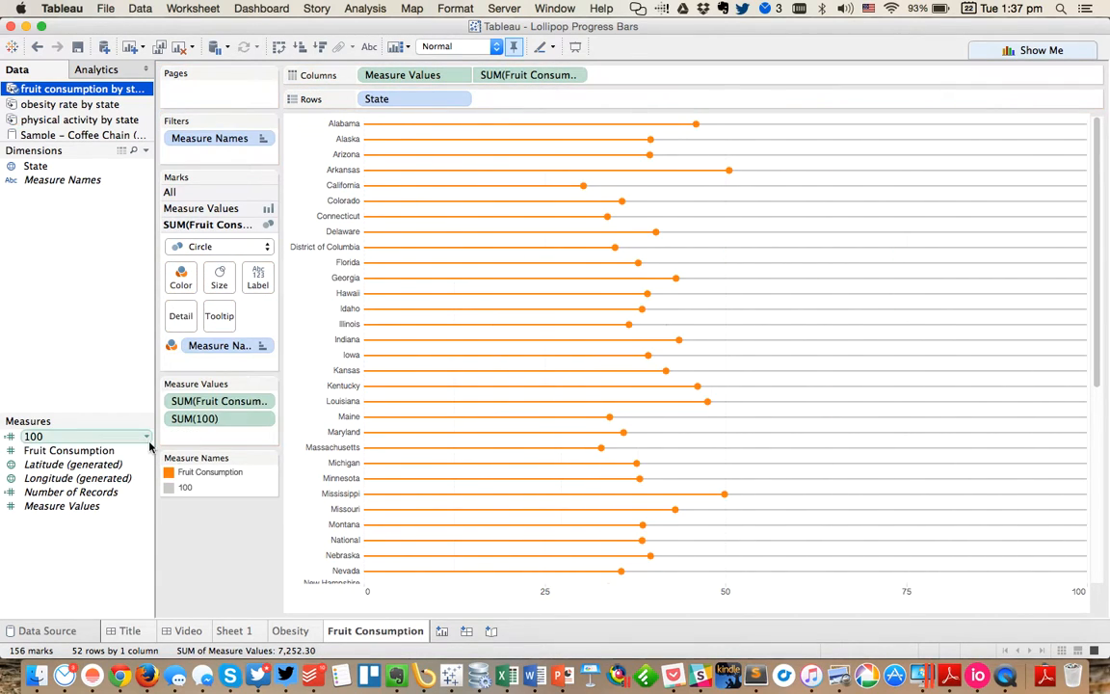
Add a new worksheet after the Fruit Consumption sheet and try to name it Fruit Consumption as well.
{"action": "left_click", "coordinate": [442, 633]}
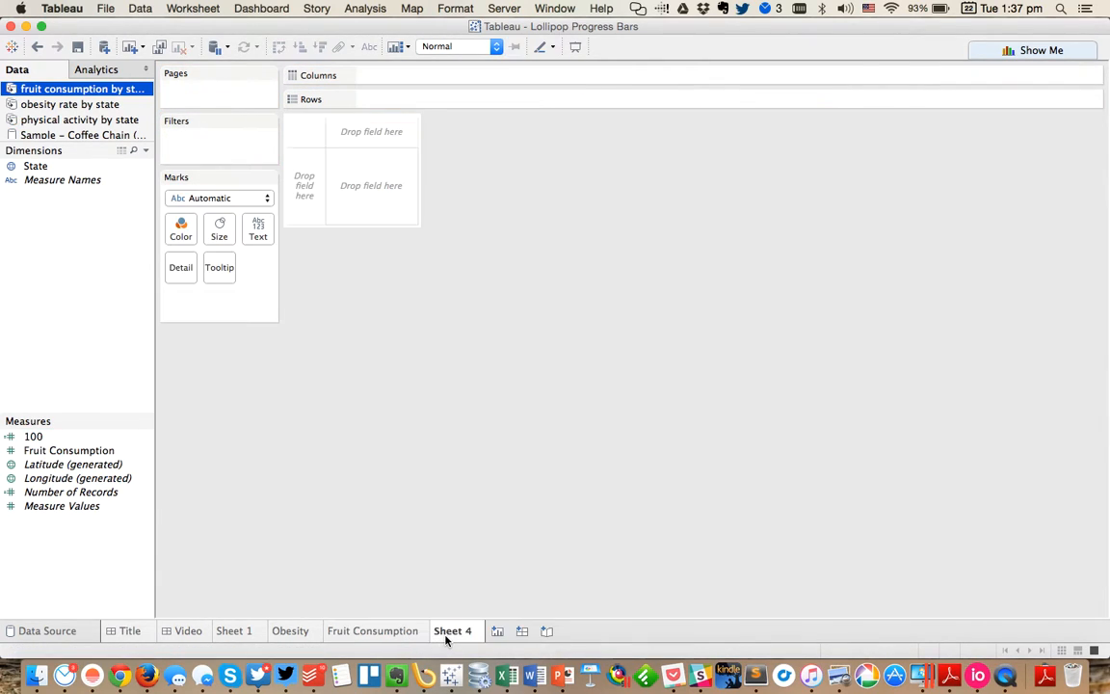
{"action": "double_click", "coordinate": [445, 633]}
{"action": "type", "text": "Fruit Consum"}
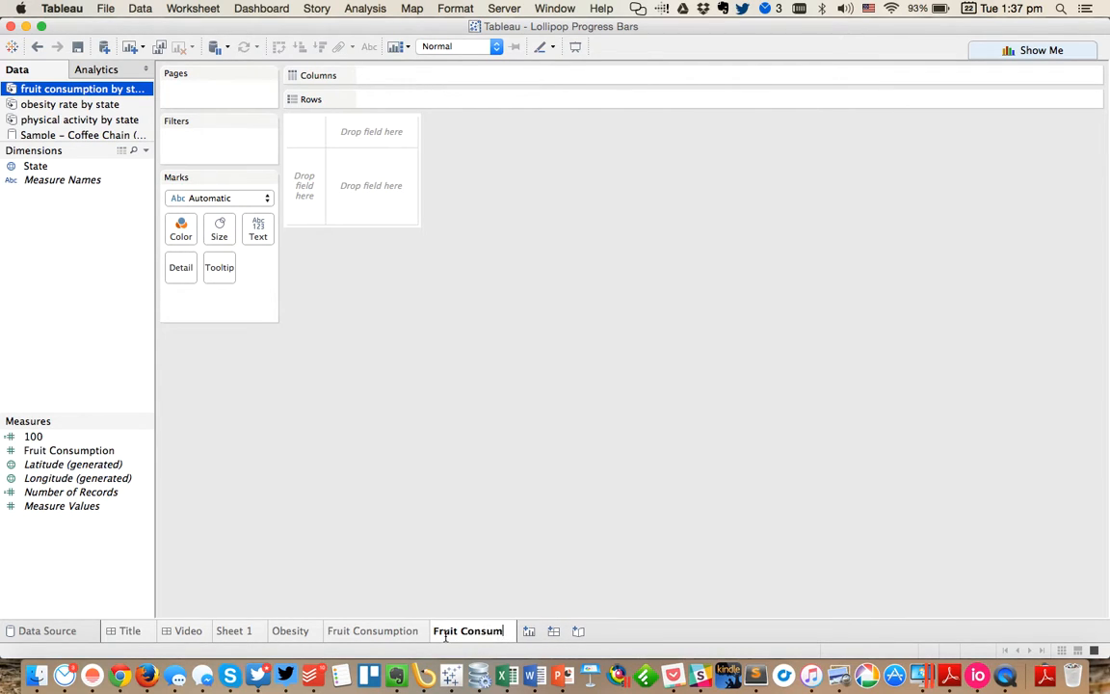
{"action": "type", "text": "ption"}
{"action": "key", "text": "Return"}
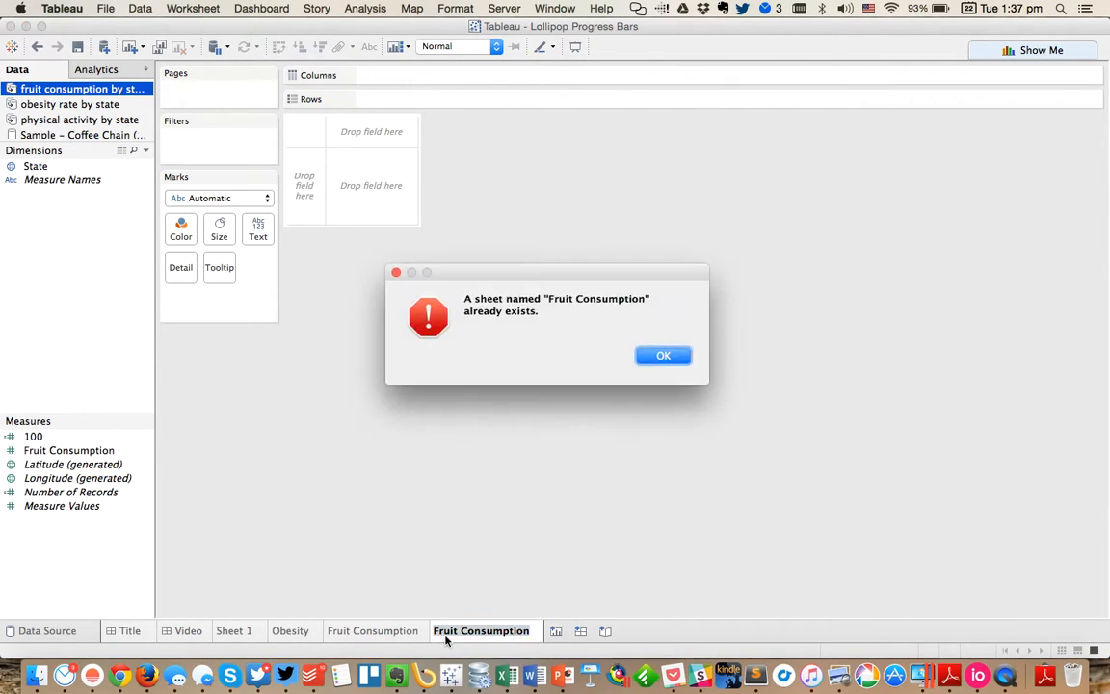
{"action": "left_click", "coordinate": [679, 366]}
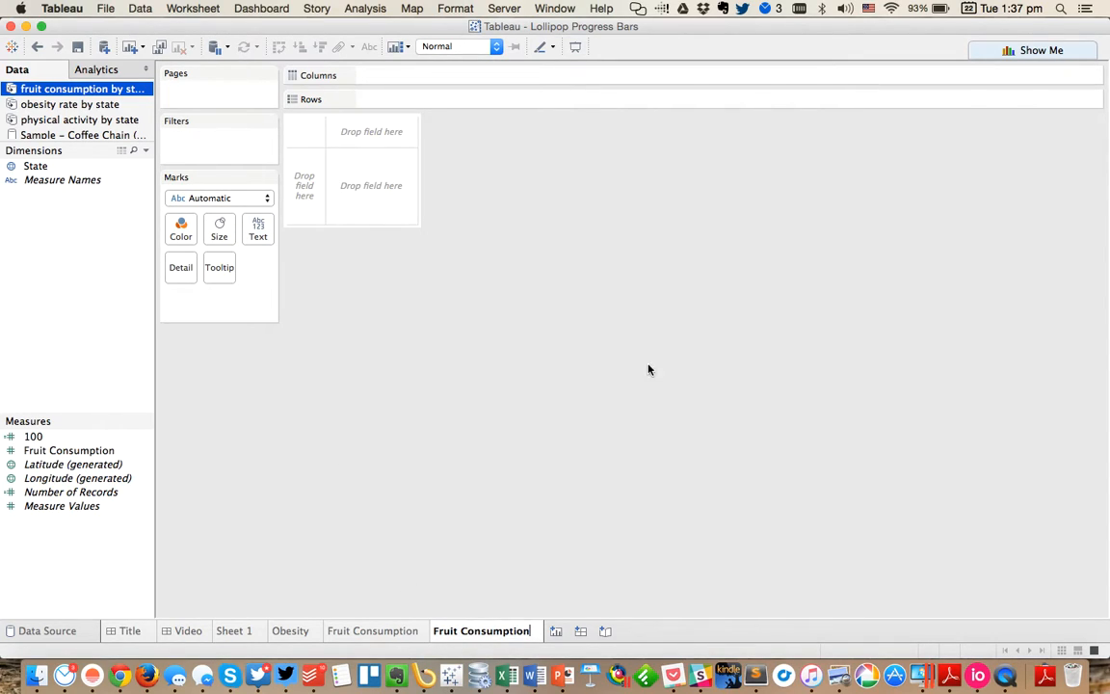
Rename the new worksheet as Physical Activity.
{"action": "key", "text": "super+a"}
{"action": "type", "text": "P"}
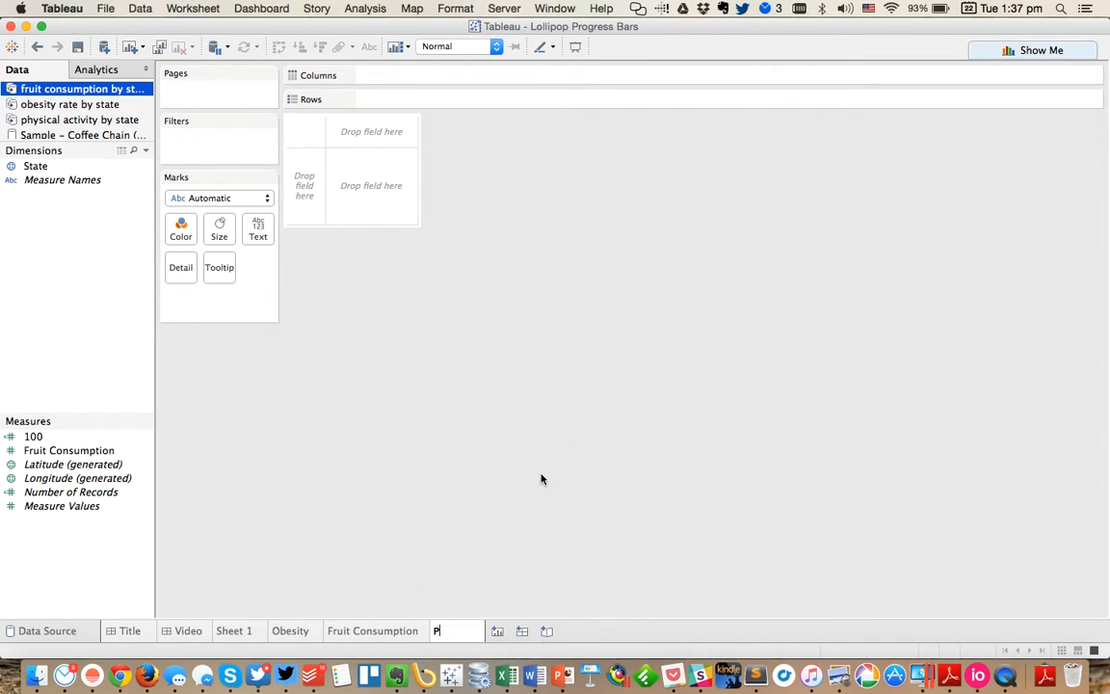
{"action": "type", "text": "hysical Activity"}
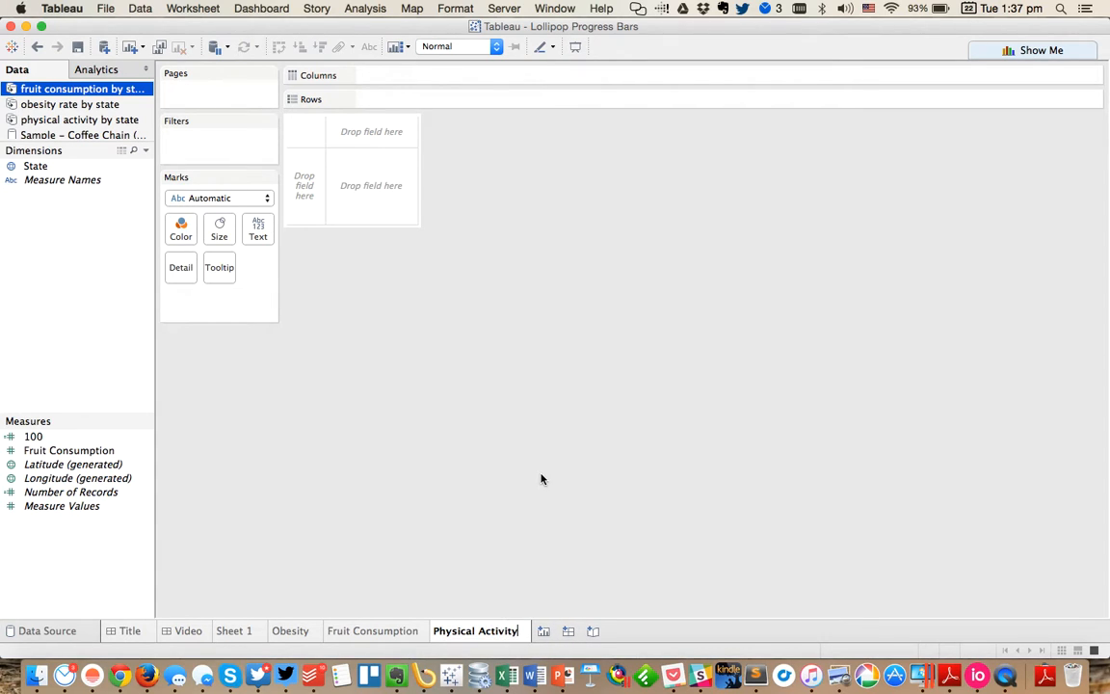
{"action": "key", "text": "Return"}
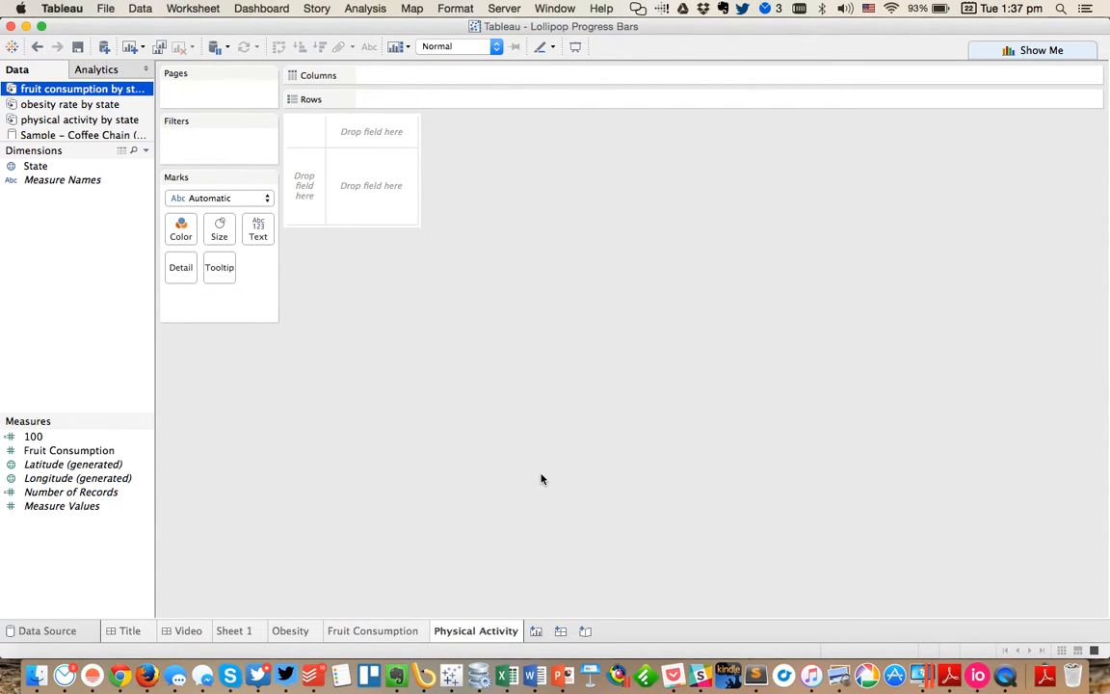
Build a horizontal bar chart of Physical Activity by State from the physical activity by state data source.
{"action": "left_click", "coordinate": [61, 119]}
{"action": "left_click_drag", "start_coordinate": [35, 165], "coordinate": [299, 193]}
{"action": "left_click_drag", "start_coordinate": [60, 437], "coordinate": [396, 81]}
Create a calculated field named 100 with the value 100 and combine it with Physical Activity on the chart's shared axis.
{"action": "right_click", "coordinate": [82, 377]}
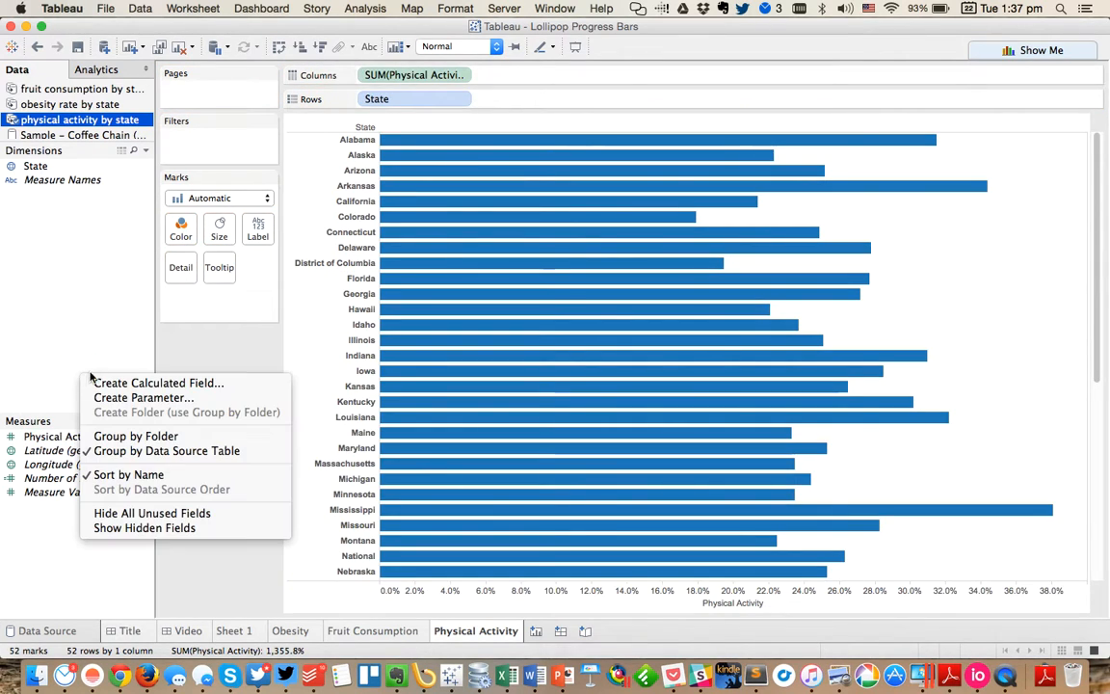
{"action": "left_click", "coordinate": [106, 384]}
{"action": "type", "text": "100"}
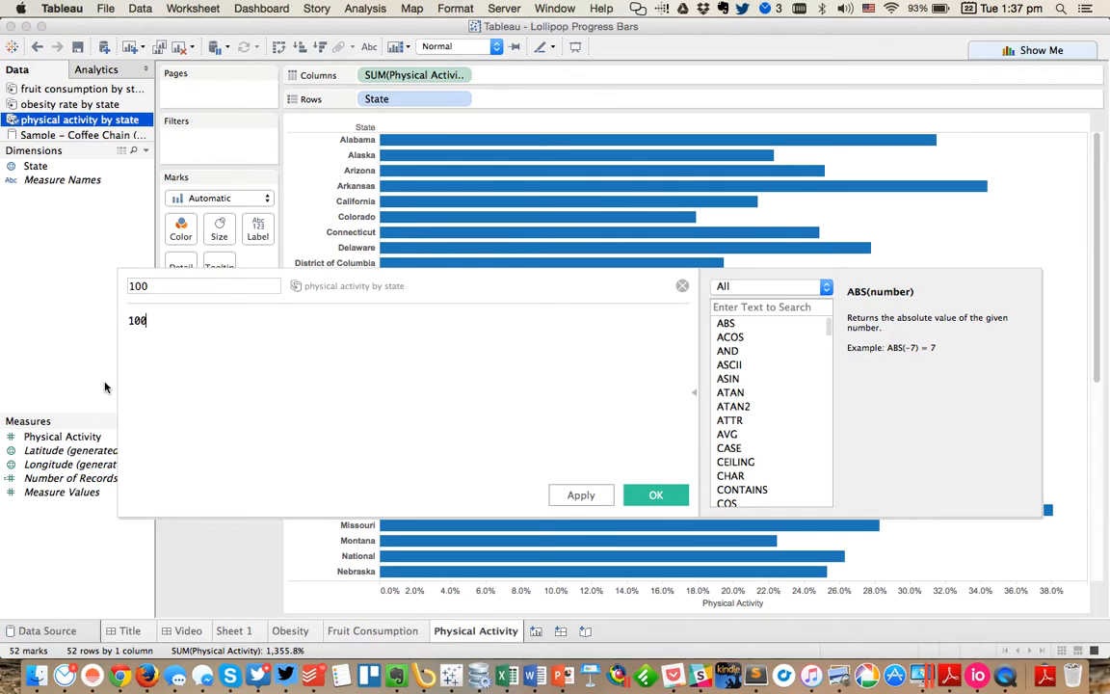
{"action": "left_click", "coordinate": [656, 494]}
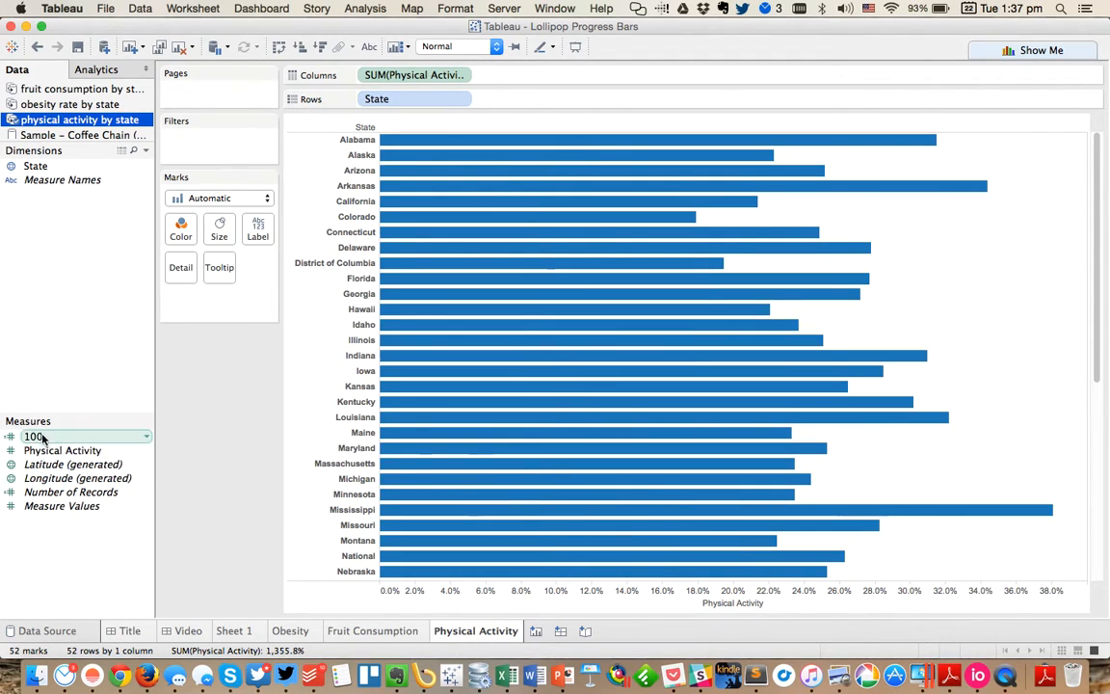
{"action": "left_click_drag", "start_coordinate": [69, 436], "coordinate": [461, 609]}
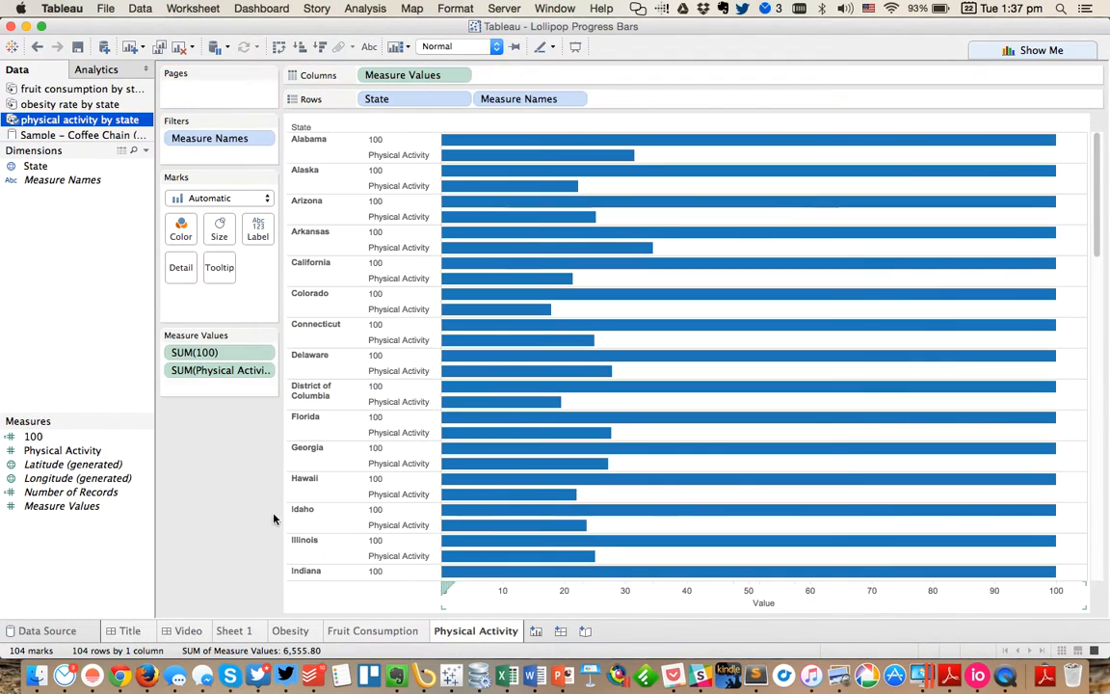
Colour the marks by Measure Names instead of splitting the rows by it, and set the mark type to Bar.
{"action": "left_click_drag", "start_coordinate": [488, 99], "coordinate": [182, 225]}
{"action": "left_click", "coordinate": [200, 199]}
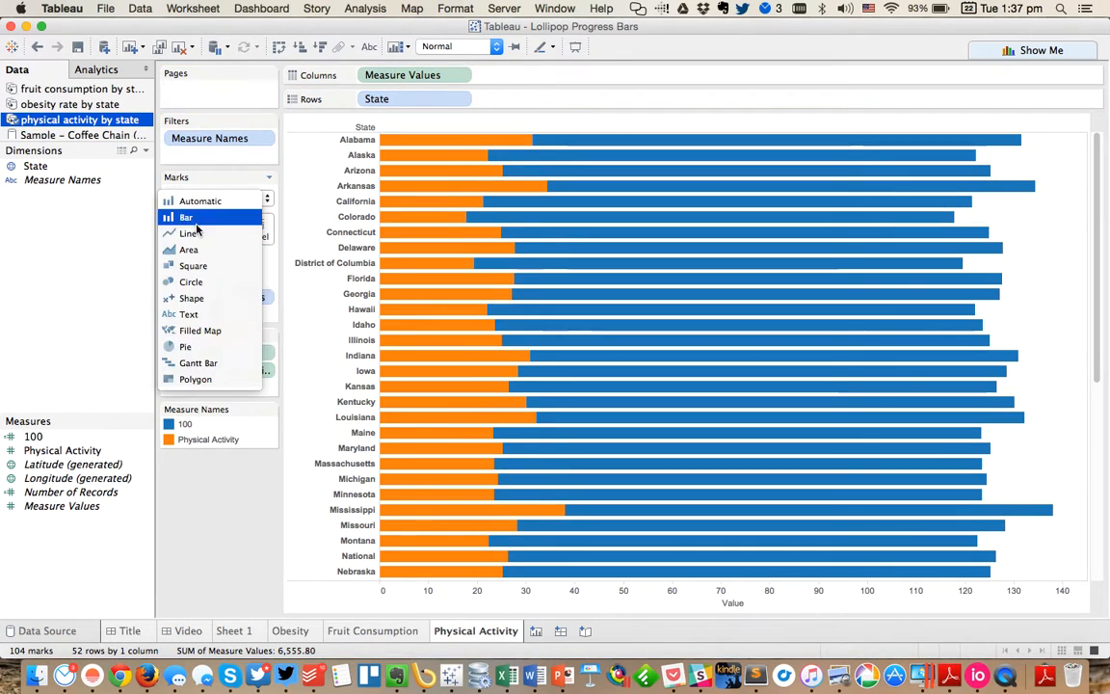
{"action": "left_click", "coordinate": [193, 217]}
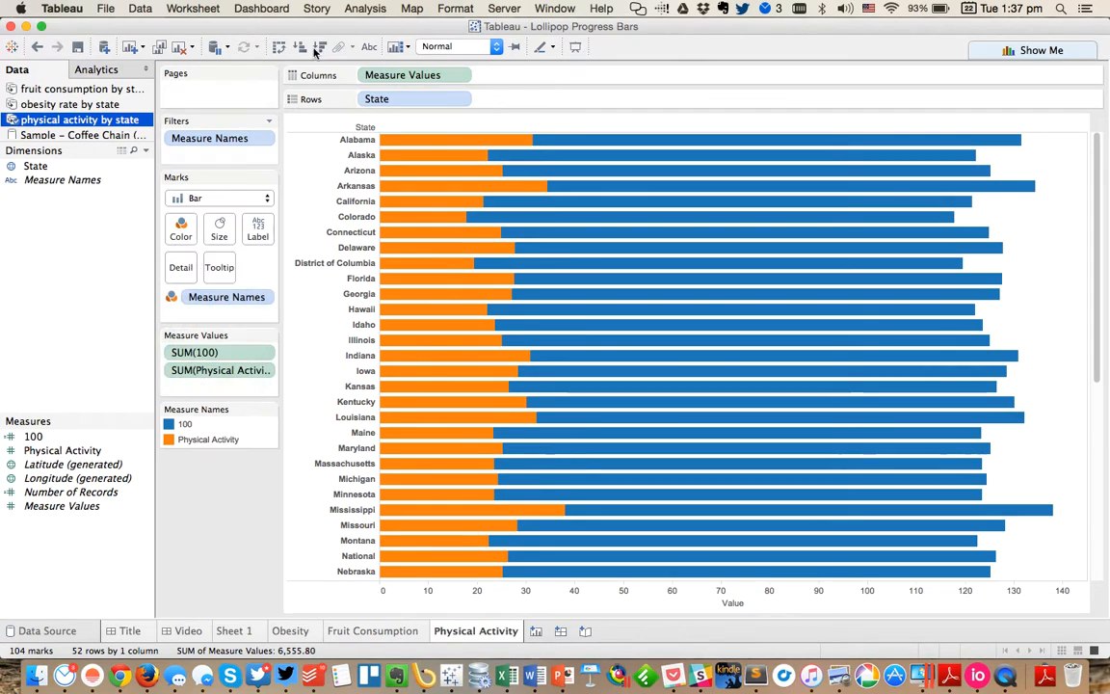
Turn off mark stacking and order the measures so that Physical Activity lies in front of 100.
{"action": "left_click", "coordinate": [366, 8]}
{"action": "mouse_move", "coordinate": [429, 56]}
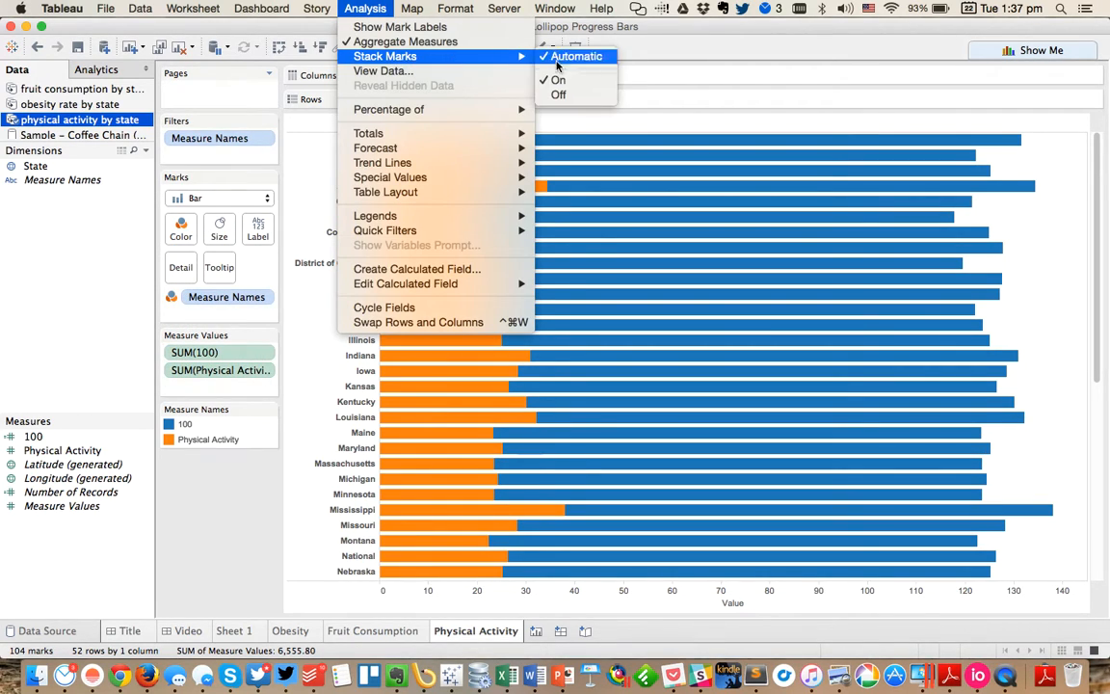
{"action": "left_click", "coordinate": [564, 97]}
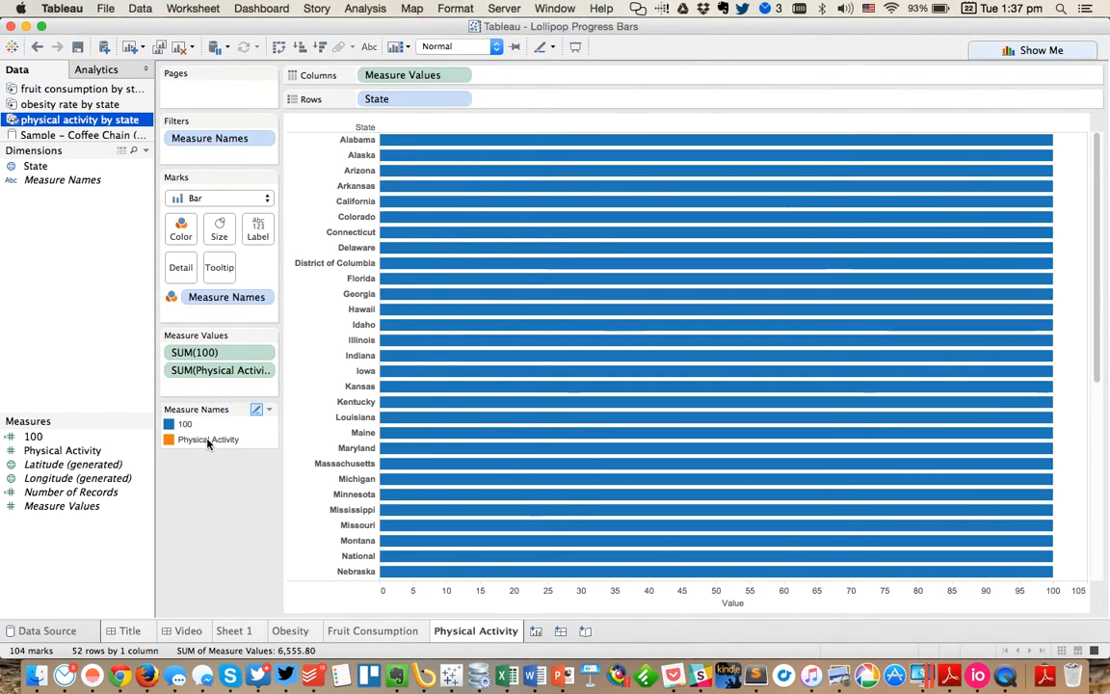
{"action": "left_click", "coordinate": [206, 435]}
{"action": "left_click_drag", "start_coordinate": [205, 426], "coordinate": [198, 422]}
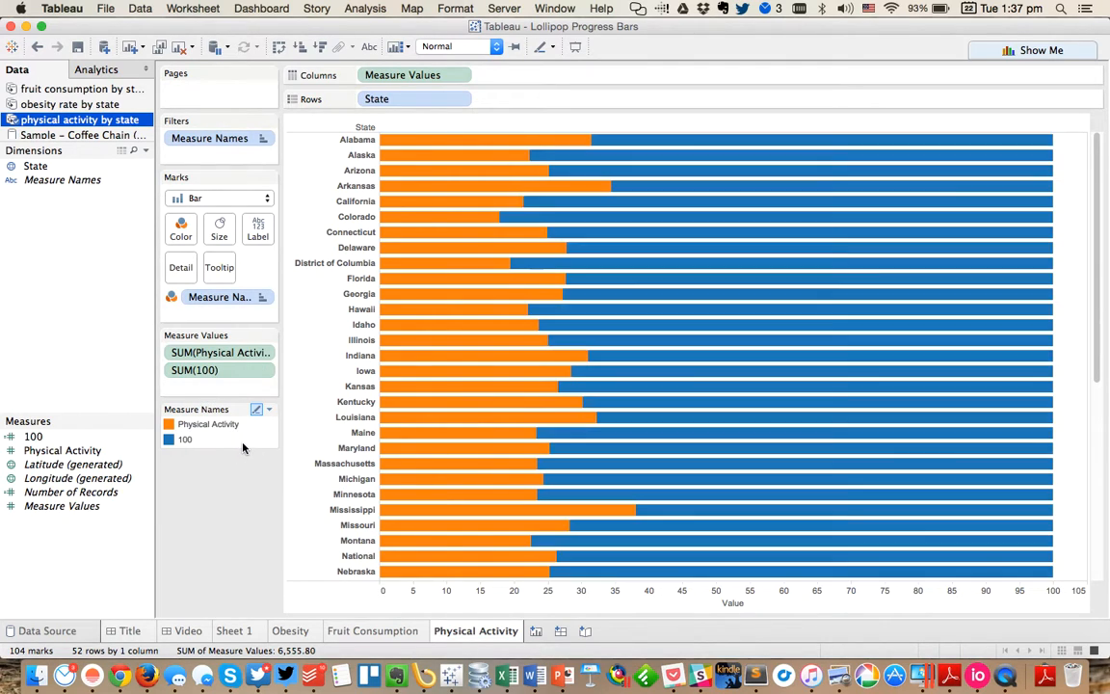
With the Tableau 20 palette, colour the 100 bars light gray and the Physical Activity bars green.
{"action": "double_click", "coordinate": [245, 447]}
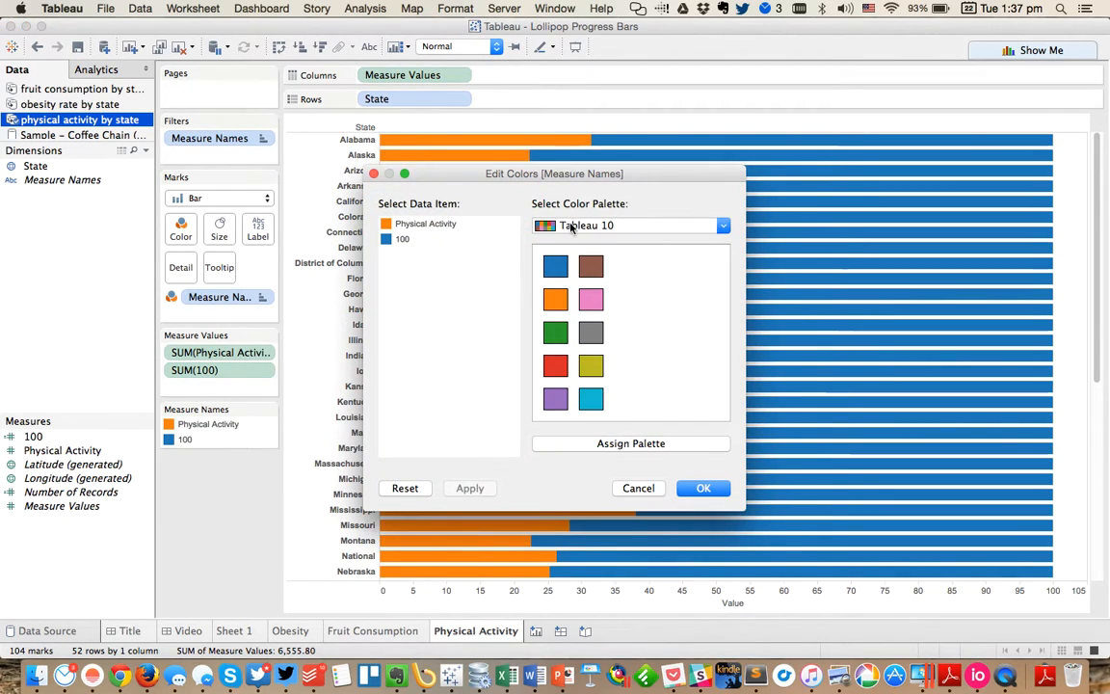
{"action": "left_click", "coordinate": [573, 227]}
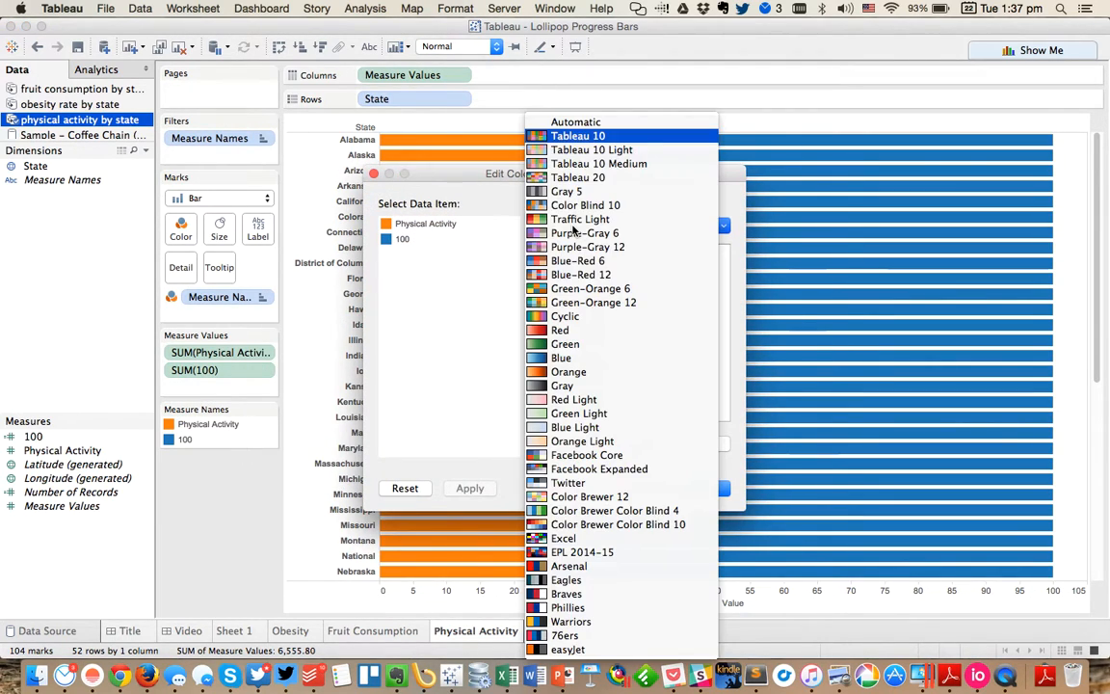
{"action": "left_click", "coordinate": [574, 178]}
{"action": "left_click", "coordinate": [661, 266]}
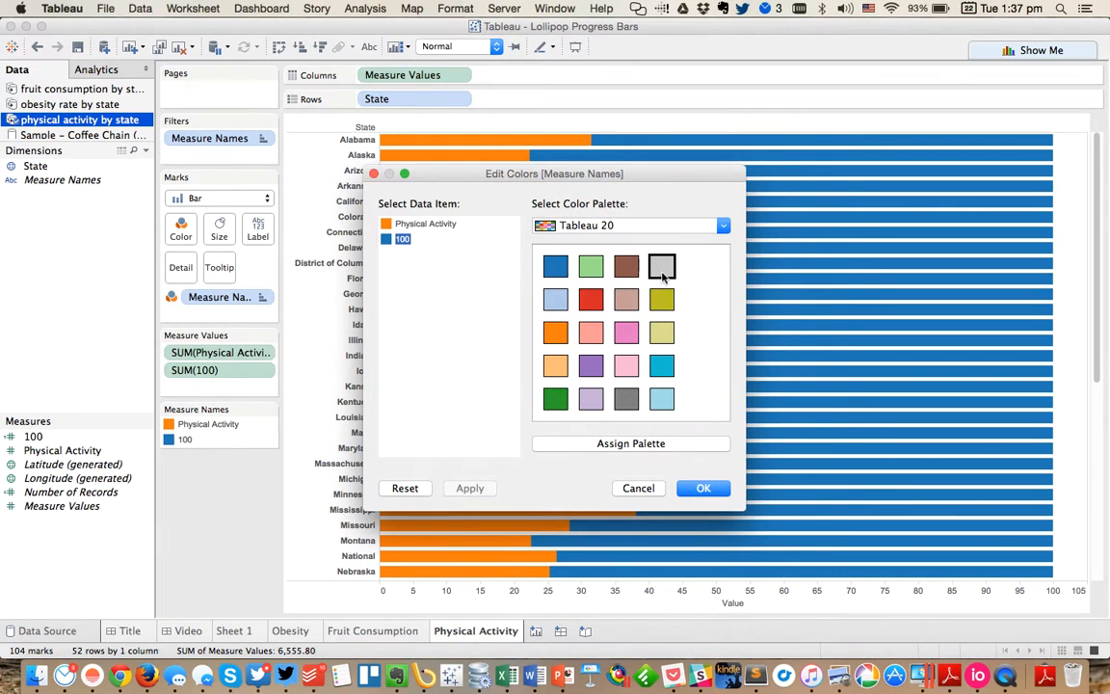
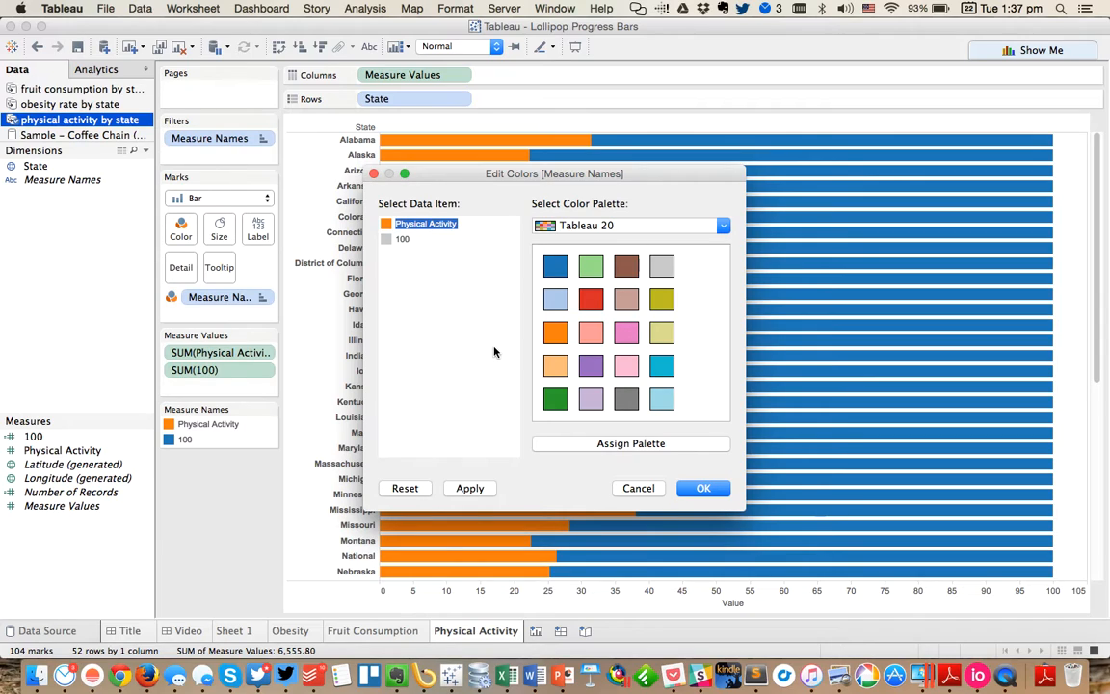
{"action": "left_click", "coordinate": [704, 488]}
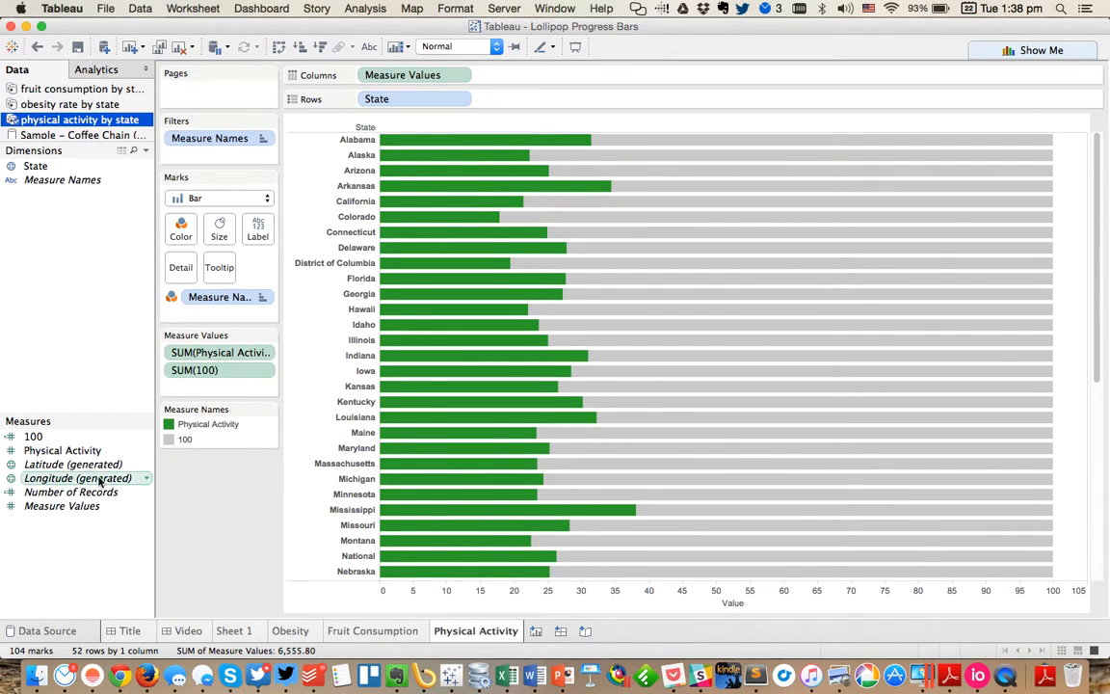
Add Physical Activity as a second, synchronized axis of the chart and hide that axis's header.
{"action": "left_click_drag", "start_coordinate": [60, 450], "coordinate": [439, 128]}
{"action": "right_click", "coordinate": [472, 136]}
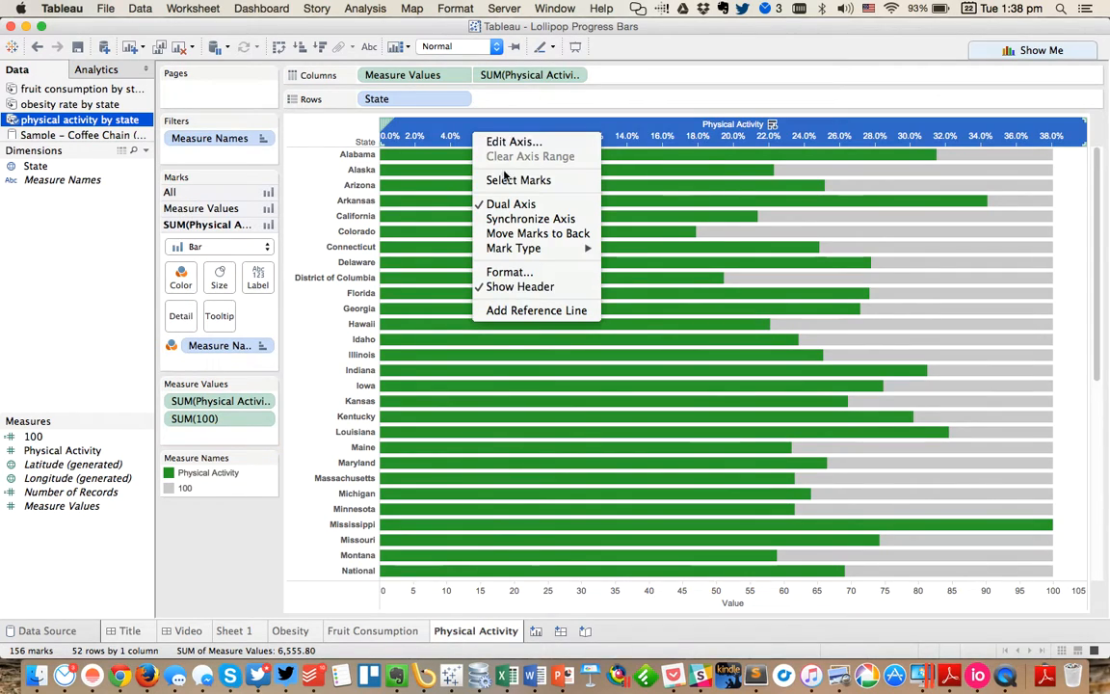
{"action": "left_click", "coordinate": [521, 219]}
{"action": "right_click", "coordinate": [511, 131]}
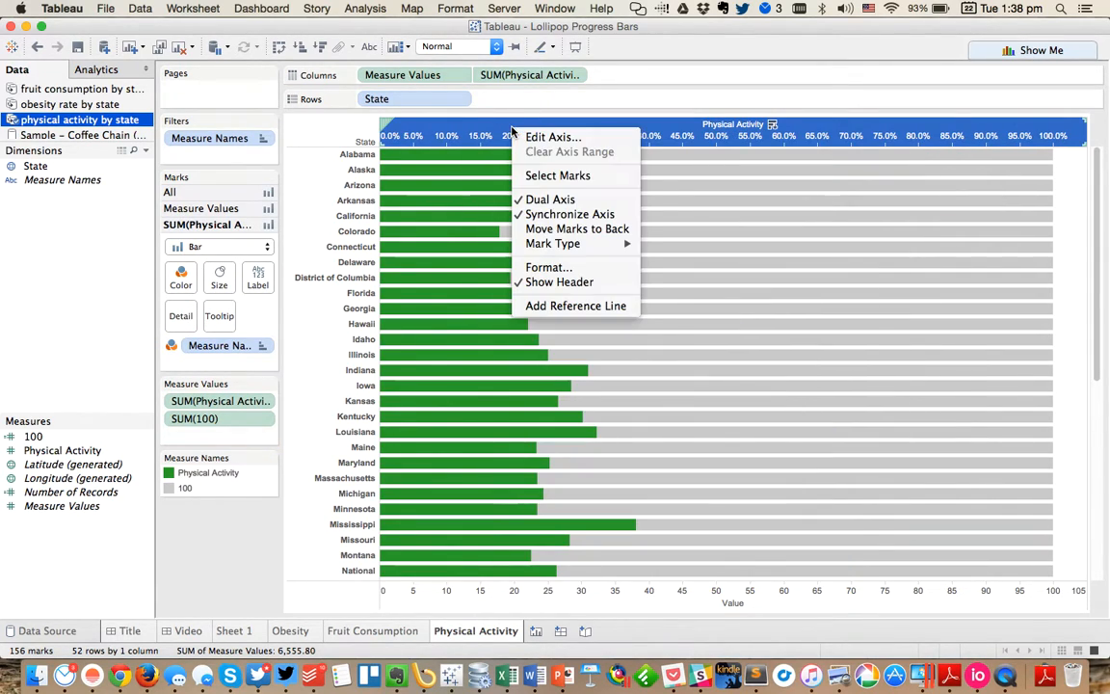
{"action": "left_click", "coordinate": [554, 283]}
Fix the end of the Measure Values axis at 100 and clear the axis title.
{"action": "double_click", "coordinate": [535, 589]}
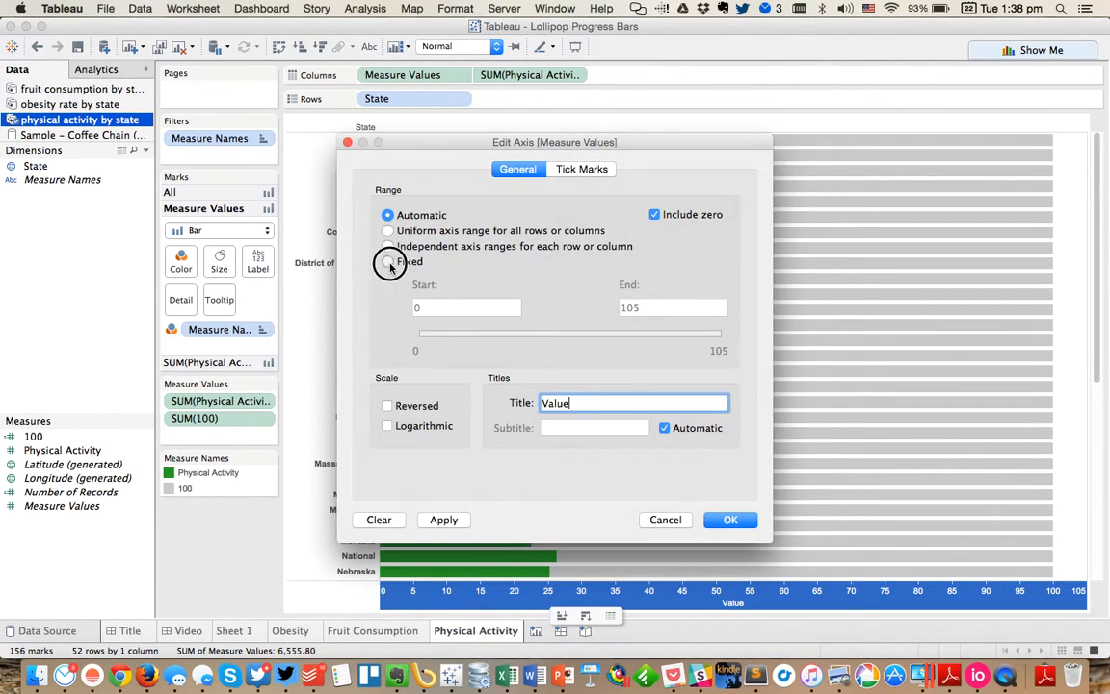
{"action": "left_click", "coordinate": [388, 263]}
{"action": "key", "text": "Tab"}
{"action": "key", "text": "Tab"}
{"action": "type", "text": "1"}
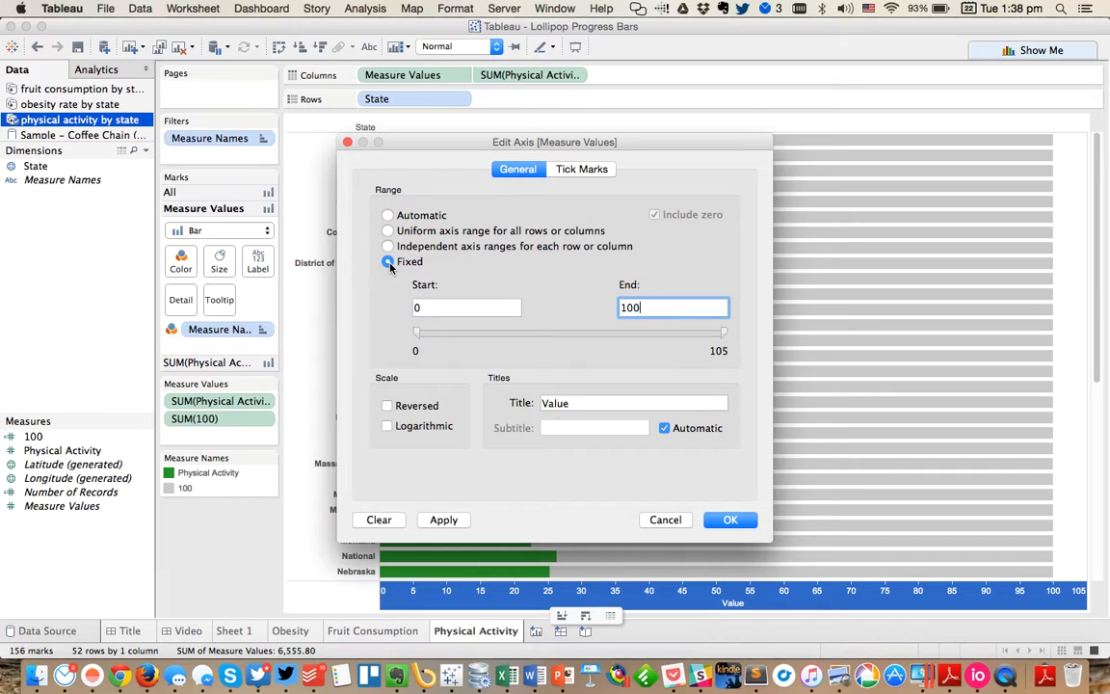
{"action": "key", "text": "Tab"}
{"action": "key", "text": "BackSpace"}
Set fixed major tick marks every 25 units on the Measure Values axis.
{"action": "left_click", "coordinate": [585, 169]}
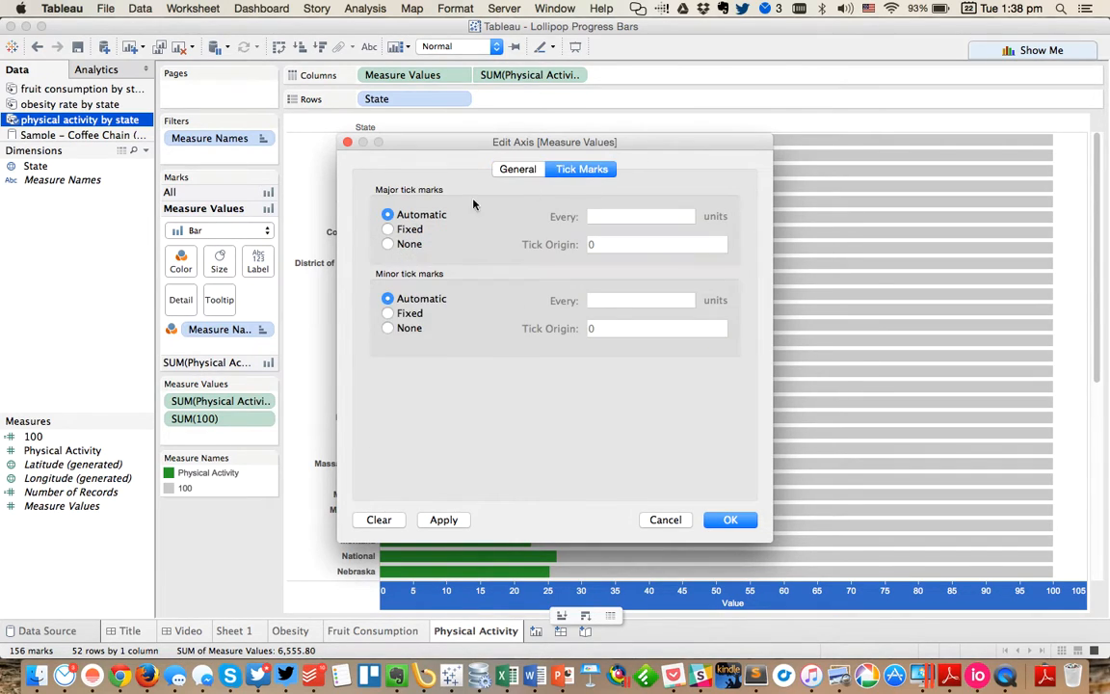
{"action": "left_click", "coordinate": [389, 230]}
{"action": "double_click", "coordinate": [578, 216]}
{"action": "type", "text": "25"}
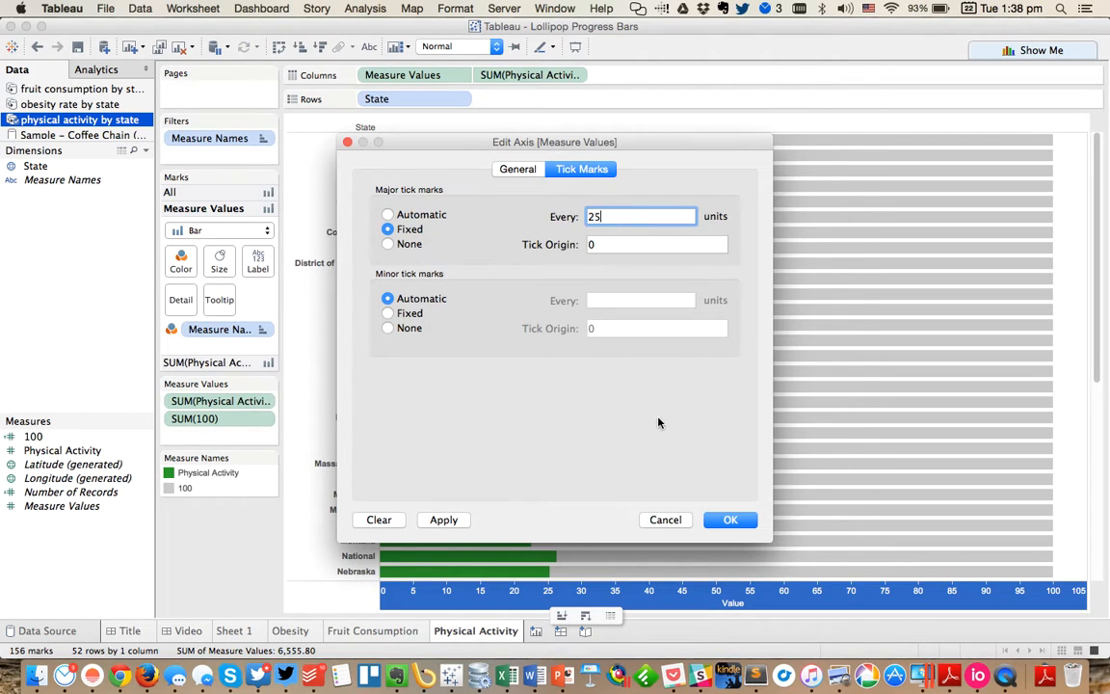
{"action": "left_click", "coordinate": [733, 520]}
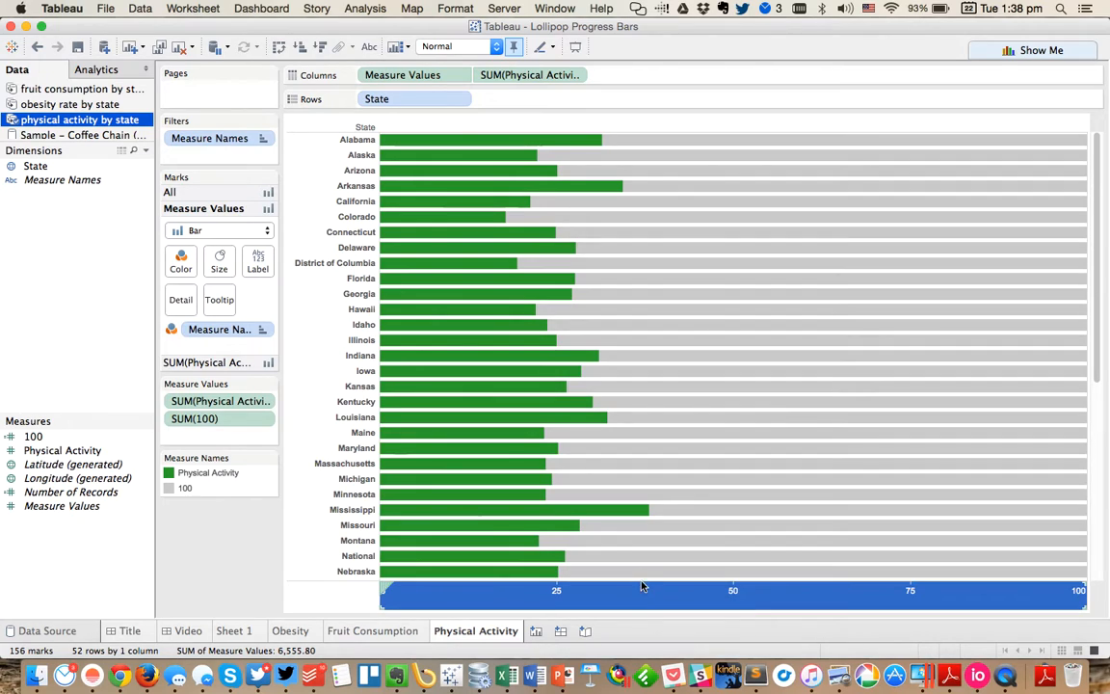
{"action": "left_click", "coordinate": [303, 587]}
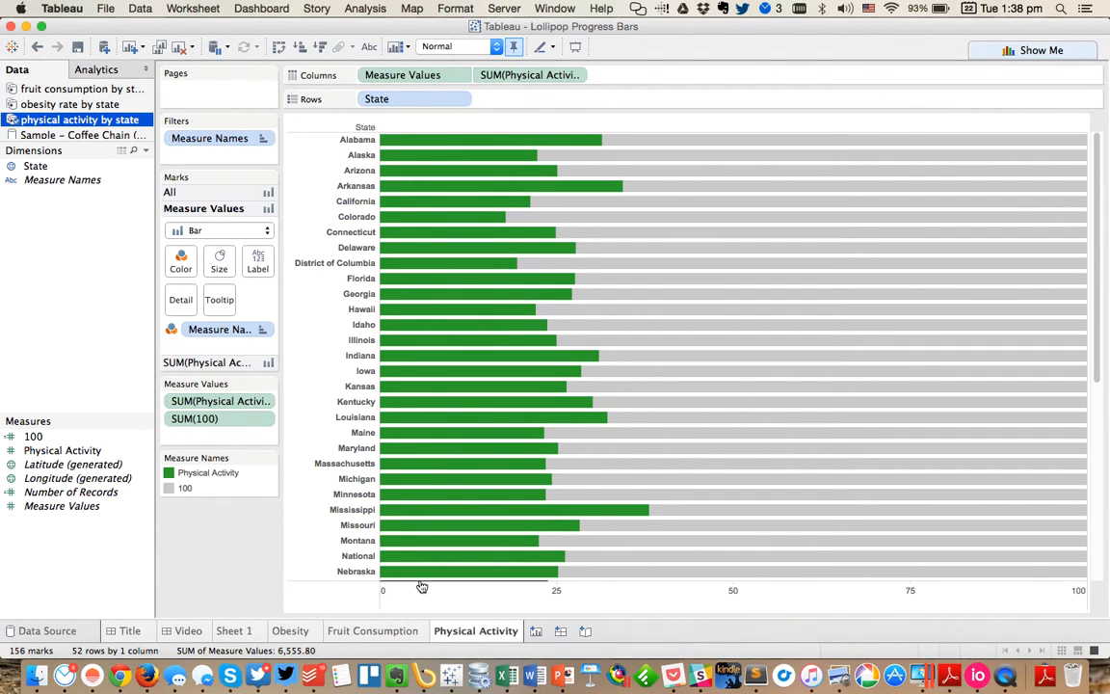
{"action": "mouse_move", "coordinate": [467, 585]}
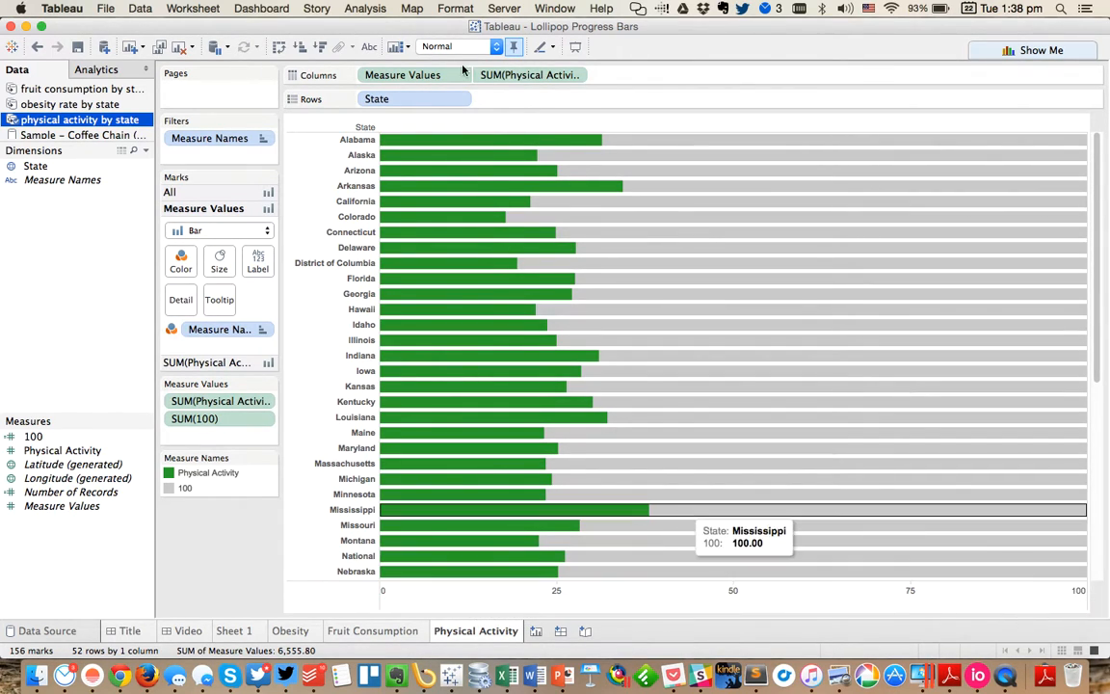
Copy the Fruit Consumption sheet's formatting to the Physical Activity sheet and hide its field labels for rows.
{"action": "left_click", "coordinate": [405, 634]}
{"action": "right_click", "coordinate": [405, 634]}
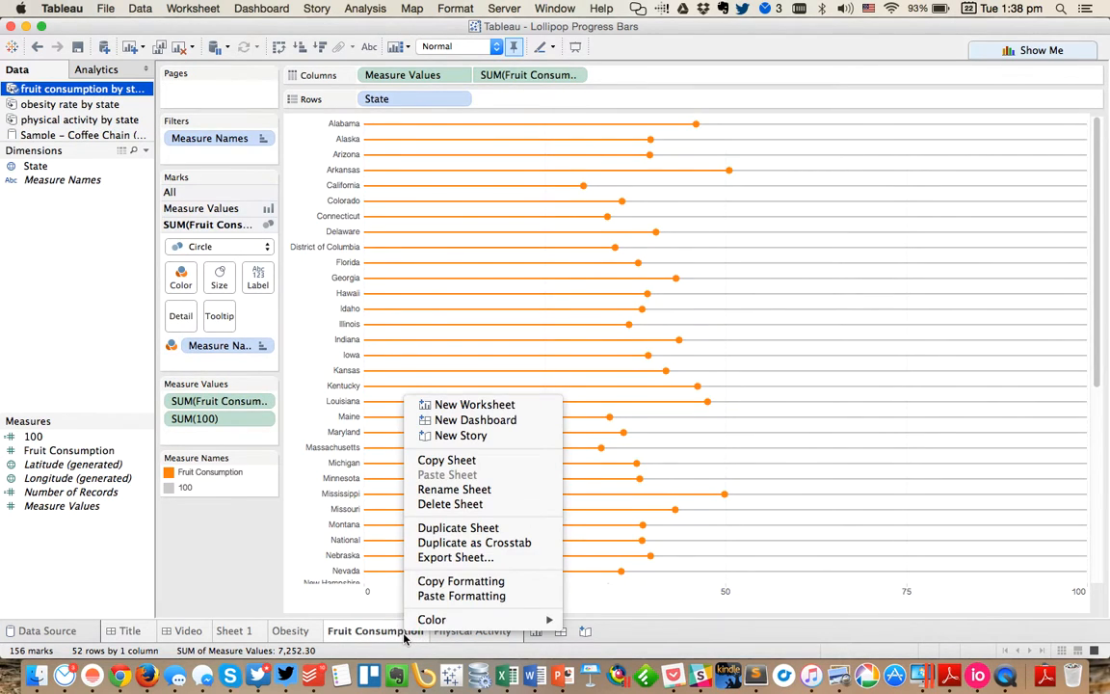
{"action": "left_click", "coordinate": [450, 581]}
{"action": "left_click", "coordinate": [470, 631]}
{"action": "right_click", "coordinate": [470, 632]}
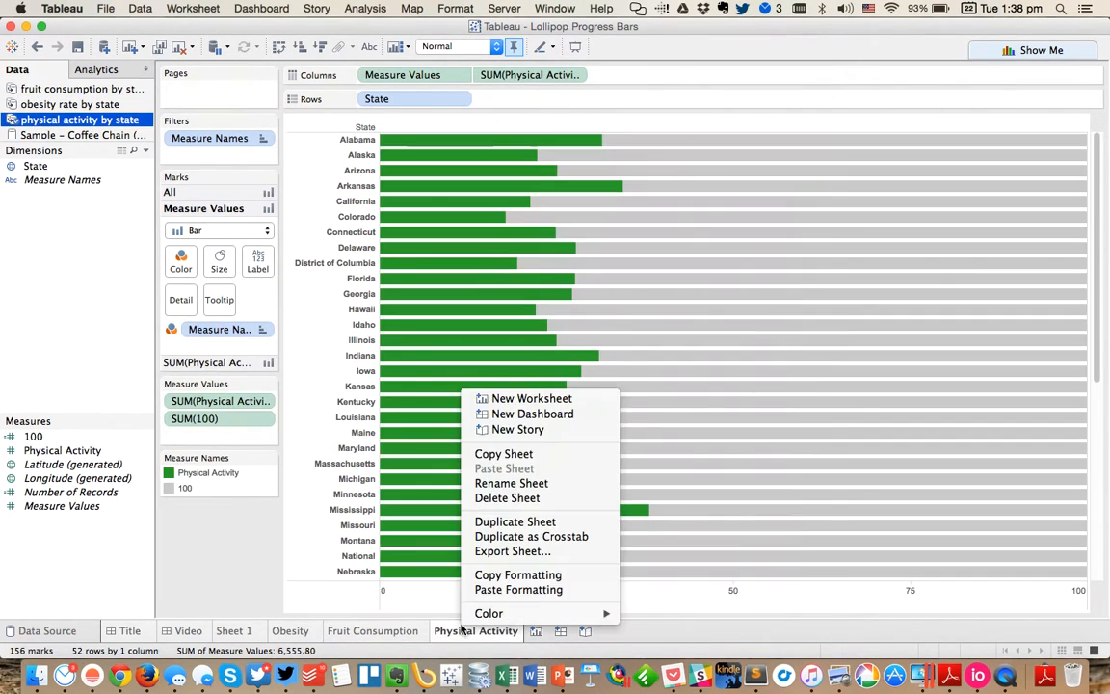
{"action": "left_click", "coordinate": [489, 589]}
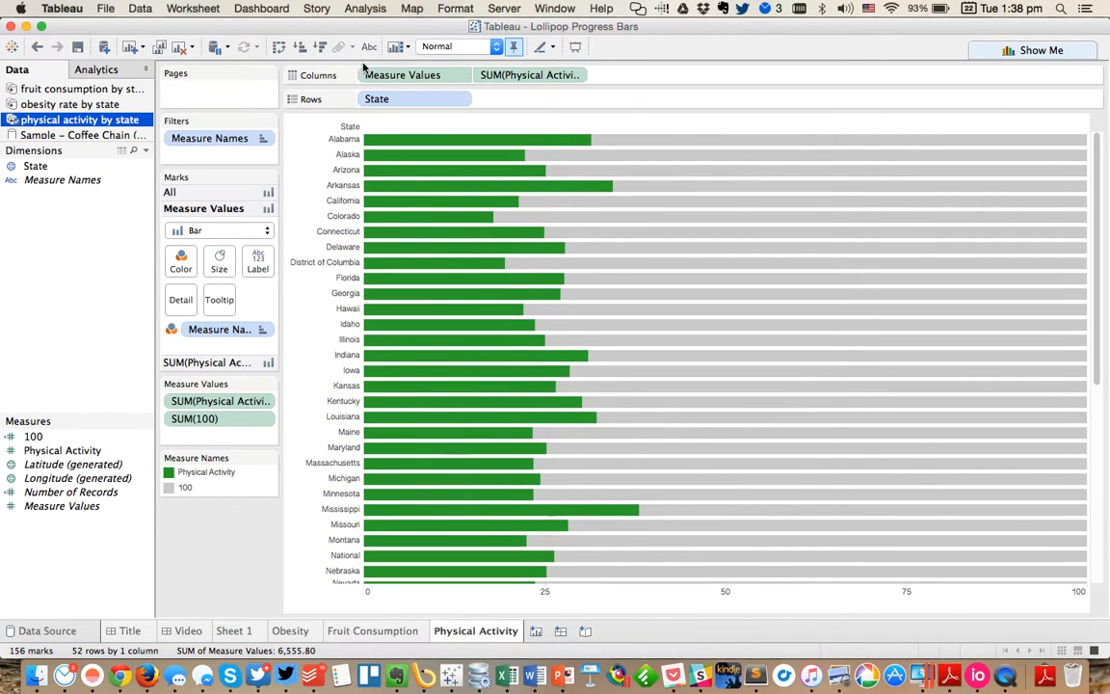
{"action": "right_click", "coordinate": [323, 127]}
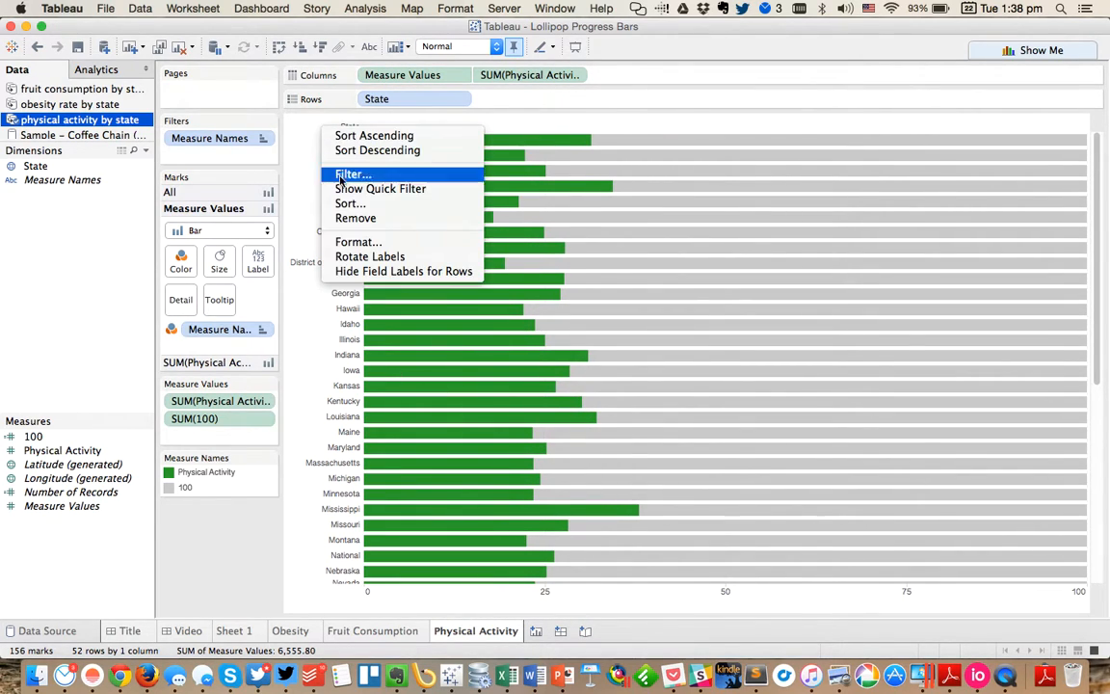
{"action": "left_click", "coordinate": [354, 274]}
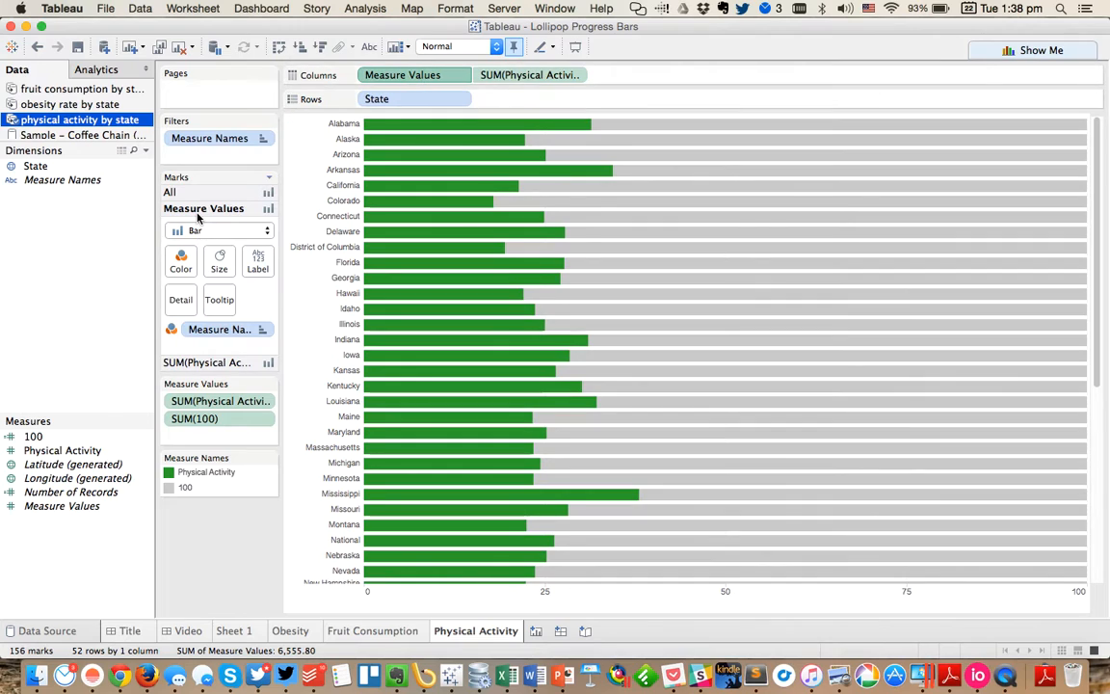
Shrink the Measure Values bars to thin lines and change the SUM(Physical Activity) marks to circles.
{"action": "left_click", "coordinate": [220, 261]}
{"action": "left_click_drag", "start_coordinate": [306, 301], "coordinate": [164, 295]}
{"action": "left_click", "coordinate": [169, 363]}
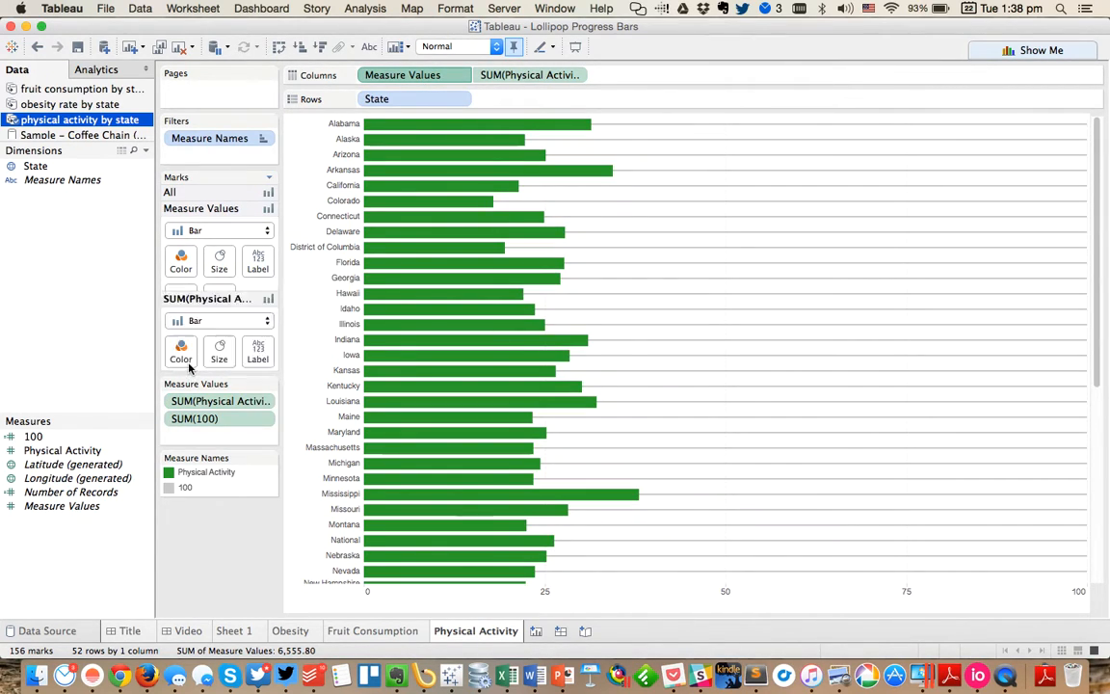
{"action": "left_click", "coordinate": [218, 248]}
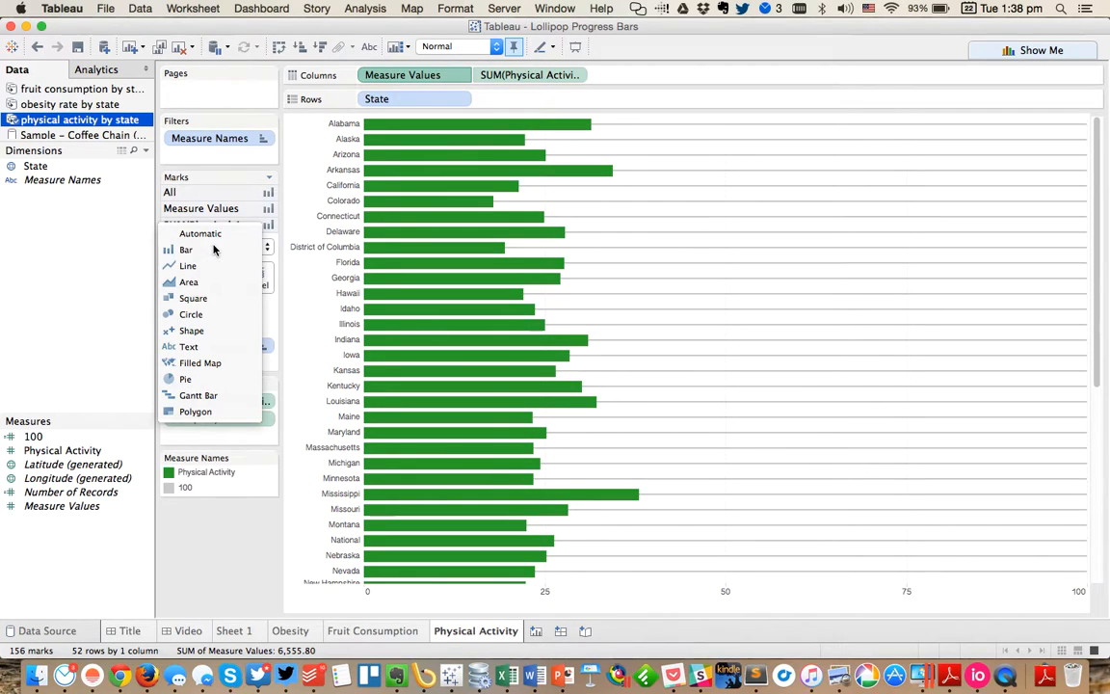
{"action": "left_click", "coordinate": [203, 315]}
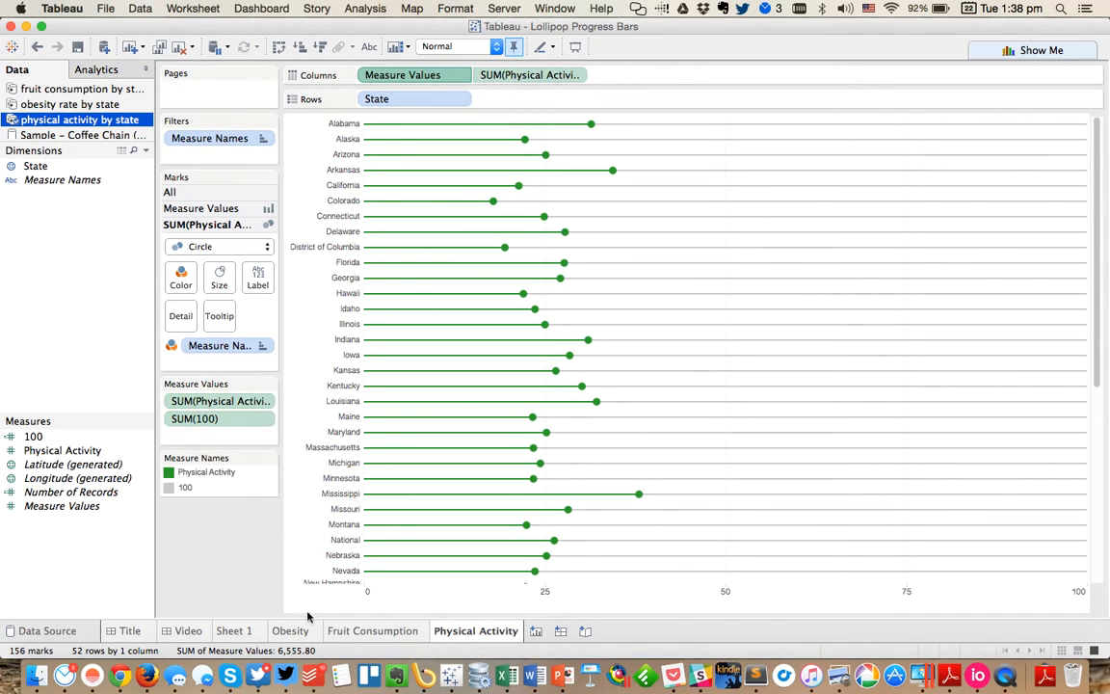
Look over the Fruit Consumption and Obesity sheets and open Sheet 1.
{"action": "left_click", "coordinate": [361, 631]}
{"action": "left_click", "coordinate": [297, 634]}
{"action": "left_click", "coordinate": [247, 633]}
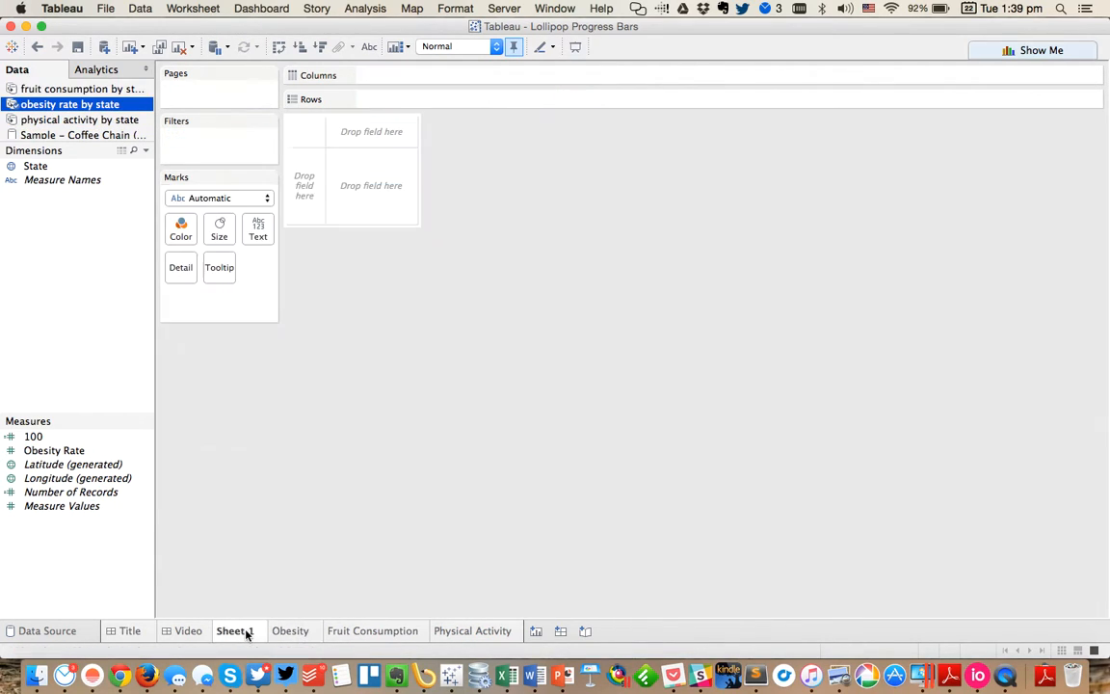
Filter the Physical Activity sheet by State, excluding National from the selected values.
{"action": "left_click", "coordinate": [306, 634]}
{"action": "left_click", "coordinate": [339, 631]}
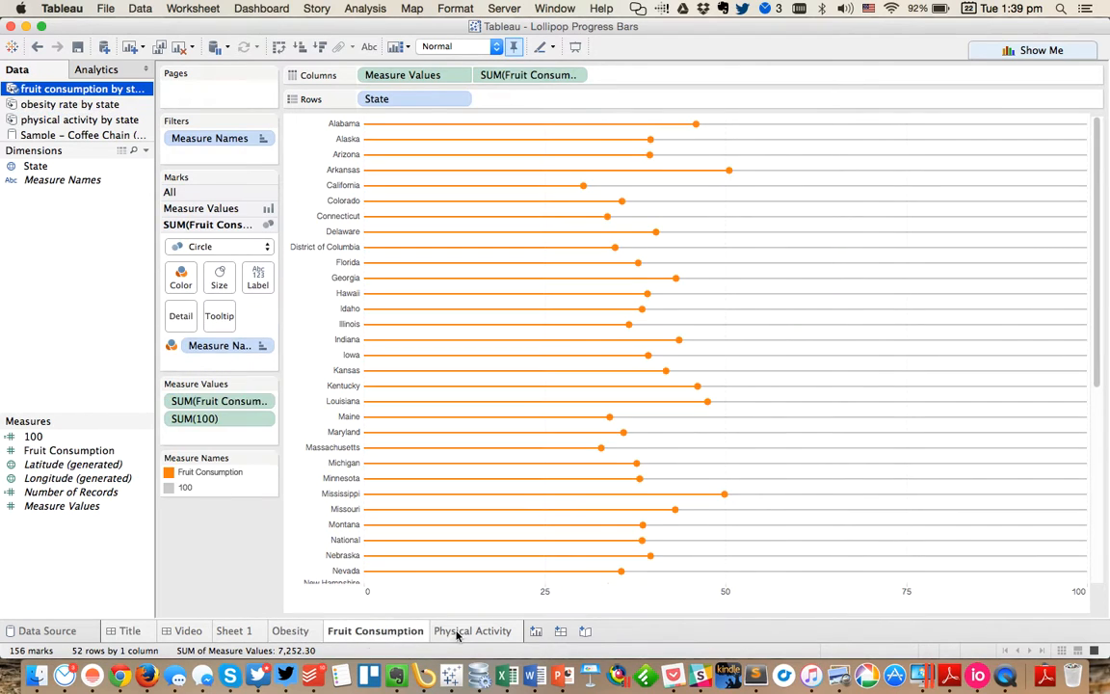
{"action": "left_click", "coordinate": [484, 632]}
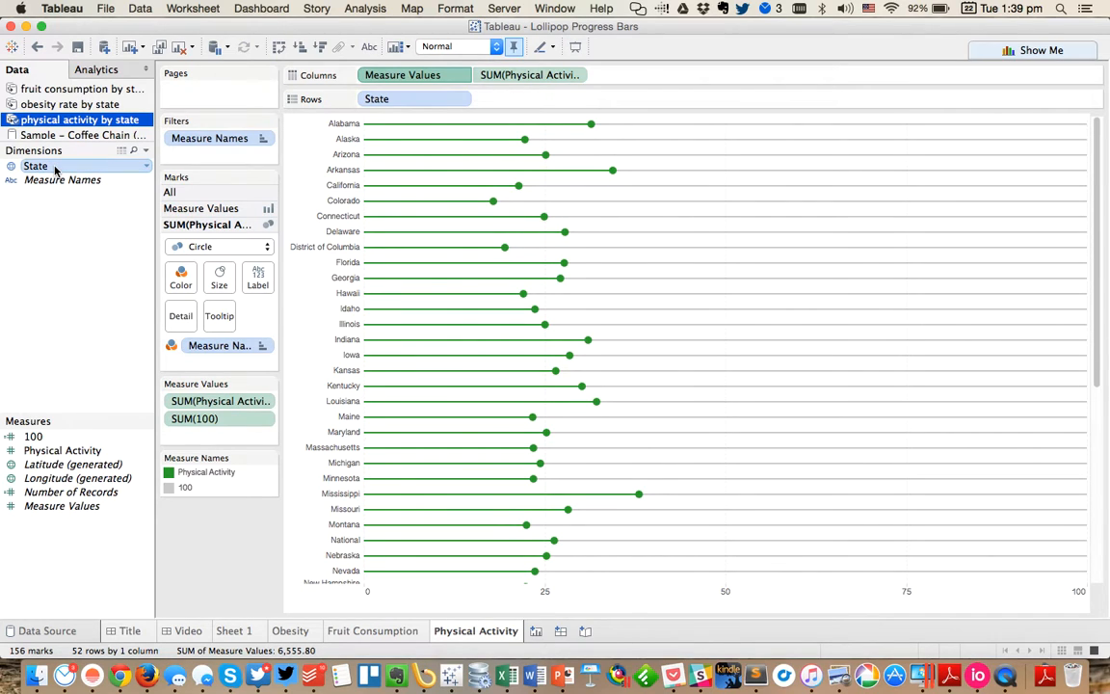
{"action": "left_click_drag", "start_coordinate": [55, 170], "coordinate": [201, 157]}
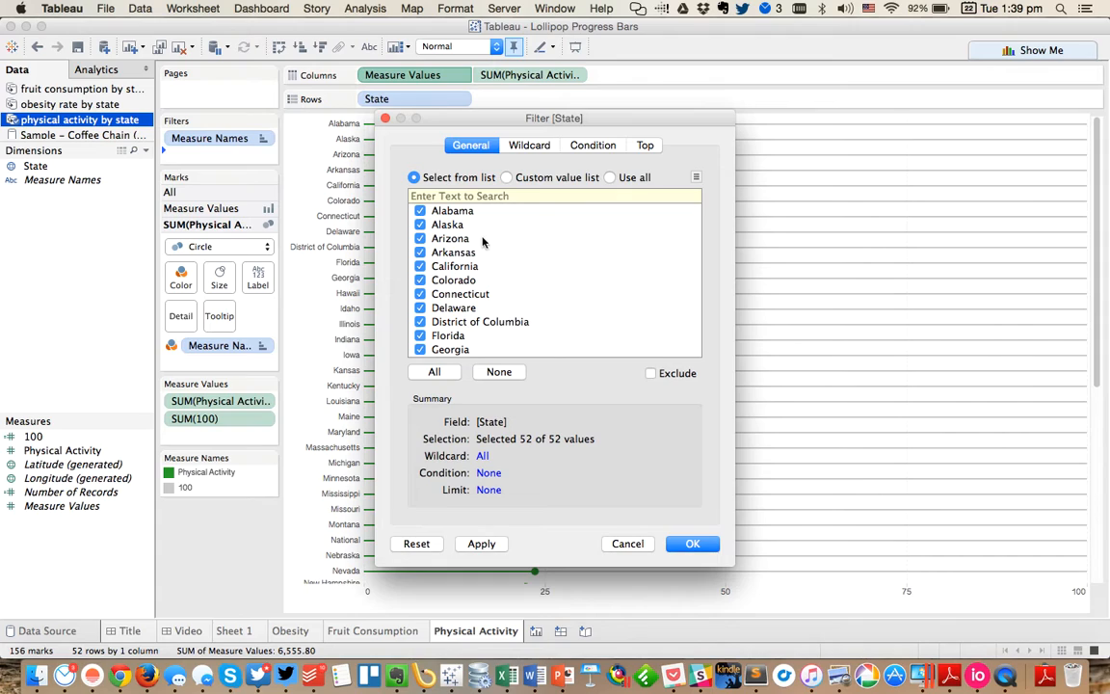
{"action": "scroll", "coordinate": [476, 321], "scroll_direction": "down", "scroll_amount": 3}
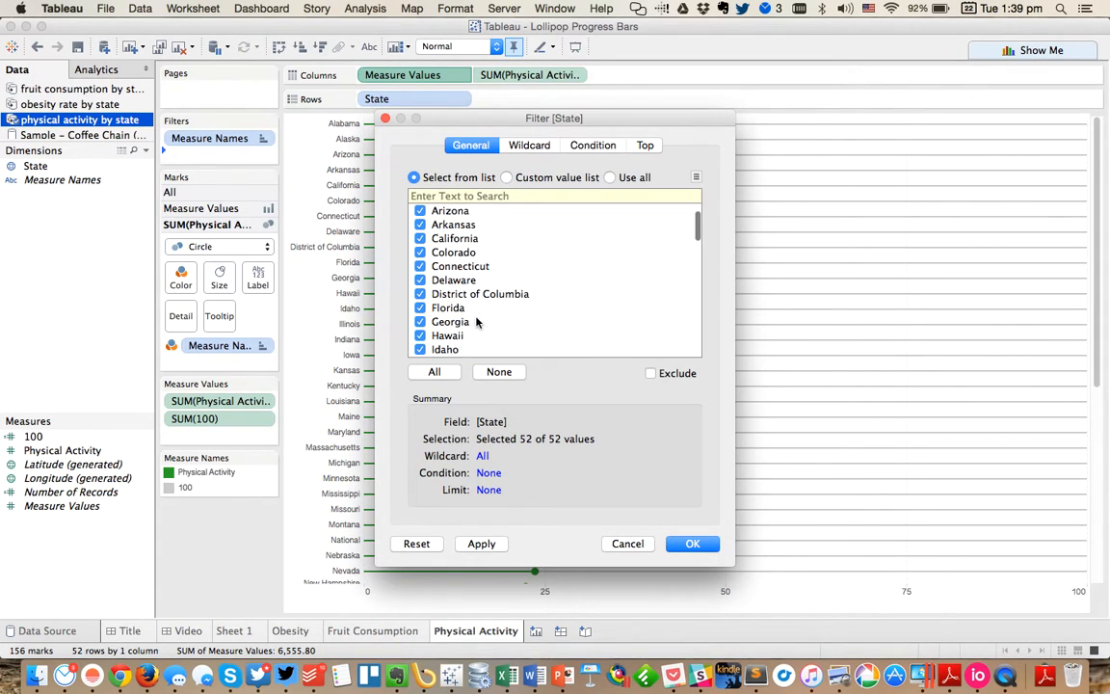
{"action": "scroll", "coordinate": [476, 321], "scroll_direction": "down", "scroll_amount": 6}
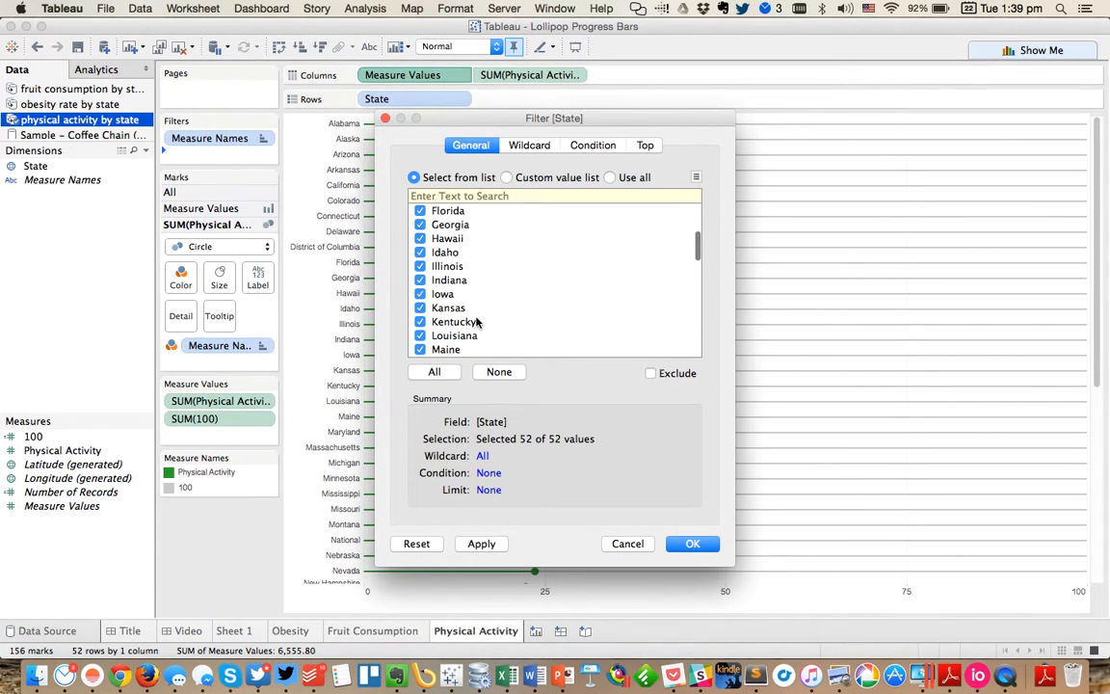
{"action": "scroll", "coordinate": [476, 321], "scroll_direction": "down", "scroll_amount": 2}
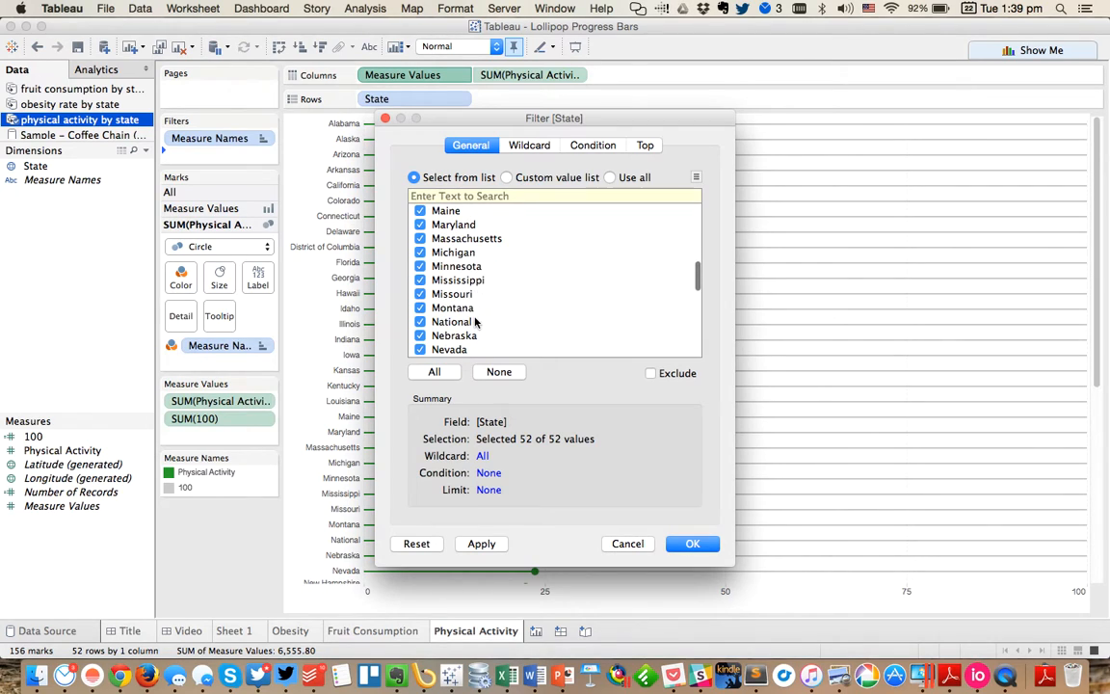
{"action": "left_click", "coordinate": [420, 322]}
{"action": "scroll", "coordinate": [491, 333], "scroll_direction": "down", "scroll_amount": 1}
{"action": "scroll", "coordinate": [502, 339], "scroll_direction": "down", "scroll_amount": 4}
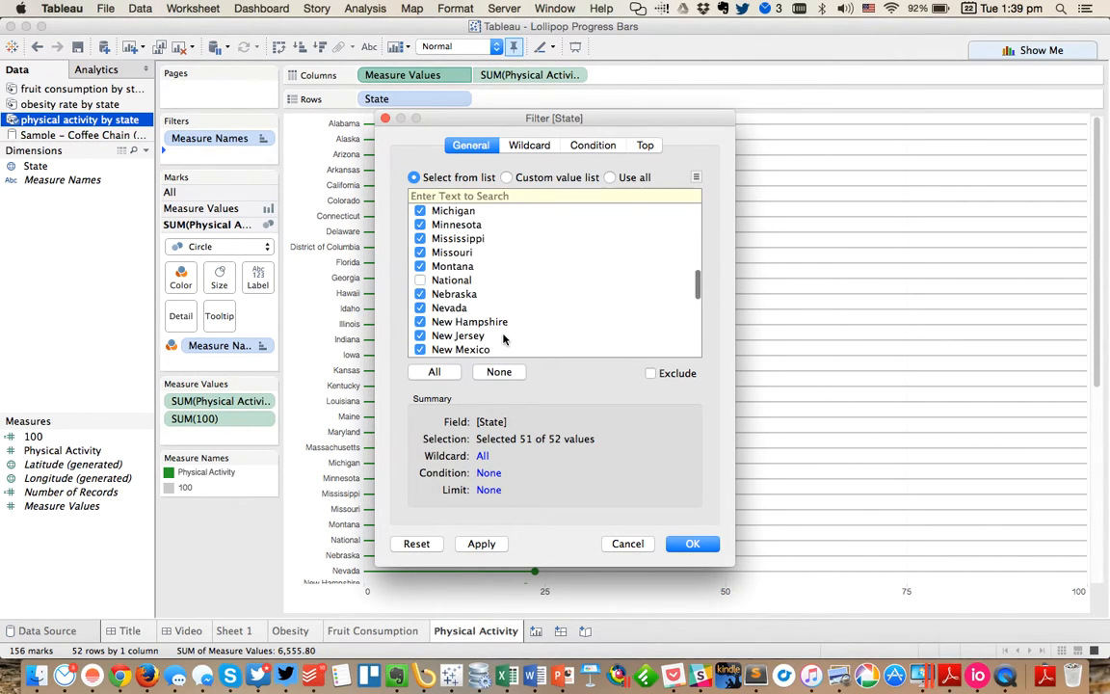
{"action": "scroll", "coordinate": [502, 338], "scroll_direction": "down", "scroll_amount": 4}
{"action": "scroll", "coordinate": [502, 339], "scroll_direction": "down", "scroll_amount": 6}
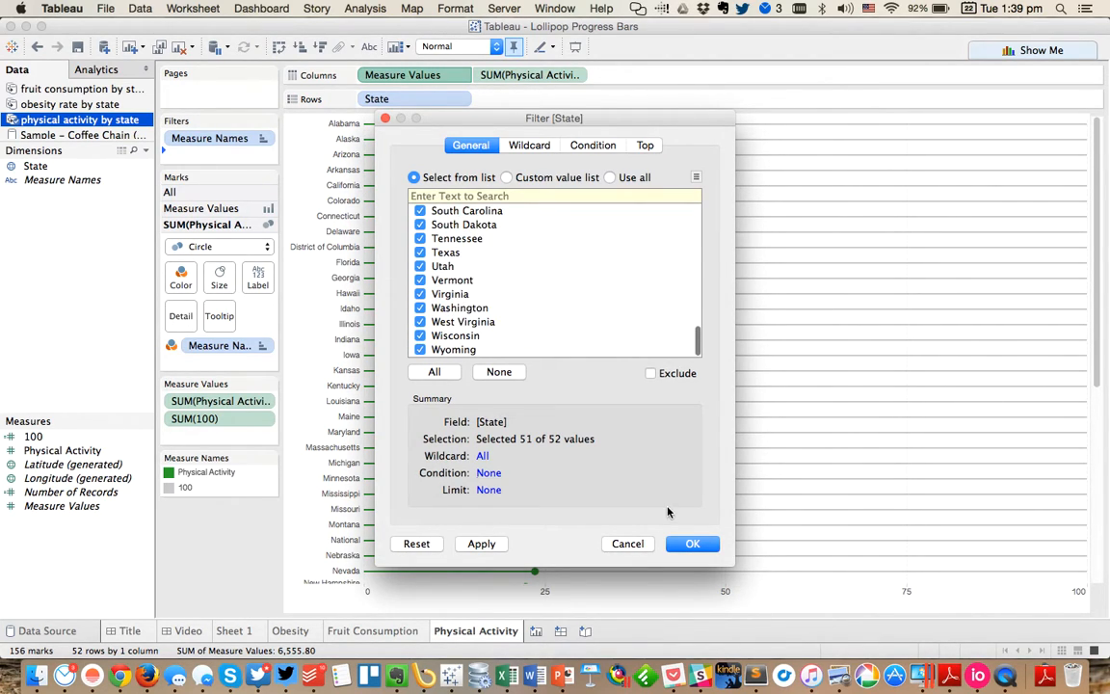
{"action": "left_click", "coordinate": [691, 542]}
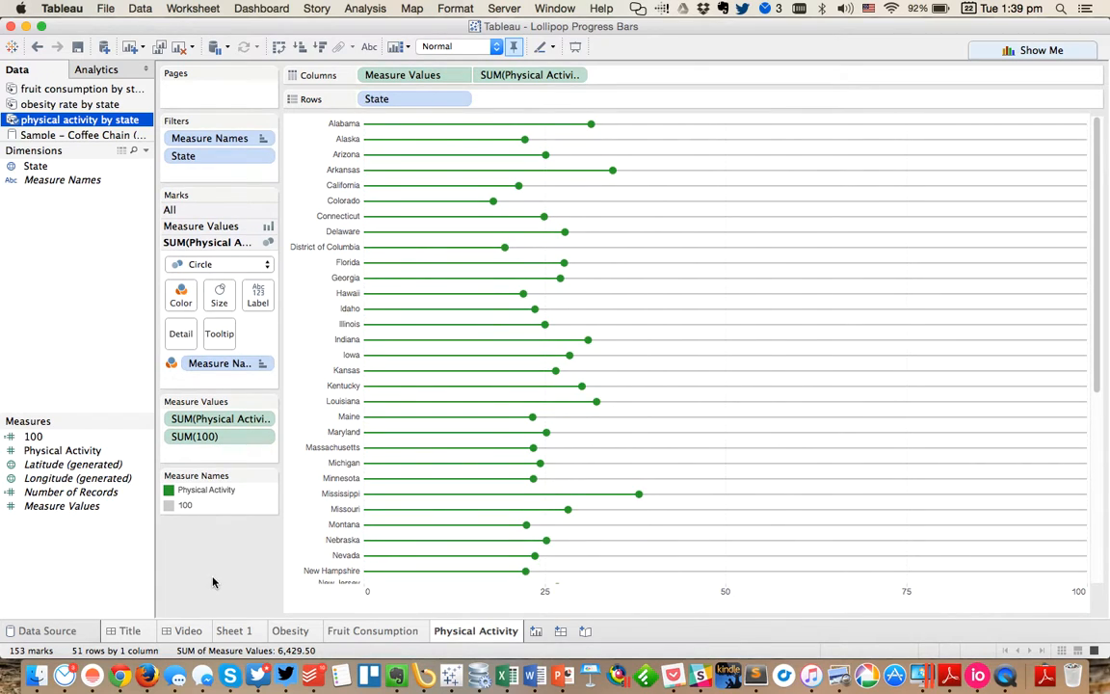
Filter the Fruit Consumption sheet by State, leaving out the National value.
{"action": "left_click", "coordinate": [371, 630]}
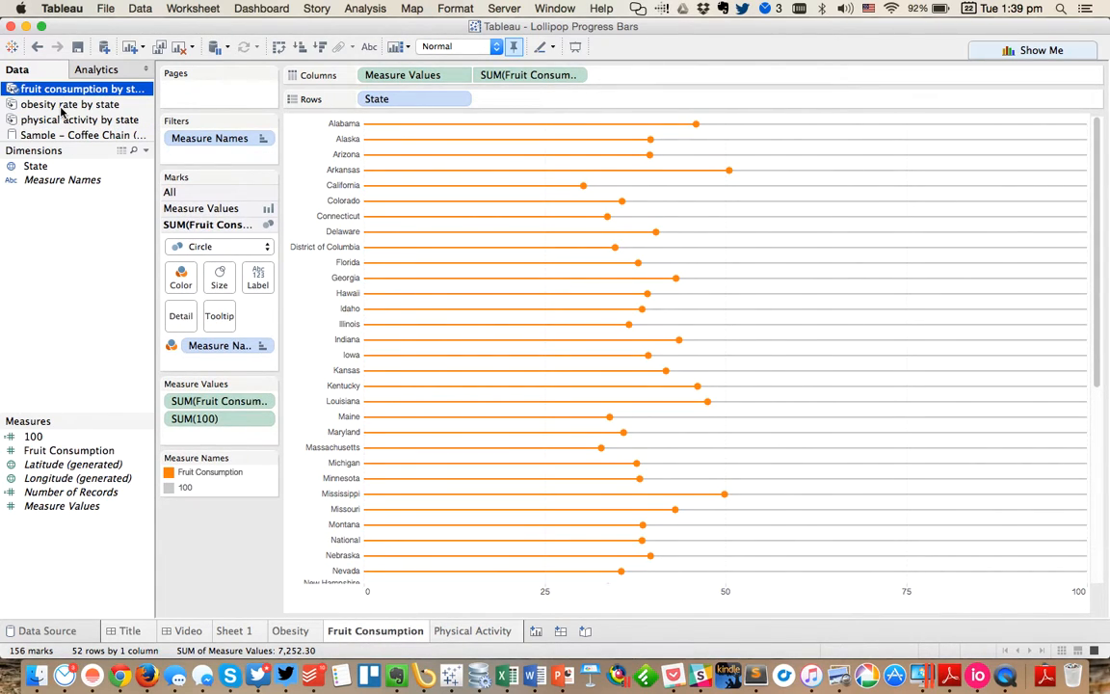
{"action": "left_click_drag", "start_coordinate": [58, 166], "coordinate": [183, 152]}
{"action": "scroll", "coordinate": [525, 322], "scroll_direction": "down", "scroll_amount": 10}
{"action": "scroll", "coordinate": [474, 264], "scroll_direction": "up", "scroll_amount": 2}
{"action": "scroll", "coordinate": [474, 264], "scroll_direction": "up", "scroll_amount": 1}
{"action": "left_click", "coordinate": [421, 252]}
{"action": "left_click", "coordinate": [696, 543]}
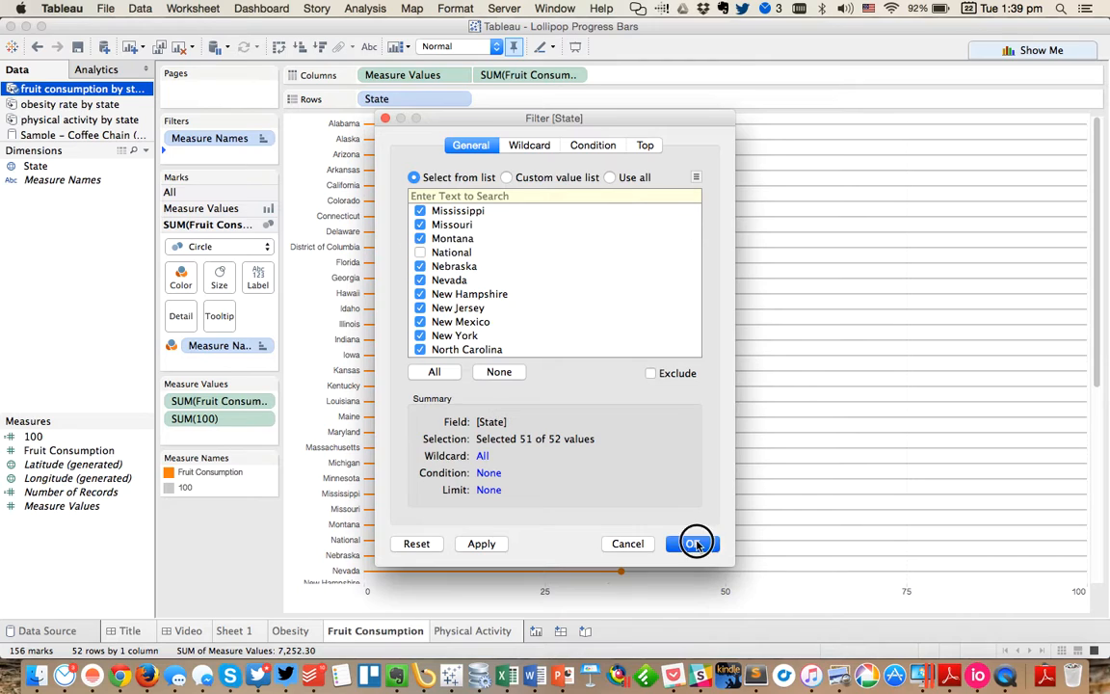
Add a State filter to the Obesity sheet that deselects National.
{"action": "left_click", "coordinate": [292, 631]}
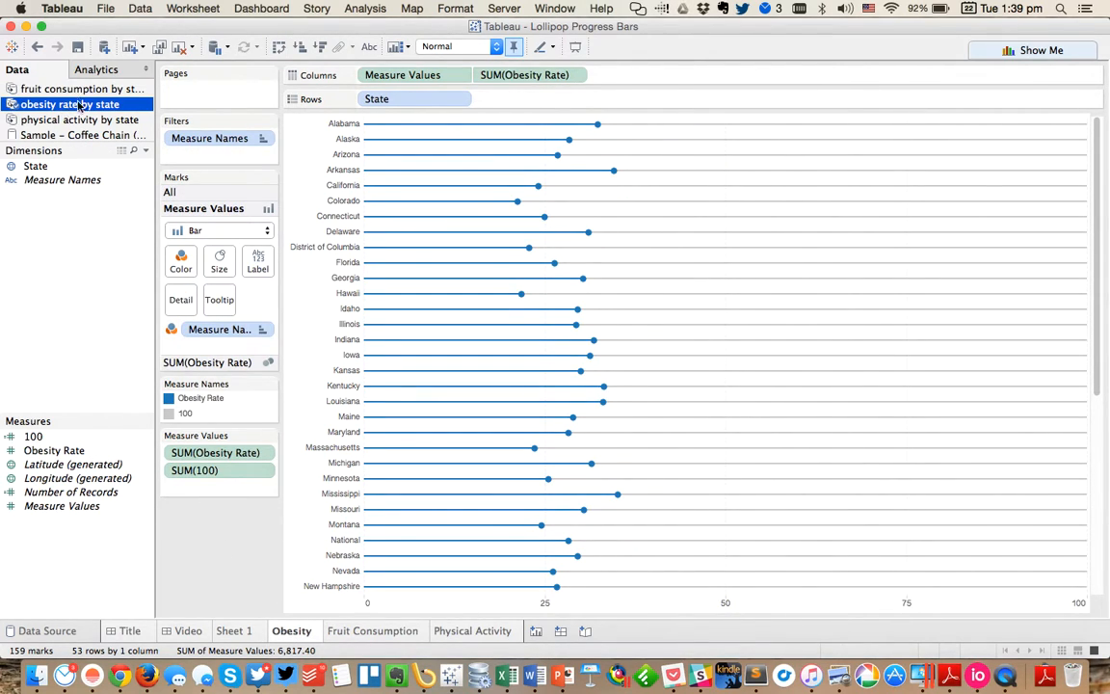
{"action": "left_click_drag", "start_coordinate": [53, 165], "coordinate": [172, 148]}
{"action": "scroll", "coordinate": [457, 328], "scroll_direction": "down", "scroll_amount": 10}
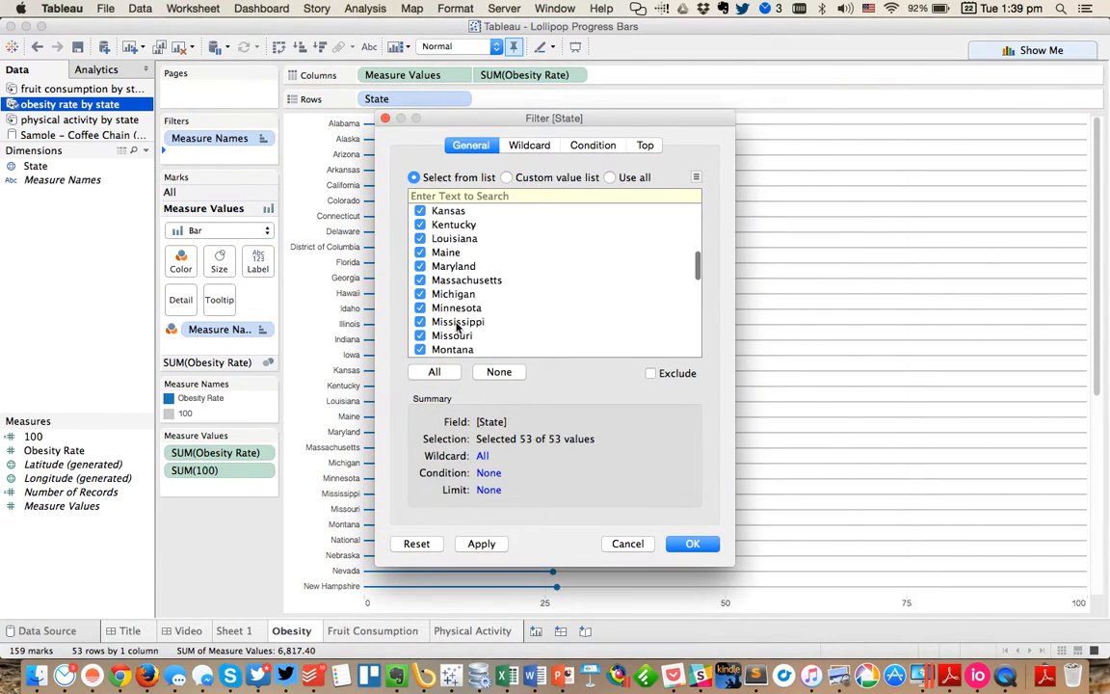
{"action": "scroll", "coordinate": [456, 328], "scroll_direction": "up", "scroll_amount": 3}
{"action": "left_click", "coordinate": [421, 281]}
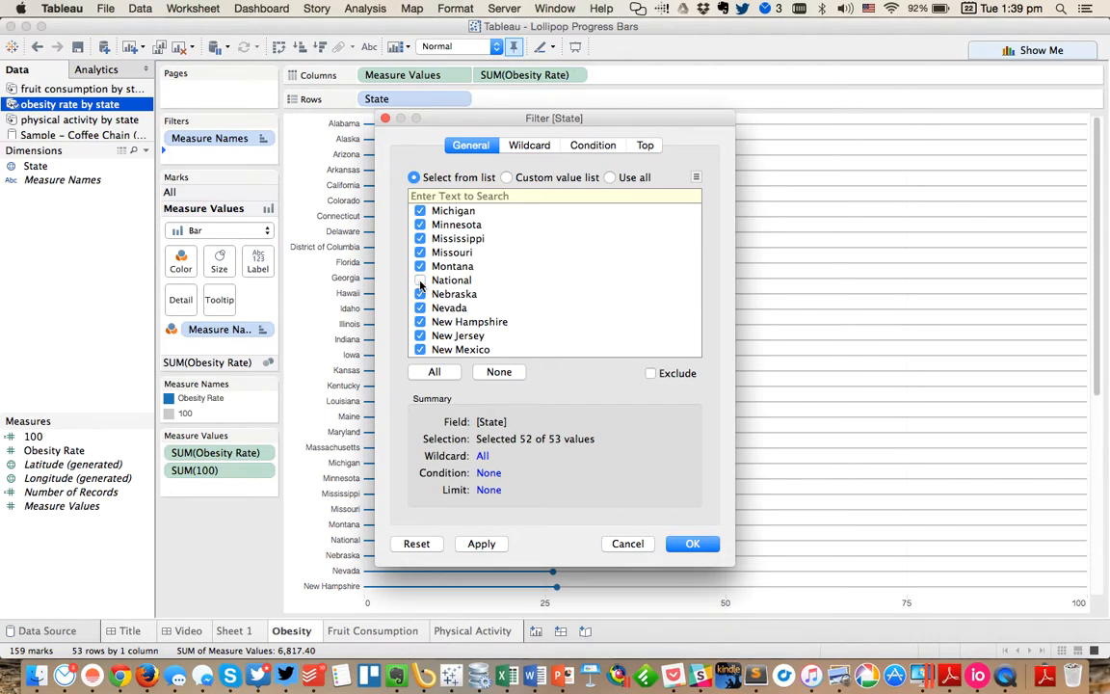
{"action": "left_click", "coordinate": [707, 548]}
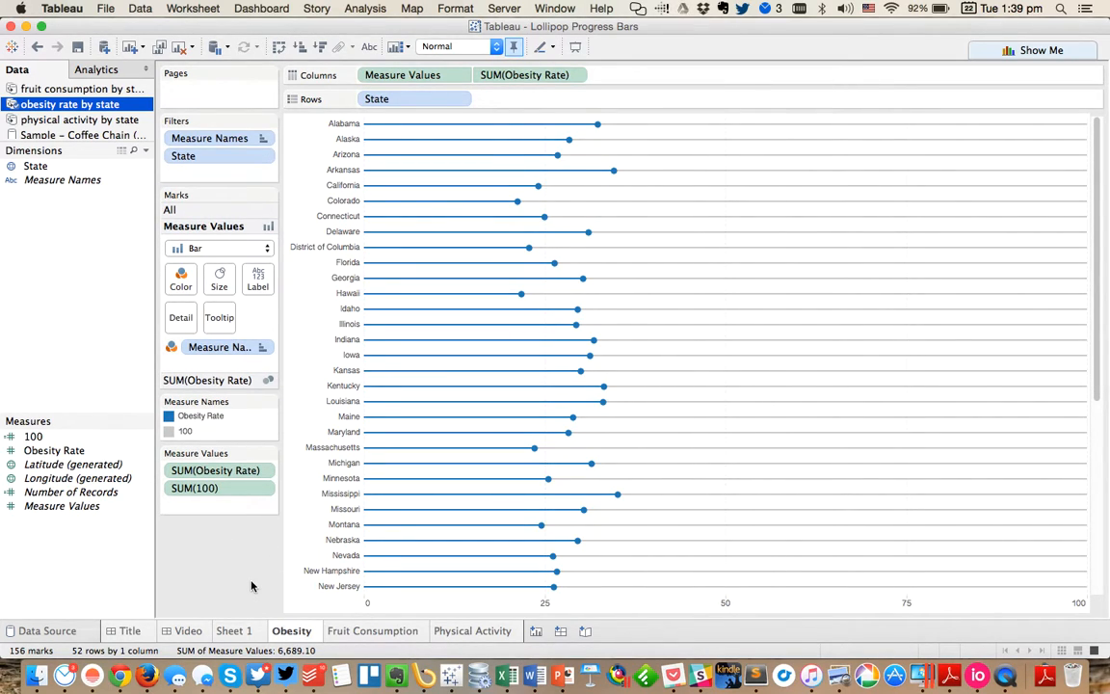
Switch to Firefox, look up the National value in the CDC 2013 adult obesity table, and return to Tableau.
{"action": "key", "text": "super+Tab"}
{"action": "key", "text": "super+Tab"}
{"action": "key", "text": "super+Tab"}
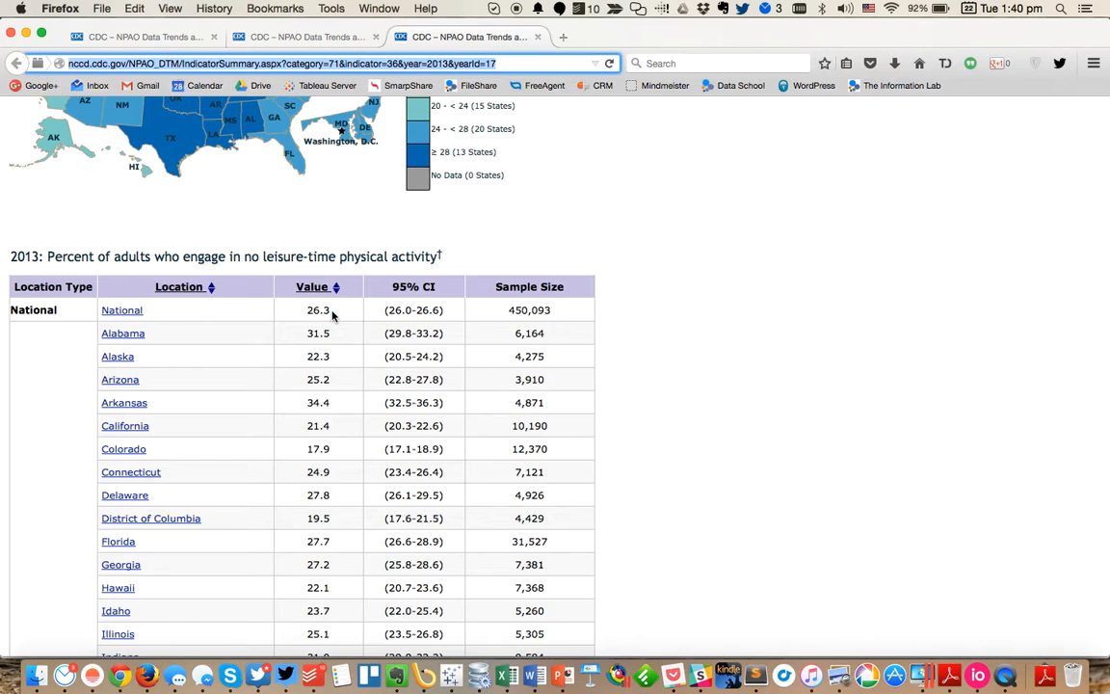
{"action": "left_click", "coordinate": [129, 36]}
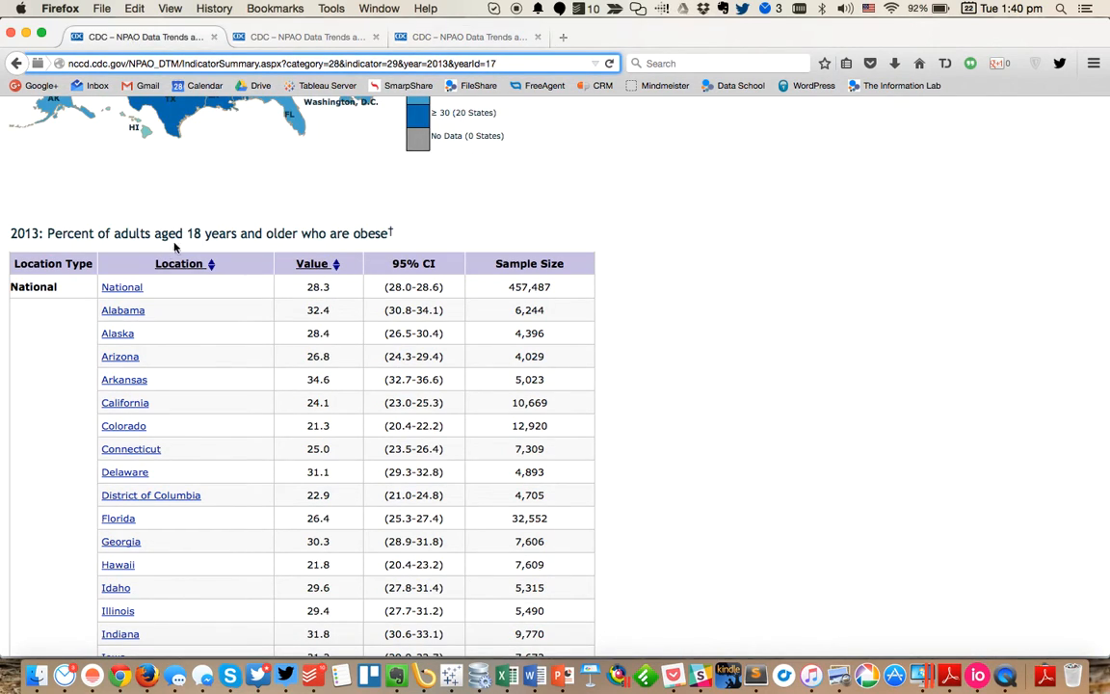
{"action": "left_click_drag", "start_coordinate": [332, 288], "coordinate": [309, 288]}
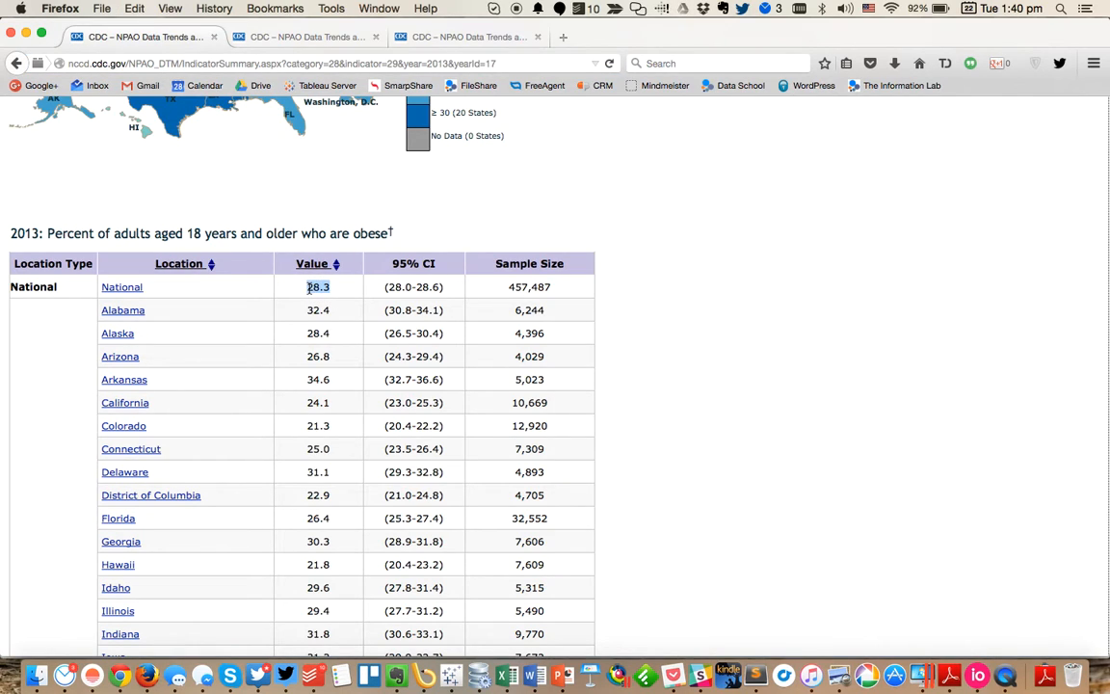
{"action": "key", "text": "super+Tab"}
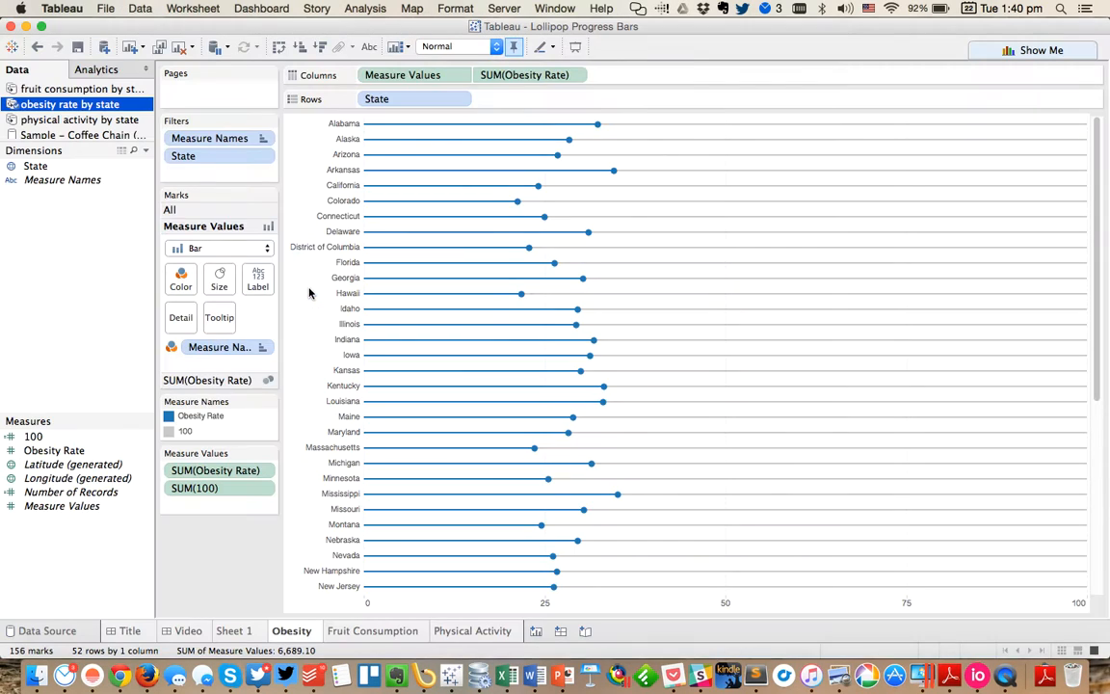
Add a constant line at 28.3 to the Obesity chart and remove the extra constant line at 21.3%.
{"action": "left_click", "coordinate": [95, 72]}
{"action": "left_click_drag", "start_coordinate": [44, 110], "coordinate": [427, 157]}
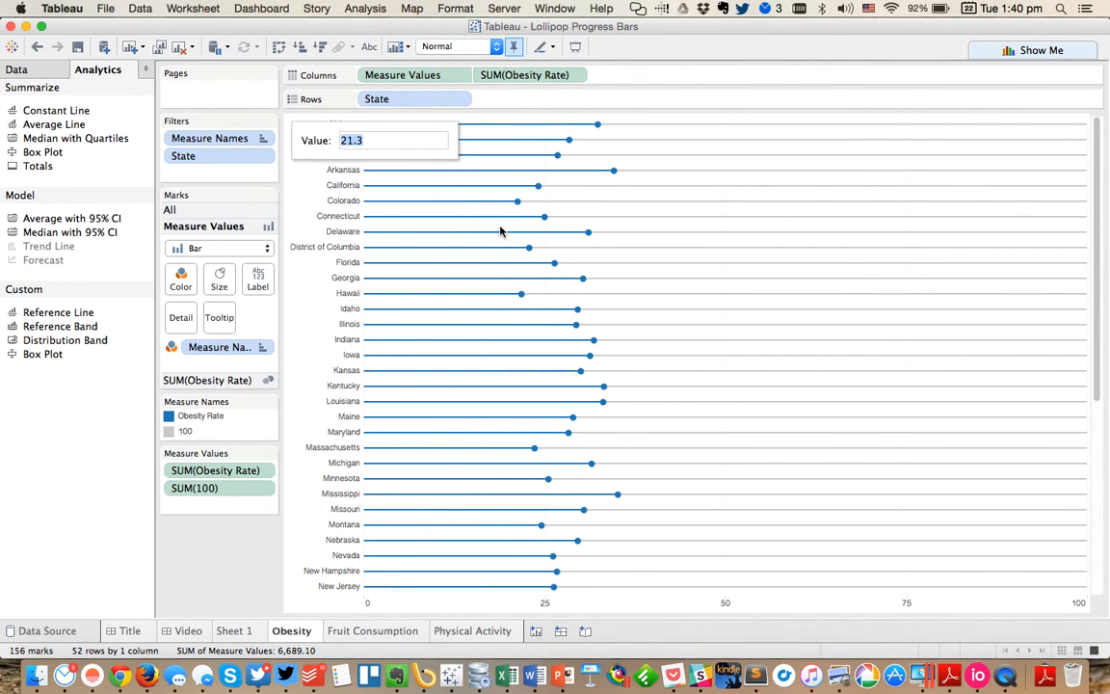
{"action": "key", "text": "Return"}
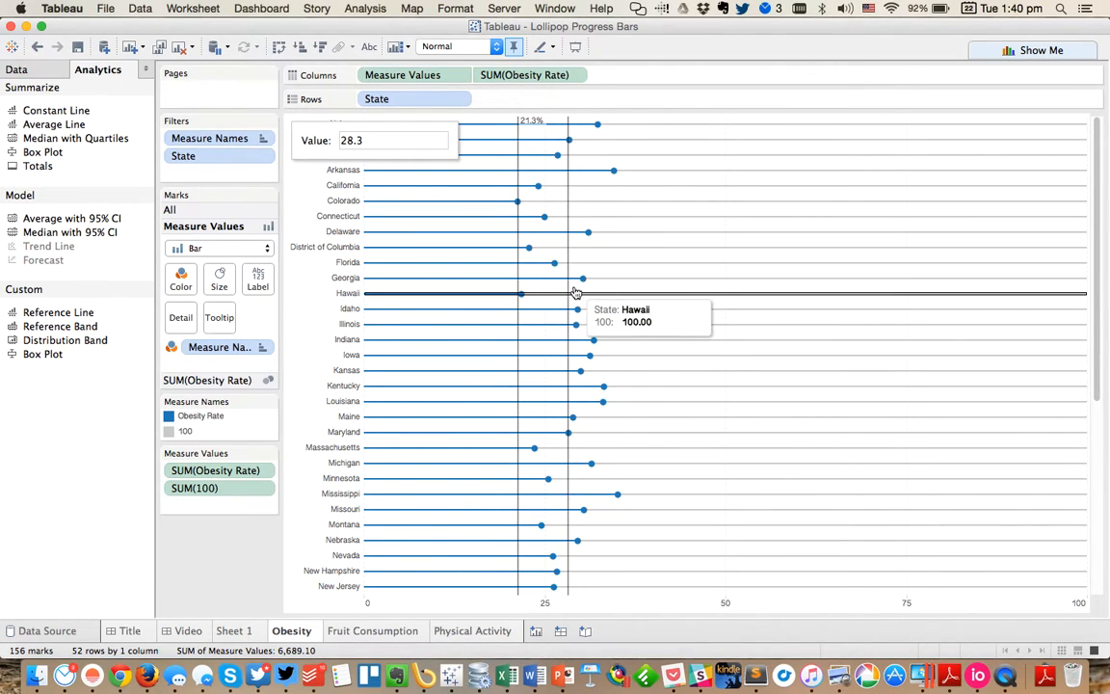
{"action": "left_click", "coordinate": [568, 585]}
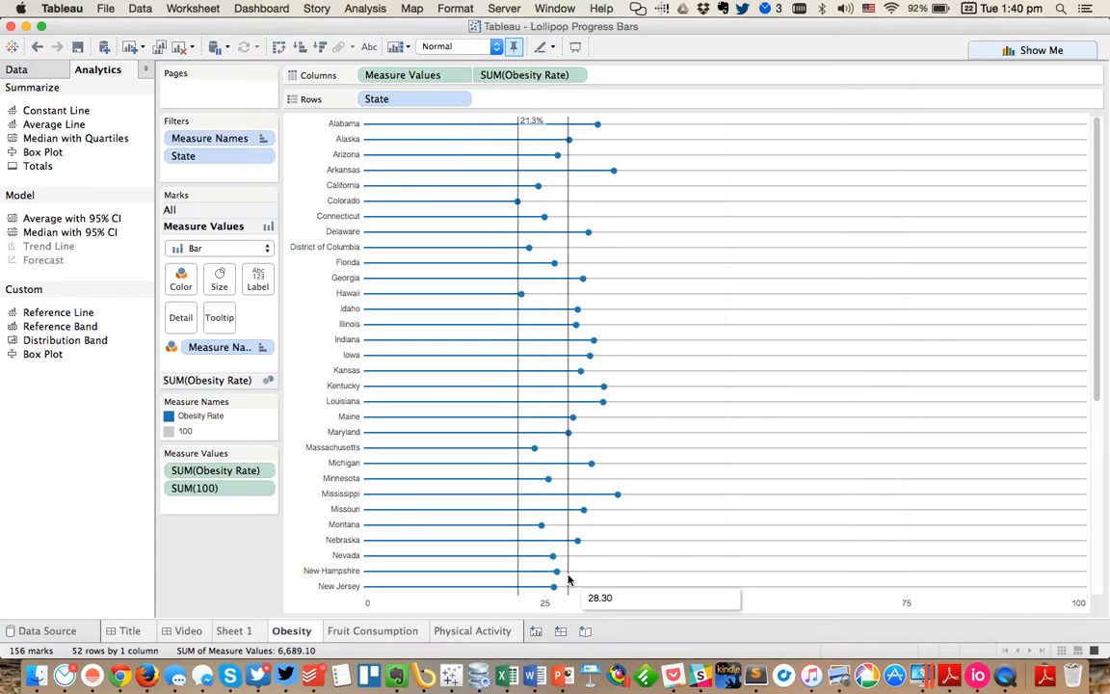
{"action": "left_click", "coordinate": [517, 549]}
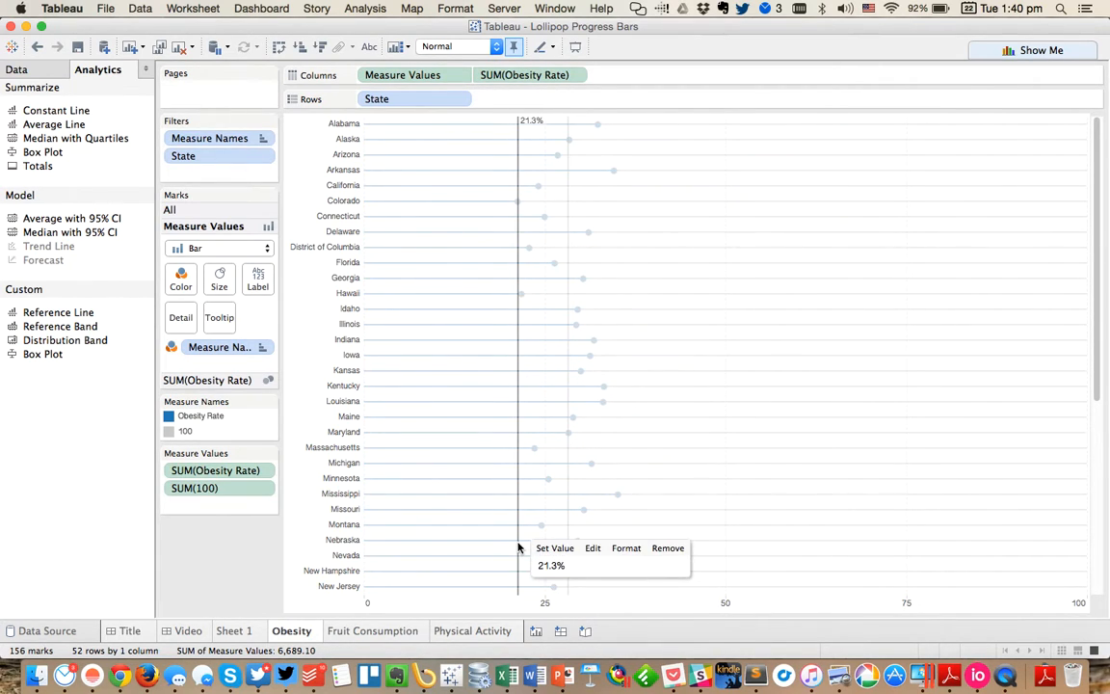
{"action": "left_click", "coordinate": [667, 549]}
Give the 28.3 reference line a custom label reading "Nat'l Avg: <Value>".
{"action": "left_click", "coordinate": [567, 521]}
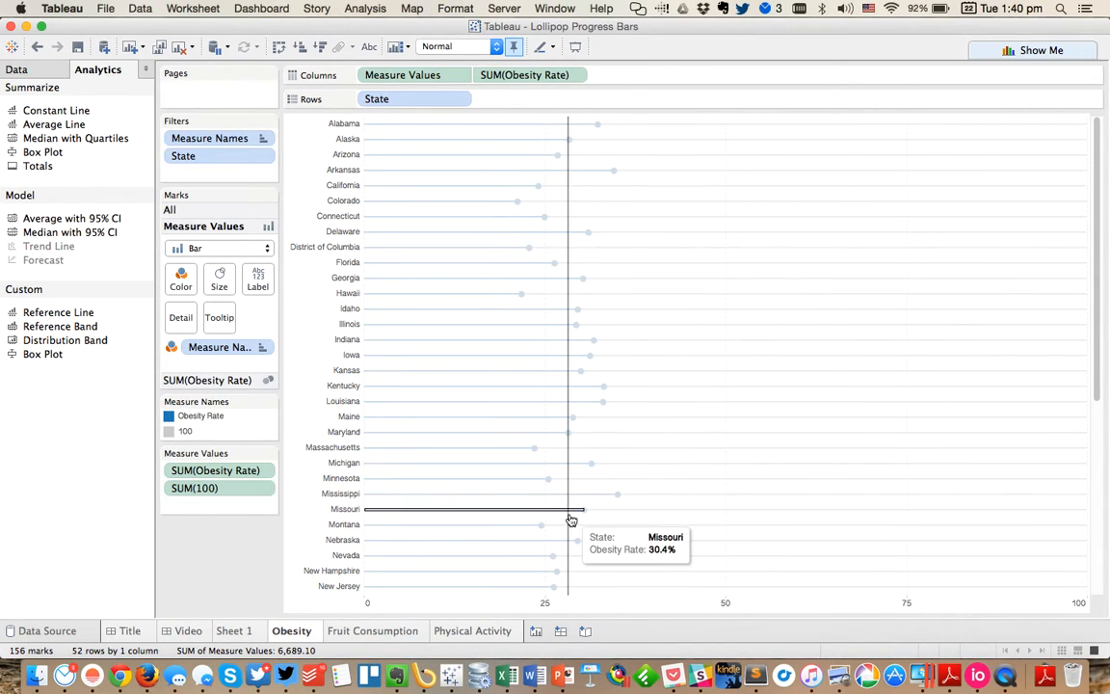
{"action": "right_click", "coordinate": [569, 602]}
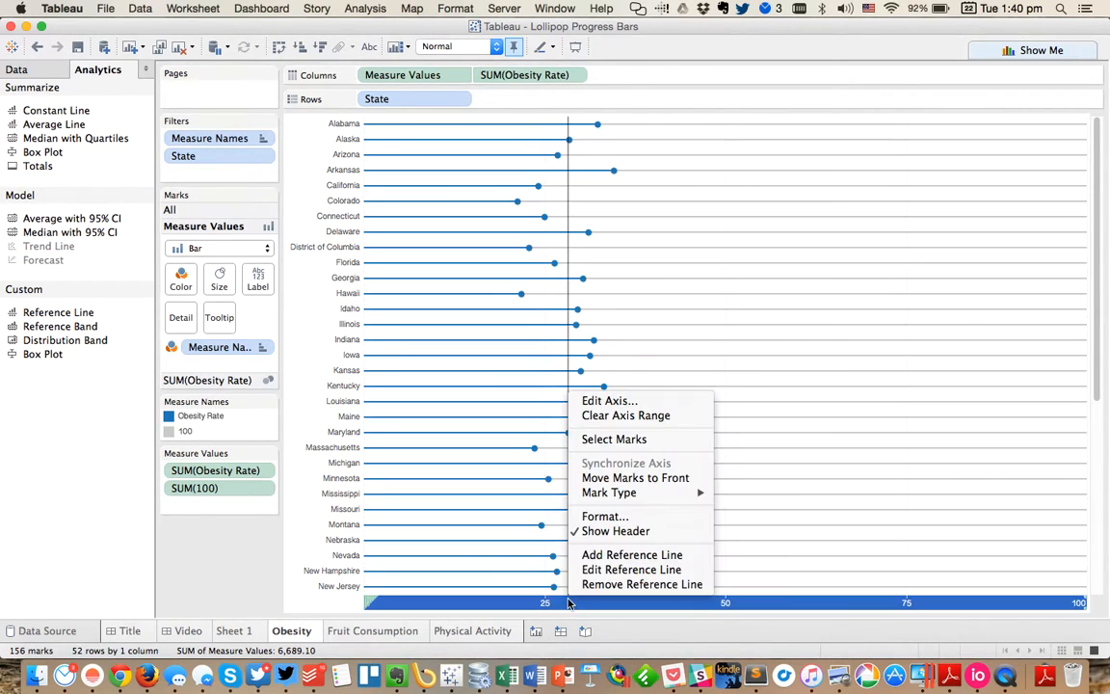
{"action": "left_click", "coordinate": [662, 570]}
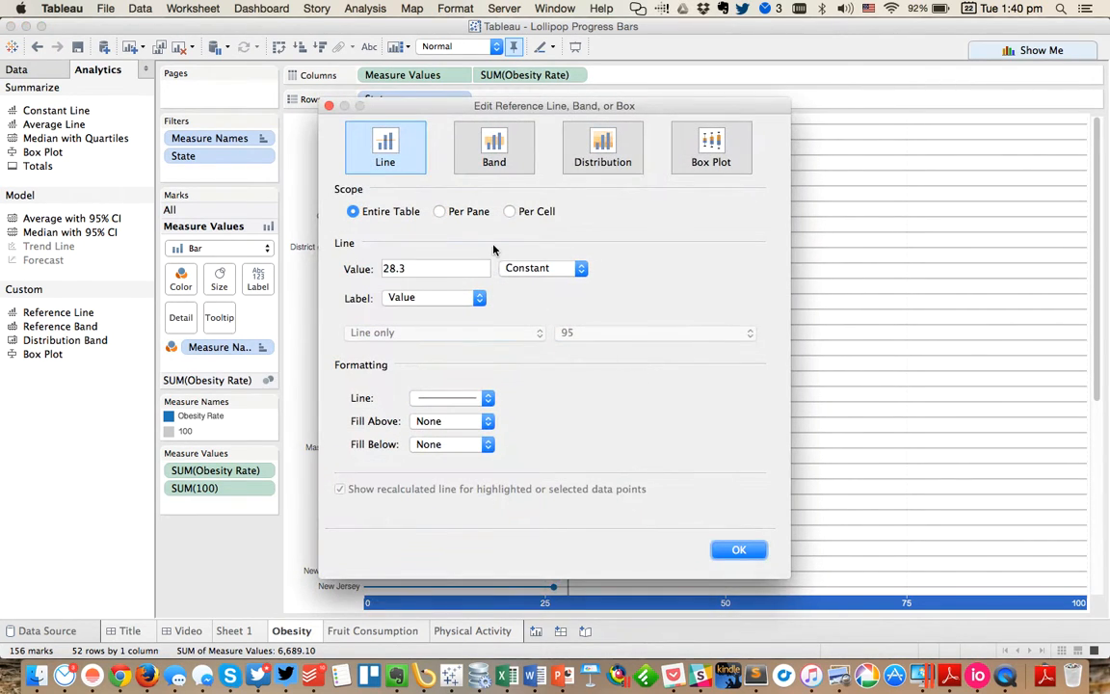
{"action": "left_click", "coordinate": [436, 299]}
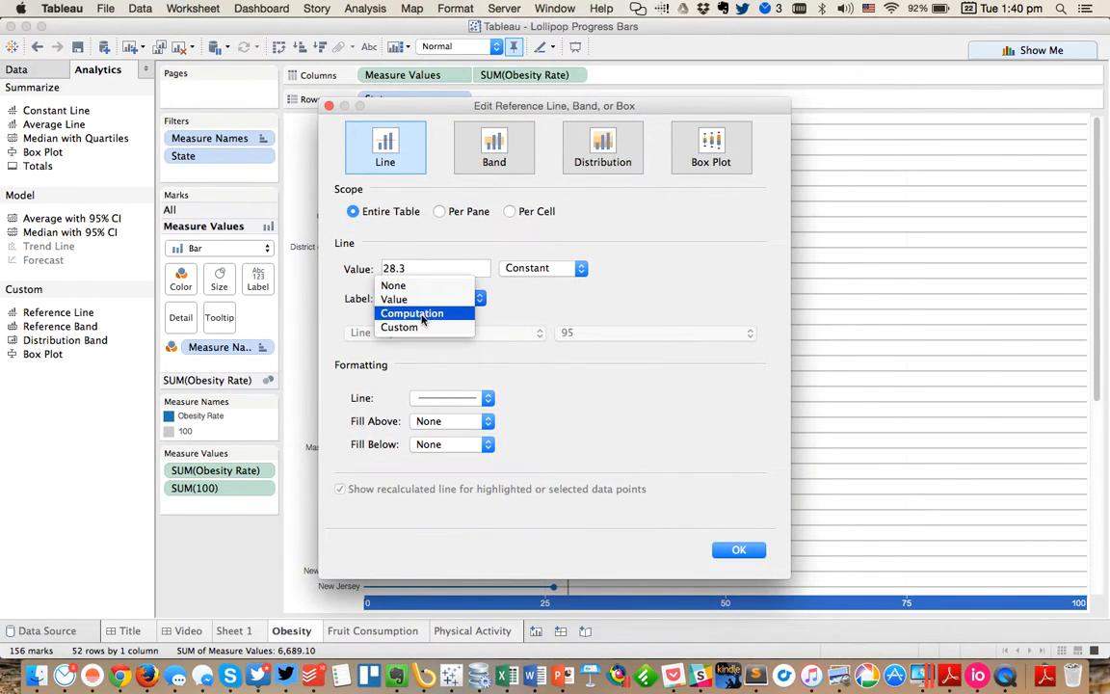
{"action": "left_click", "coordinate": [420, 327]}
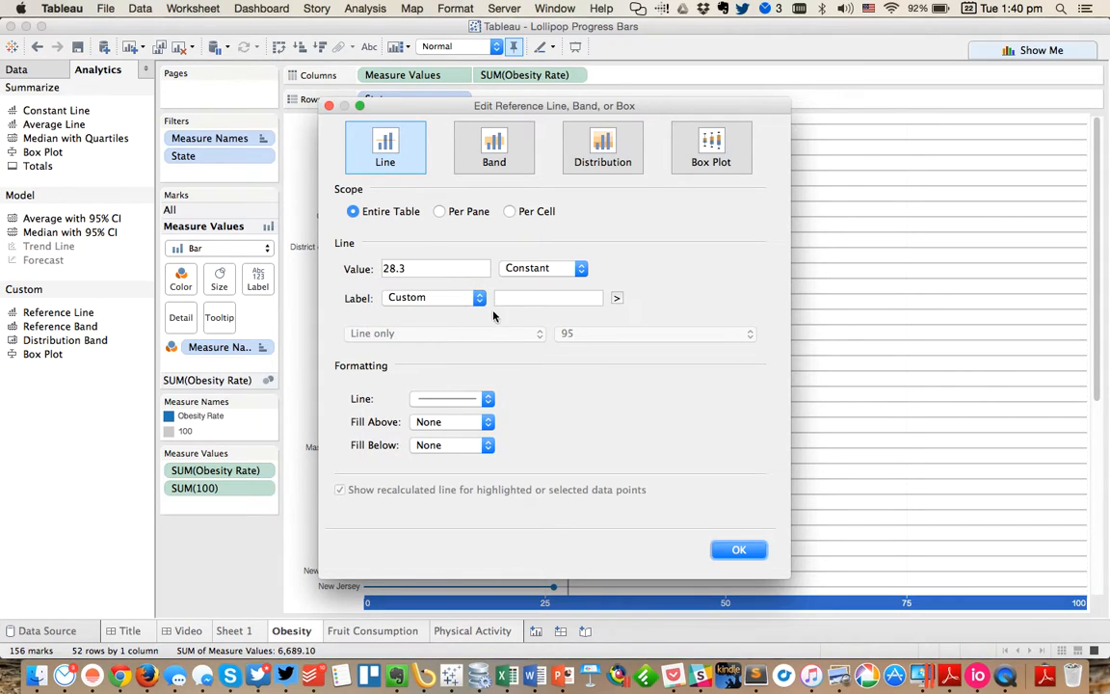
{"action": "left_click", "coordinate": [506, 296]}
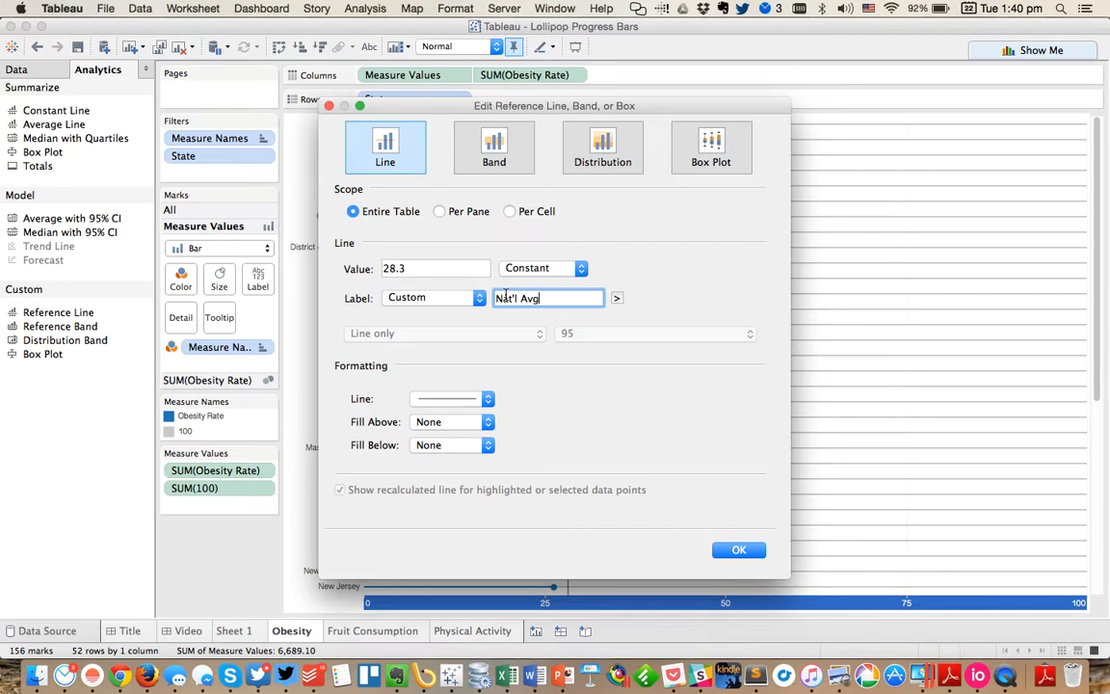
{"action": "left_click", "coordinate": [613, 299]}
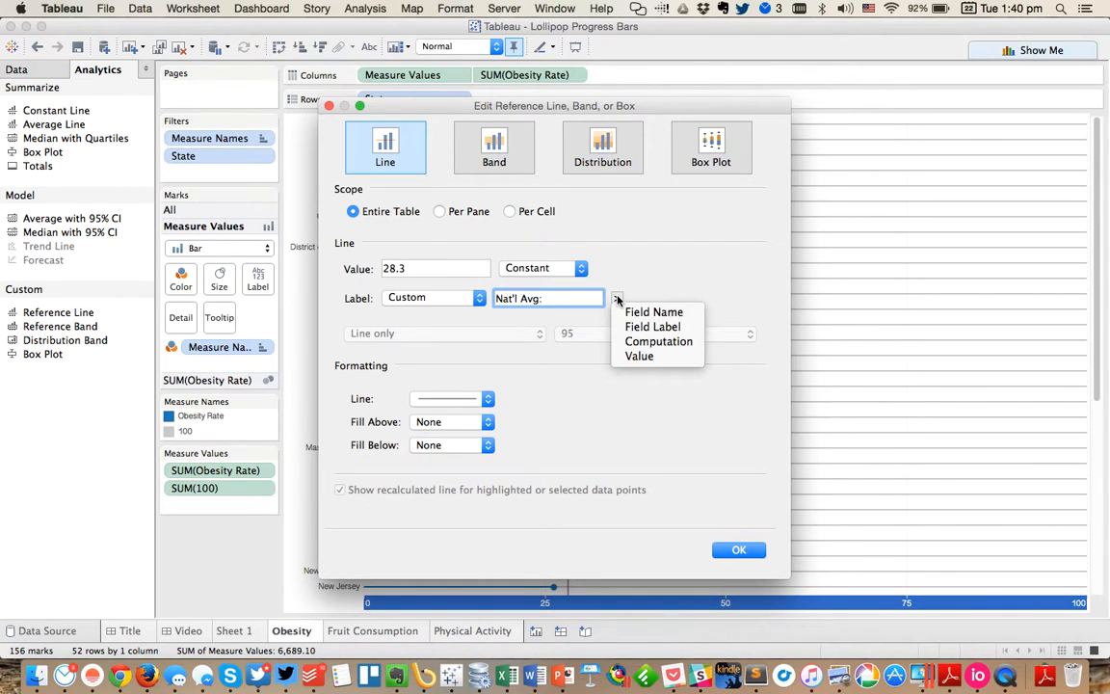
{"action": "left_click", "coordinate": [640, 356]}
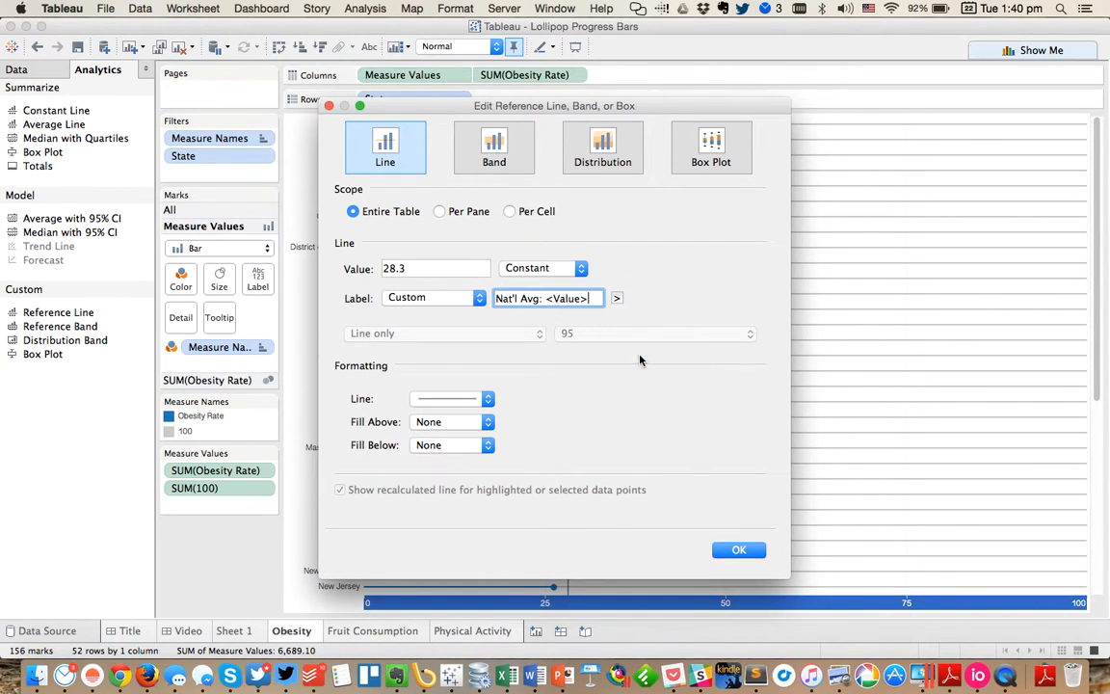
Set the national average reference line's colour to black, apply the settings, and check its label at the chart's lower end.
{"action": "left_click", "coordinate": [450, 400]}
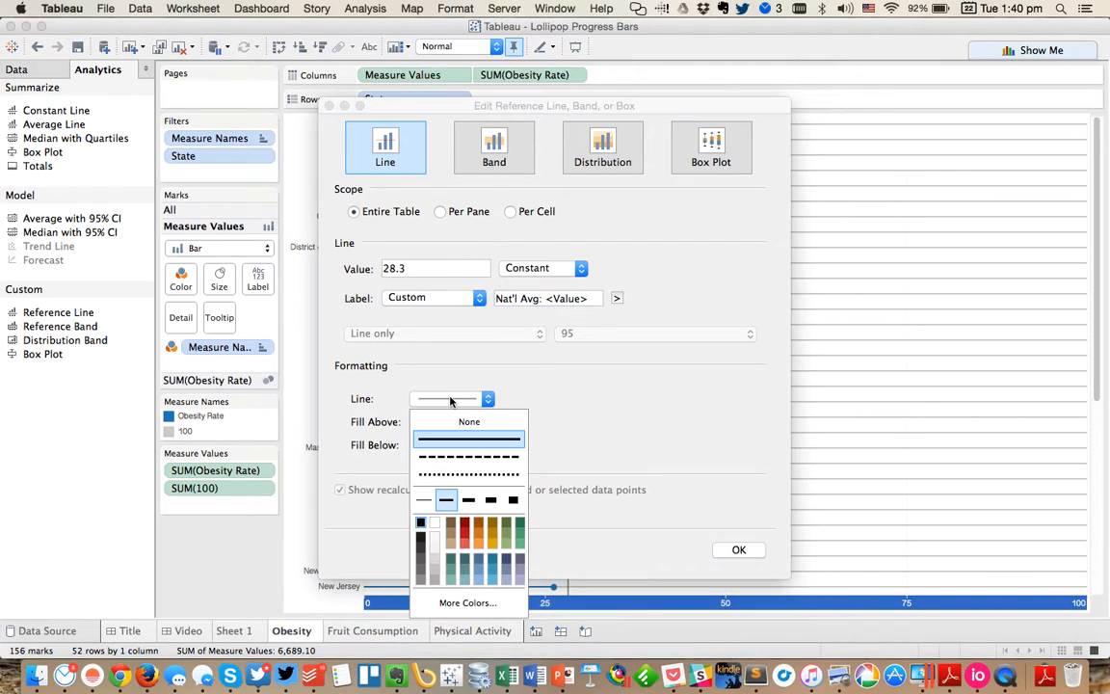
{"action": "left_click", "coordinate": [421, 525]}
{"action": "left_click", "coordinate": [641, 425]}
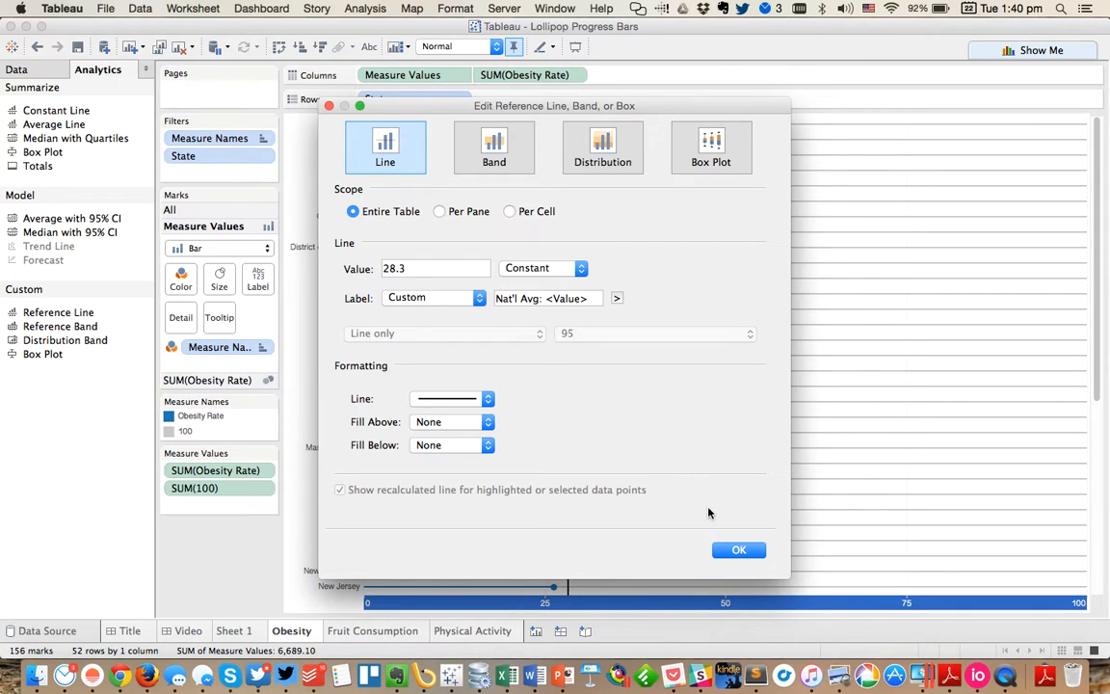
{"action": "left_click", "coordinate": [736, 551]}
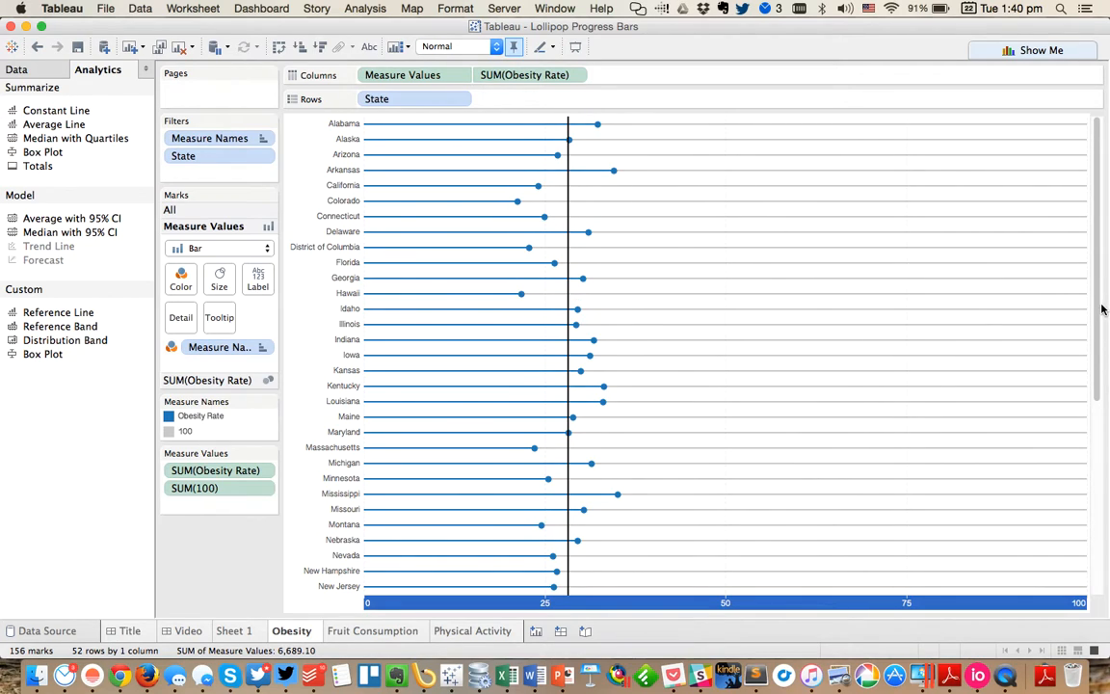
{"action": "left_click_drag", "start_coordinate": [1101, 309], "coordinate": [1098, 575]}
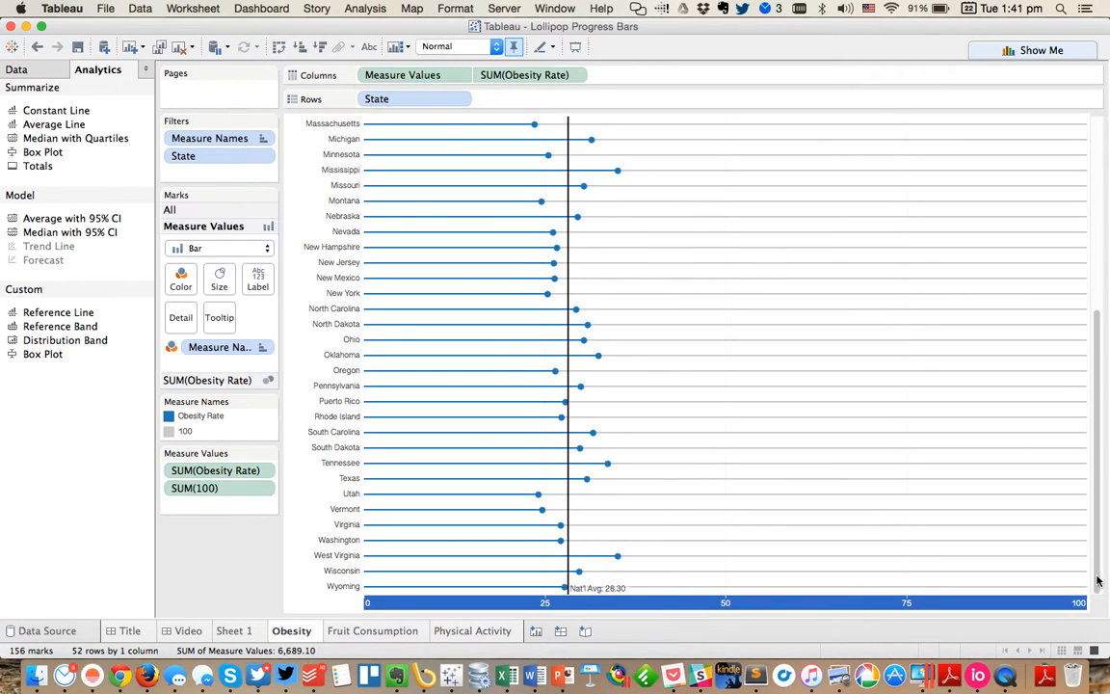
Set the vertical alignment of the Obesity reference line's label to the top and check it at the chart's upper end.
{"action": "right_click", "coordinate": [569, 595]}
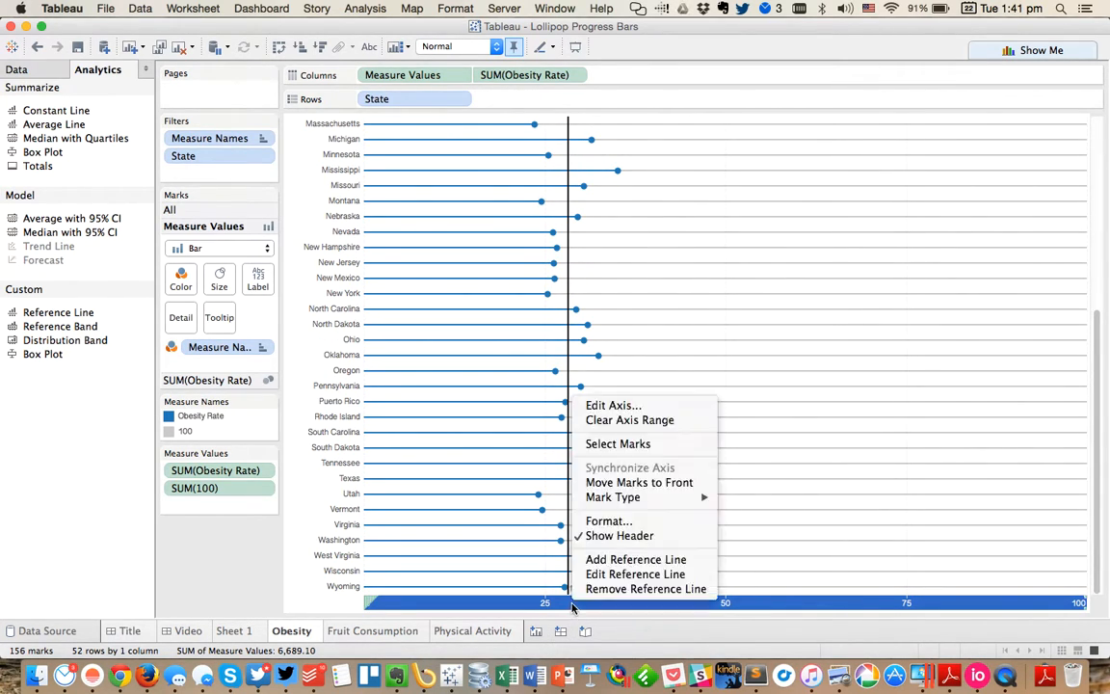
{"action": "left_click", "coordinate": [590, 574]}
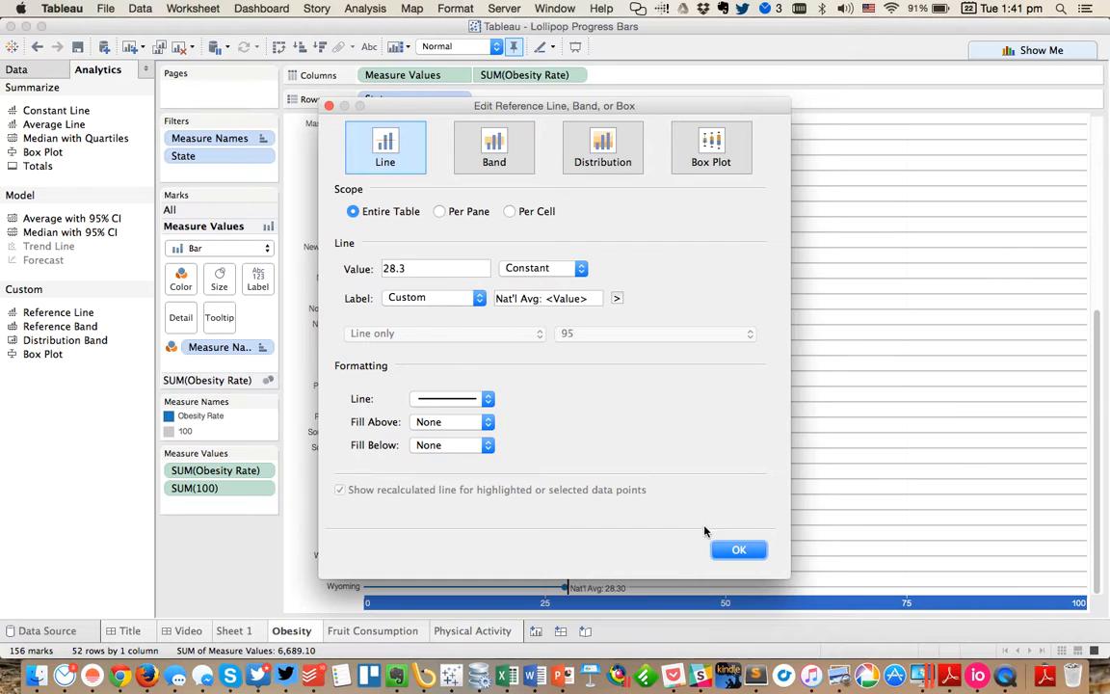
{"action": "left_click", "coordinate": [739, 550]}
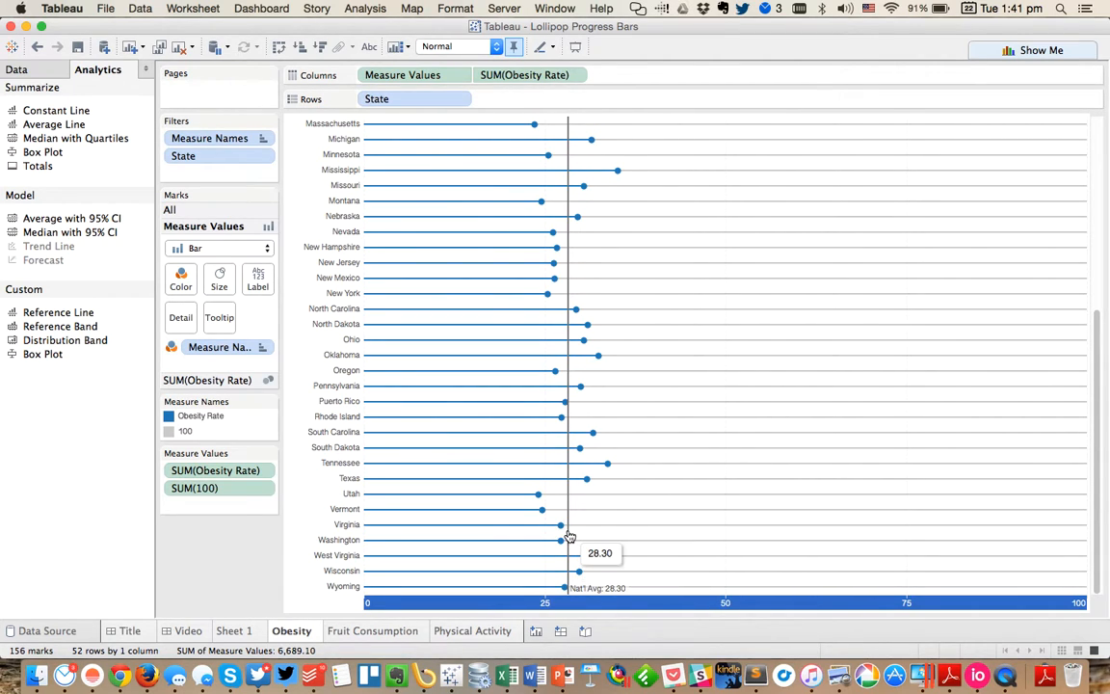
{"action": "right_click", "coordinate": [569, 536]}
{"action": "left_click", "coordinate": [588, 555]}
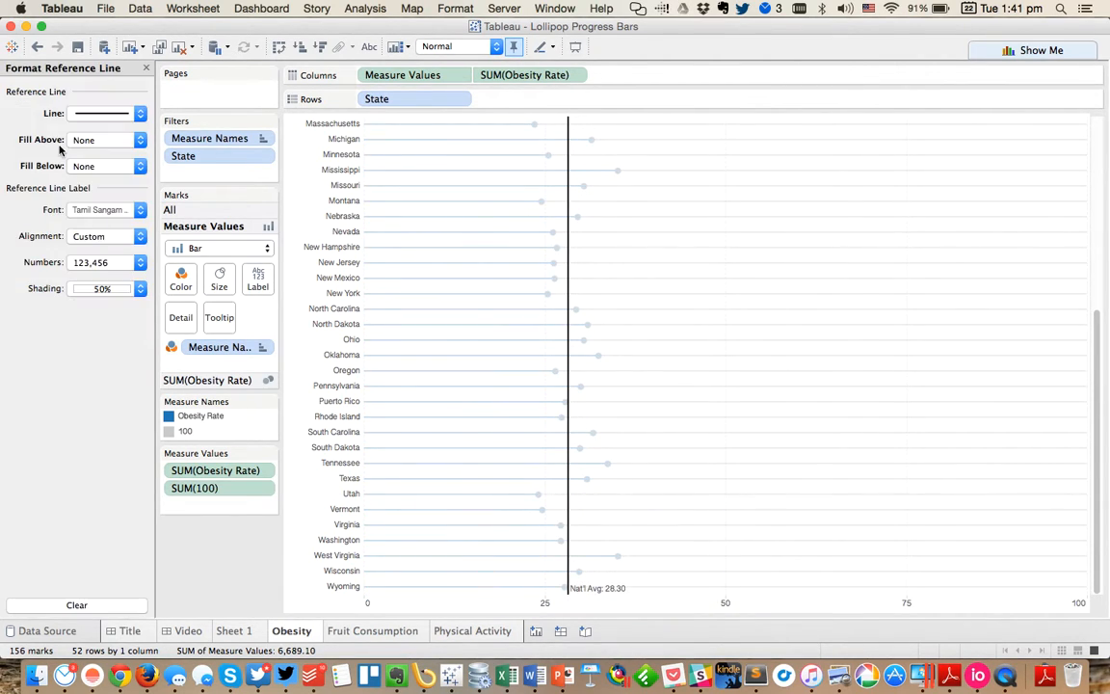
{"action": "left_click", "coordinate": [87, 237]}
{"action": "left_click", "coordinate": [129, 382]}
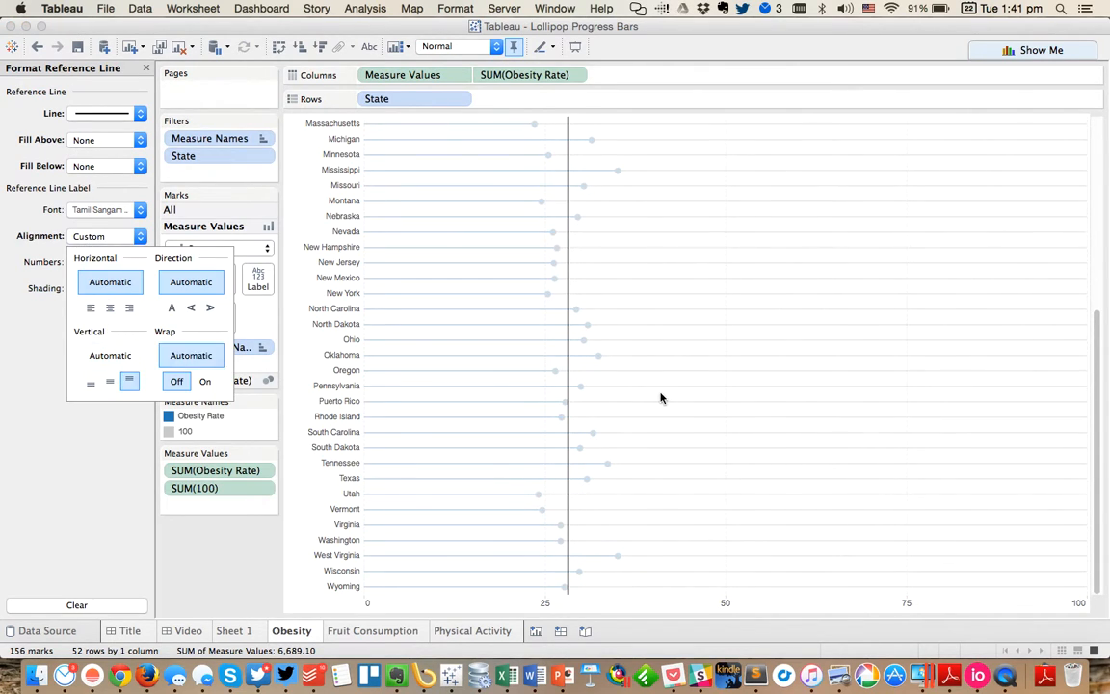
{"action": "left_click_drag", "start_coordinate": [1096, 434], "coordinate": [1074, 196]}
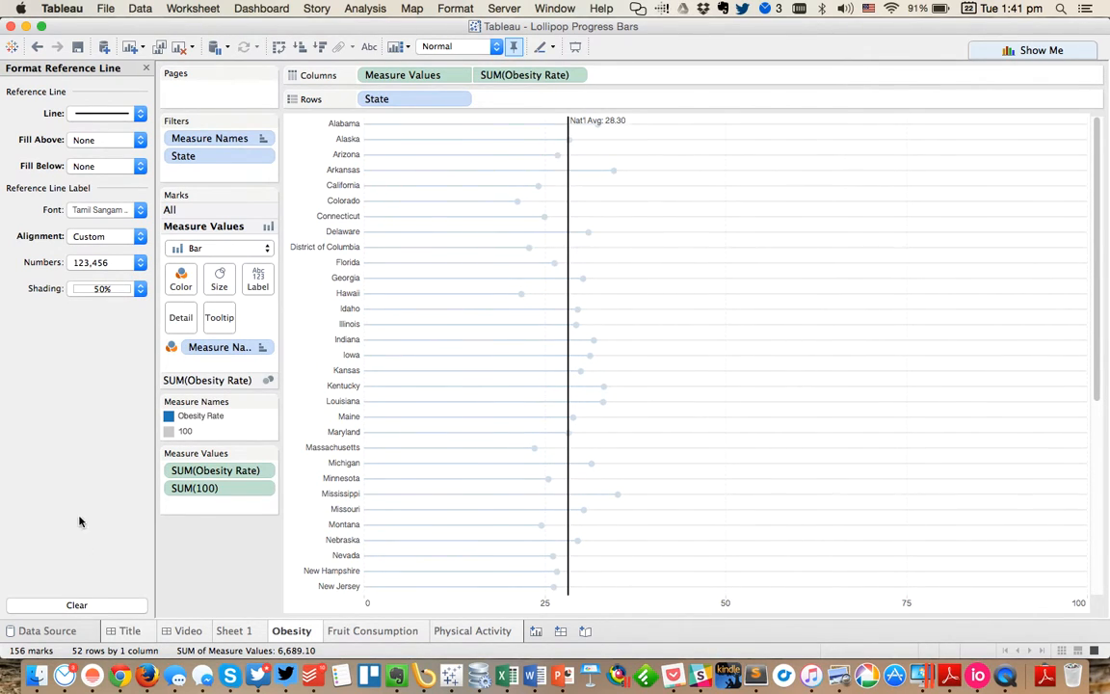
{"action": "left_click", "coordinate": [146, 68]}
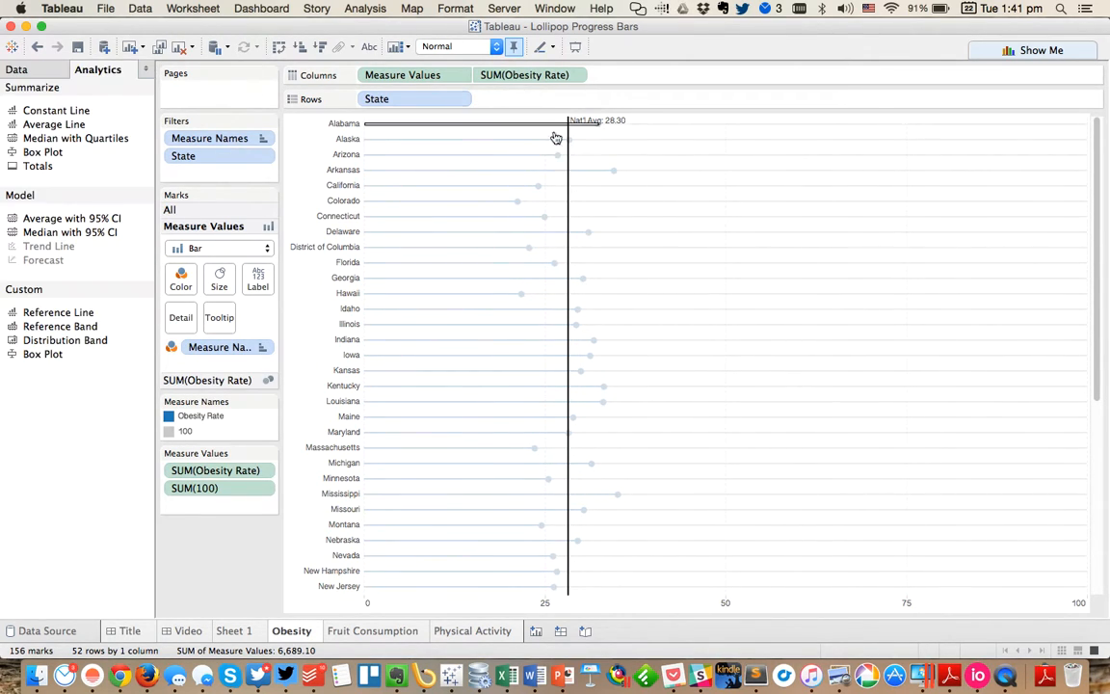
Set the label of the Obesity chart's 28.3 reference line to None and apply the change.
{"action": "right_click", "coordinate": [570, 604]}
{"action": "left_click", "coordinate": [608, 575]}
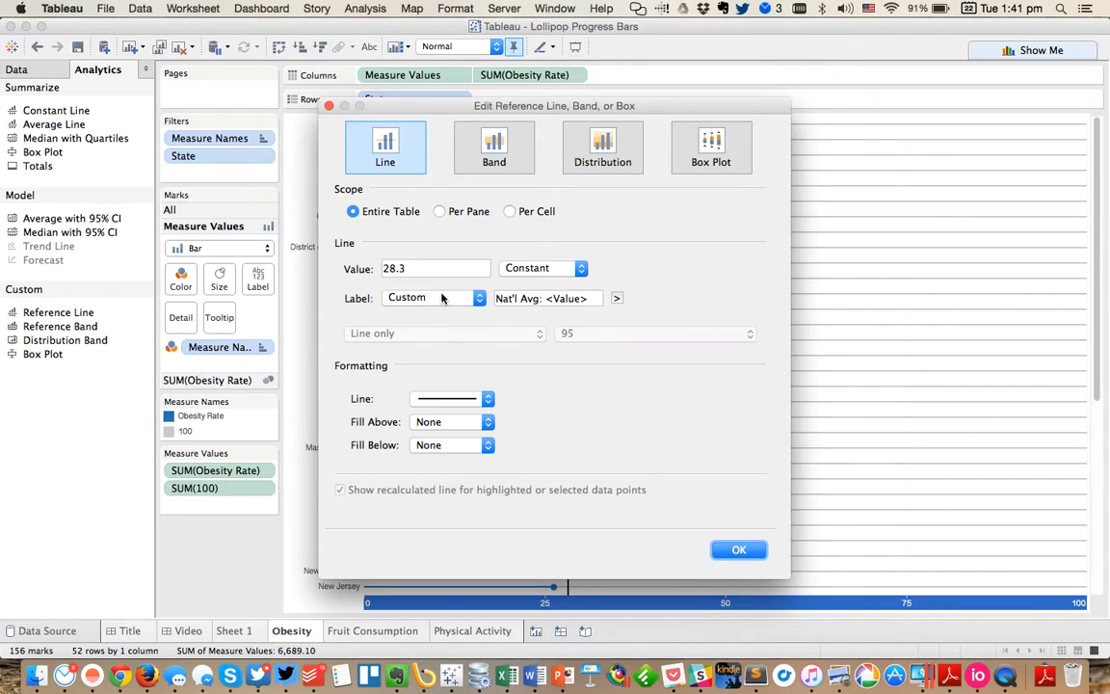
{"action": "left_click", "coordinate": [443, 299]}
{"action": "left_click", "coordinate": [416, 255]}
{"action": "left_click", "coordinate": [746, 554]}
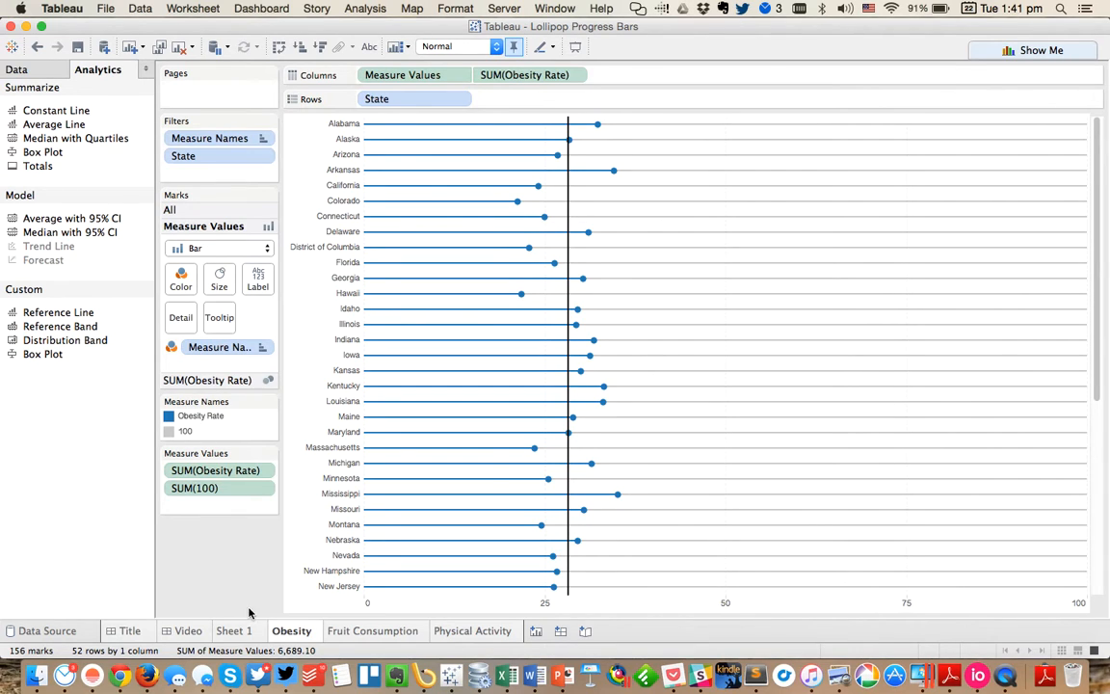
Open the Fruit Consumption sheet, look up the National value in Firefox's CDC fruit consumption table, and return to Tableau.
{"action": "left_click", "coordinate": [349, 631]}
{"action": "key", "text": "super+Tab"}
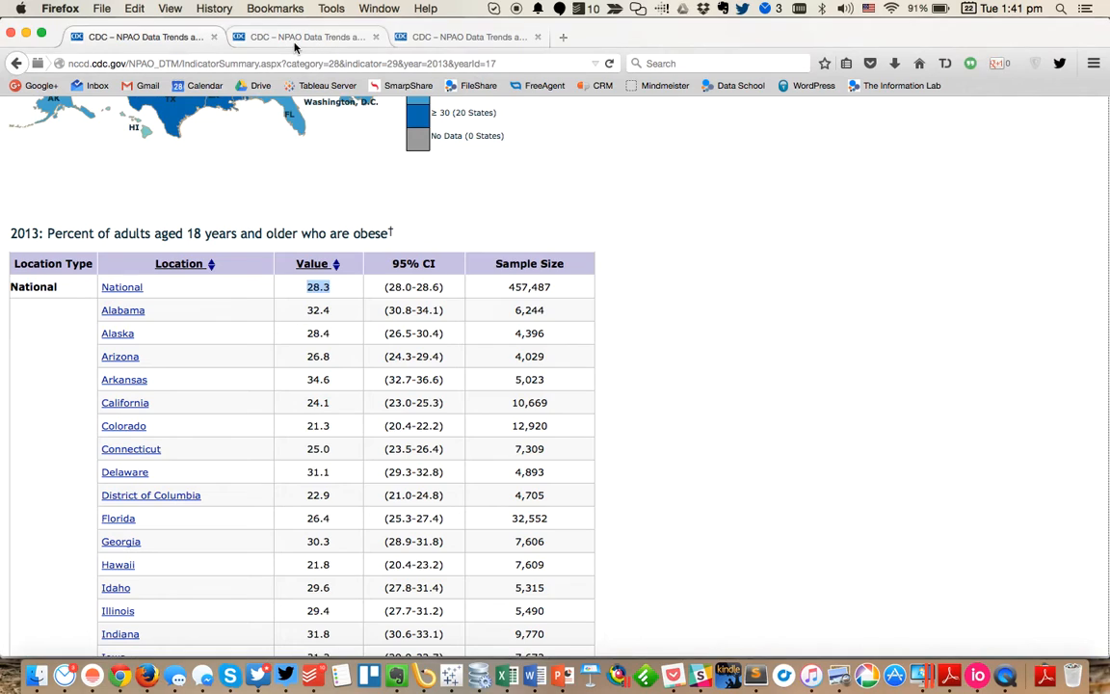
{"action": "left_click", "coordinate": [295, 39]}
{"action": "left_click_drag", "start_coordinate": [307, 258], "coordinate": [330, 262]}
{"action": "key", "text": "super+Tab"}
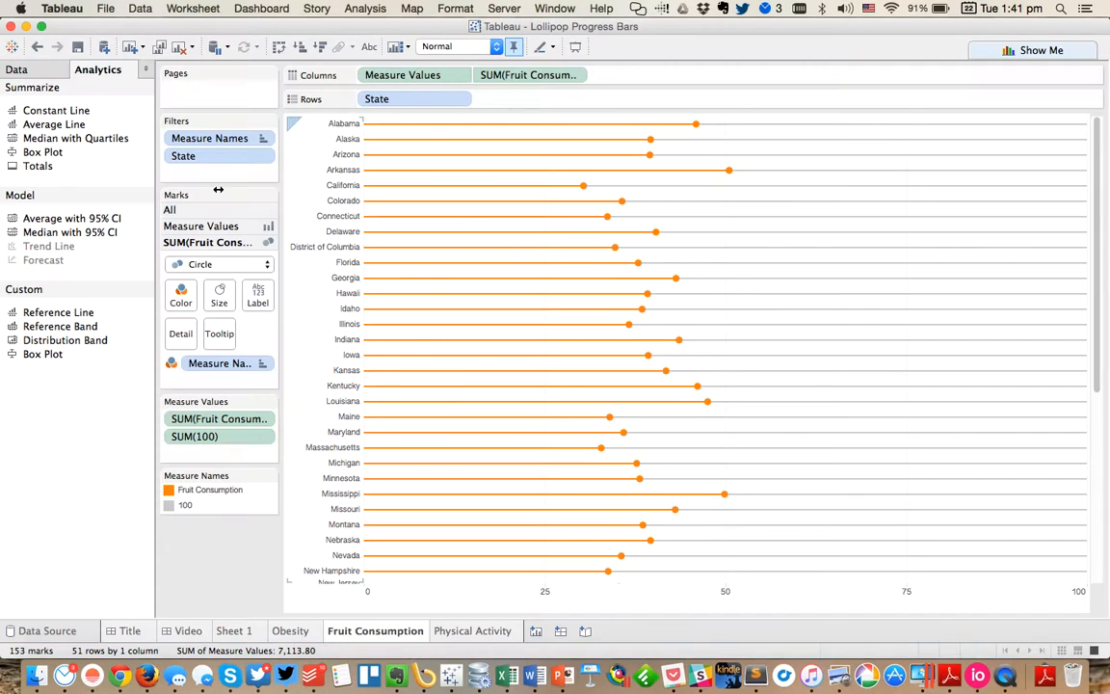
Add a constant line at 38.5 to the Fruit Consumption chart and remove the extra constant line at 30.4%.
{"action": "left_click_drag", "start_coordinate": [51, 112], "coordinate": [416, 148]}
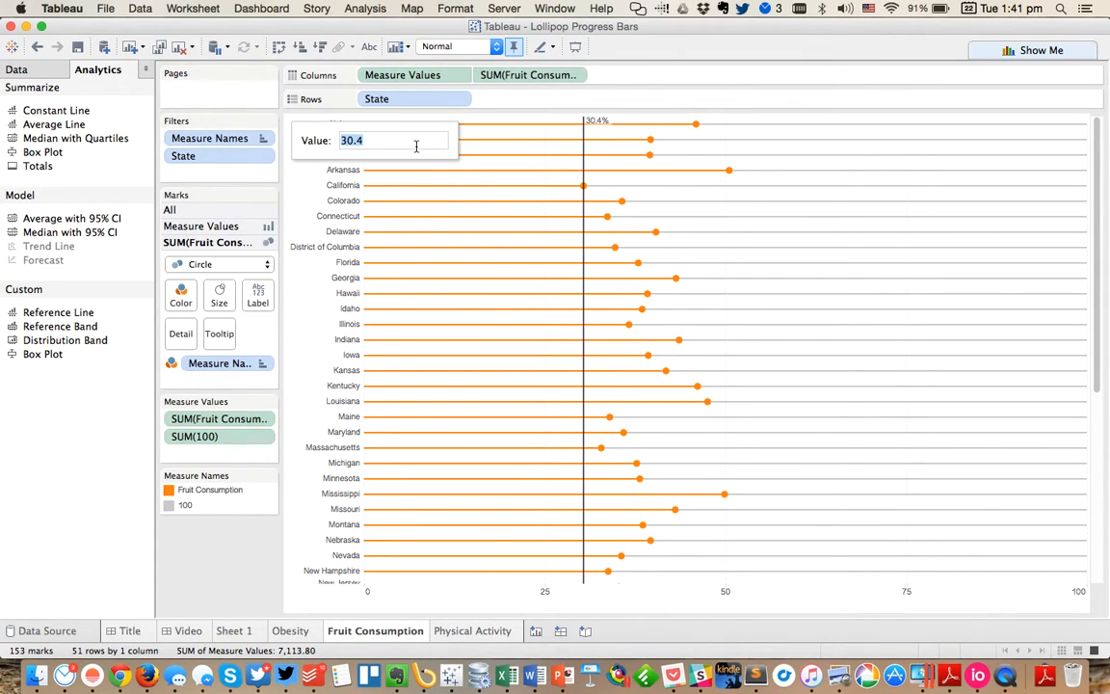
{"action": "type", "text": "39.5"}
{"action": "key", "text": "Return"}
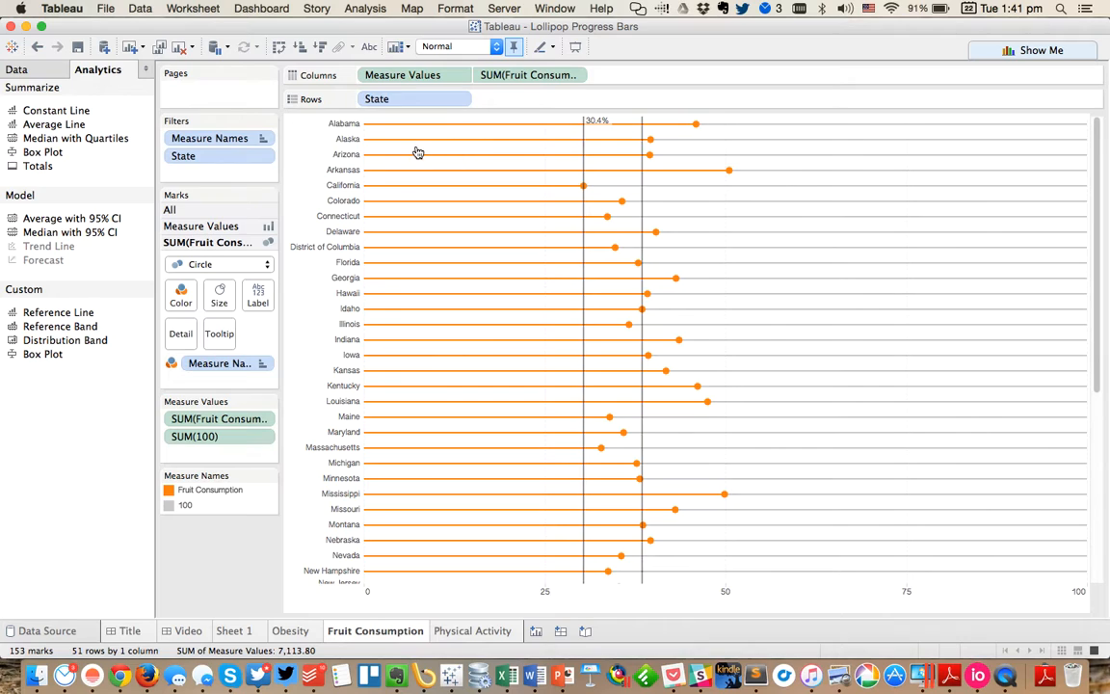
{"action": "left_click", "coordinate": [584, 447]}
{"action": "left_click", "coordinate": [734, 448]}
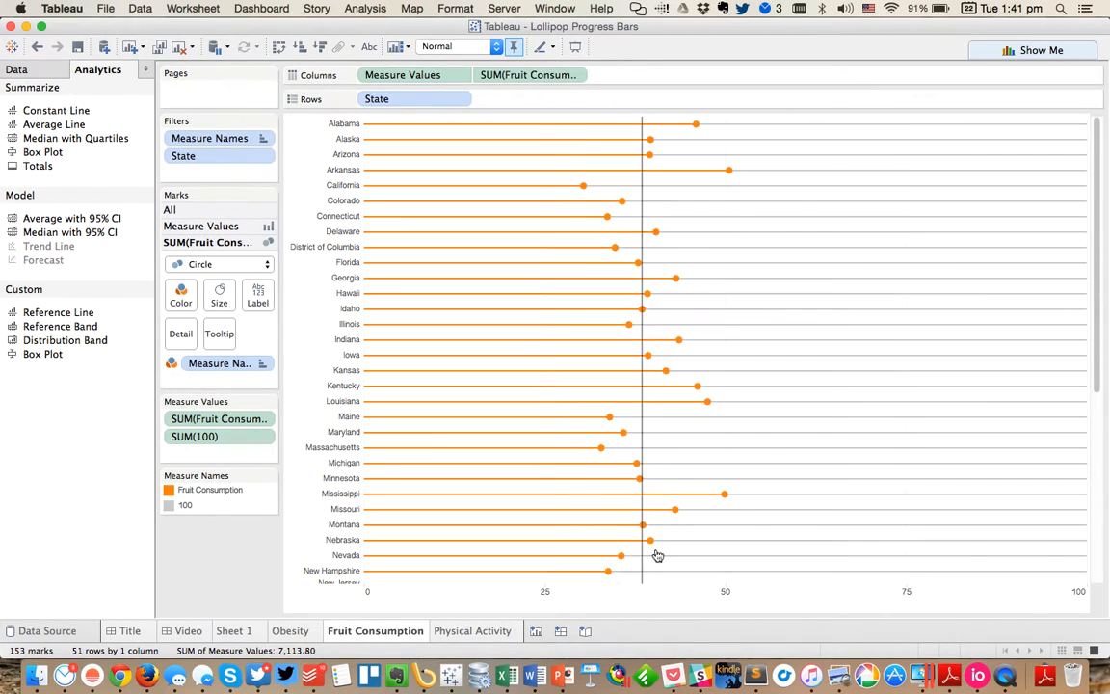
Set the 38.5 reference line's label to None and its colour to black, and apply the settings.
{"action": "left_click", "coordinate": [646, 550]}
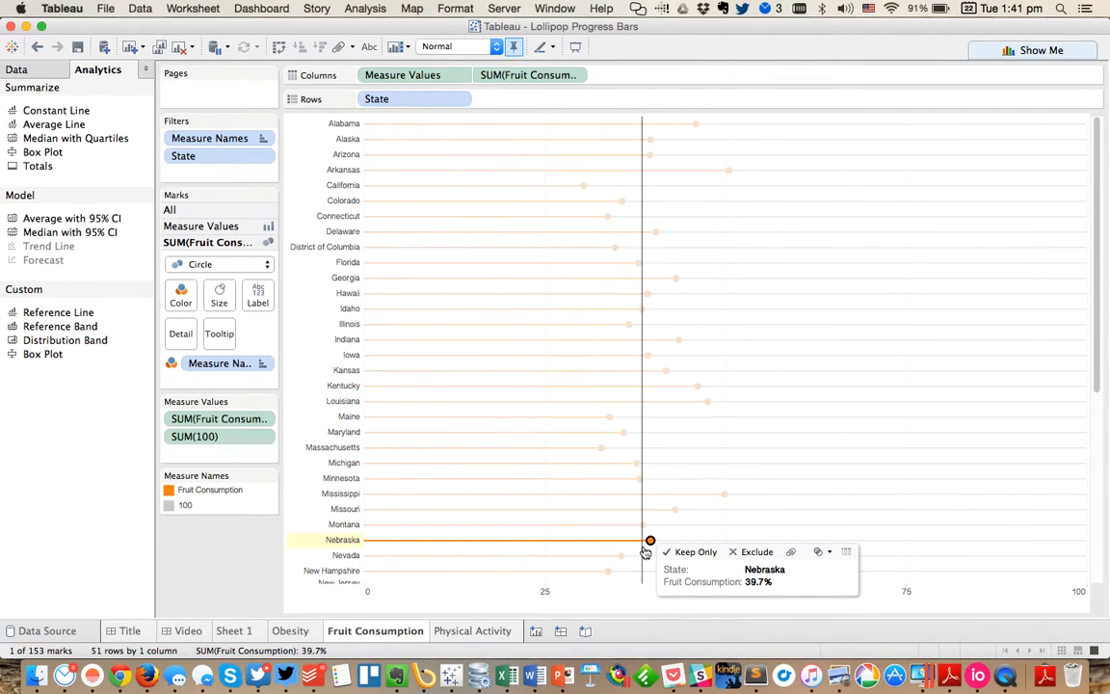
{"action": "left_click", "coordinate": [642, 551]}
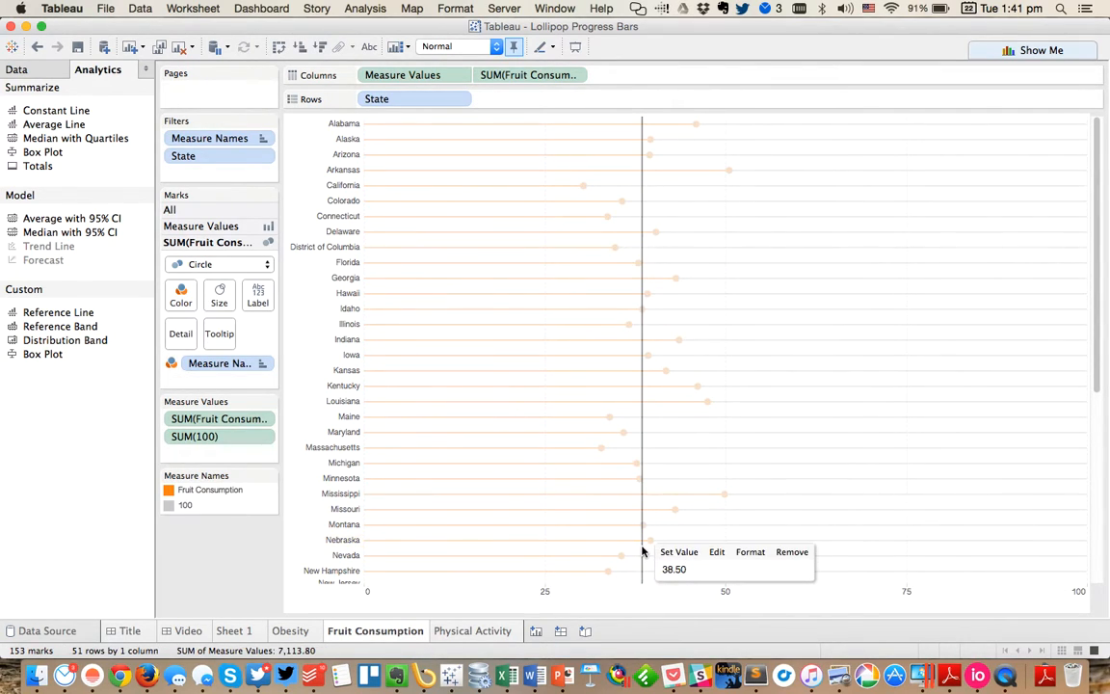
{"action": "left_click", "coordinate": [715, 556]}
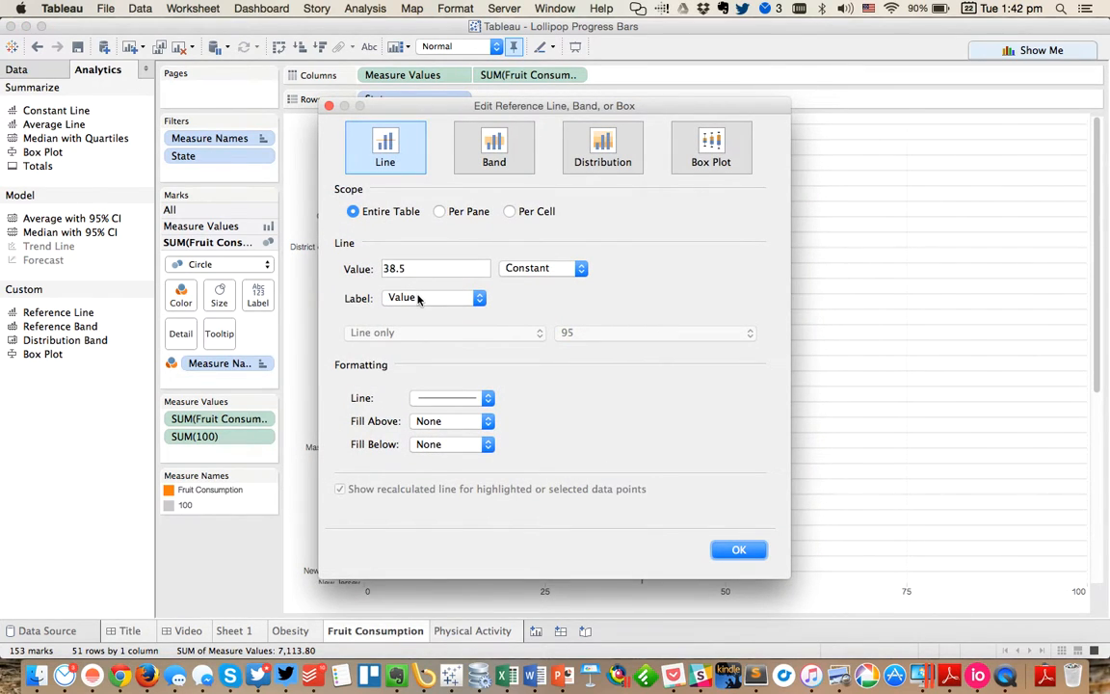
{"action": "left_click", "coordinate": [418, 300]}
{"action": "left_click", "coordinate": [410, 288]}
{"action": "left_click", "coordinate": [445, 398]}
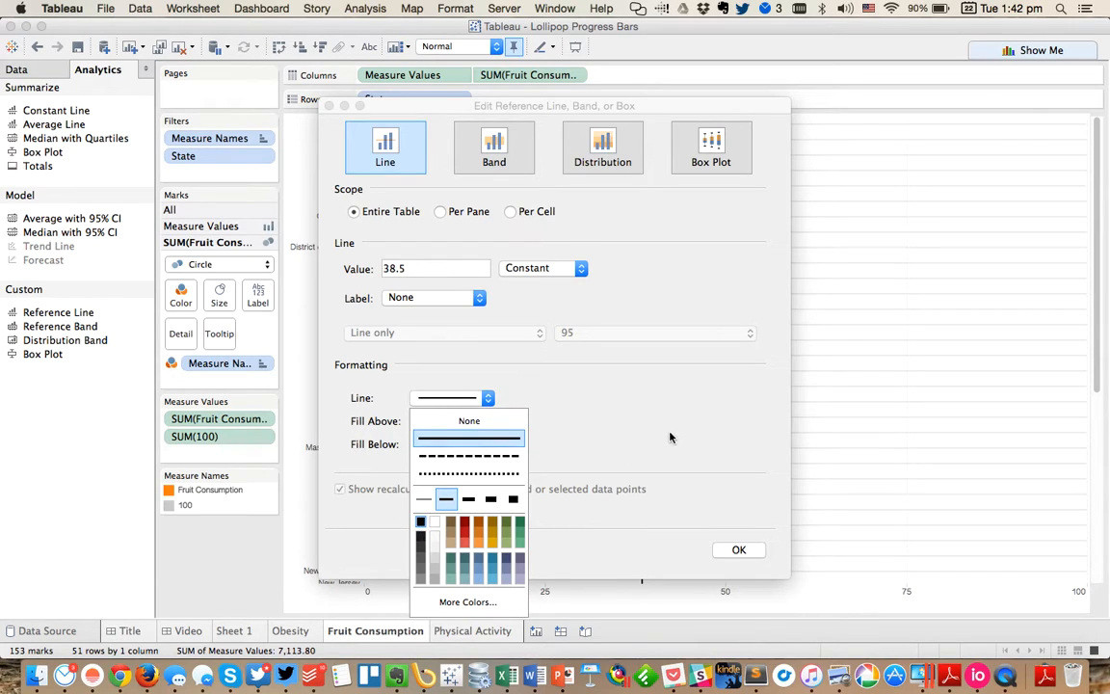
{"action": "left_click", "coordinate": [420, 523]}
{"action": "left_click", "coordinate": [738, 550]}
Open the Physical Activity sheet, look up the National value in Firefox's CDC 2013 physical activity table, and return to Tableau.
{"action": "left_click", "coordinate": [475, 631]}
{"action": "key", "text": "super+Tab"}
{"action": "left_click", "coordinate": [450, 37]}
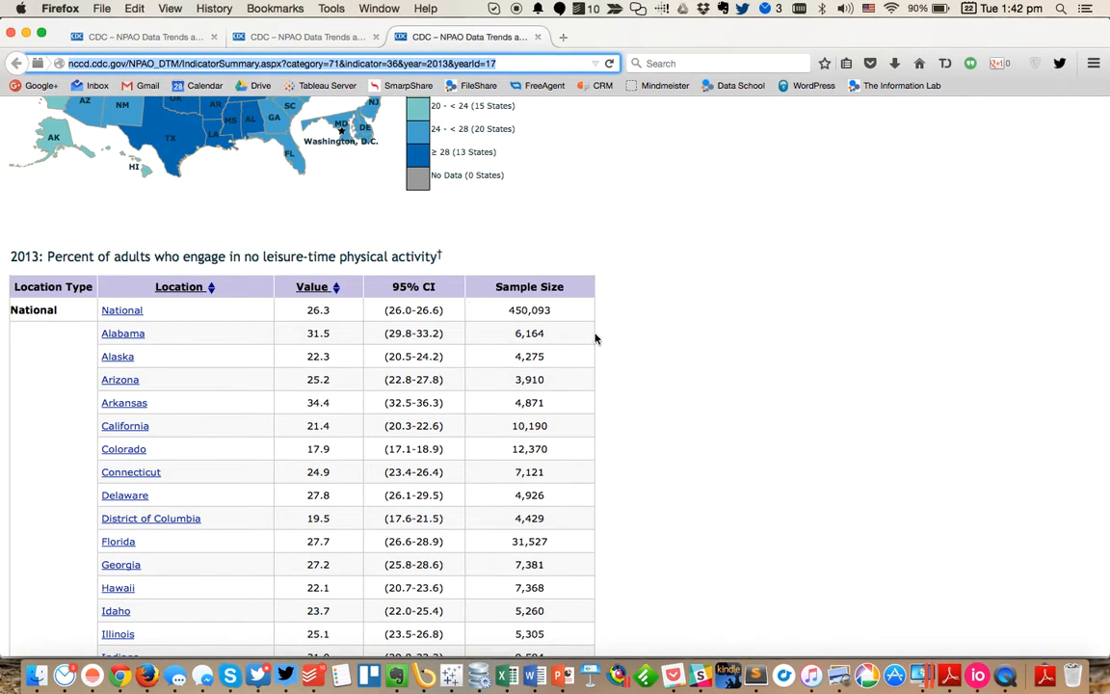
{"action": "key", "text": "super+Tab"}
Add a constant line at 26.3 to the Physical Activity chart and remove the extra constant line at 17.9%.
{"action": "left_click_drag", "start_coordinate": [56, 108], "coordinate": [426, 145]}
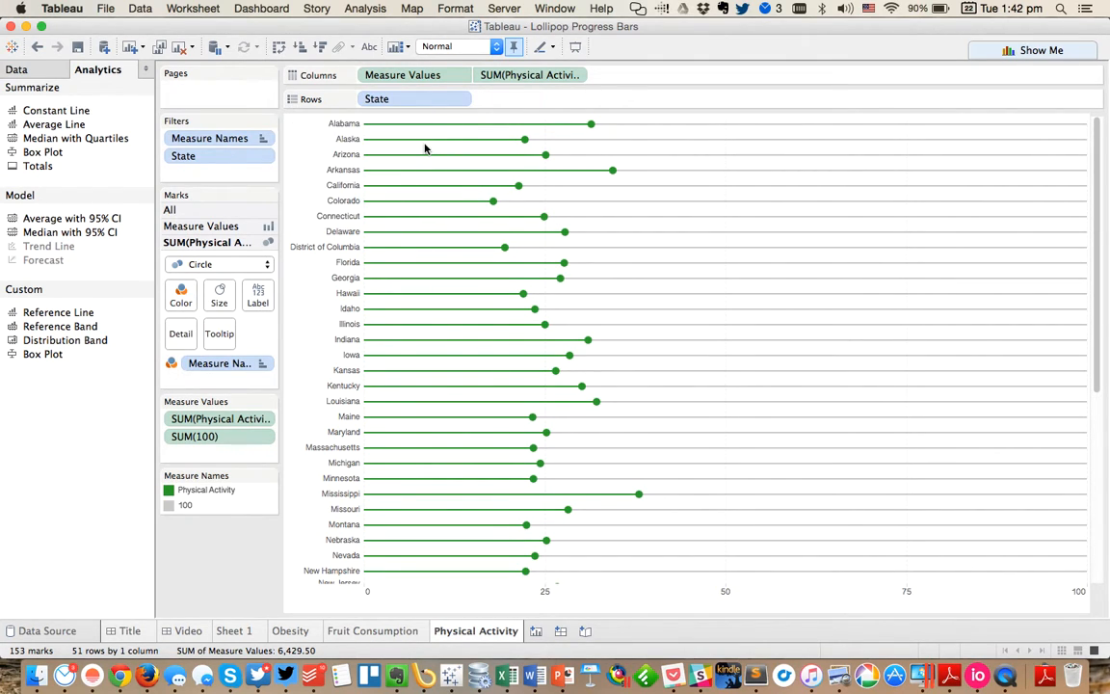
{"action": "type", "text": "26.3"}
{"action": "key", "text": "Return"}
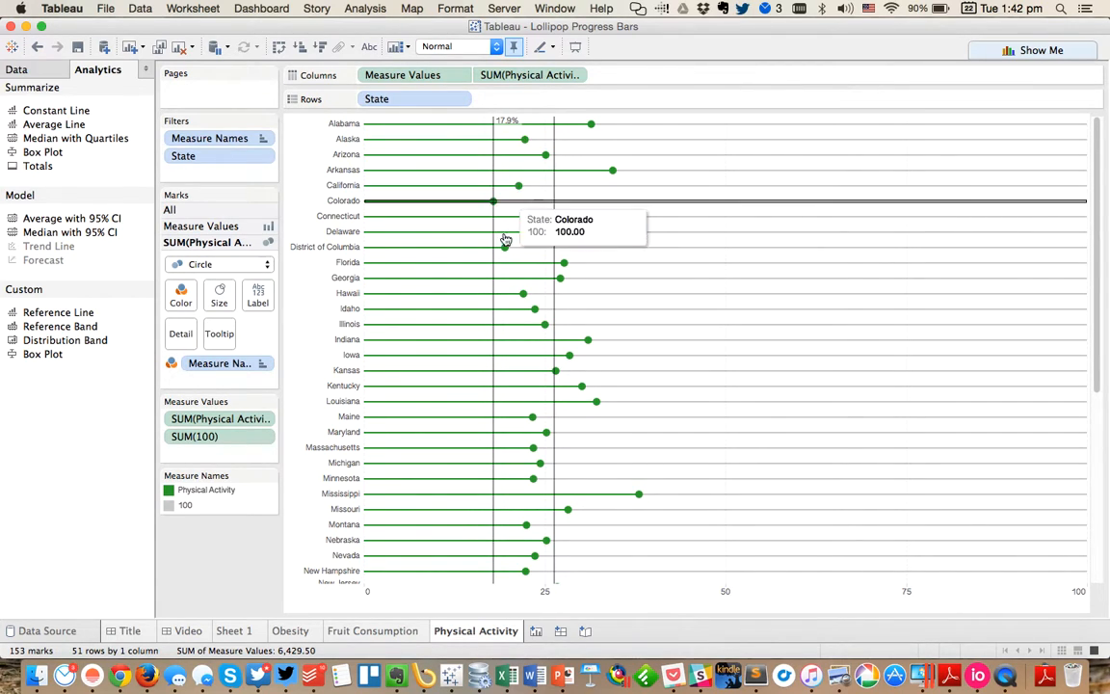
{"action": "left_click", "coordinate": [496, 556]}
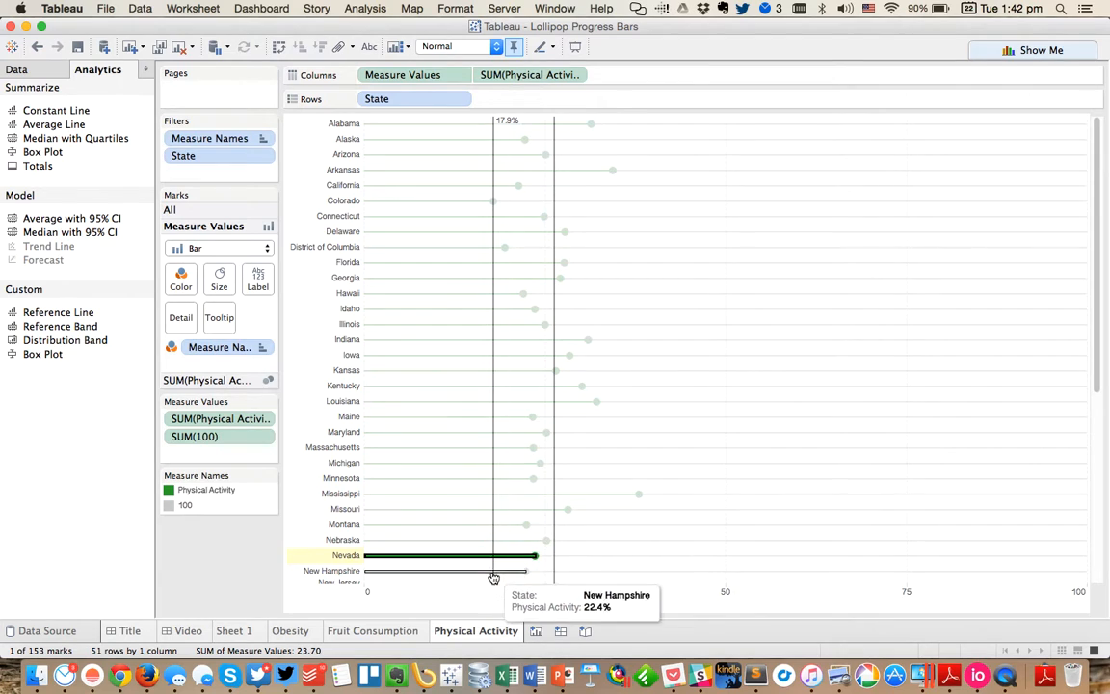
{"action": "left_click", "coordinate": [493, 570]}
{"action": "left_click", "coordinate": [636, 569]}
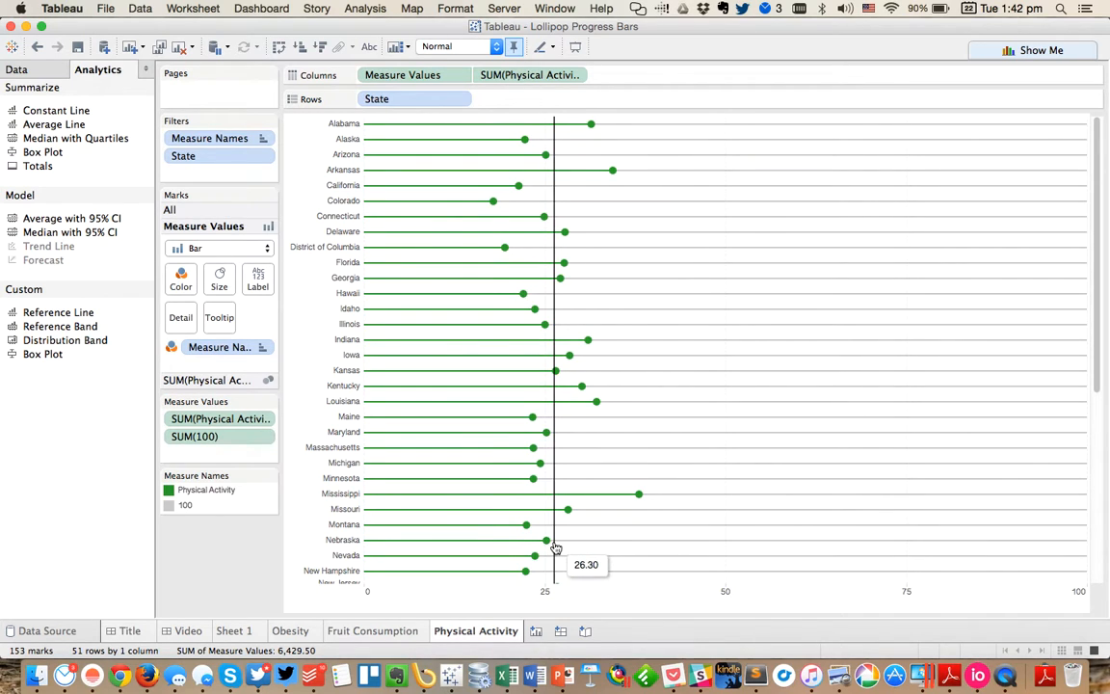
Set the 26.3 reference line's label to None and its colour to black, and apply the settings.
{"action": "left_click", "coordinate": [554, 547]}
{"action": "left_click", "coordinate": [631, 549]}
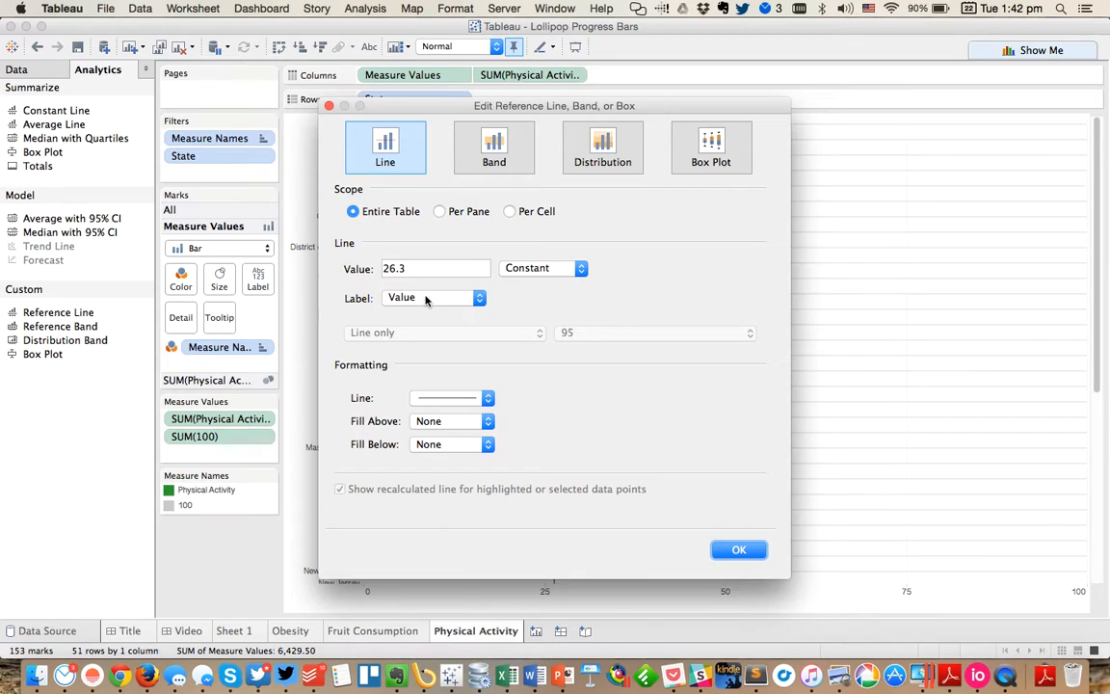
{"action": "left_click", "coordinate": [425, 299]}
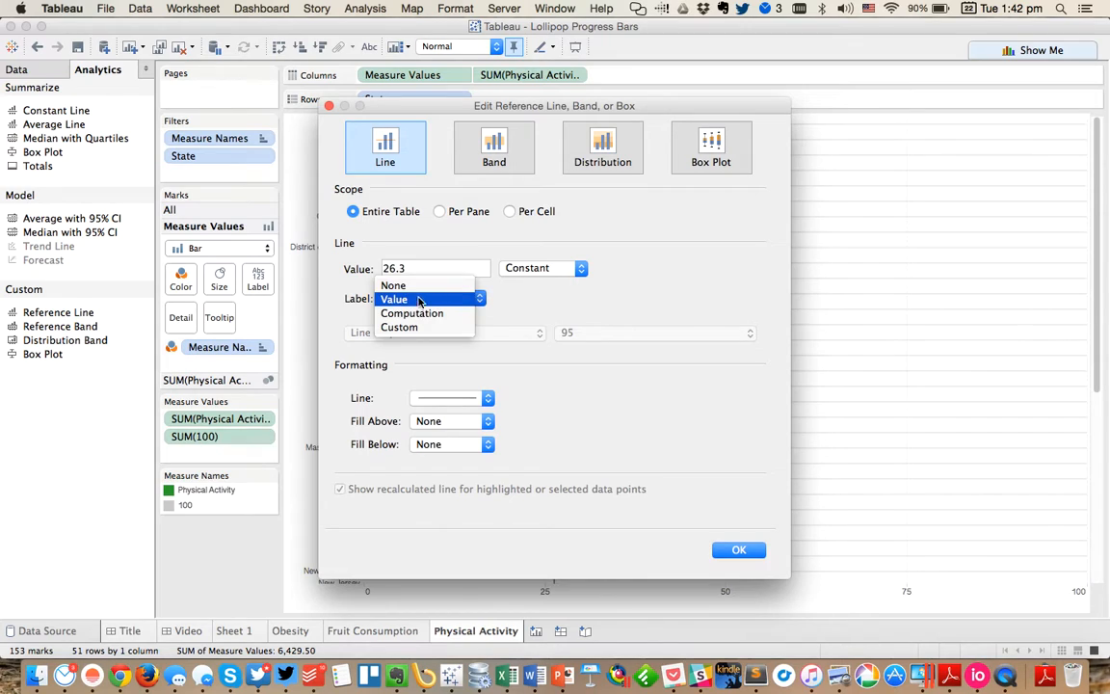
{"action": "left_click", "coordinate": [410, 286]}
{"action": "left_click", "coordinate": [433, 405]}
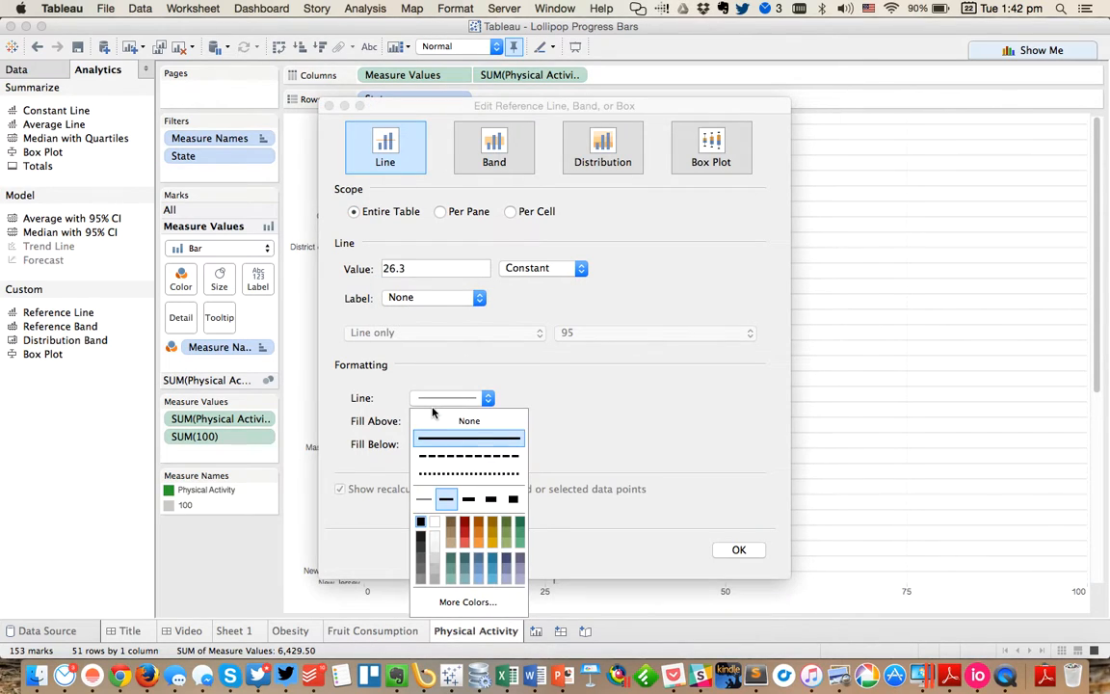
{"action": "left_click", "coordinate": [421, 521]}
{"action": "left_click", "coordinate": [650, 461]}
{"action": "left_click", "coordinate": [738, 549]}
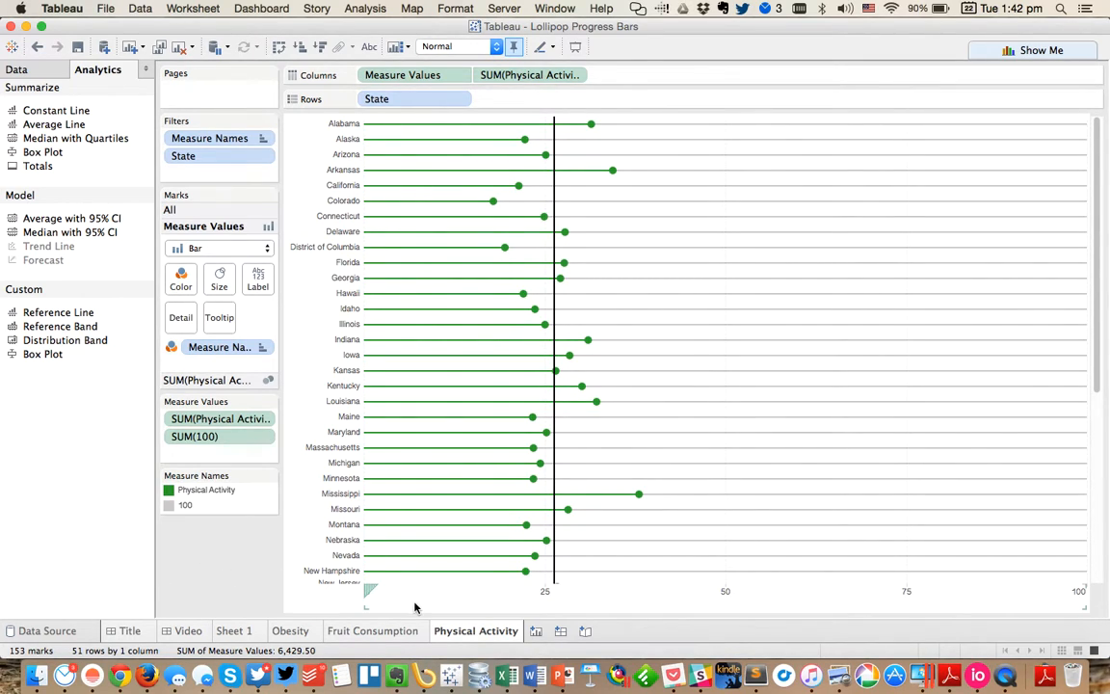
Shrink the horizontal axis area to a matching height on the Physical Activity, Fruit Consumption and Obesity sheets, comparing the sheets.
{"action": "left_click_drag", "start_coordinate": [427, 584], "coordinate": [427, 599]}
{"action": "left_click", "coordinate": [398, 631]}
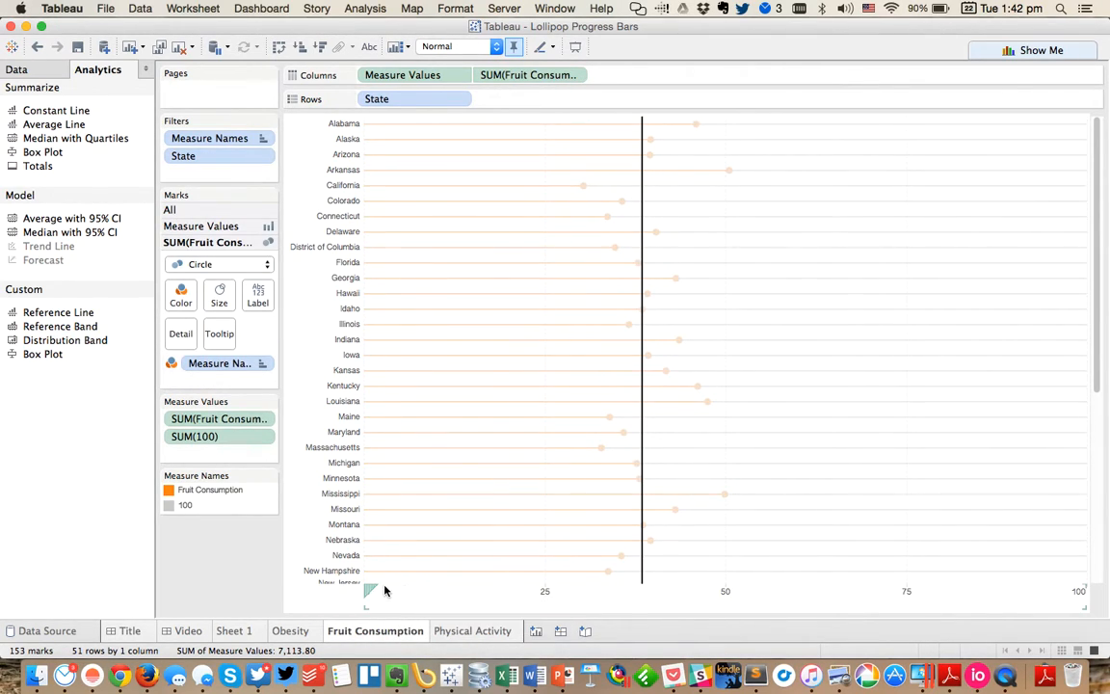
{"action": "left_click", "coordinate": [321, 600]}
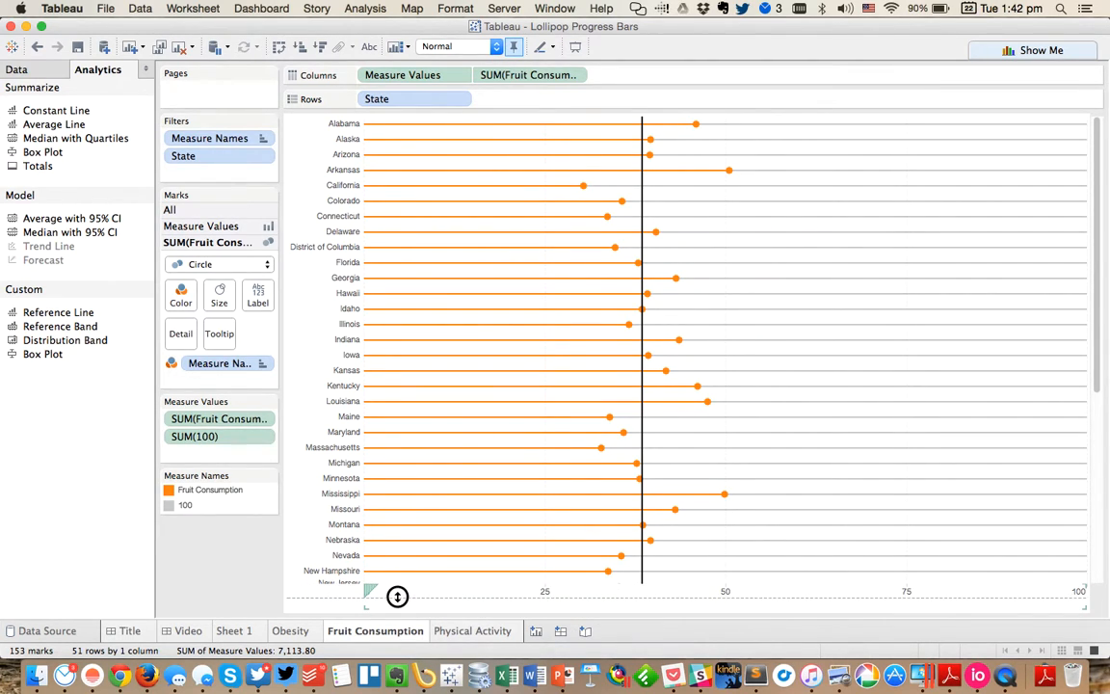
{"action": "left_click", "coordinate": [306, 631]}
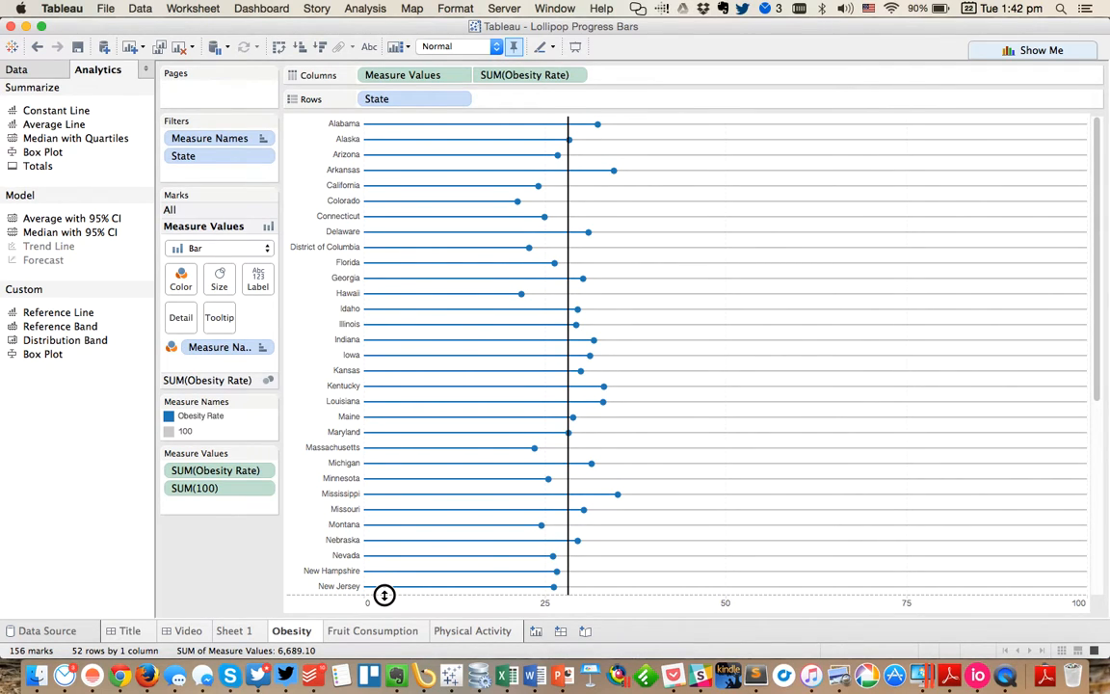
{"action": "left_click", "coordinate": [376, 630]}
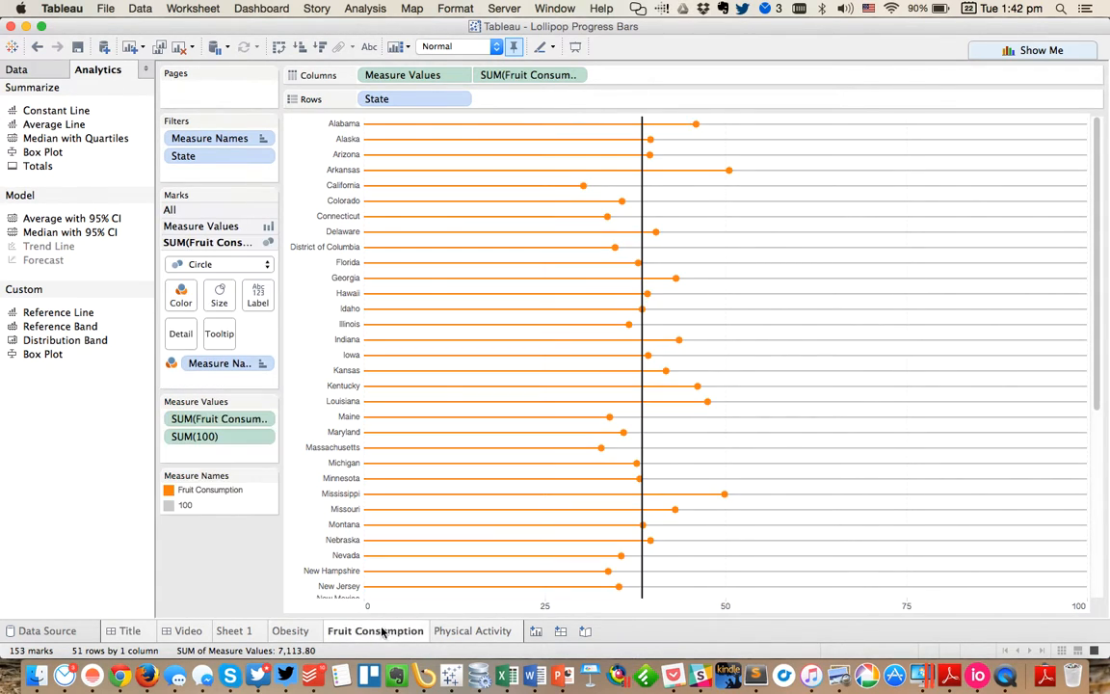
{"action": "left_click", "coordinate": [290, 631]}
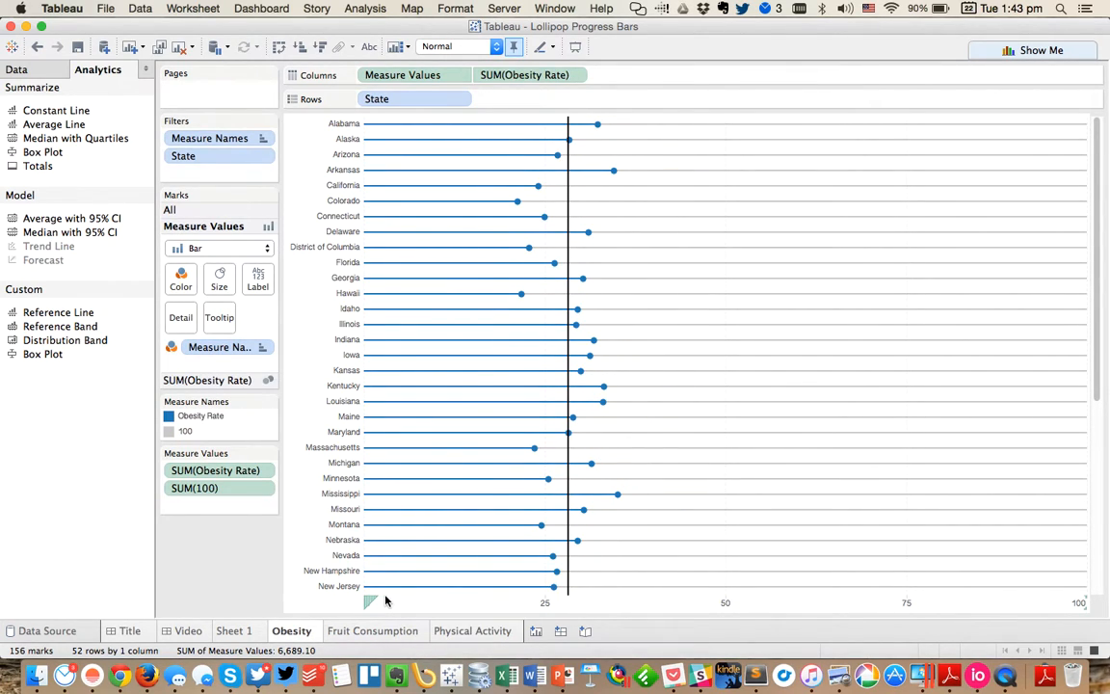
{"action": "left_click_drag", "start_coordinate": [384, 595], "coordinate": [385, 602]}
{"action": "left_click", "coordinate": [382, 631]}
{"action": "left_click", "coordinate": [471, 632]}
{"action": "left_click", "coordinate": [291, 632]}
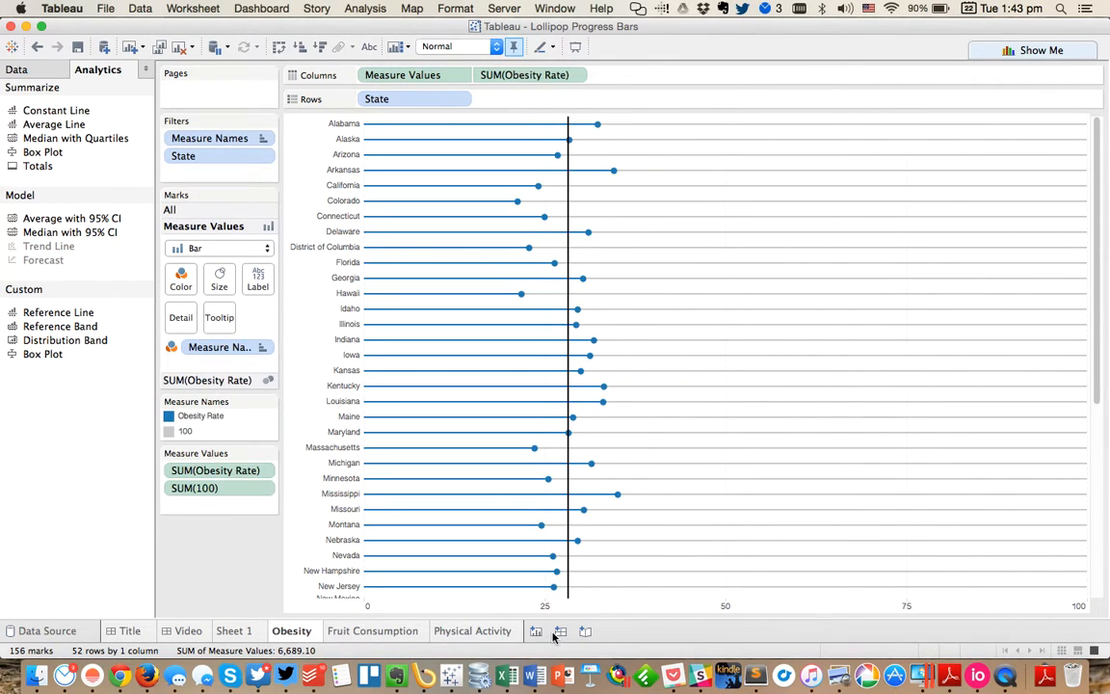
Create a new dashboard and place the Obesity sheet in it.
{"action": "left_click", "coordinate": [560, 631]}
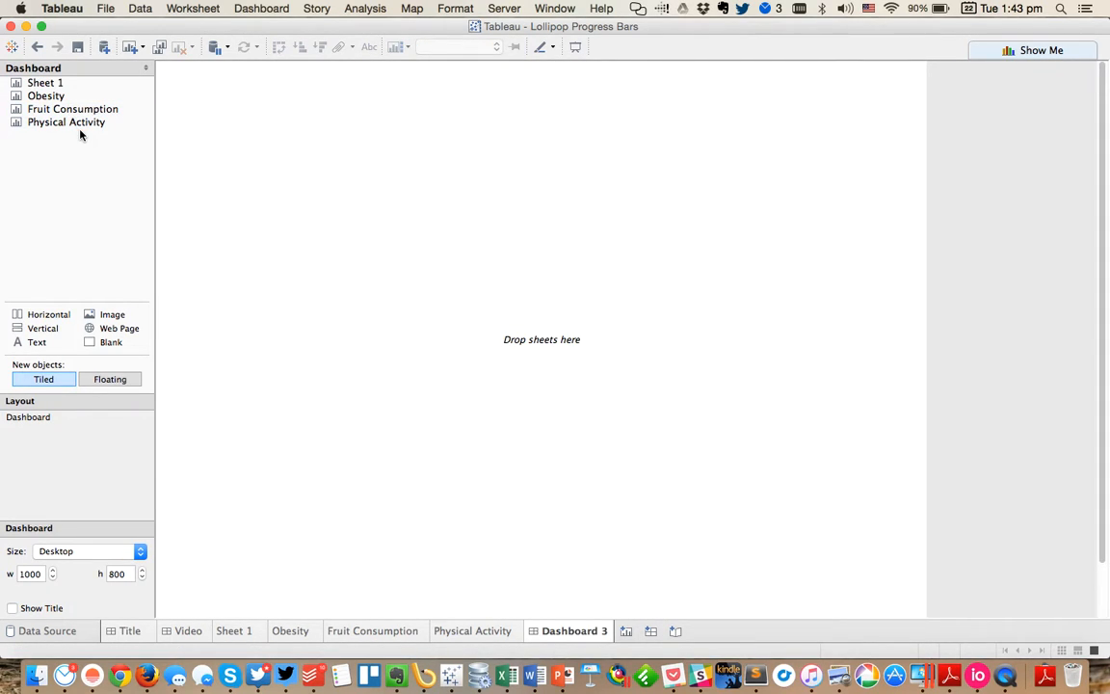
{"action": "left_click_drag", "start_coordinate": [45, 94], "coordinate": [339, 214]}
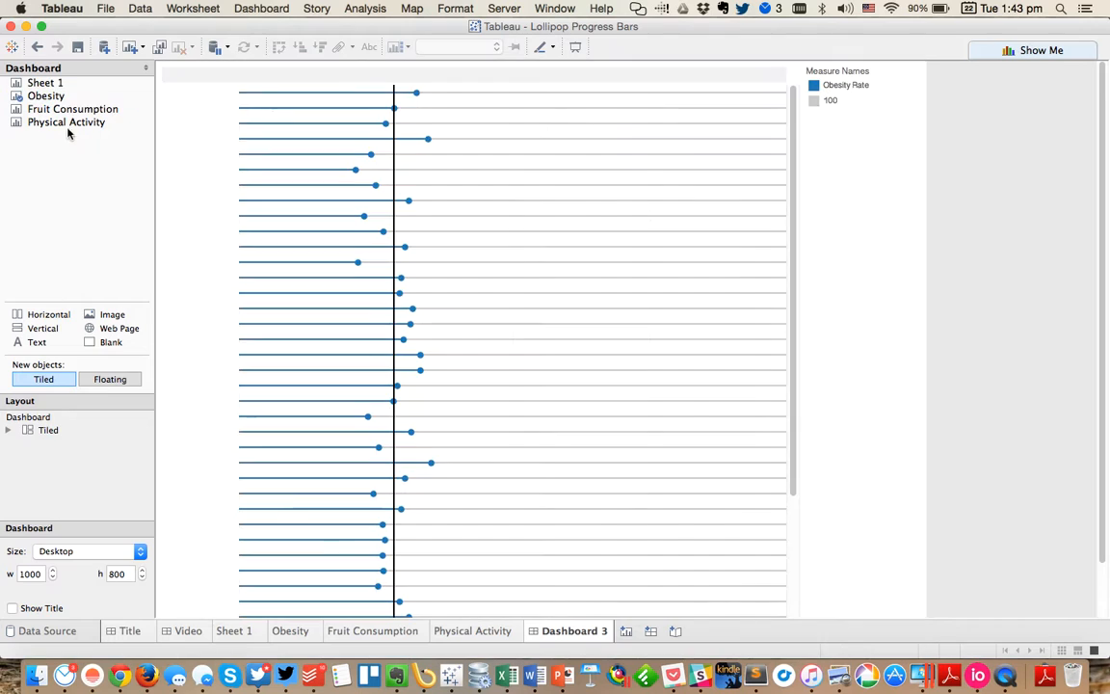
Place the Fruit Consumption and Physical Activity sheets side by side after Obesity in the dashboard, and delete the container holding the colour legends.
{"action": "left_click_drag", "start_coordinate": [73, 109], "coordinate": [585, 300]}
{"action": "left_click_drag", "start_coordinate": [67, 122], "coordinate": [795, 310]}
{"action": "left_click", "coordinate": [884, 325]}
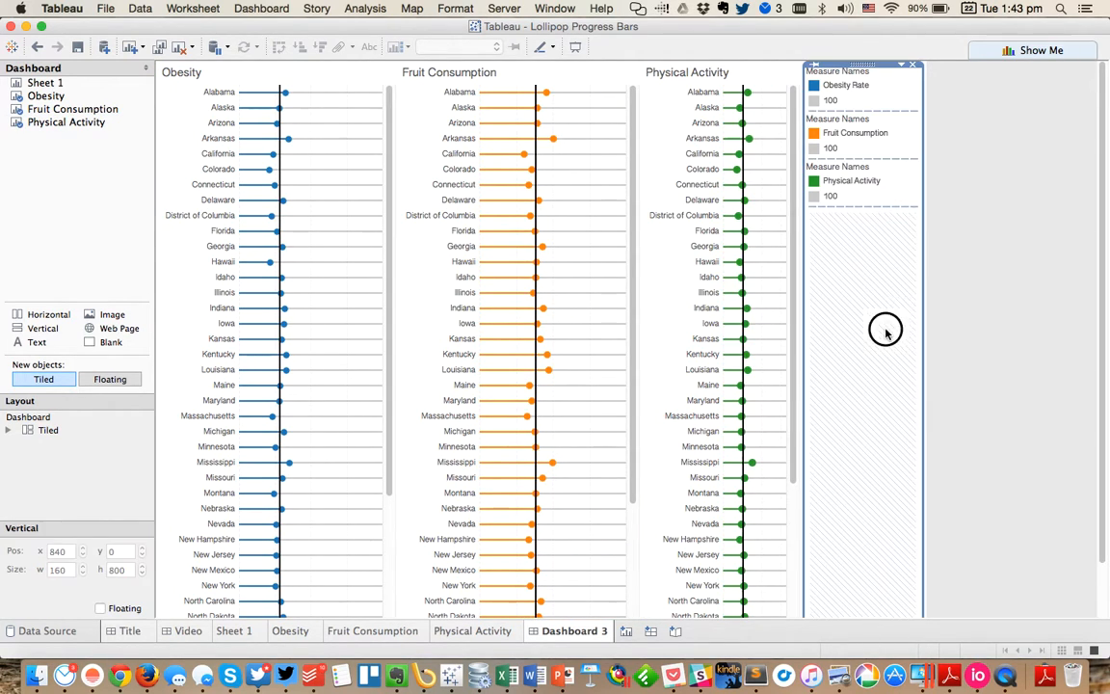
{"action": "left_click", "coordinate": [915, 66]}
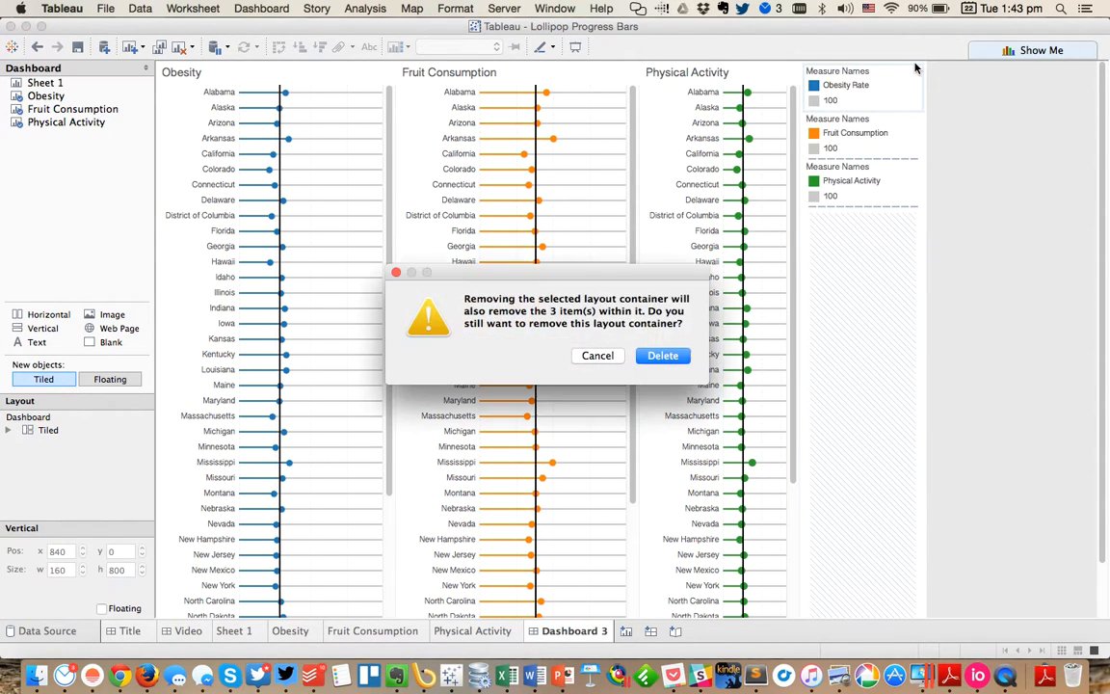
{"action": "left_click", "coordinate": [665, 355]}
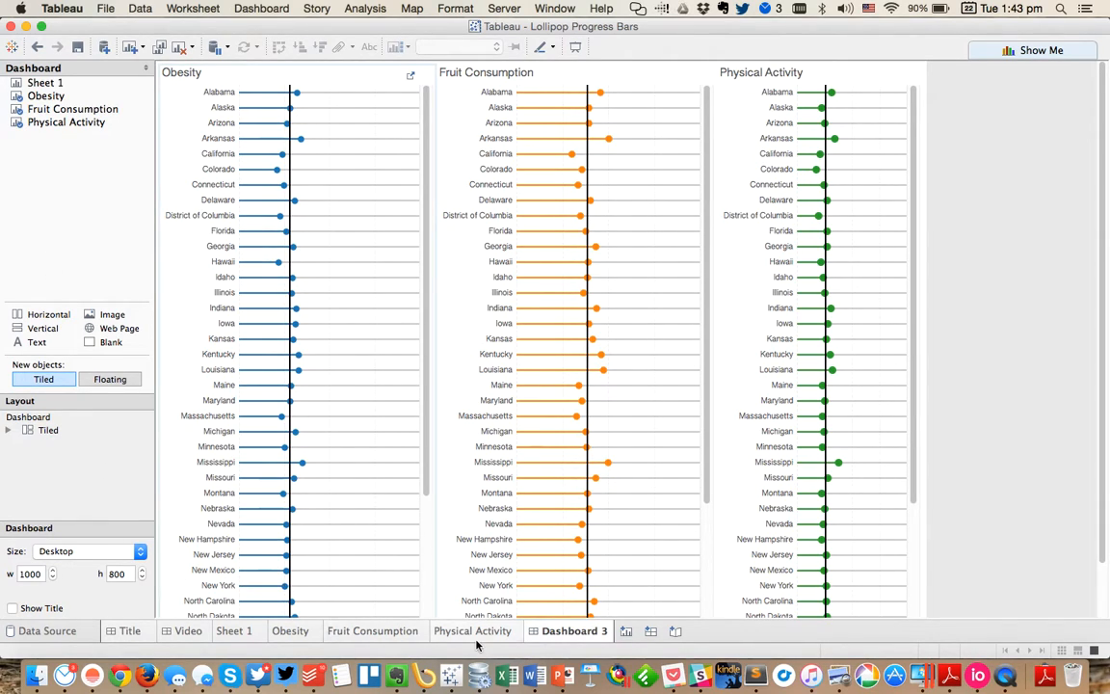
{"action": "left_click", "coordinate": [75, 229]}
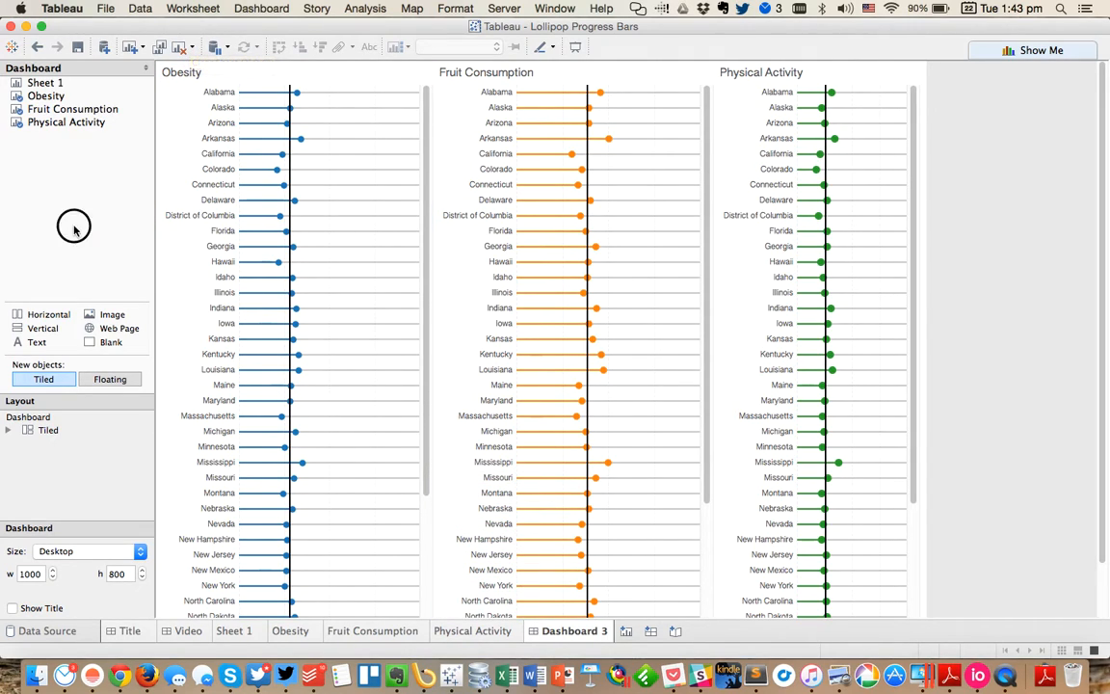
Show the dashboard title and set its font to Tamil Sangam MN.
{"action": "left_click", "coordinate": [13, 608]}
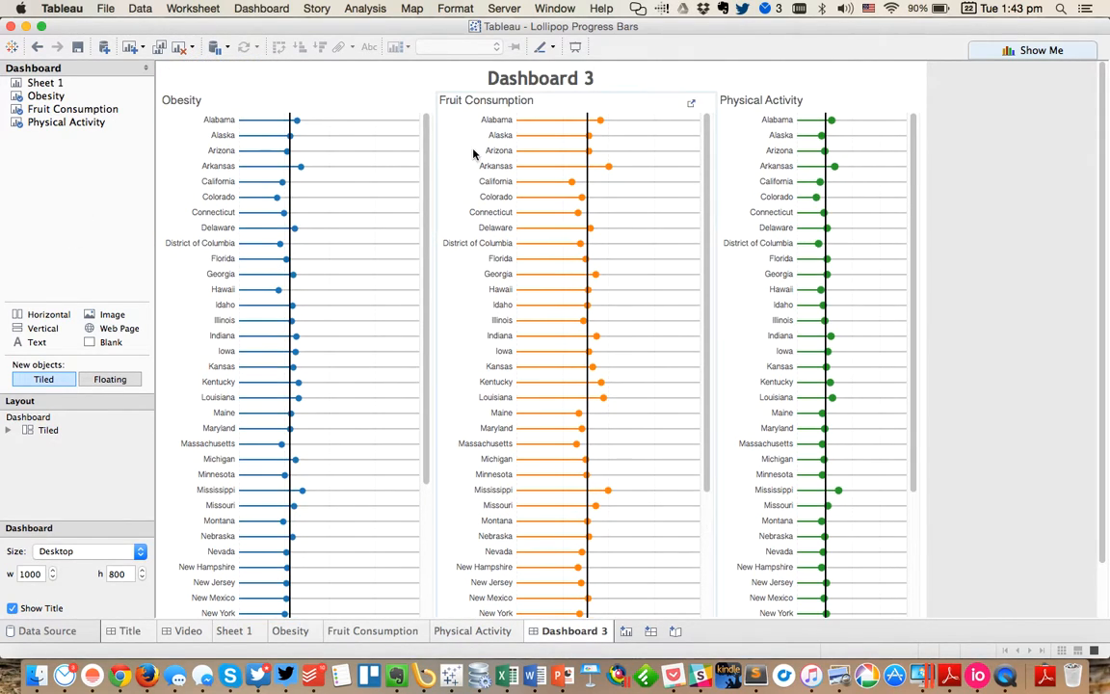
{"action": "left_click", "coordinate": [365, 8]}
{"action": "mouse_move", "coordinate": [264, 9]}
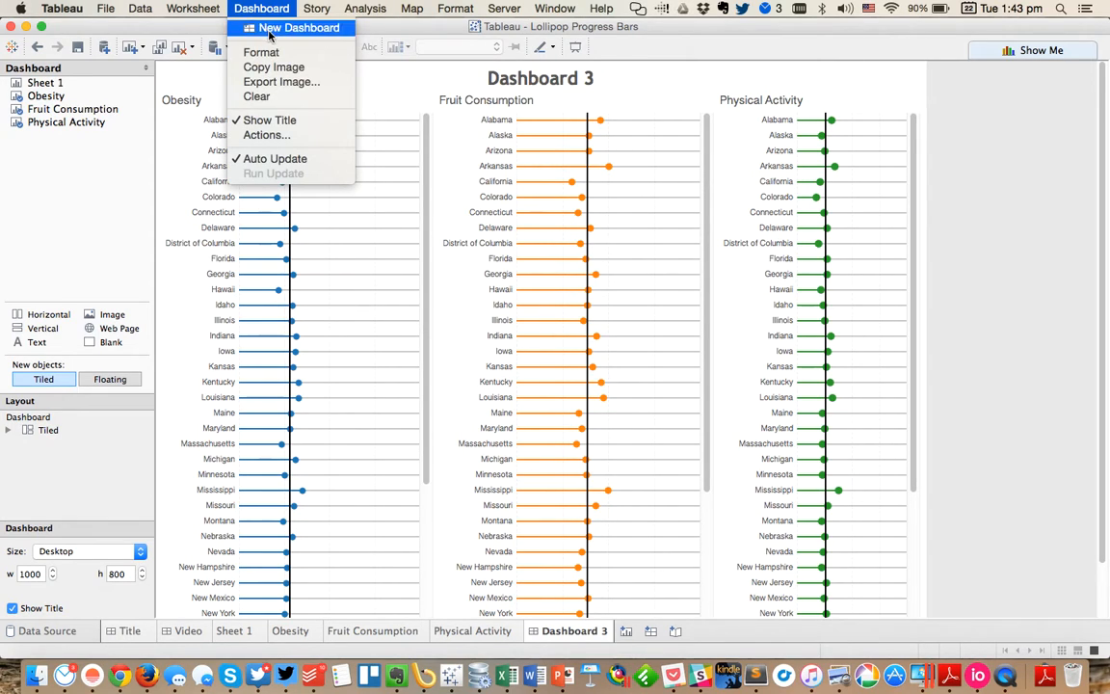
{"action": "left_click", "coordinate": [261, 52]}
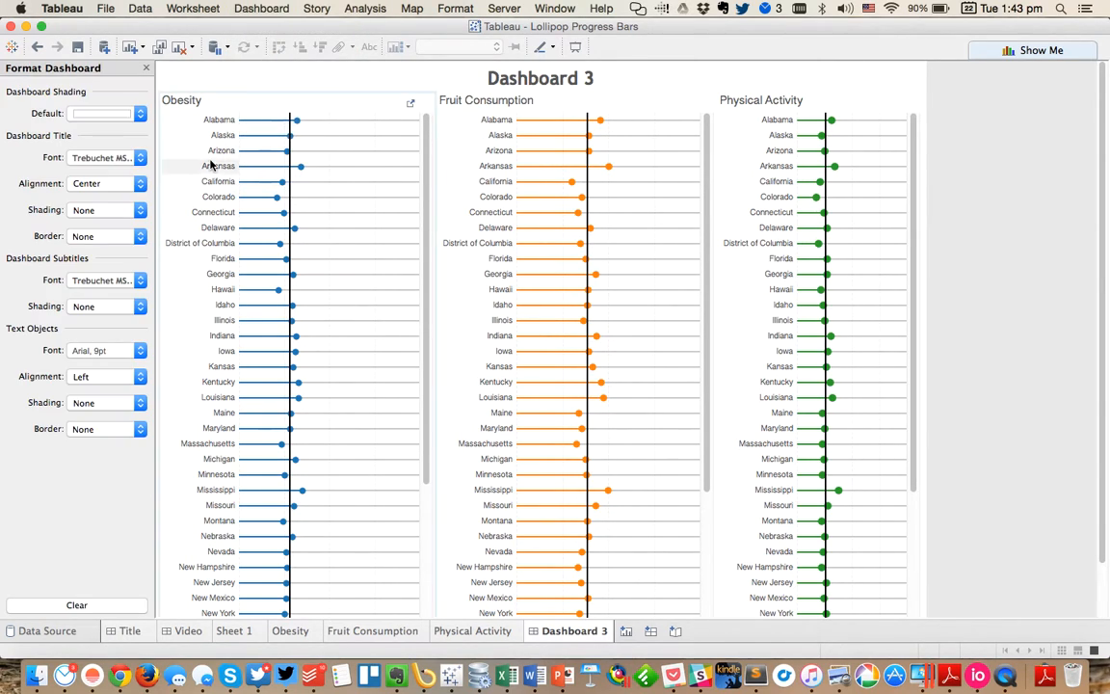
{"action": "left_click", "coordinate": [109, 164]}
{"action": "left_click", "coordinate": [174, 183]}
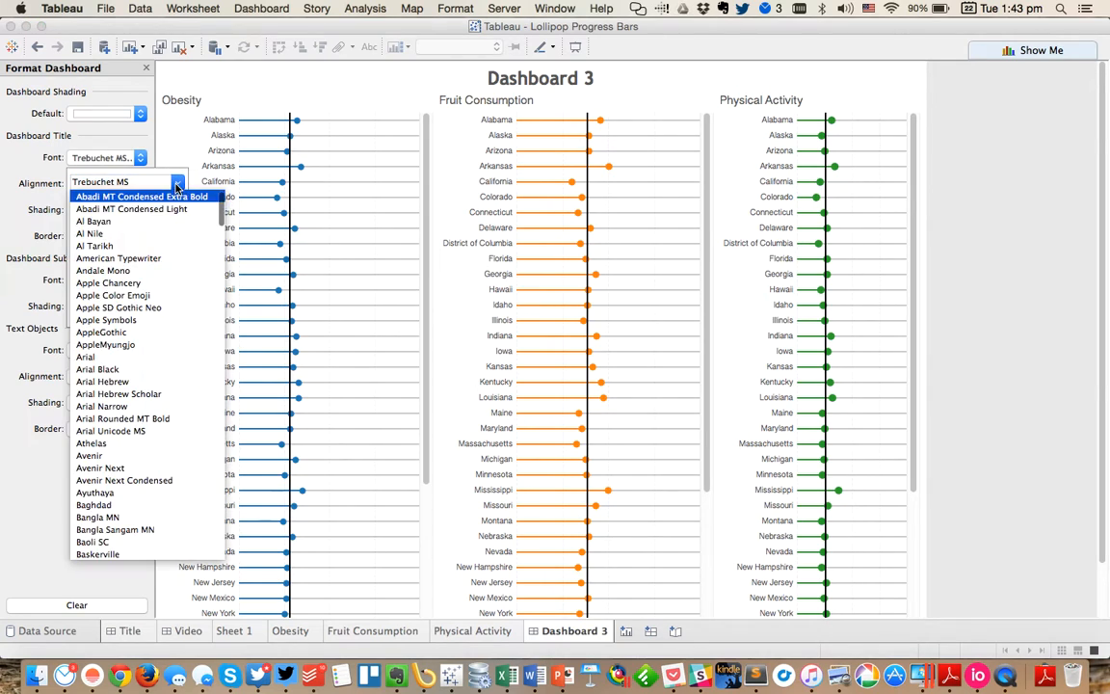
{"action": "key", "text": "t"}
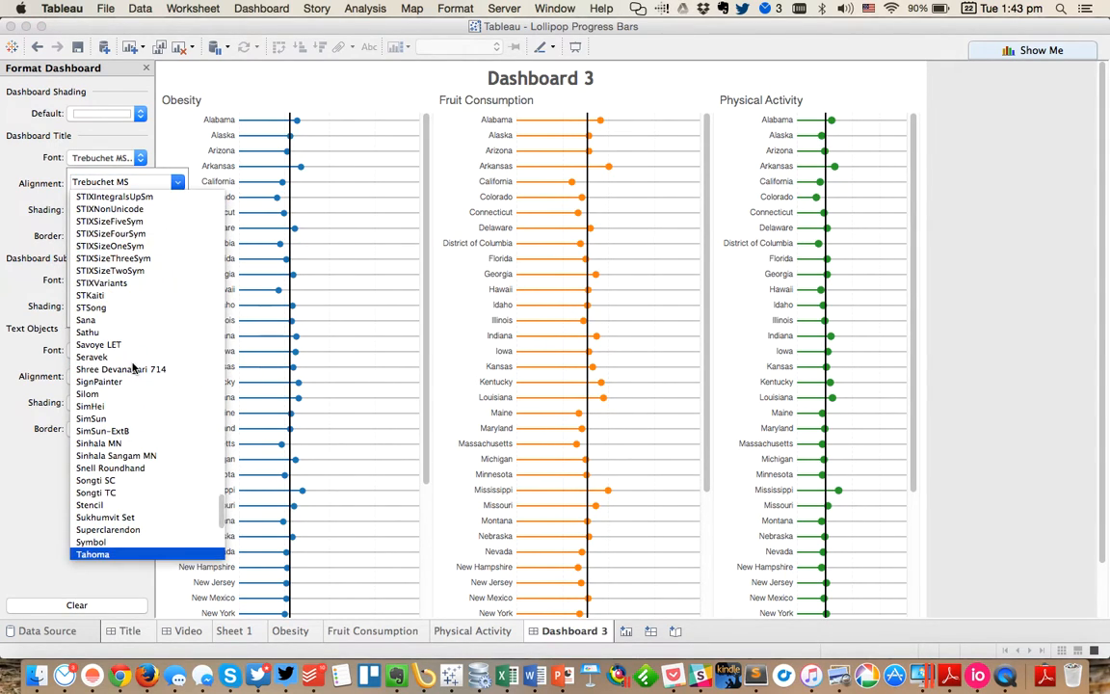
{"action": "scroll", "coordinate": [126, 337], "scroll_direction": "down", "scroll_amount": 1}
{"action": "left_click", "coordinate": [148, 556]}
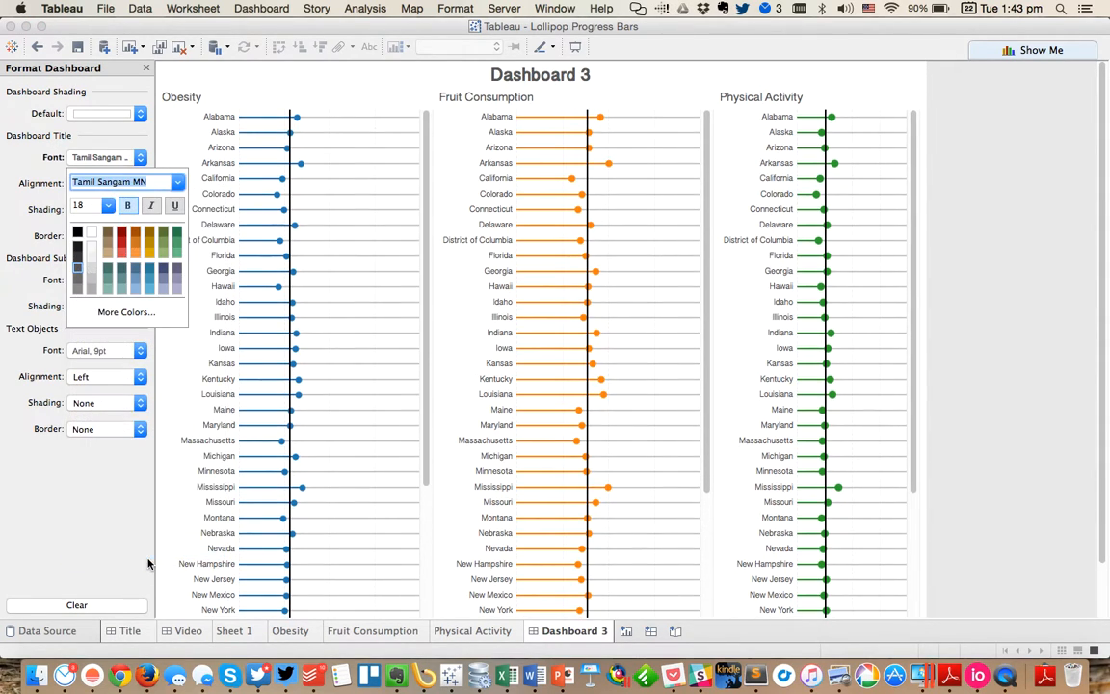
Change the dashboard title to "How obese are Americans? Does Fruit Consumption and Physical Activity Relate?" and close the dashboard formatting options.
{"action": "double_click", "coordinate": [540, 74]}
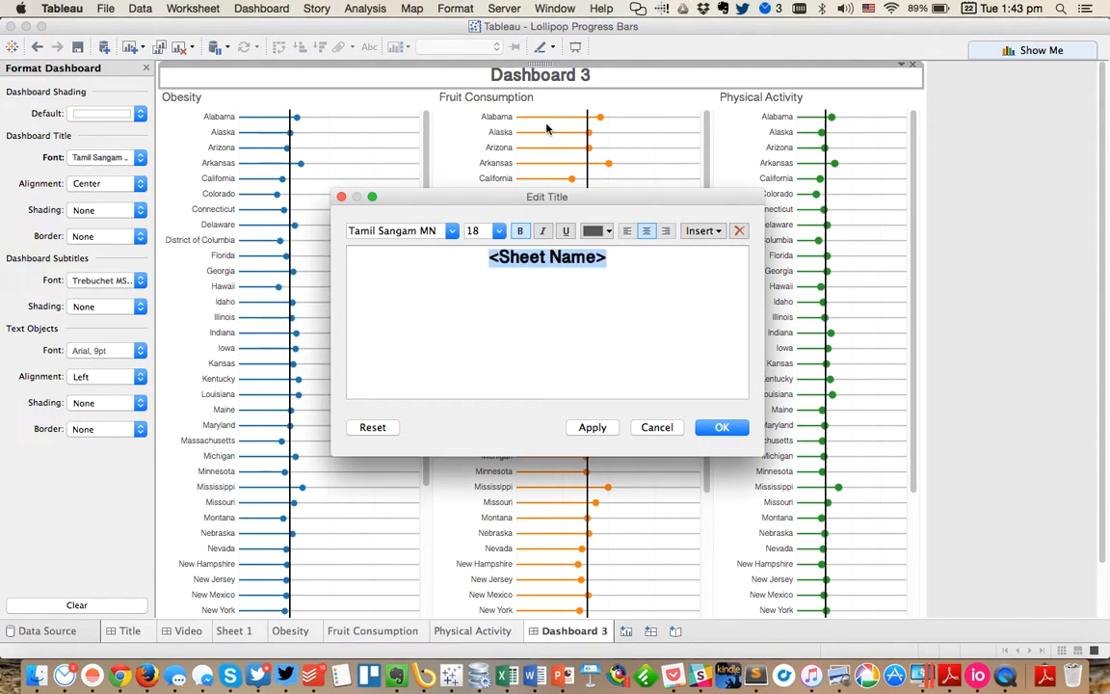
{"action": "type", "text": "How do"}
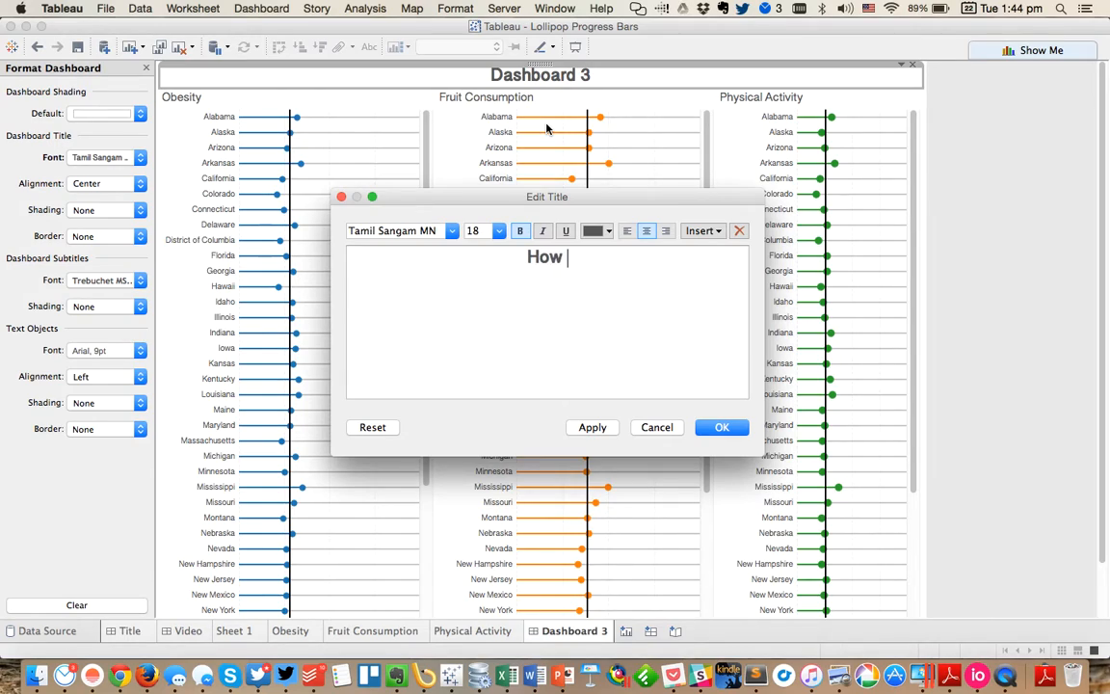
{"action": "key", "text": "BackSpace"}
{"action": "key", "text": "BackSpace"}
{"action": "type", "text": "obese"}
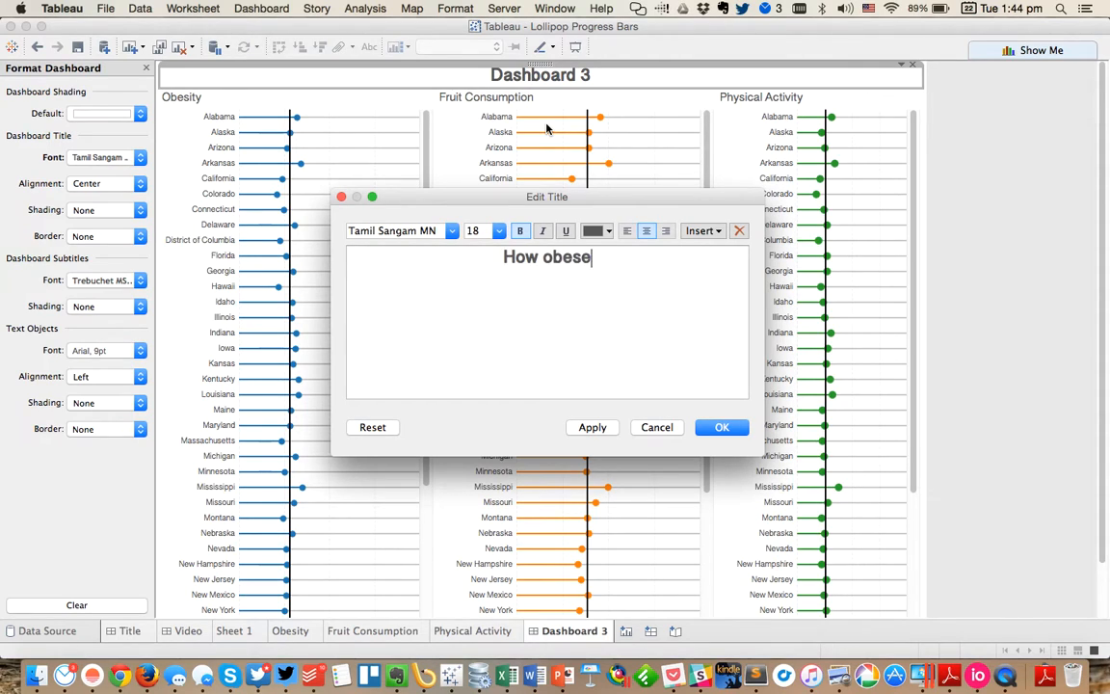
{"action": "type", "text": " are Americans?"}
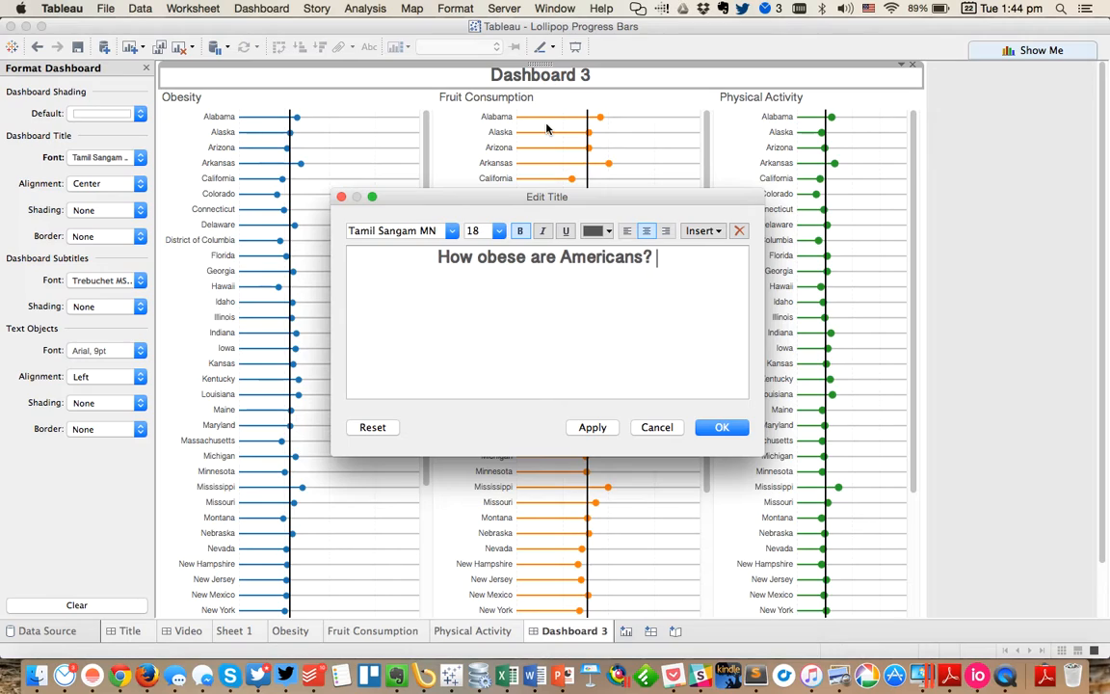
{"action": "type", "text": " D"}
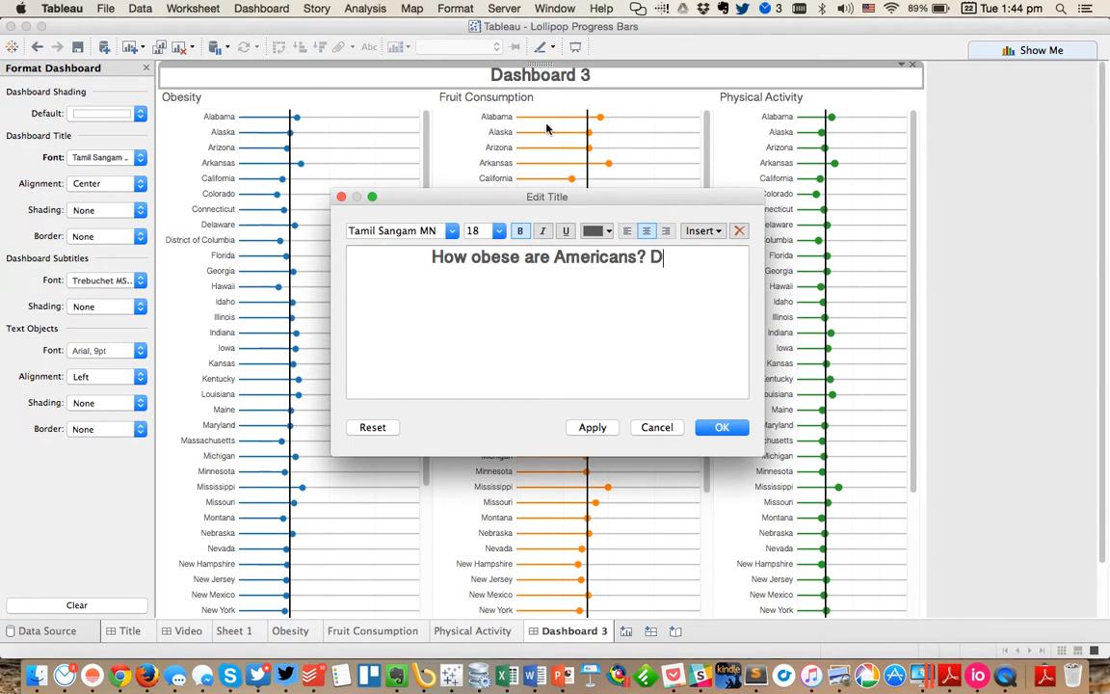
{"action": "type", "text": "oes "}
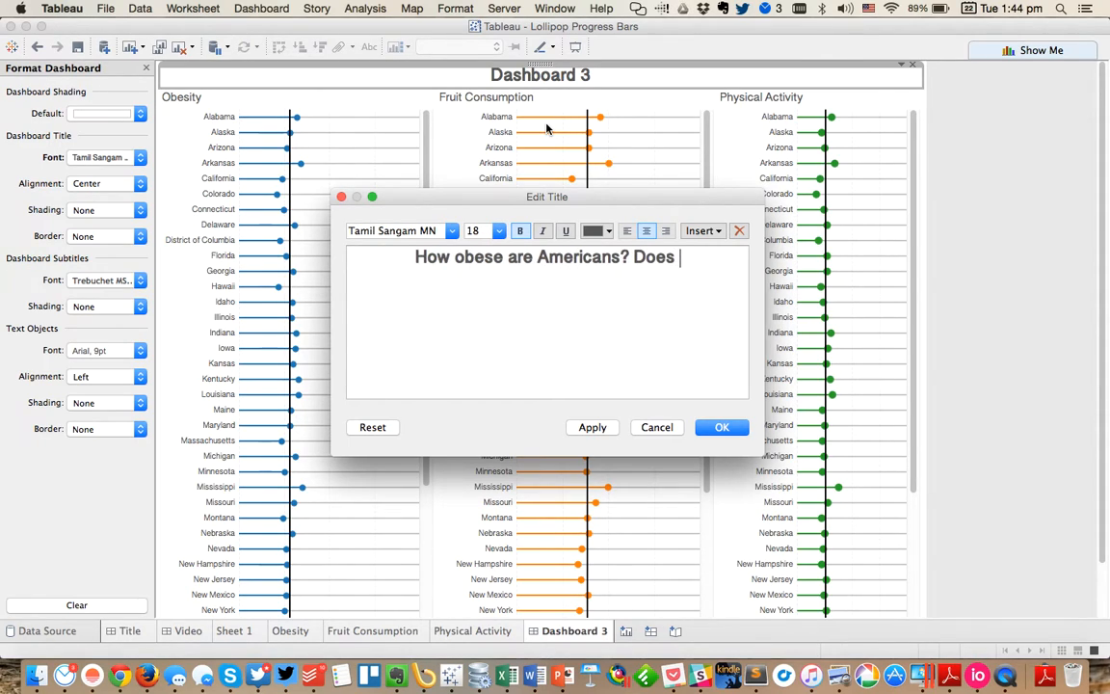
{"action": "type", "text": "Fruit Consumt"}
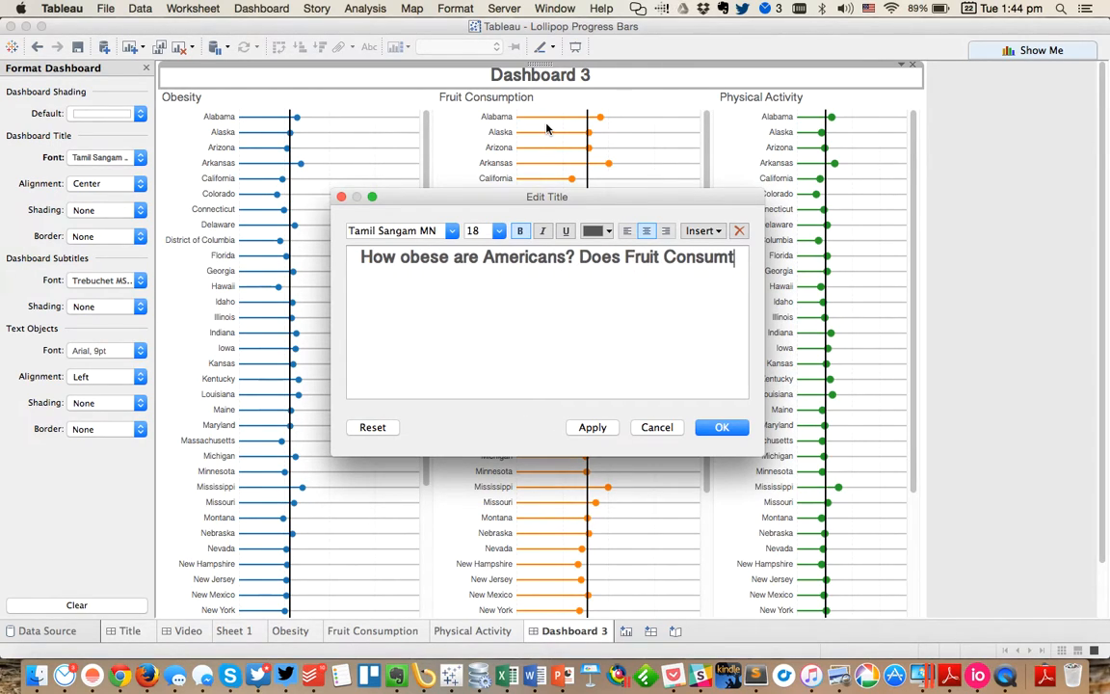
{"action": "key", "text": "BackSpace"}
{"action": "type", "text": "ption a"}
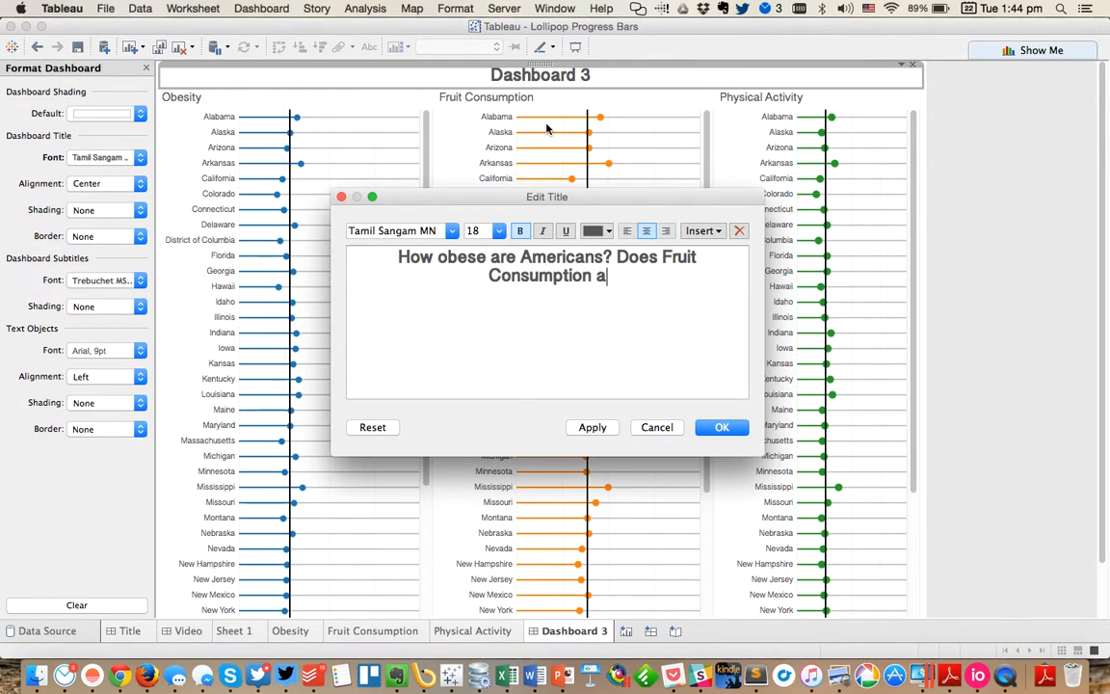
{"action": "type", "text": "nd Phyiscla"}
{"action": "key", "text": "BackSpace"}
{"action": "key", "text": "BackSpace"}
{"action": "key", "text": "BackSpace"}
{"action": "key", "text": "BackSpace"}
{"action": "key", "text": "BackSpace"}
{"action": "key", "text": "BackSpace"}
{"action": "type", "text": "scial"}
{"action": "key", "text": "BackSpace"}
{"action": "key", "text": "BackSpace"}
{"action": "key", "text": "BackSpace"}
{"action": "key", "text": "BackSpace"}
{"action": "type", "text": "ical A"}
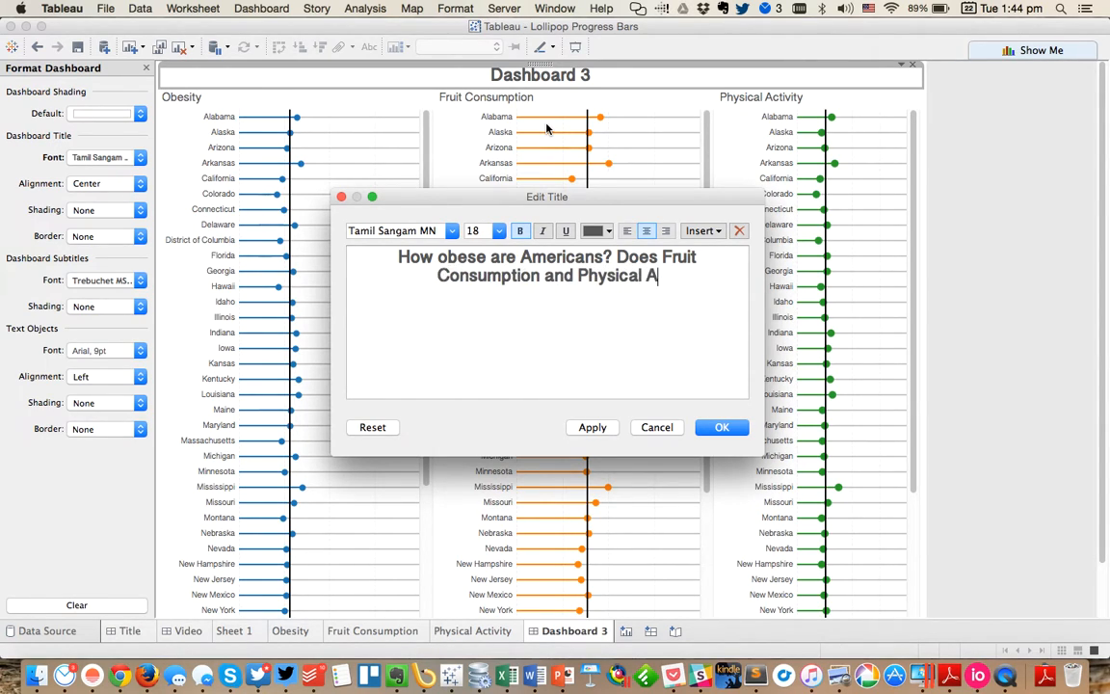
{"action": "type", "text": "ctivity Relate?"}
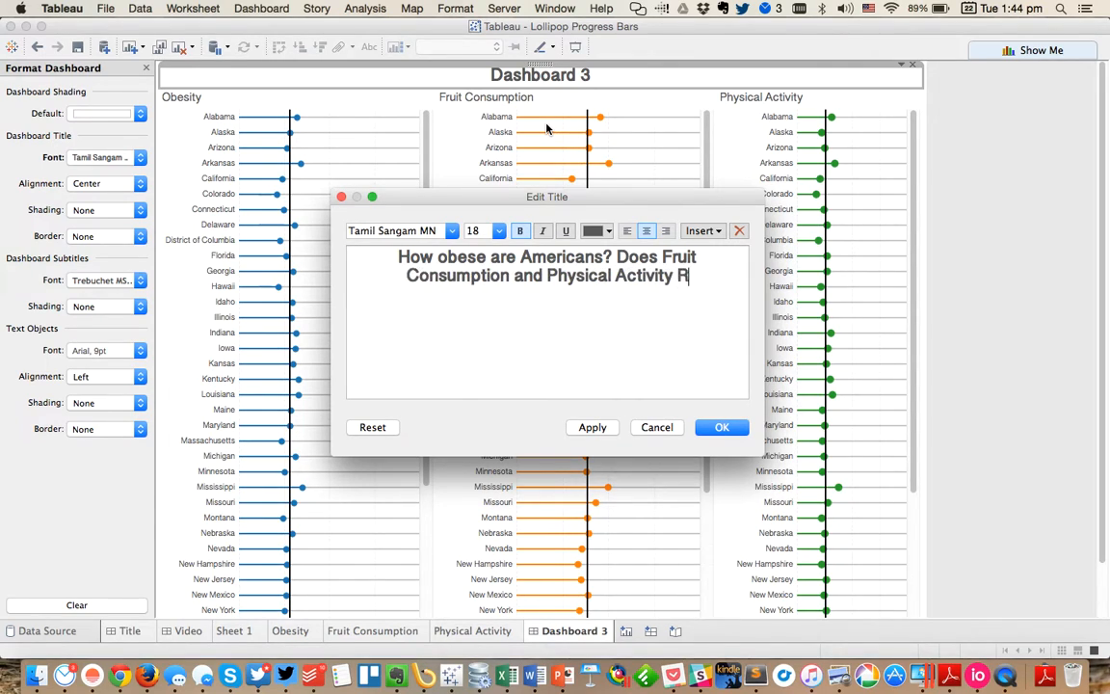
{"action": "left_click", "coordinate": [721, 427]}
{"action": "left_click", "coordinate": [1058, 276]}
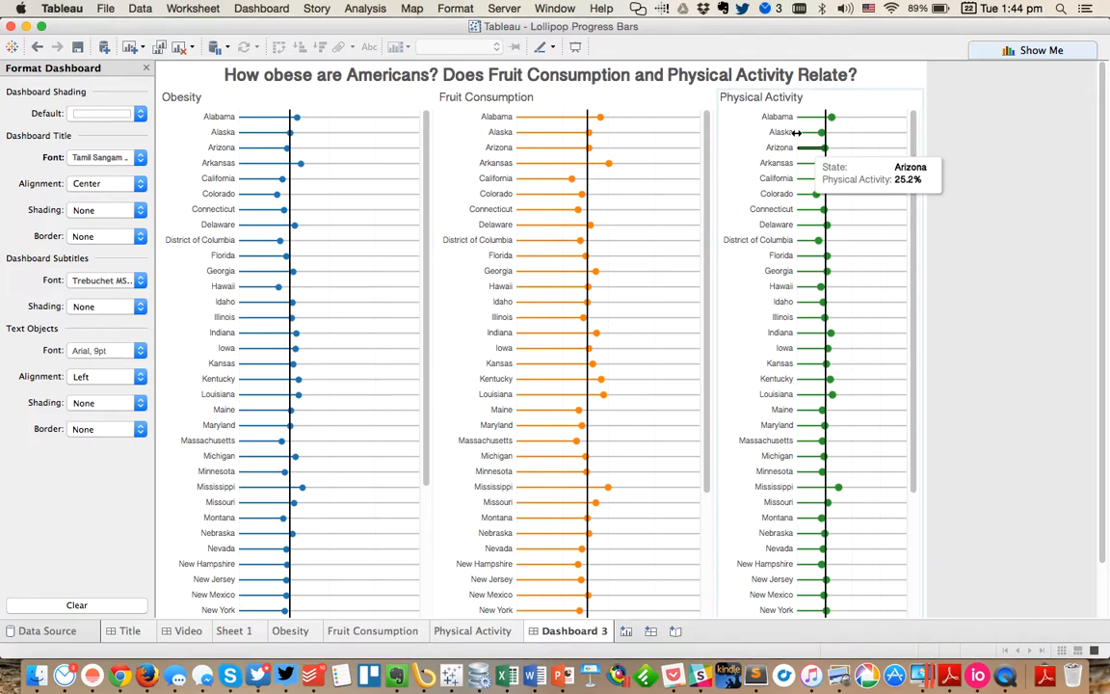
{"action": "left_click", "coordinate": [146, 70]}
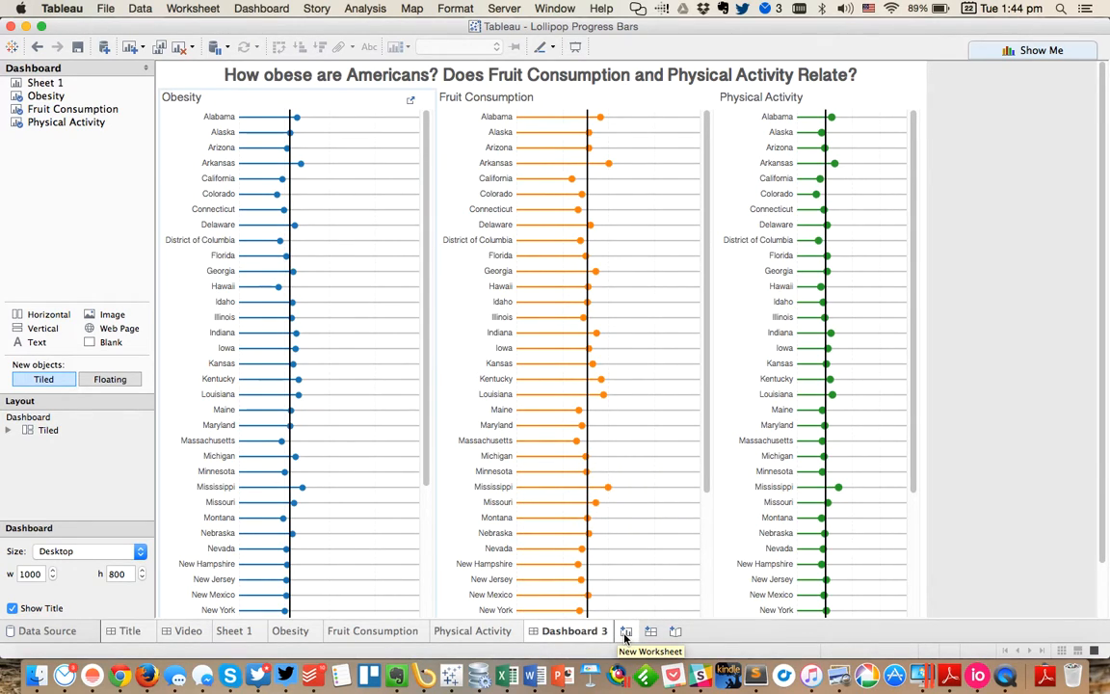
Narrow the Obesity and Fruit Consumption charts so the three dashboard charts have about equal widths.
{"action": "left_click", "coordinate": [656, 196]}
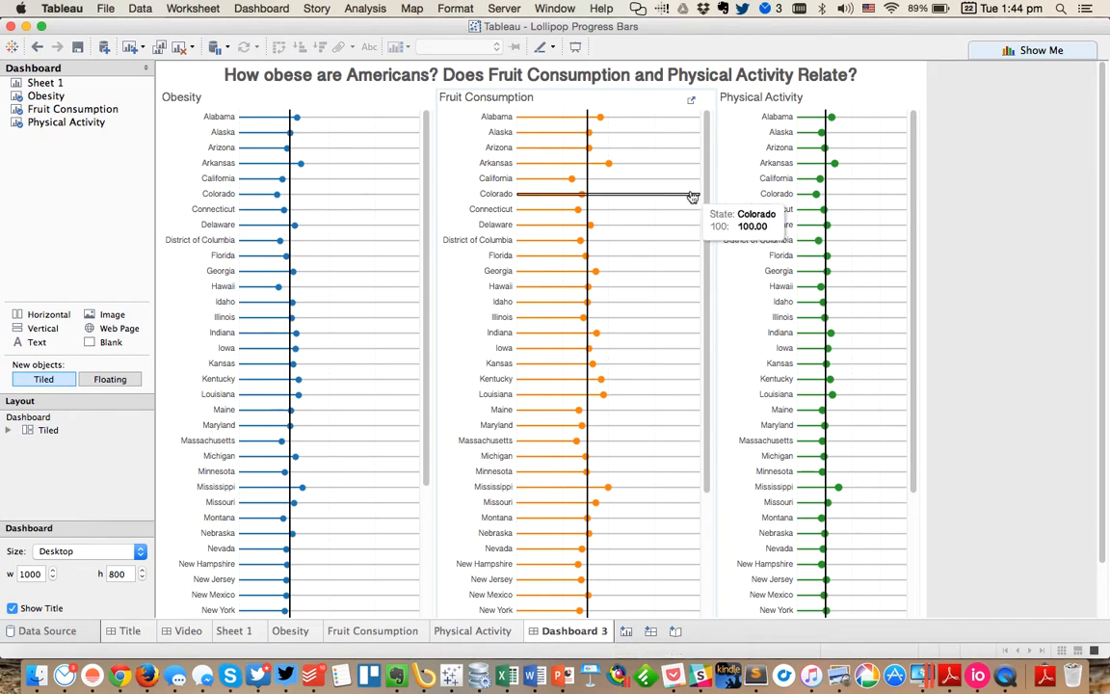
{"action": "left_click_drag", "start_coordinate": [716, 191], "coordinate": [657, 198]}
{"action": "left_click_drag", "start_coordinate": [410, 205], "coordinate": [374, 206]}
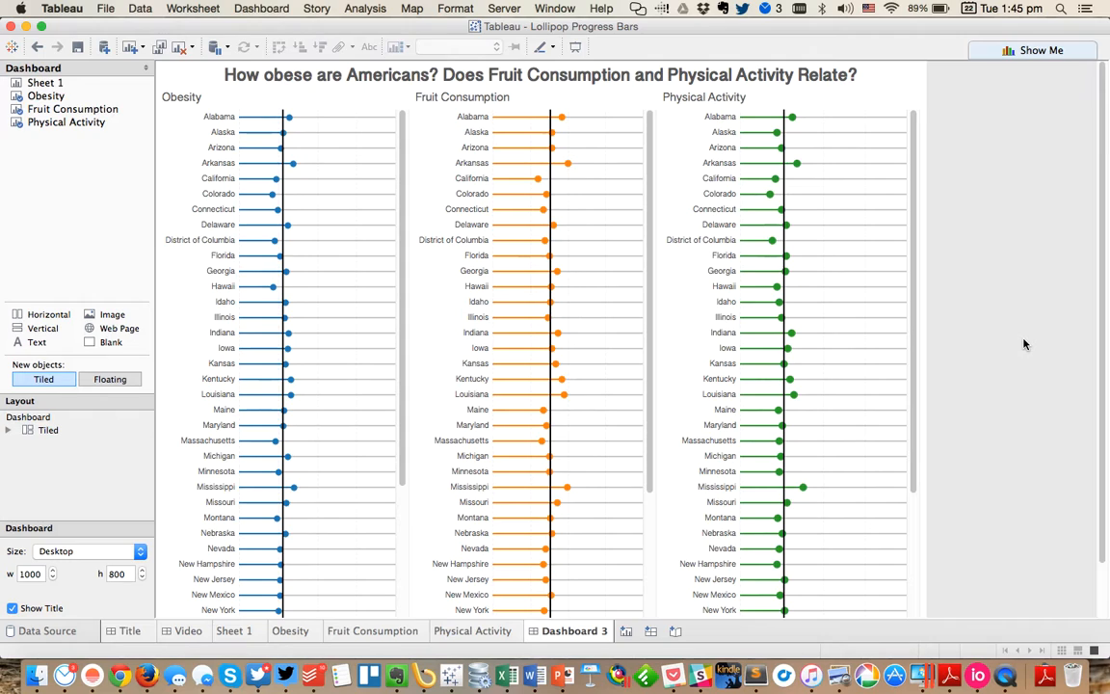
Create a new worksheet and use the Product dimension of the Sample - Coffee Chain data as its rows.
{"action": "left_click", "coordinate": [628, 631]}
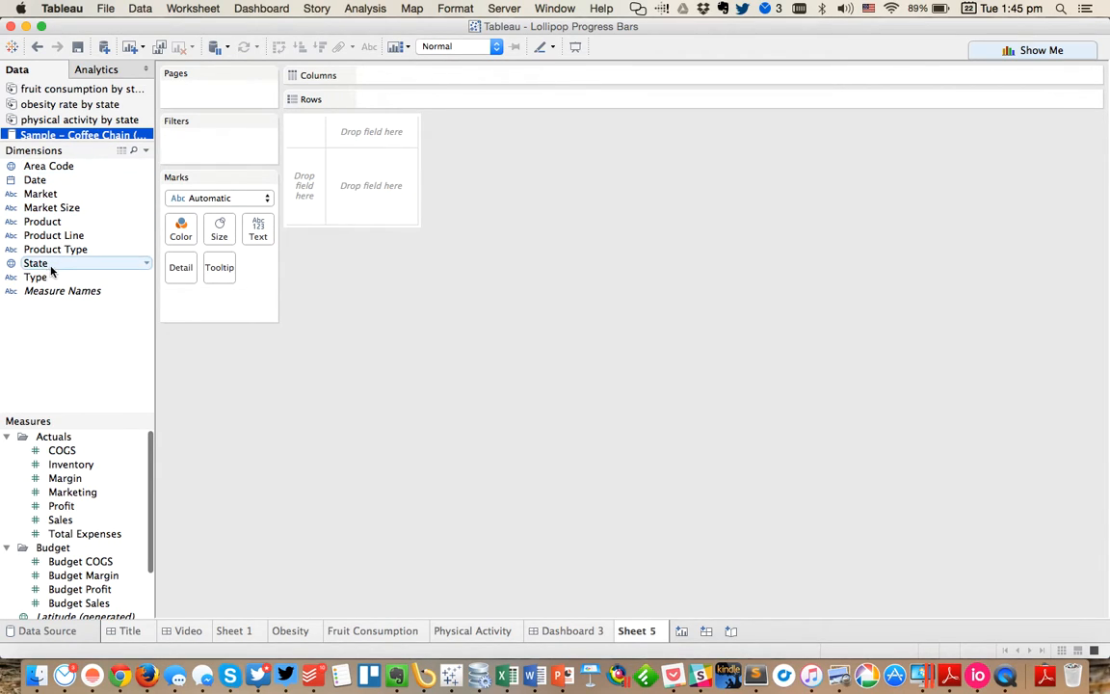
{"action": "left_click_drag", "start_coordinate": [69, 235], "coordinate": [298, 196]}
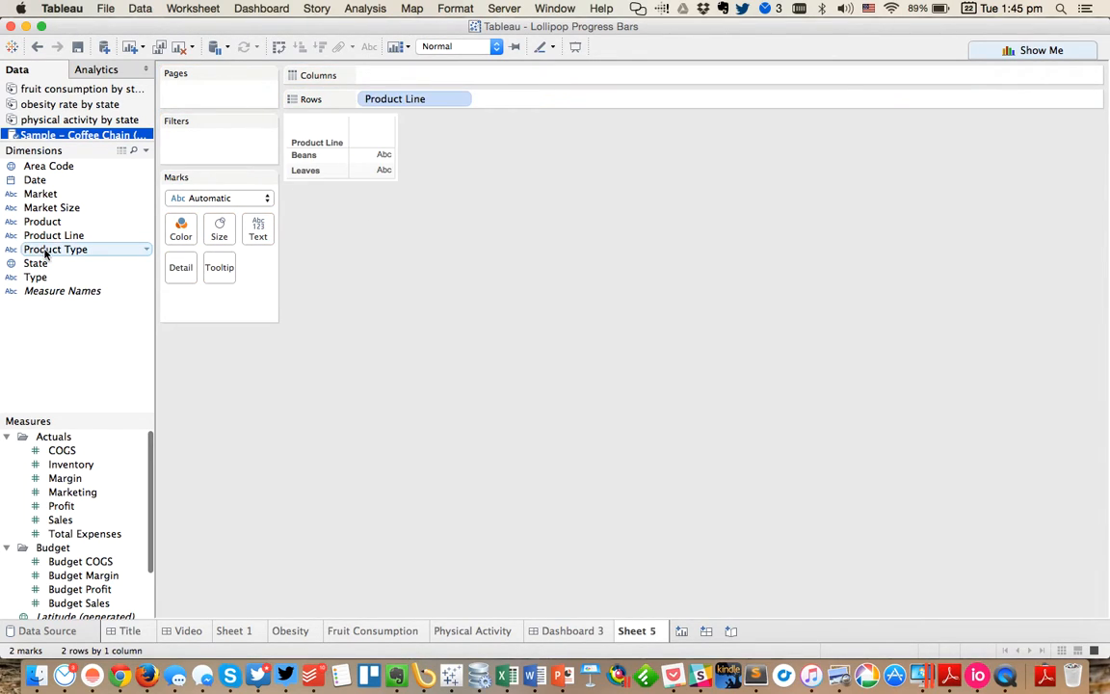
{"action": "left_click_drag", "start_coordinate": [43, 222], "coordinate": [401, 106]}
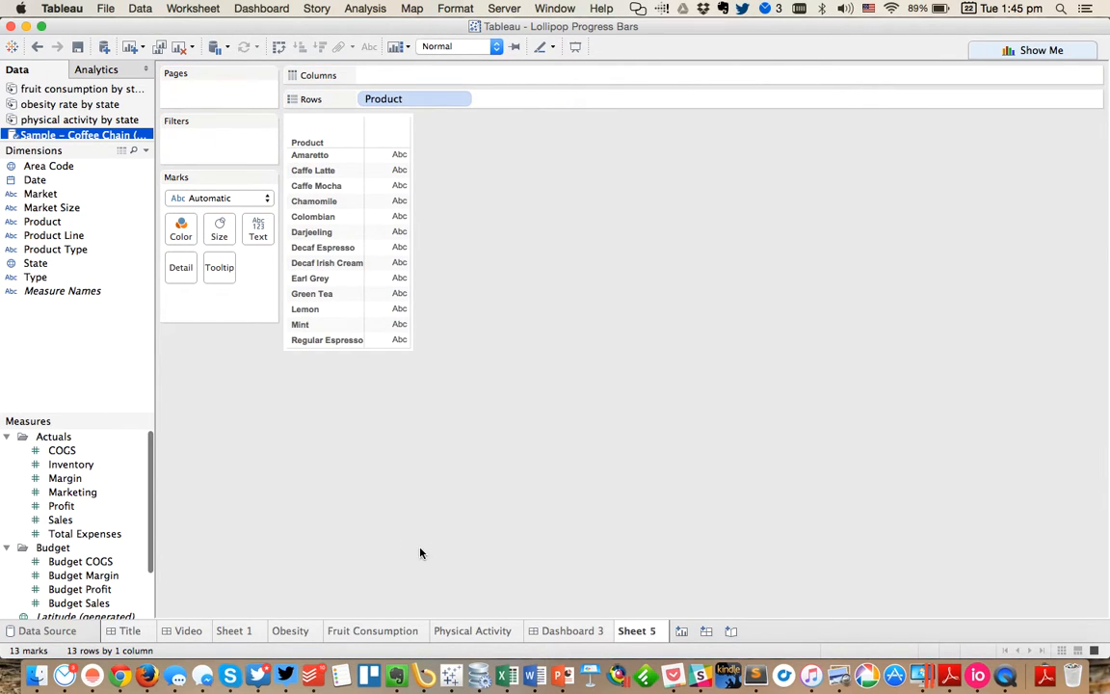
Create a calculated field named 100 with the formula 100 in the Coffee Chain data.
{"action": "right_click", "coordinate": [77, 363]}
{"action": "left_click", "coordinate": [107, 368]}
{"action": "type", "text": "100"}
{"action": "key", "text": "Tab"}
{"action": "type", "text": "100"}
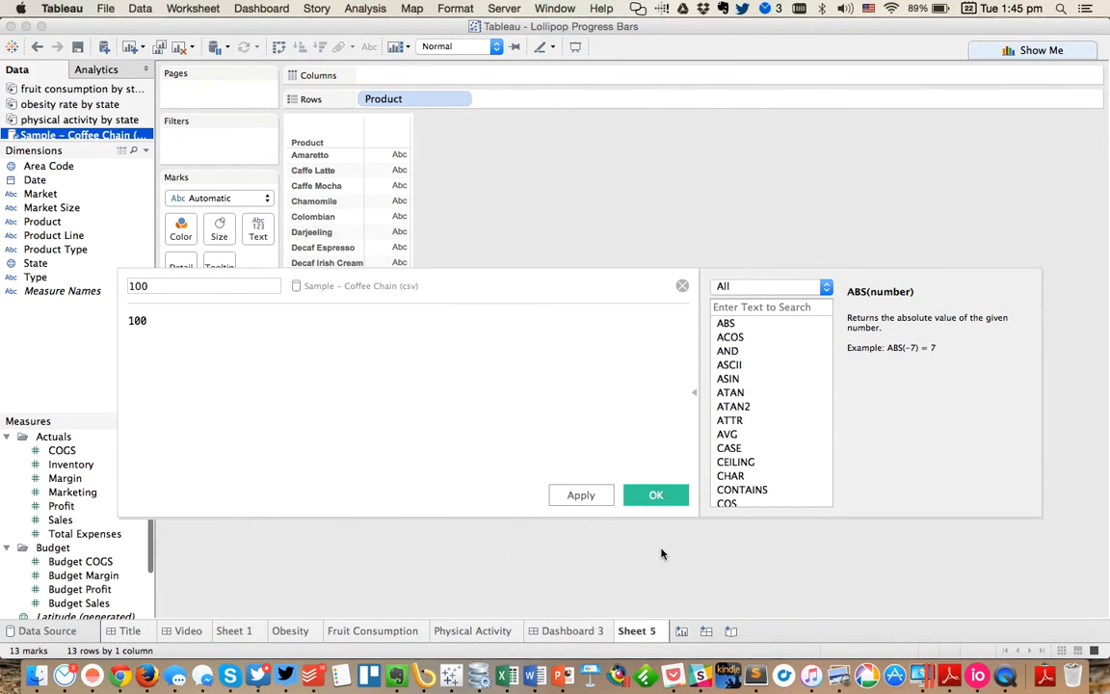
{"action": "left_click", "coordinate": [655, 494]}
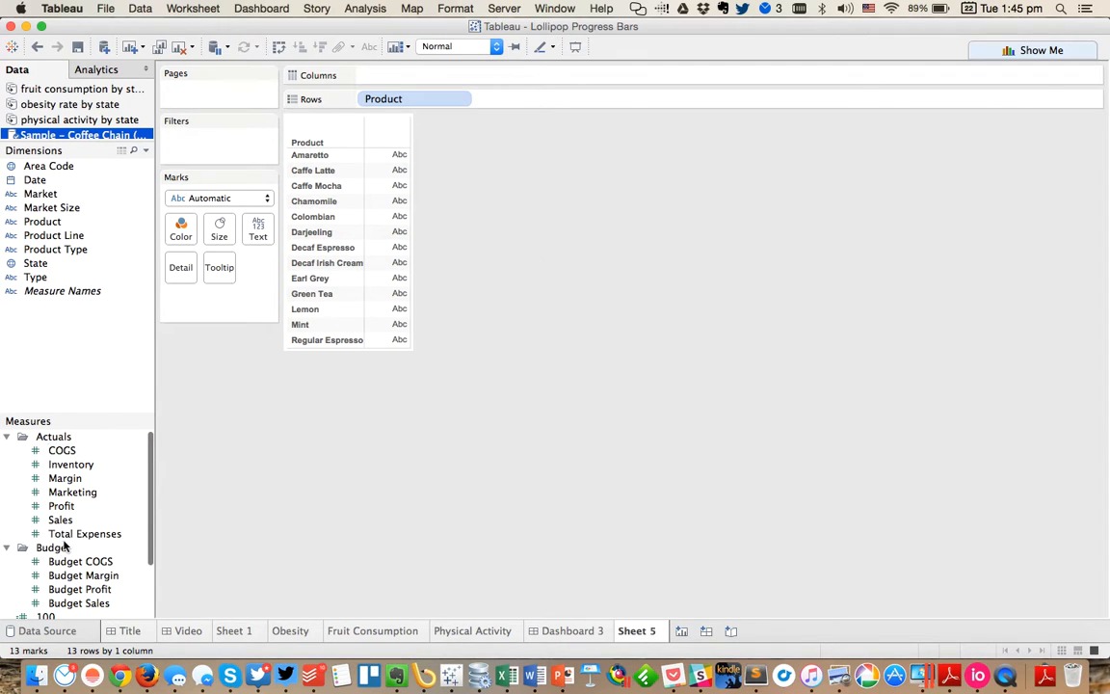
Plot the calculated field 100 on the columns and aggregate it as an average.
{"action": "scroll", "coordinate": [59, 550], "scroll_direction": "down", "scroll_amount": 3}
{"action": "left_click_drag", "start_coordinate": [48, 547], "coordinate": [455, 75]}
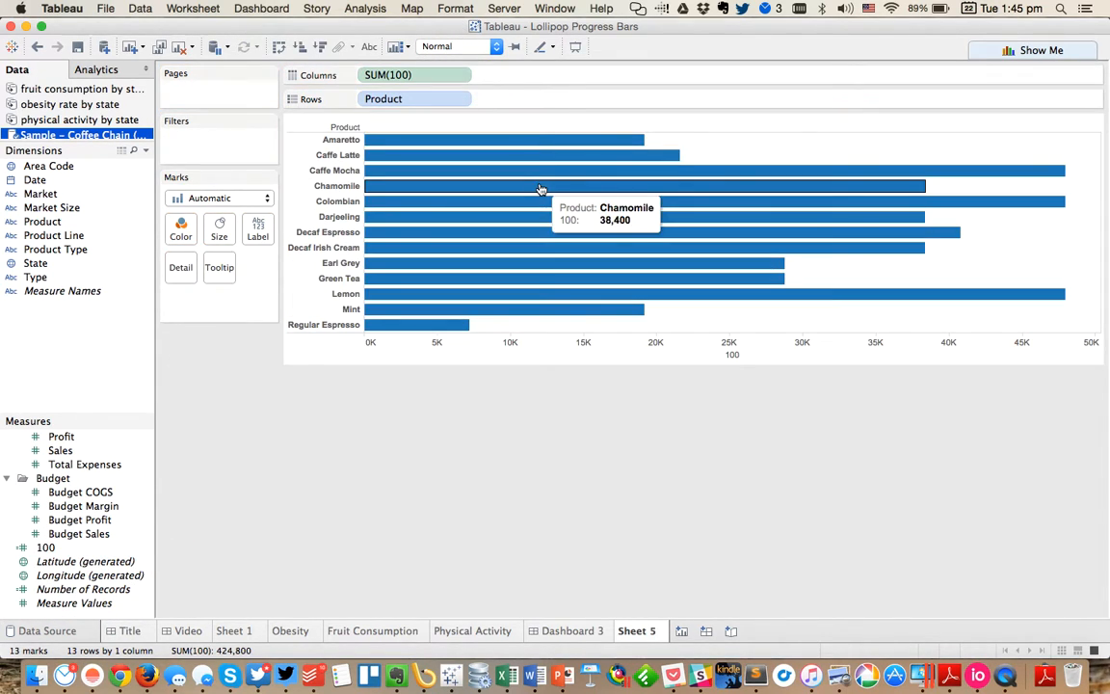
{"action": "left_click", "coordinate": [458, 76]}
{"action": "mouse_move", "coordinate": [475, 326]}
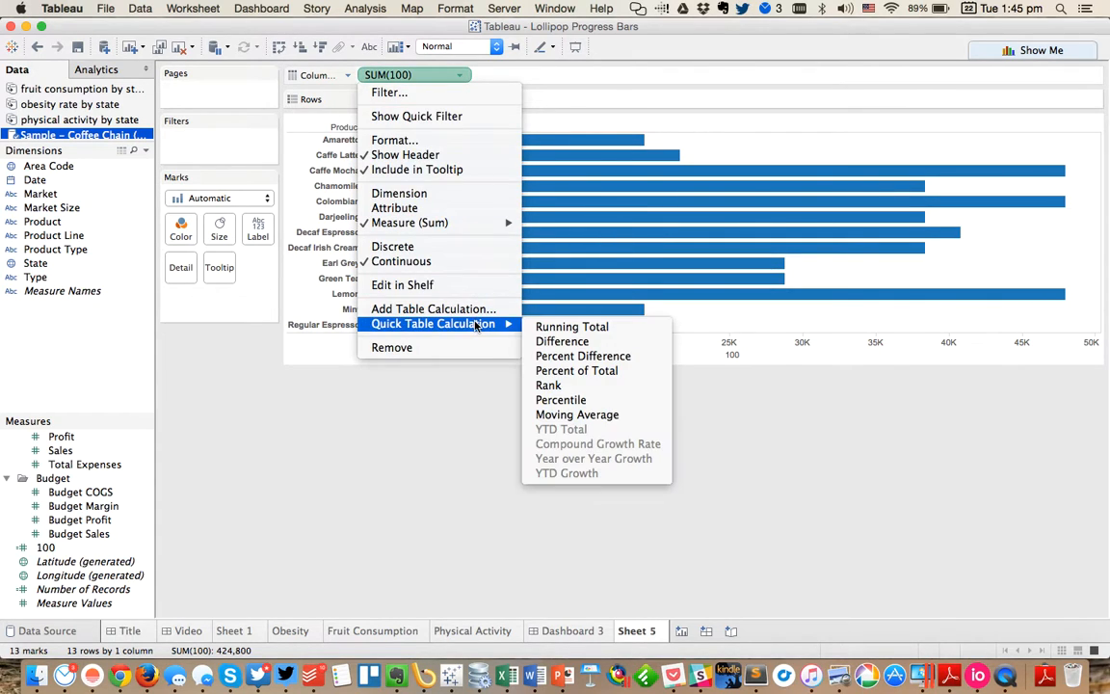
{"action": "mouse_move", "coordinate": [434, 223]}
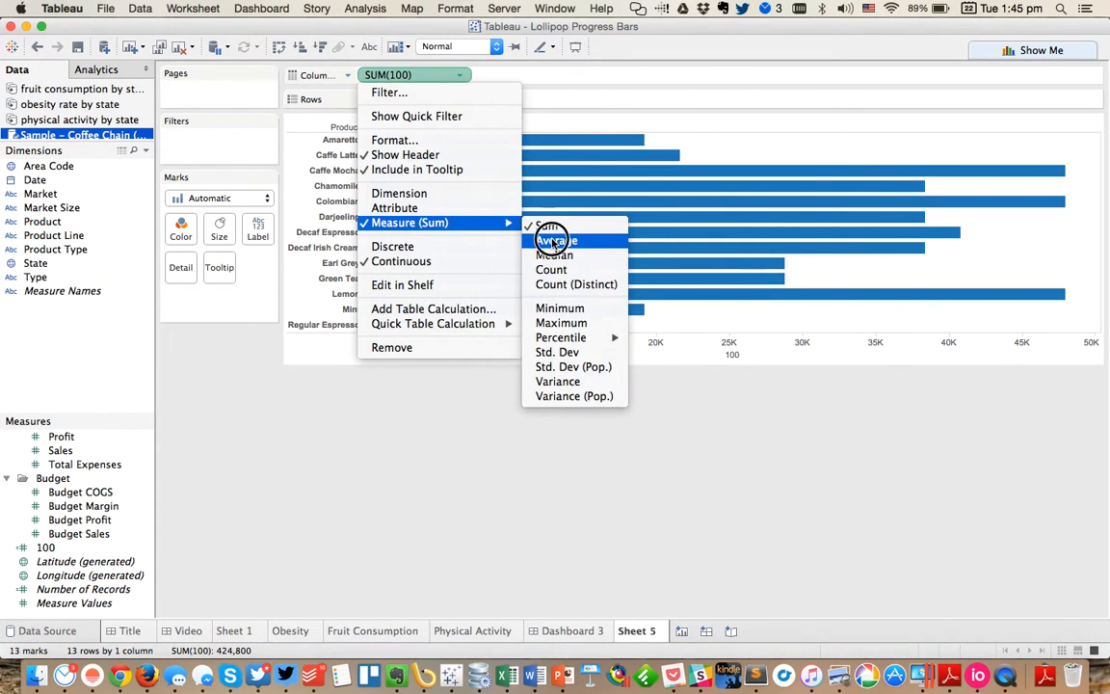
{"action": "left_click", "coordinate": [548, 237]}
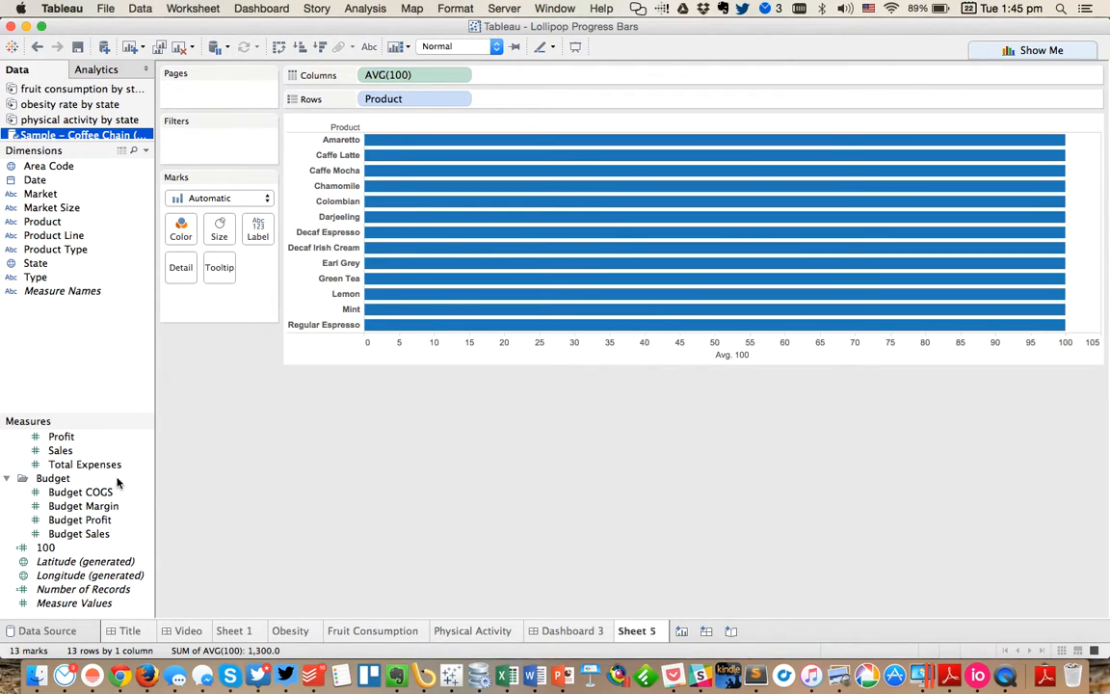
Create a calculated field named % to Budget with the formula SUM([Sales])/SUM([Budget Sales]).
{"action": "right_click", "coordinate": [73, 372]}
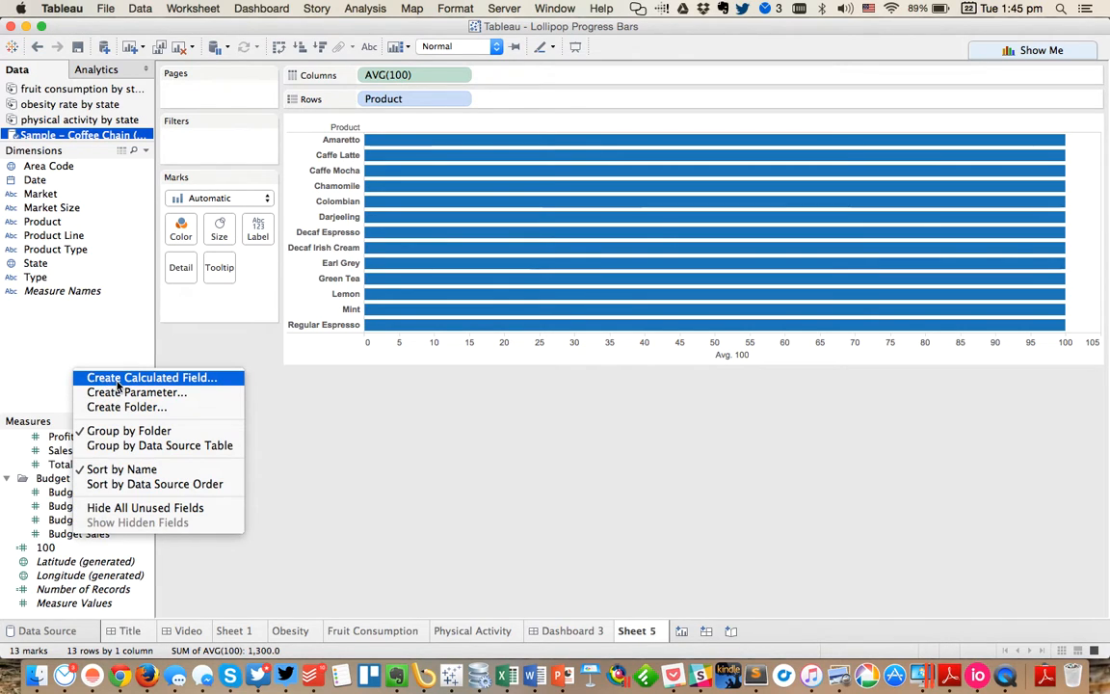
{"action": "left_click", "coordinate": [117, 384]}
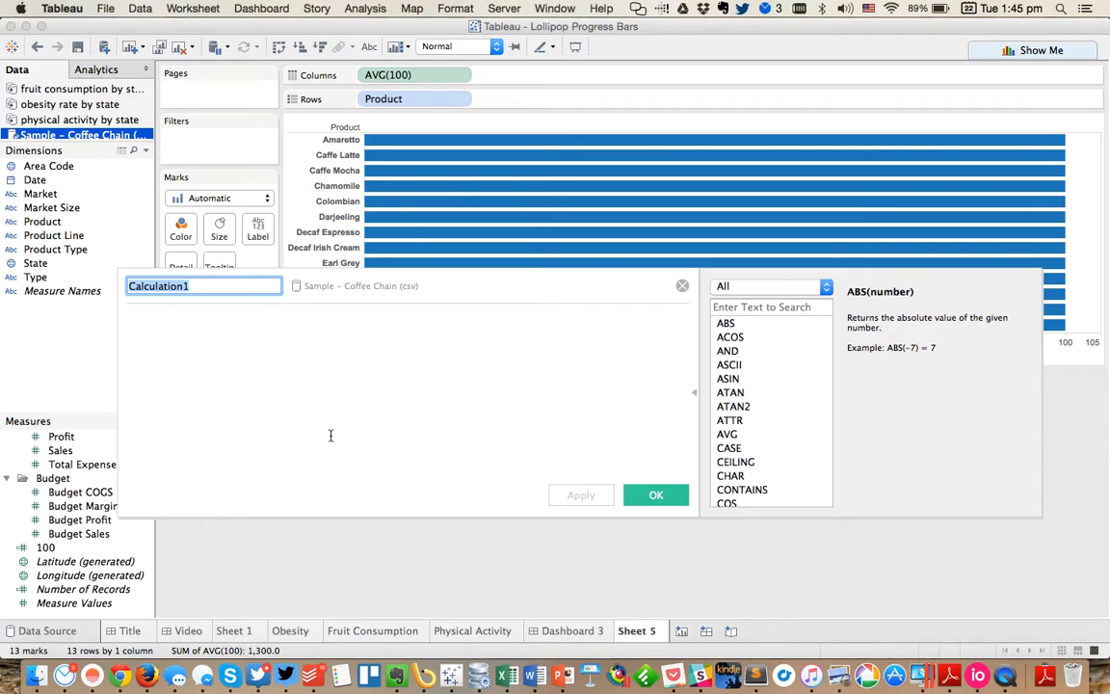
{"action": "type", "text": "% to Budget"}
{"action": "left_click", "coordinate": [331, 435]}
{"action": "type", "text": "SUM("}
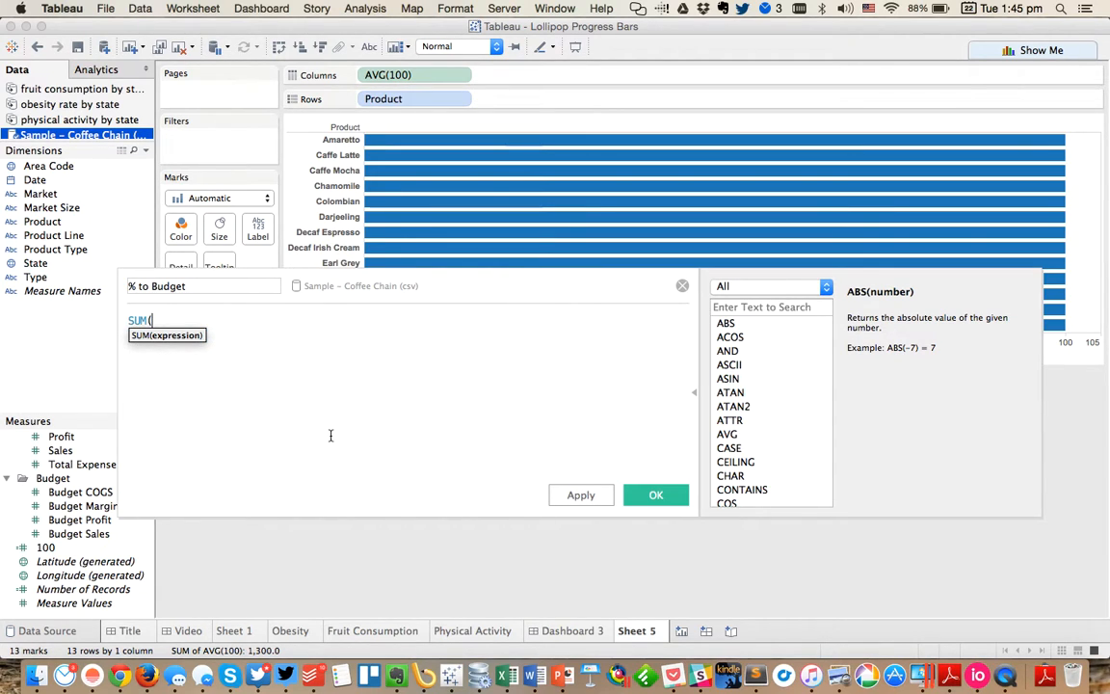
{"action": "type", "text": "[Sales])/sum"}
{"action": "key", "text": "Return"}
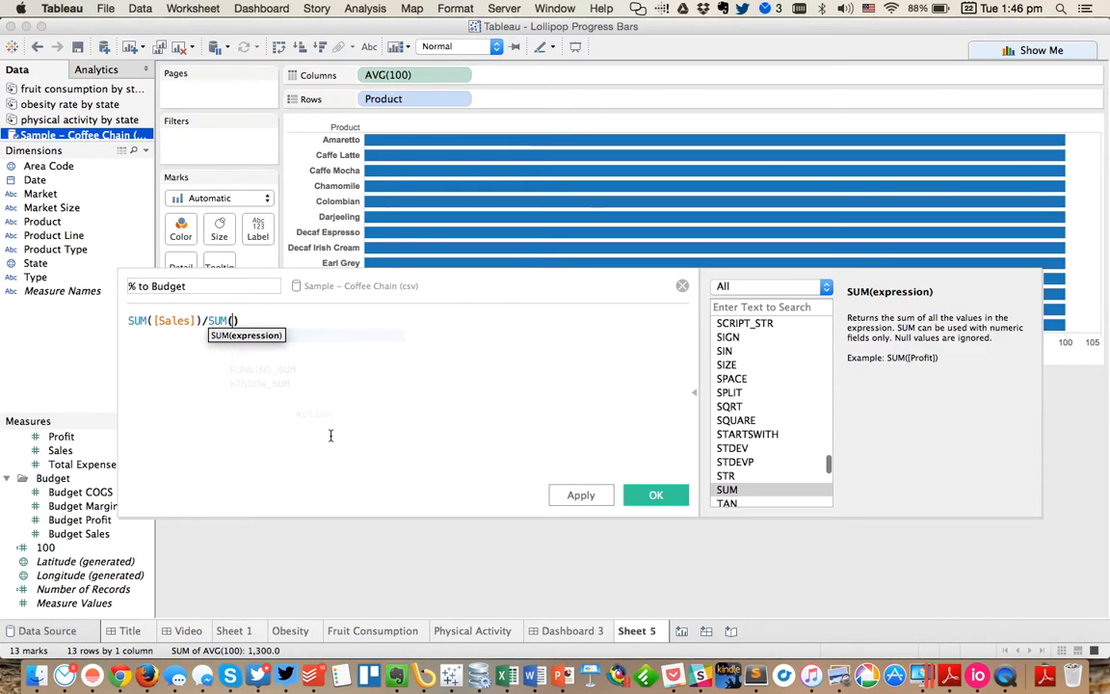
{"action": "type", "text": "budg"}
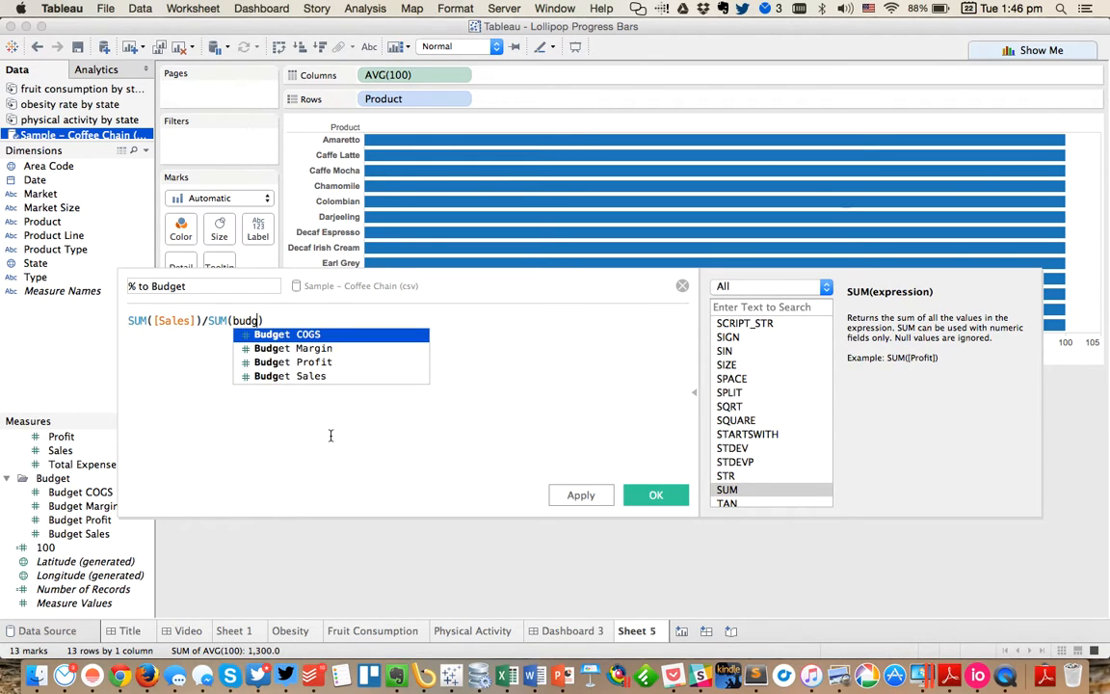
{"action": "key", "text": "Down"}
{"action": "key", "text": "Down"}
{"action": "key", "text": "Down"}
{"action": "key", "text": "Return"}
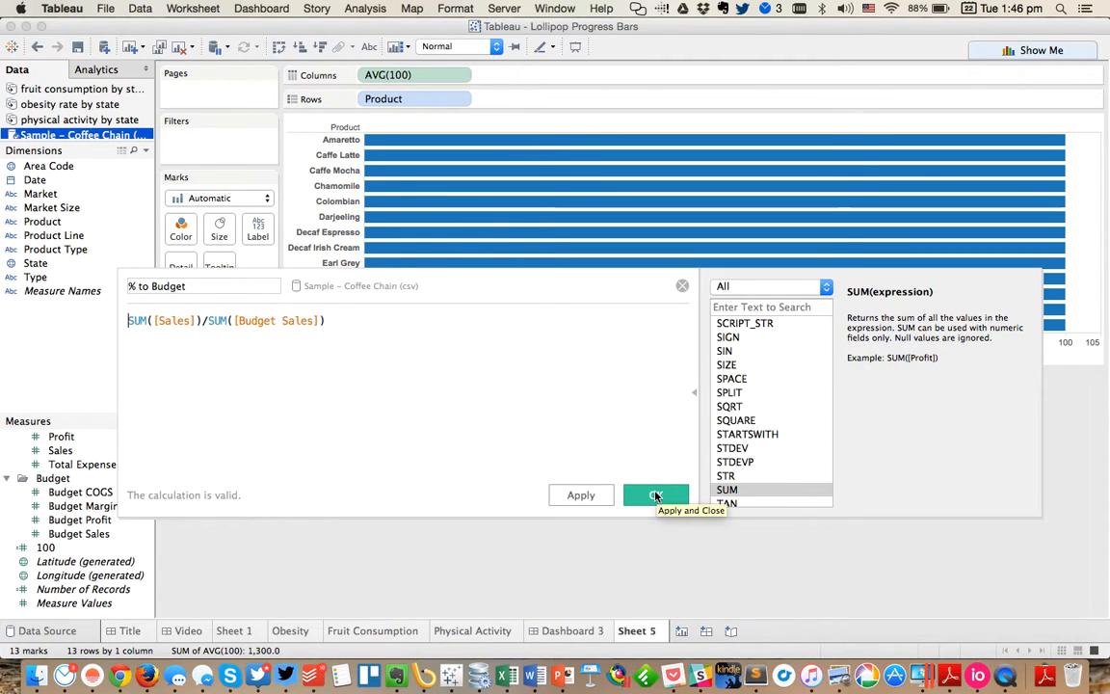
Cap % to Budget at 1 by making its formula IIF(SUM([Sales])/SUM([Budget Sales])>1, 1, SUM([Sales])/SUM([Budget Sales])) and save the field.
{"action": "type", "text": "IIF("}
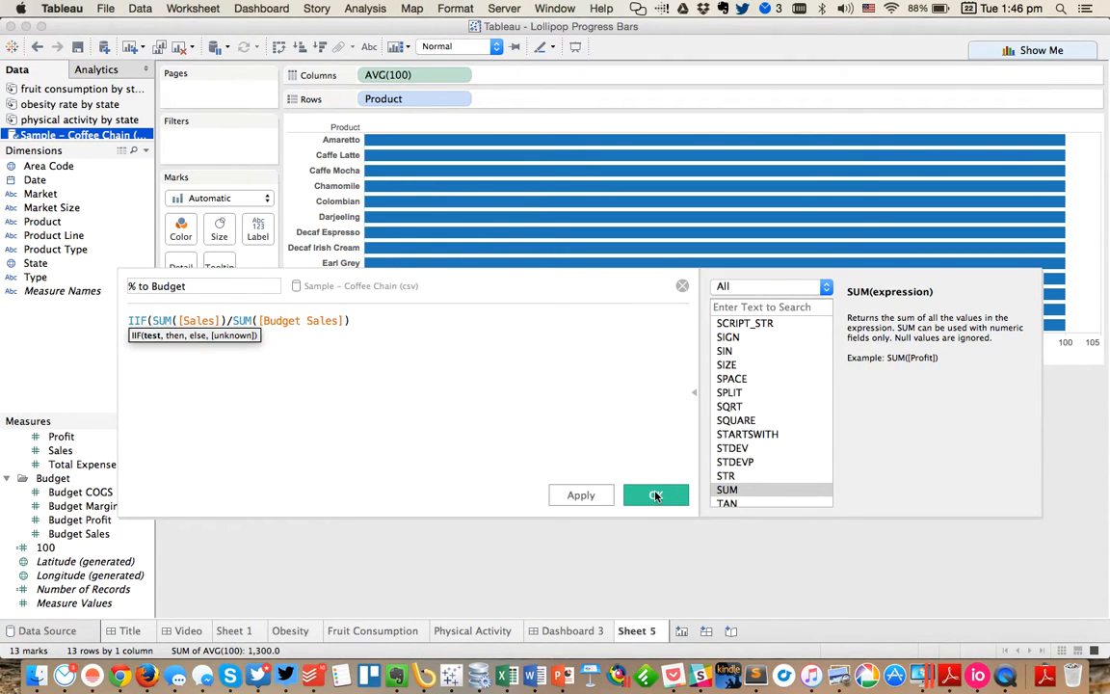
{"action": "key", "text": "shift+End"}
{"action": "key", "text": "super+c"}
{"action": "key", "text": "Right"}
{"action": "type", "text": ">1"}
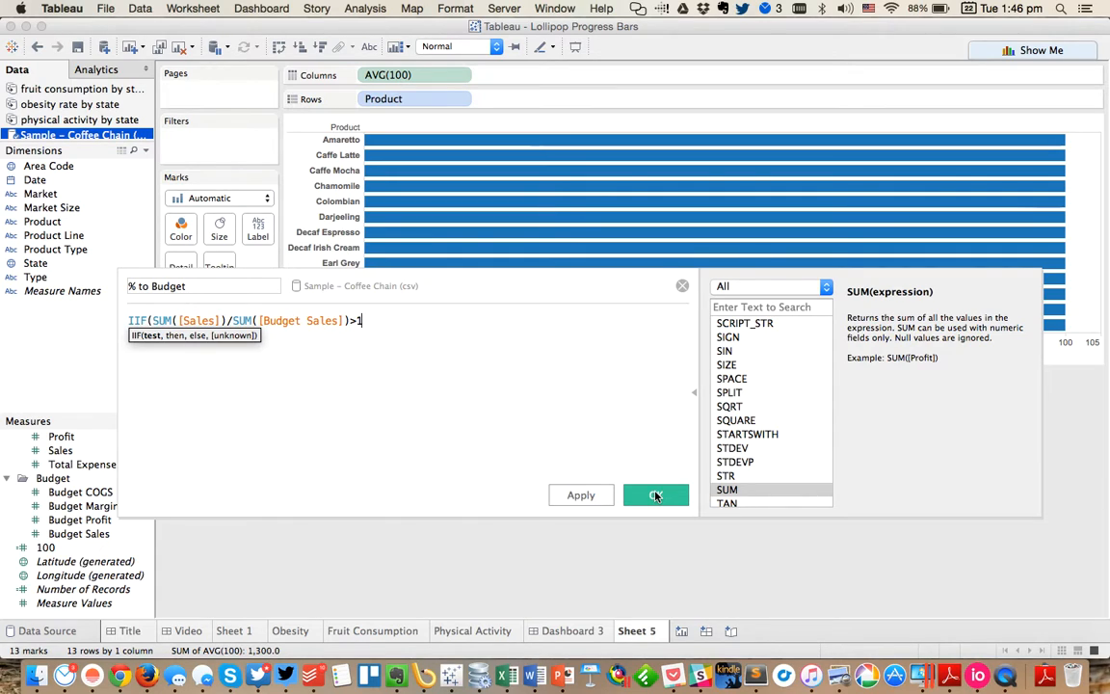
{"action": "type", "text": ", 1,"}
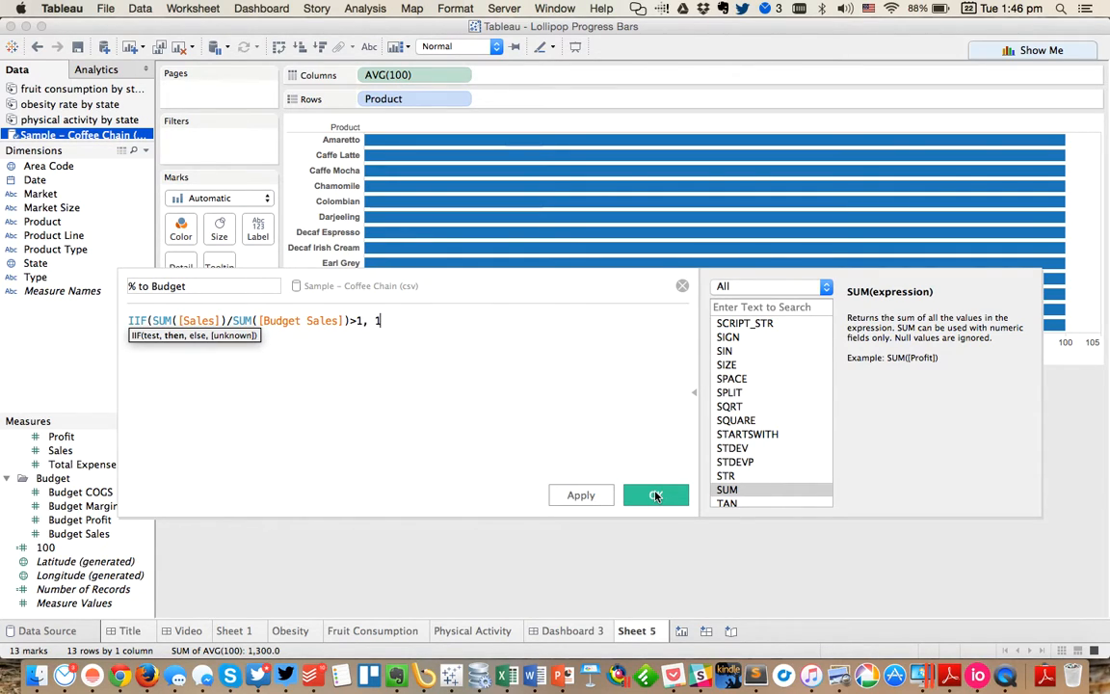
{"action": "key", "text": "super+v"}
{"action": "type", "text": ")"}
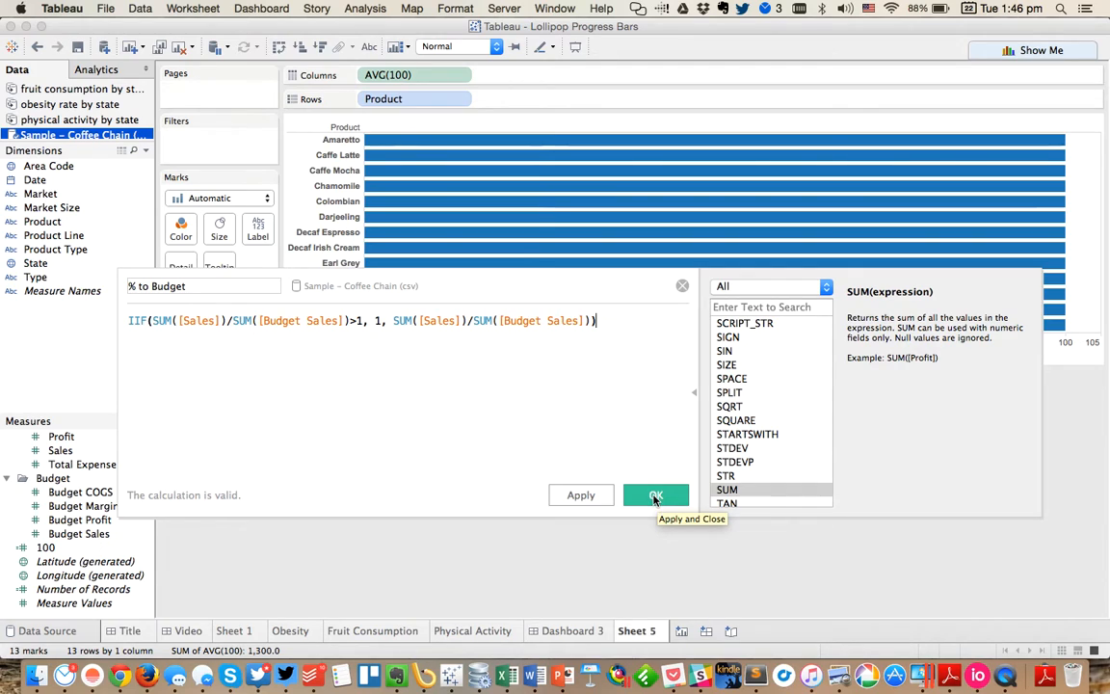
{"action": "left_click", "coordinate": [655, 496]}
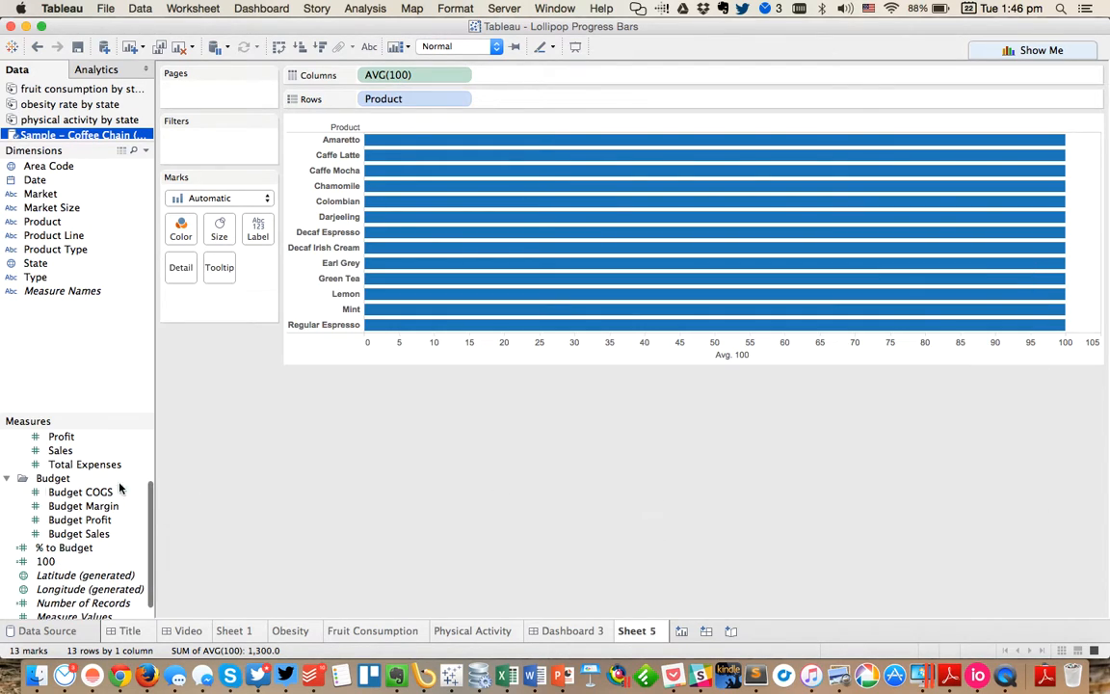
Edit the calculated field 100 so that its formula is 1.
{"action": "left_click", "coordinate": [64, 547]}
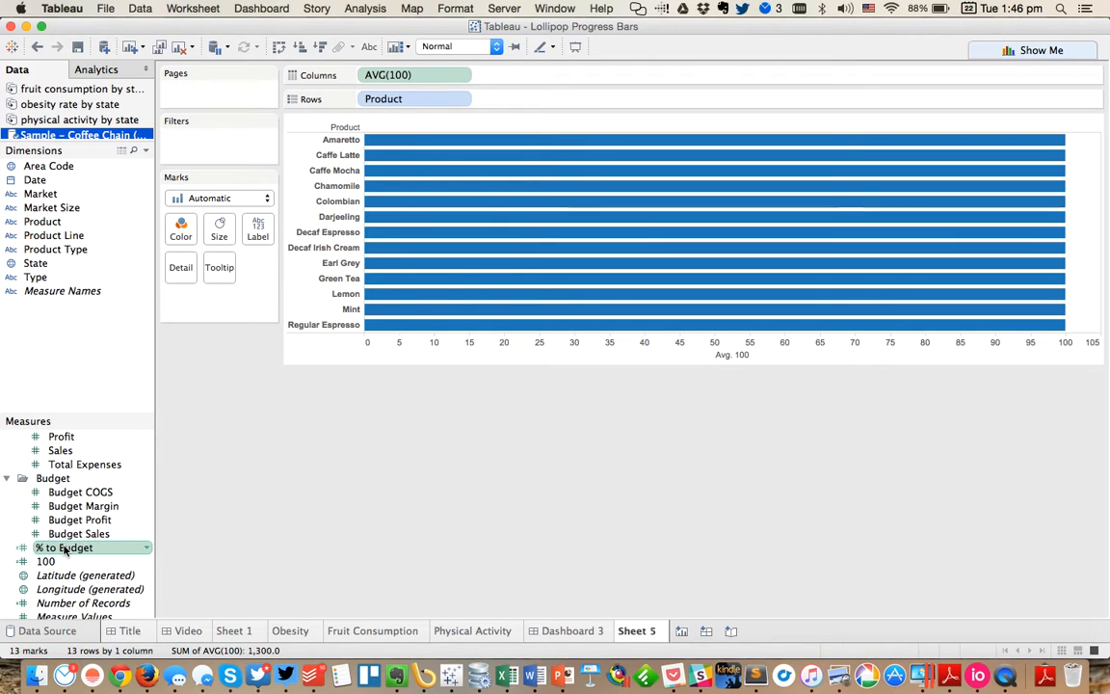
{"action": "right_click", "coordinate": [45, 561]}
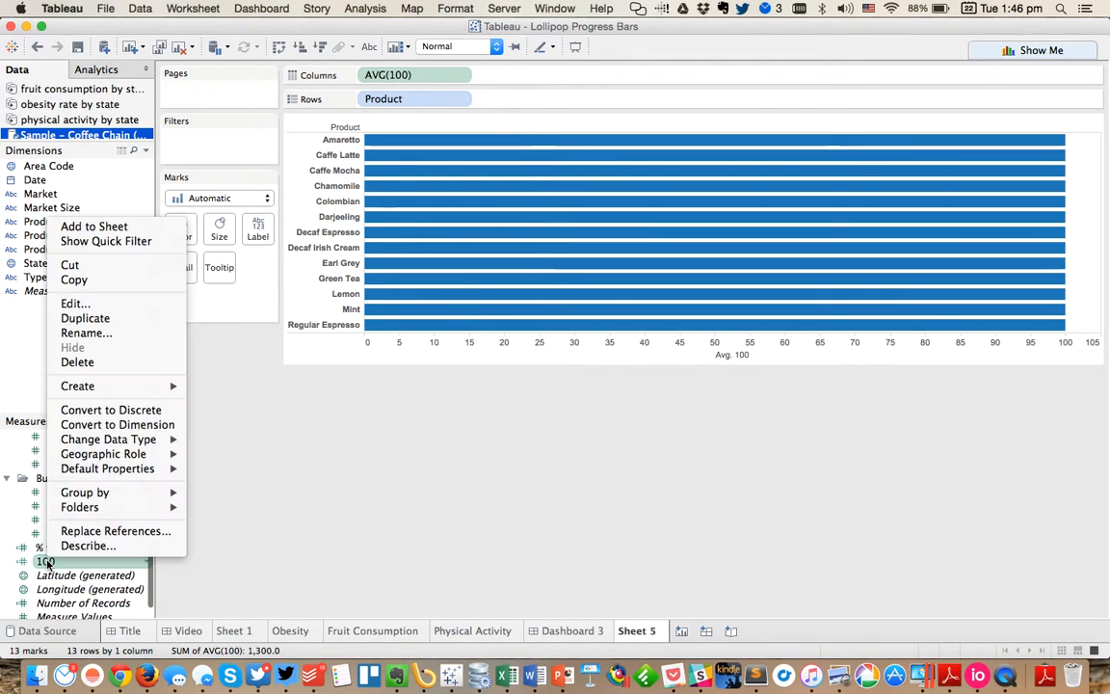
{"action": "left_click", "coordinate": [75, 304]}
{"action": "key", "text": "BackSpace"}
{"action": "key", "text": "BackSpace"}
{"action": "left_click", "coordinate": [645, 498]}
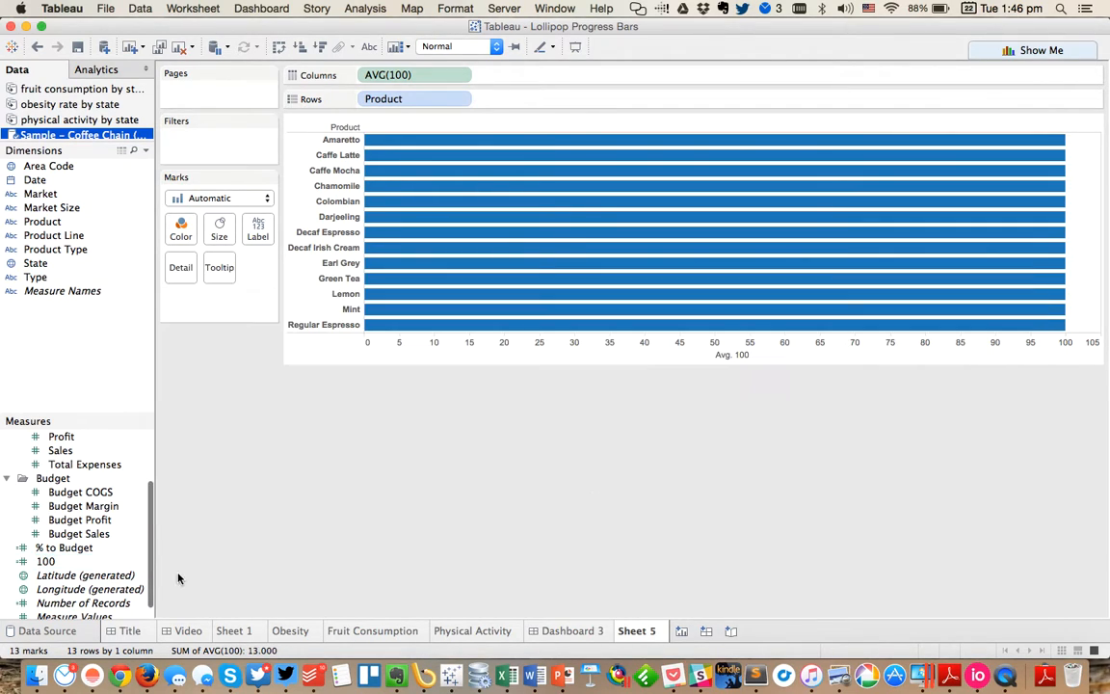
Set the default number format of the % to Budget and 100 fields to a percentage with 1 decimal place.
{"action": "right_click", "coordinate": [79, 549]}
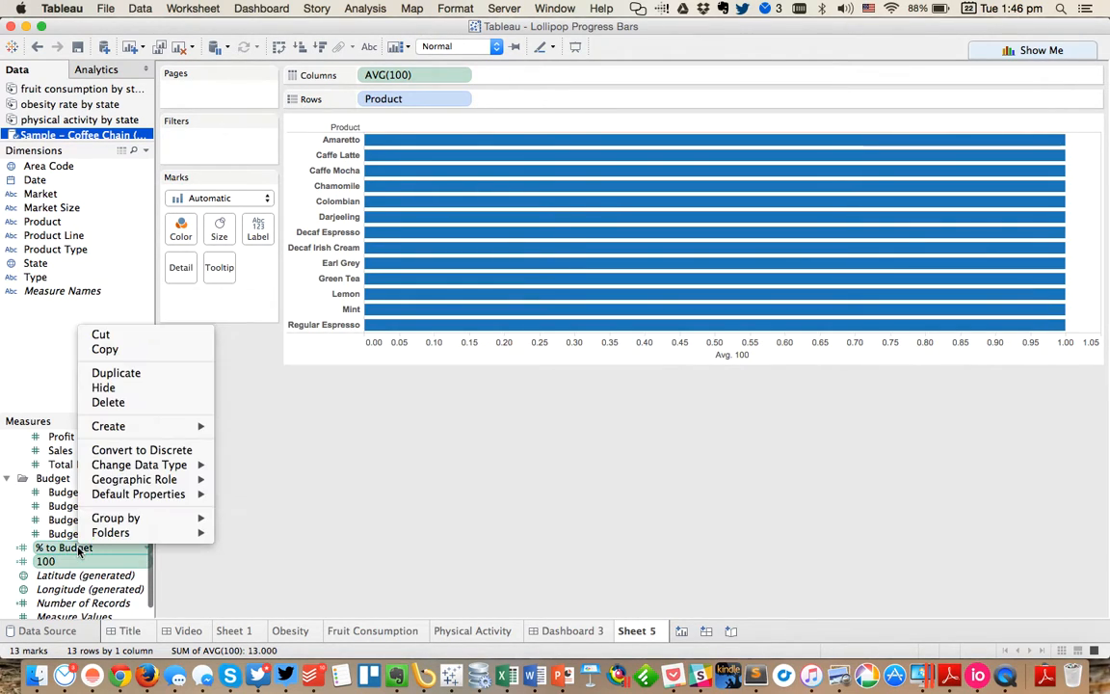
{"action": "mouse_move", "coordinate": [145, 426]}
{"action": "mouse_move", "coordinate": [145, 493]}
{"action": "left_click", "coordinate": [265, 494]}
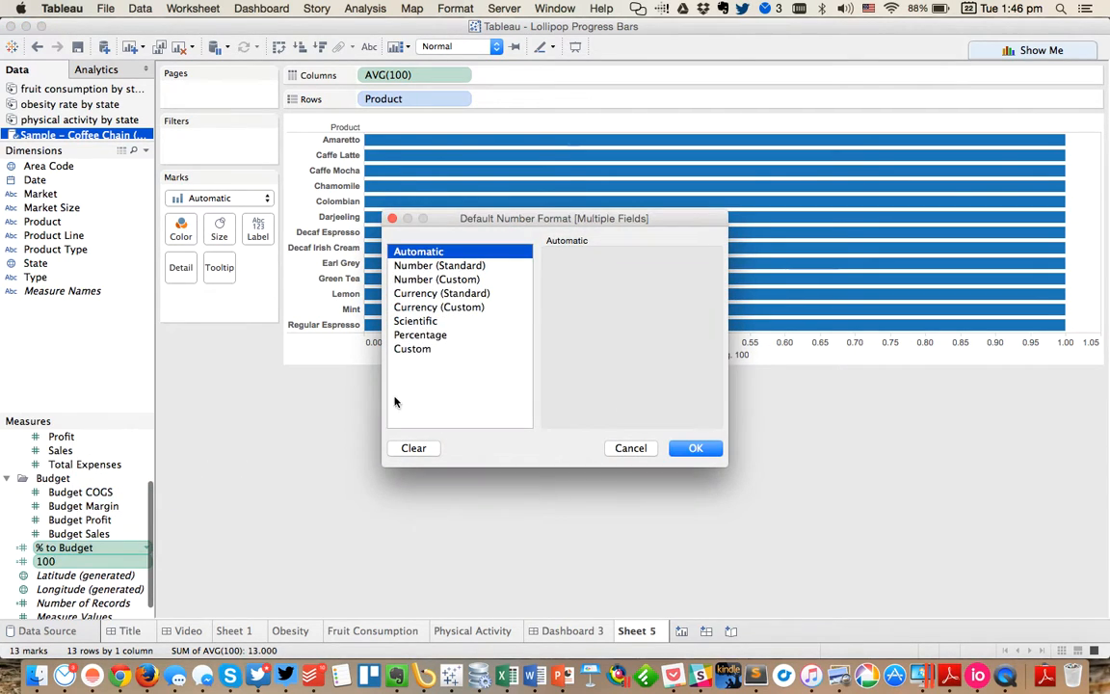
{"action": "left_click", "coordinate": [420, 336]}
{"action": "left_click", "coordinate": [593, 280]}
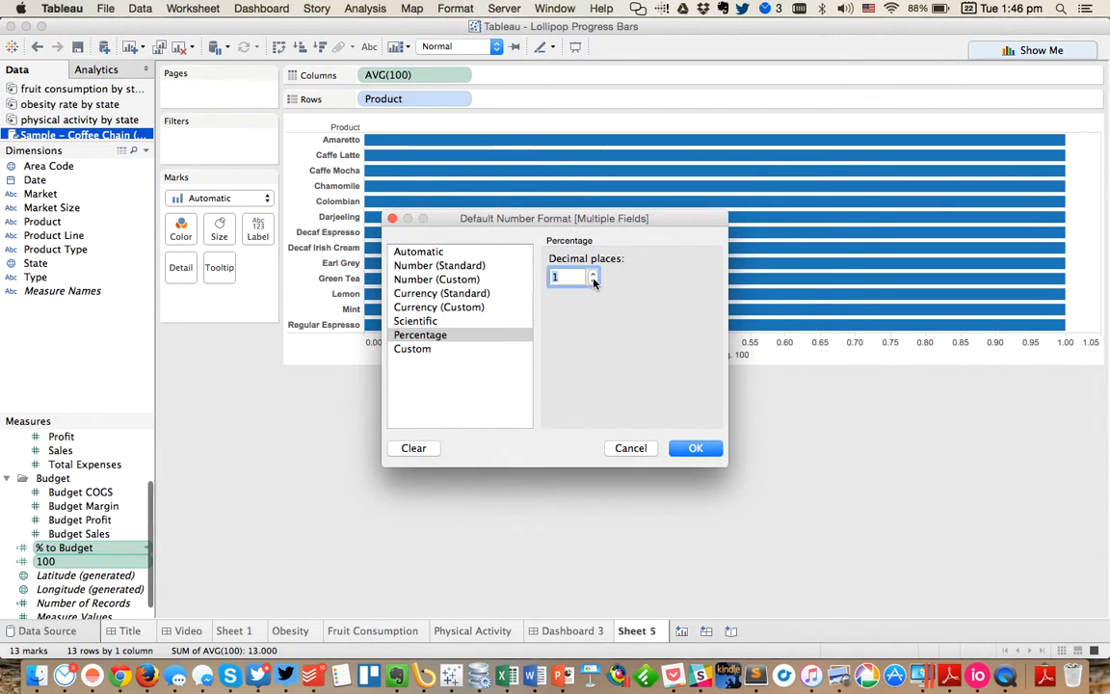
{"action": "left_click", "coordinate": [695, 448]}
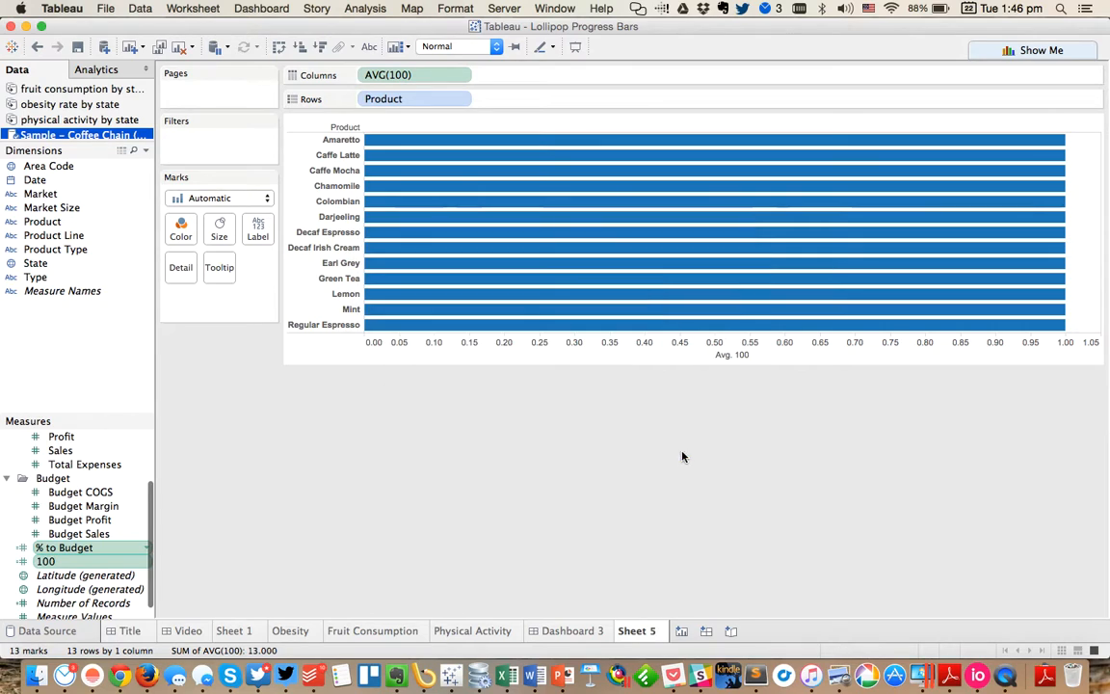
Combine % to Budget with the average of 100 on one axis, shown as bars colored by Measure Names.
{"action": "left_click", "coordinate": [65, 548]}
{"action": "left_click_drag", "start_coordinate": [65, 548], "coordinate": [494, 353]}
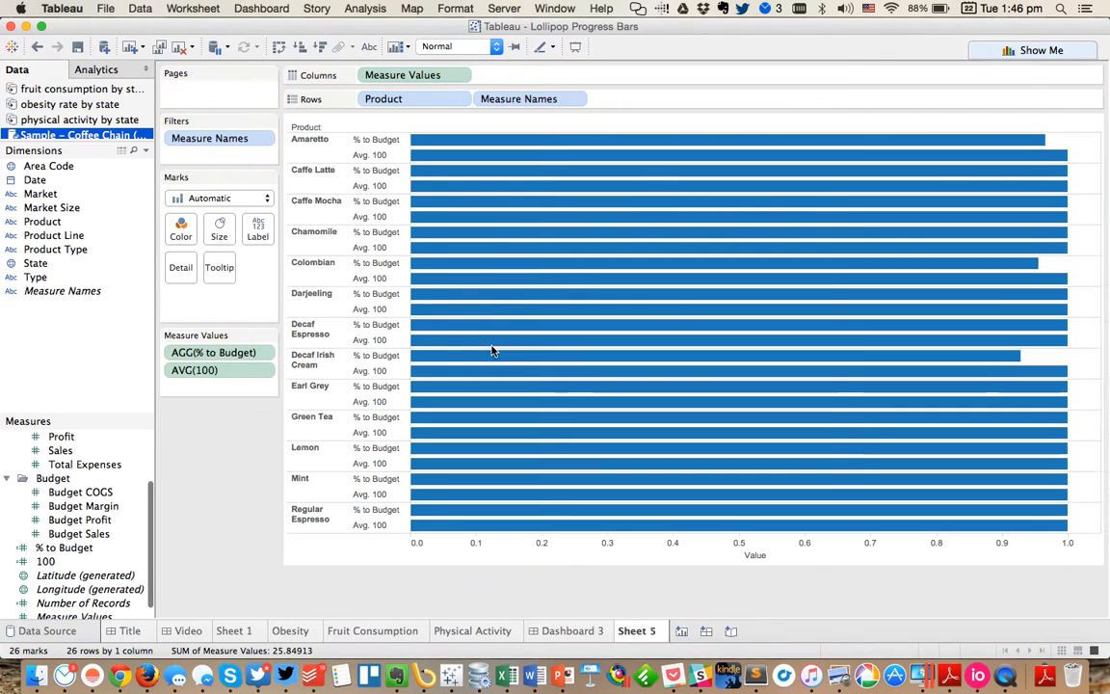
{"action": "left_click_drag", "start_coordinate": [506, 99], "coordinate": [181, 230]}
{"action": "left_click", "coordinate": [195, 199]}
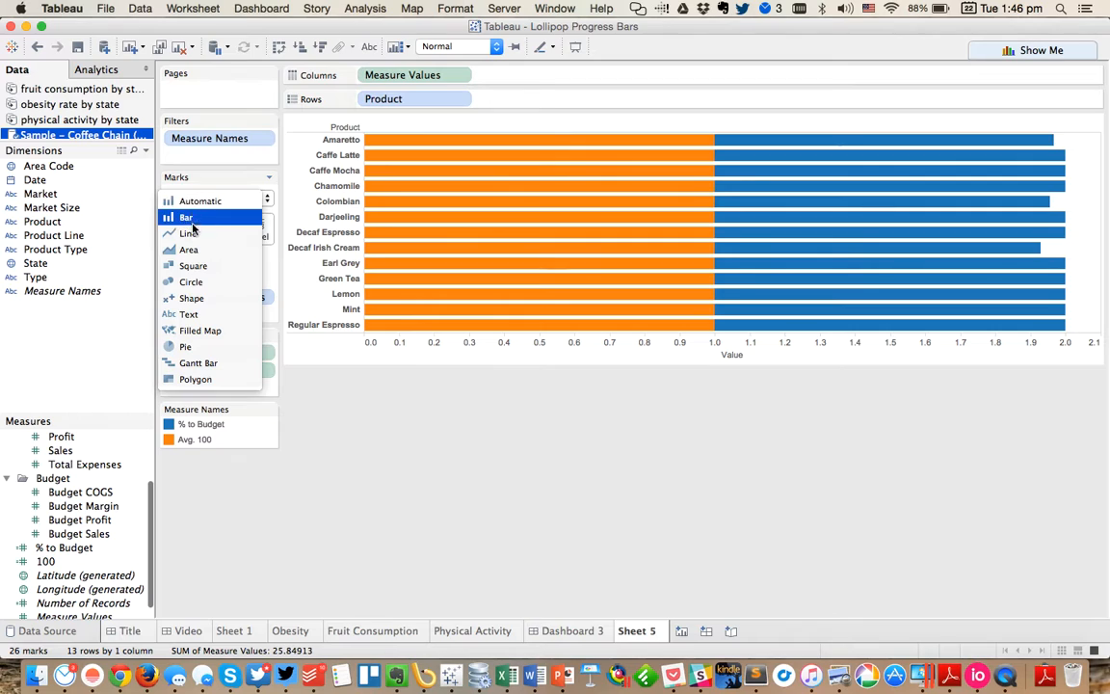
{"action": "left_click", "coordinate": [197, 221]}
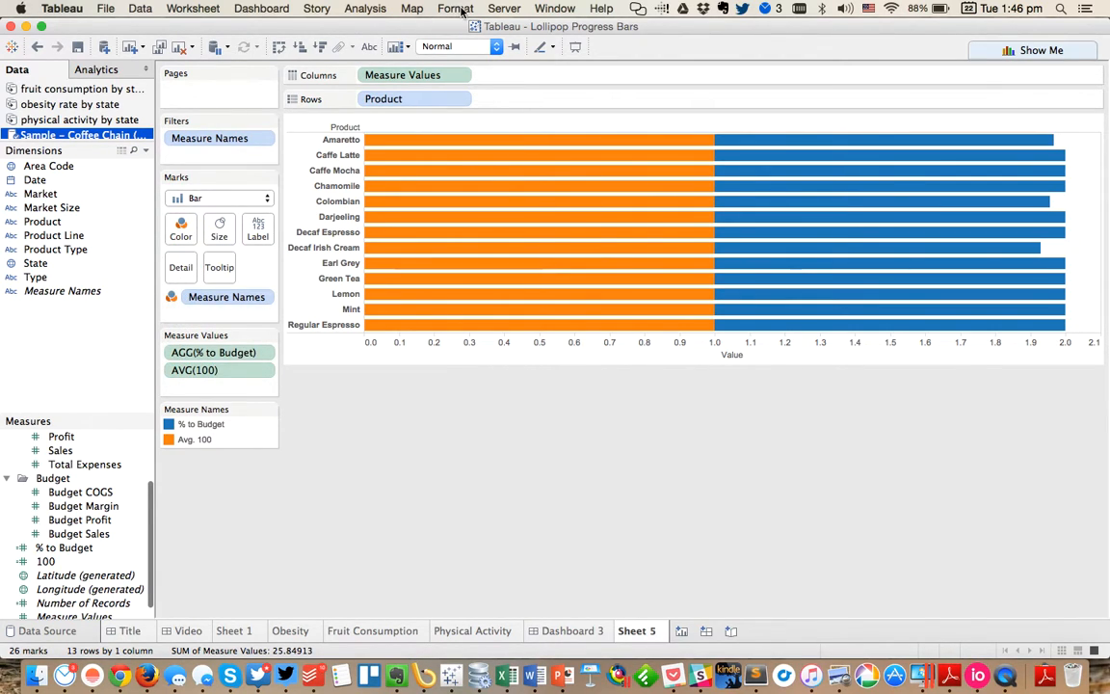
Turn off mark stacking so the bars overlap, and order % to Budget before Avg. 100 in the color legend.
{"action": "left_click", "coordinate": [365, 8]}
{"action": "mouse_move", "coordinate": [444, 56]}
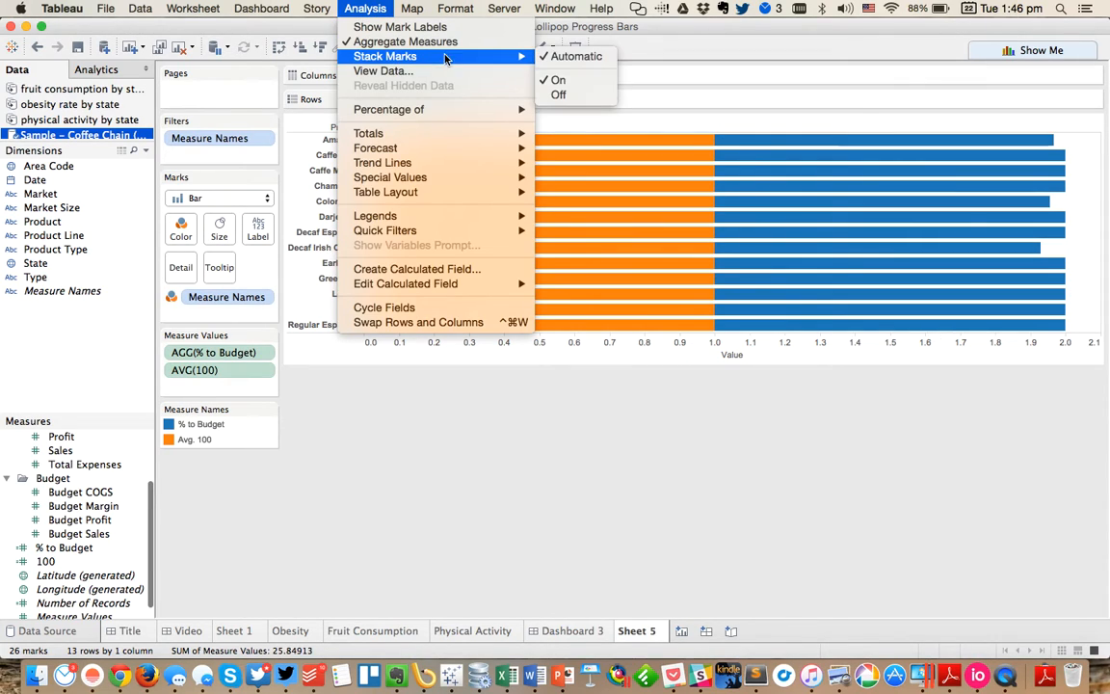
{"action": "left_click", "coordinate": [559, 94]}
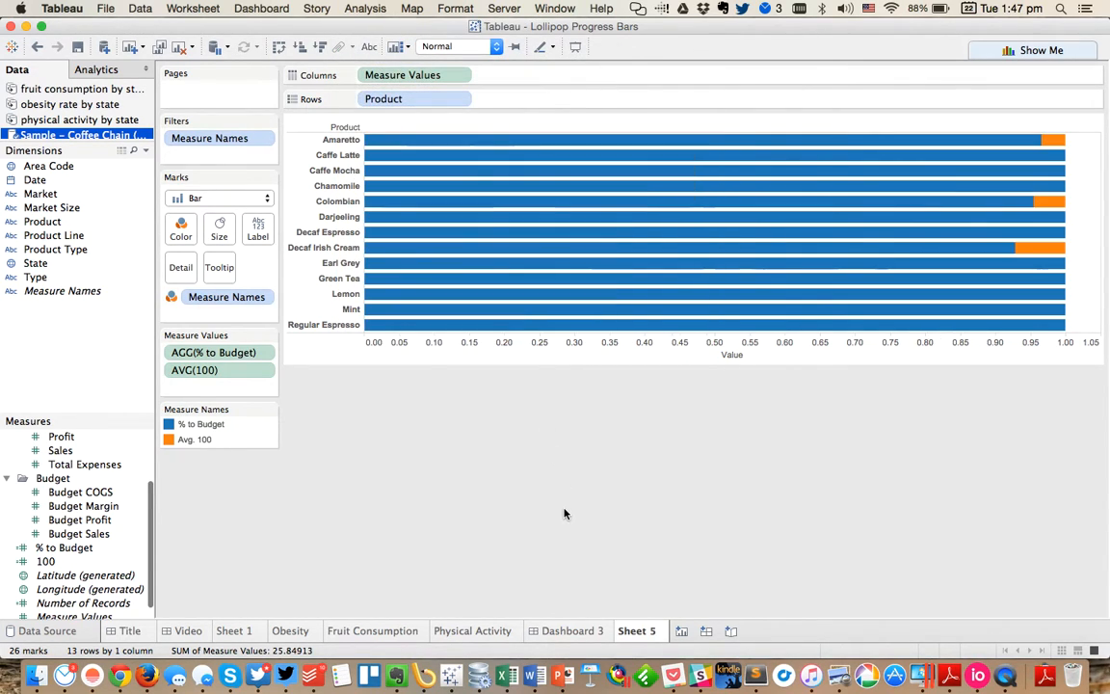
{"action": "left_click", "coordinate": [198, 440]}
{"action": "left_click_drag", "start_coordinate": [200, 440], "coordinate": [198, 423]}
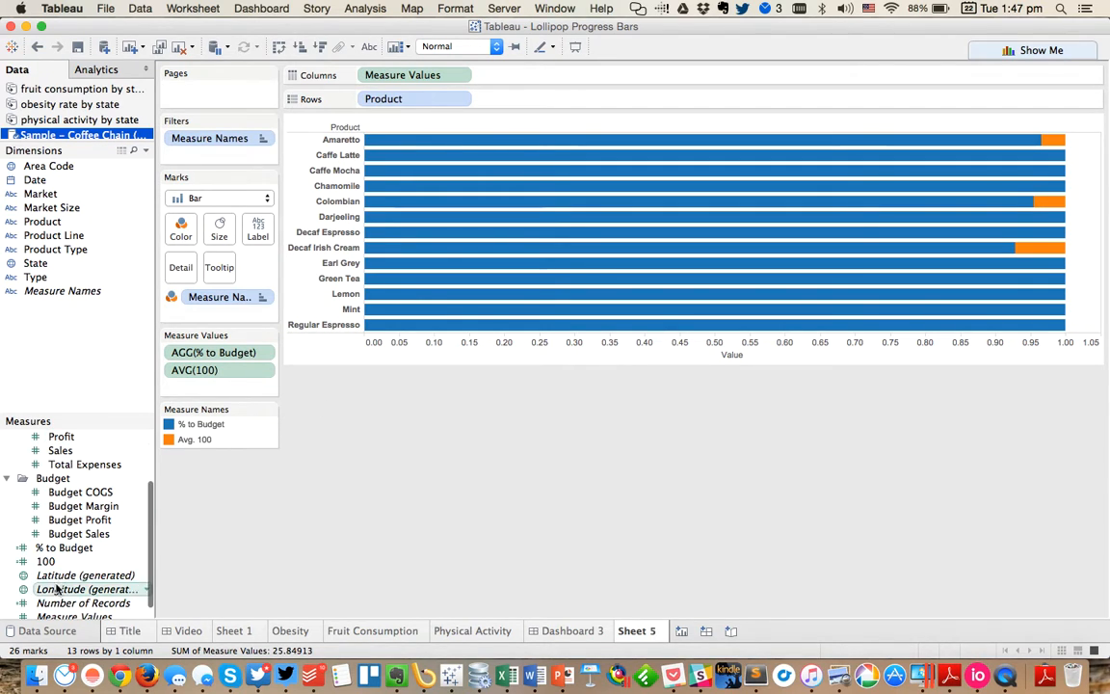
Add % to Budget as a second measure on a dual axis and synchronize the two axes.
{"action": "left_click_drag", "start_coordinate": [55, 548], "coordinate": [488, 140]}
{"action": "right_click", "coordinate": [502, 137]}
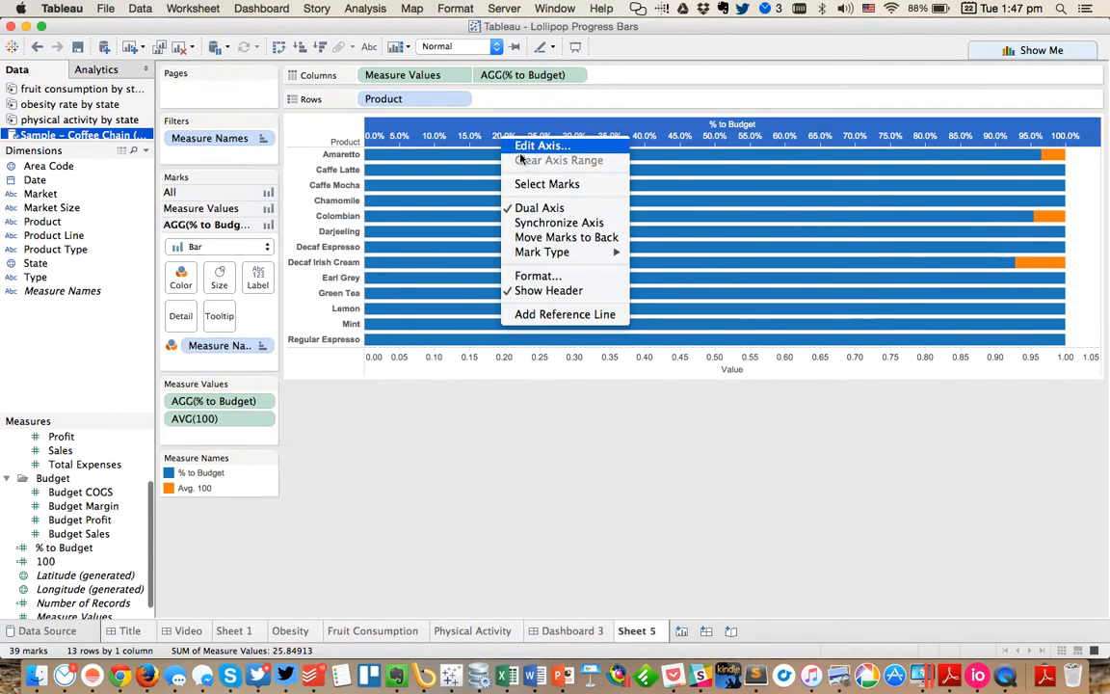
{"action": "left_click", "coordinate": [539, 222]}
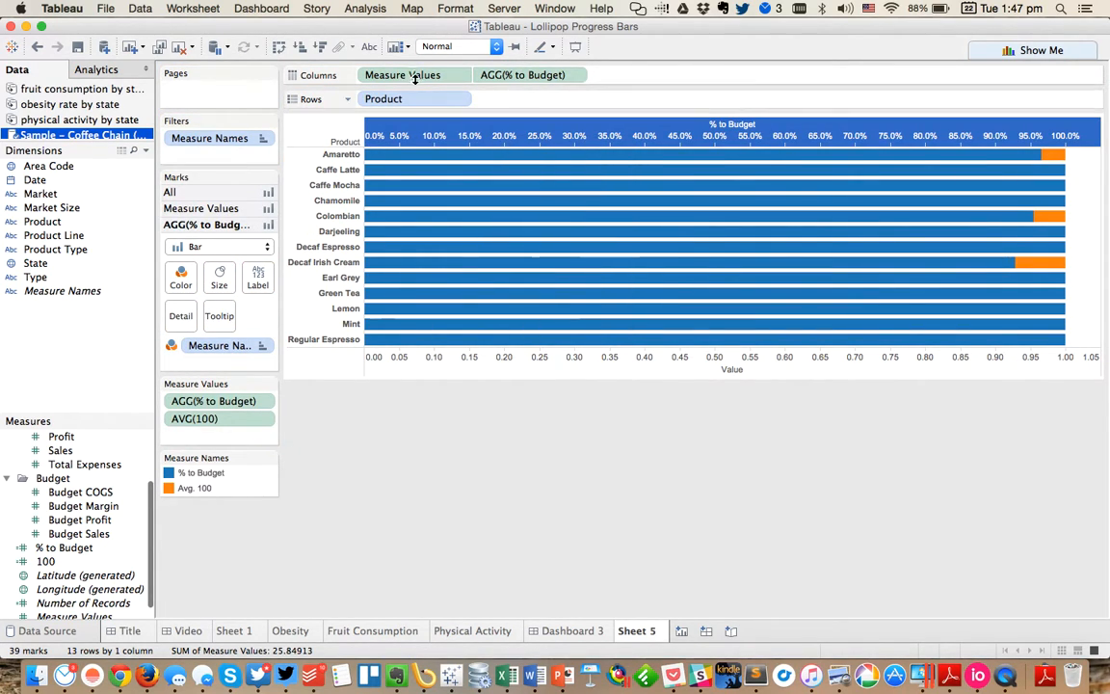
Reduce the Measure Values bars to the thinnest size so they look like lines.
{"action": "left_click", "coordinate": [202, 208]}
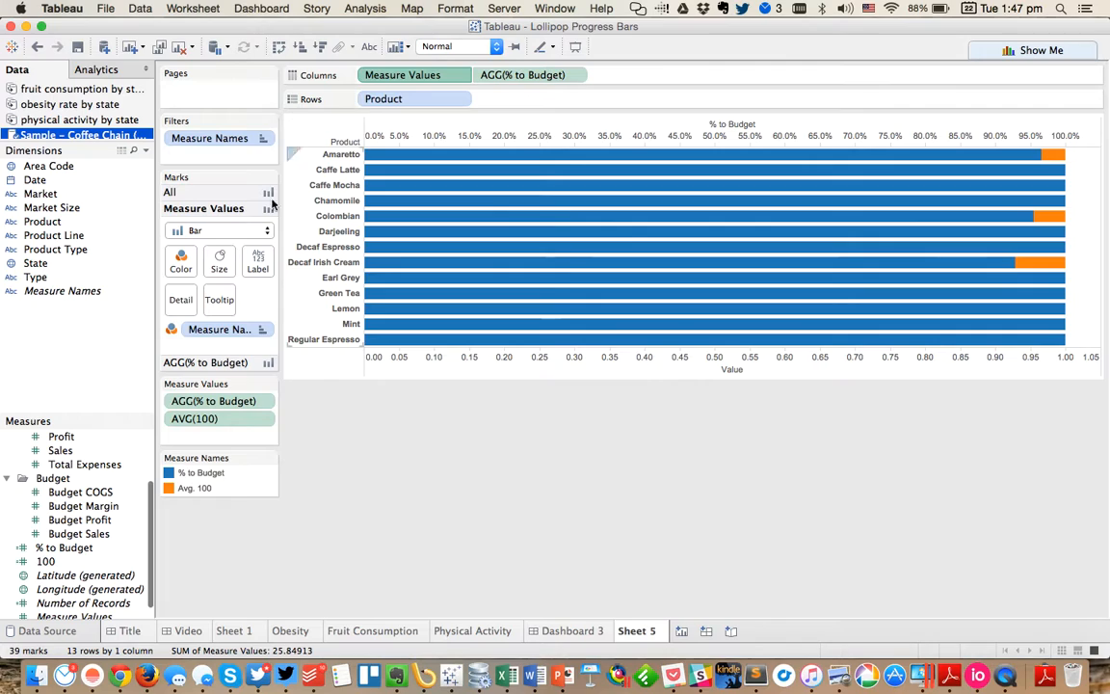
{"action": "left_click", "coordinate": [221, 266]}
{"action": "left_click_drag", "start_coordinate": [308, 298], "coordinate": [299, 303]}
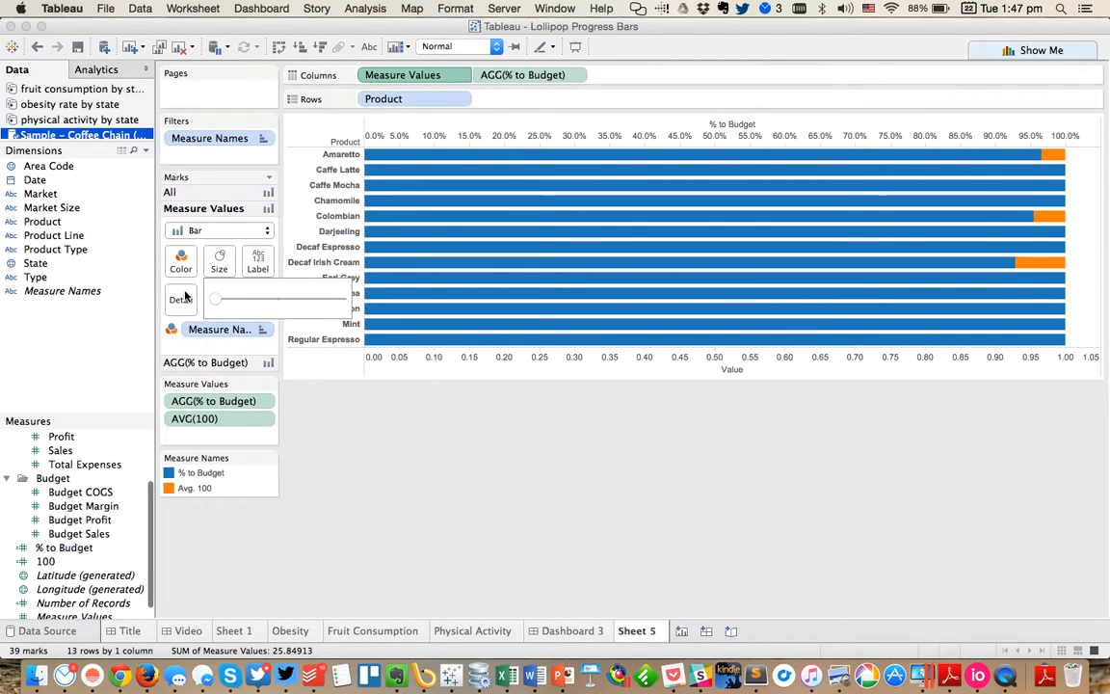
Change the dual-axis % to Budget marks to circles and hide the % to Budget axis header.
{"action": "left_click", "coordinate": [497, 73]}
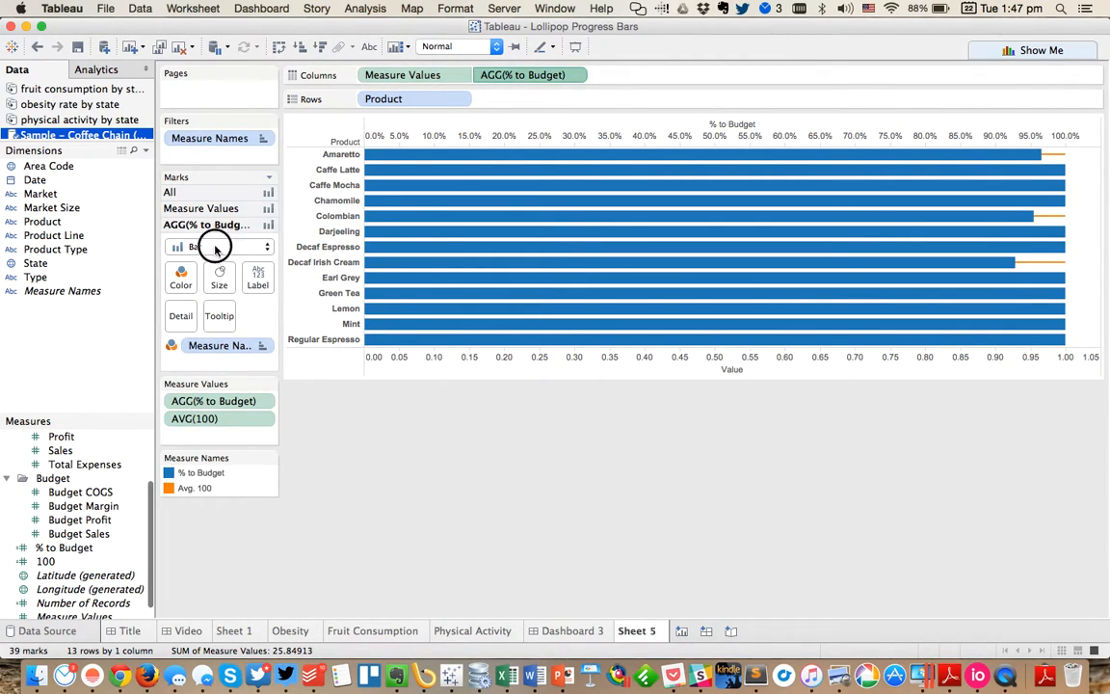
{"action": "left_click", "coordinate": [214, 246]}
{"action": "left_click", "coordinate": [194, 313]}
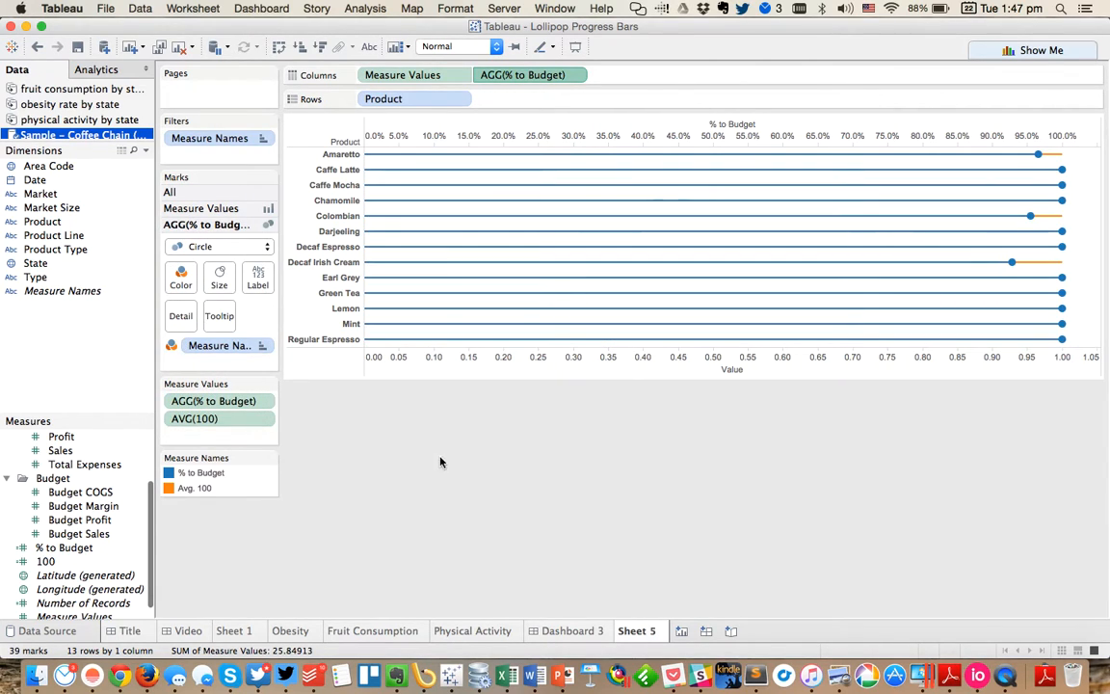
{"action": "right_click", "coordinate": [476, 129]}
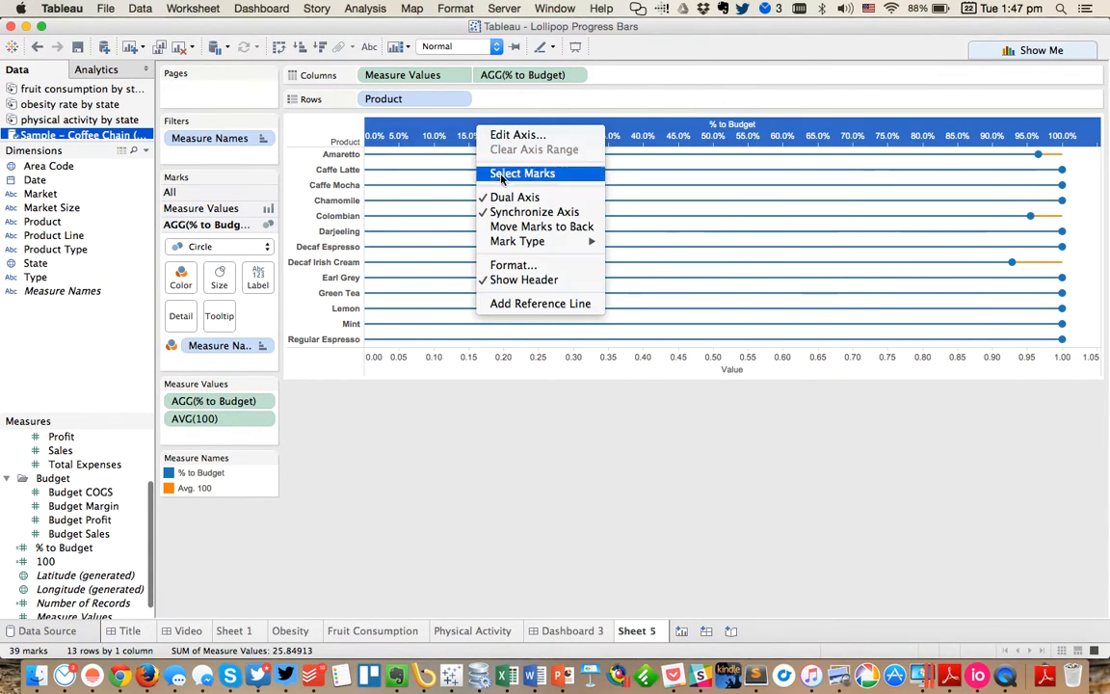
{"action": "left_click", "coordinate": [520, 279]}
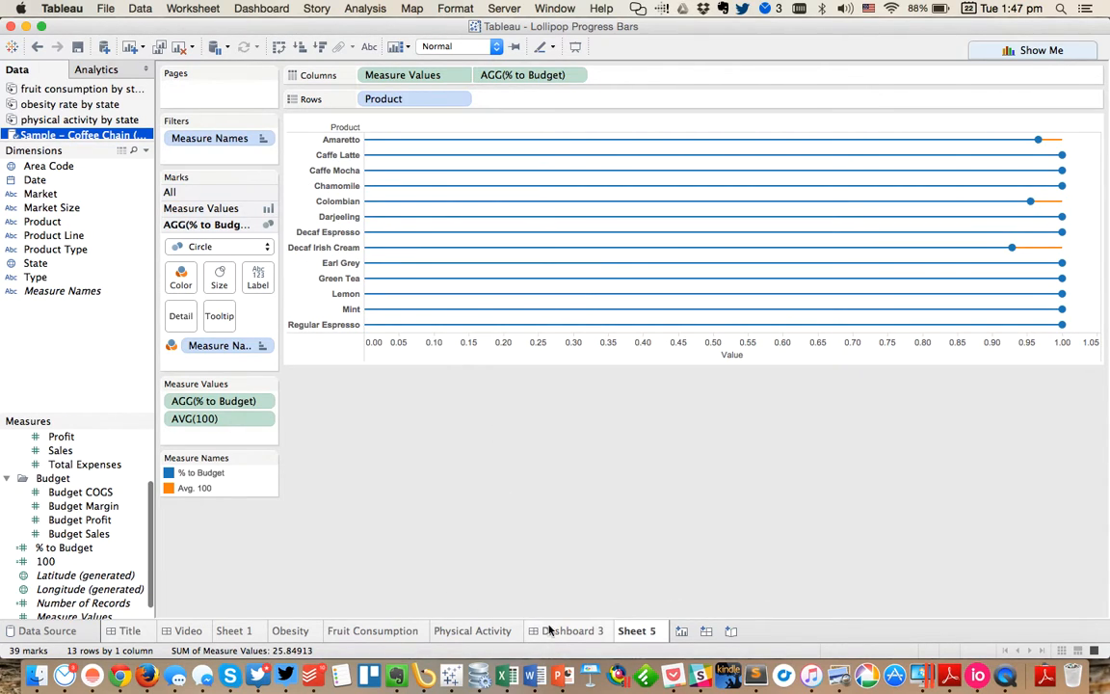
Copy the formatting of the Physical Activity sheet and paste it onto Sheet 5.
{"action": "left_click", "coordinate": [473, 633]}
{"action": "right_click", "coordinate": [474, 632]}
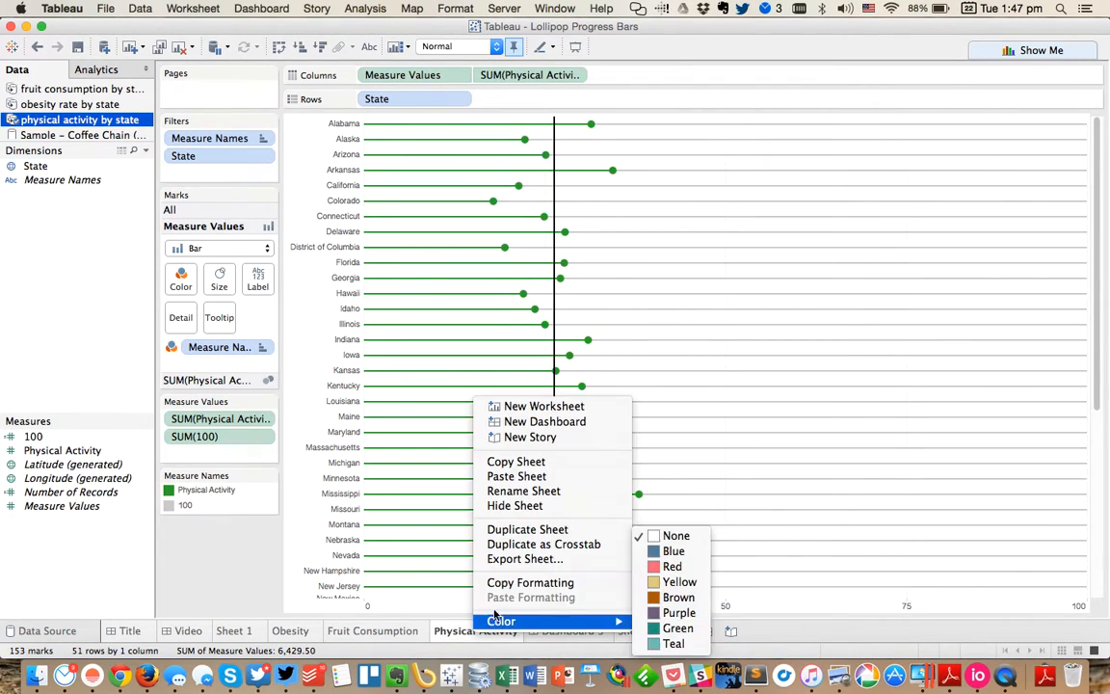
{"action": "left_click", "coordinate": [511, 584]}
{"action": "left_click", "coordinate": [635, 631]}
{"action": "right_click", "coordinate": [633, 633]}
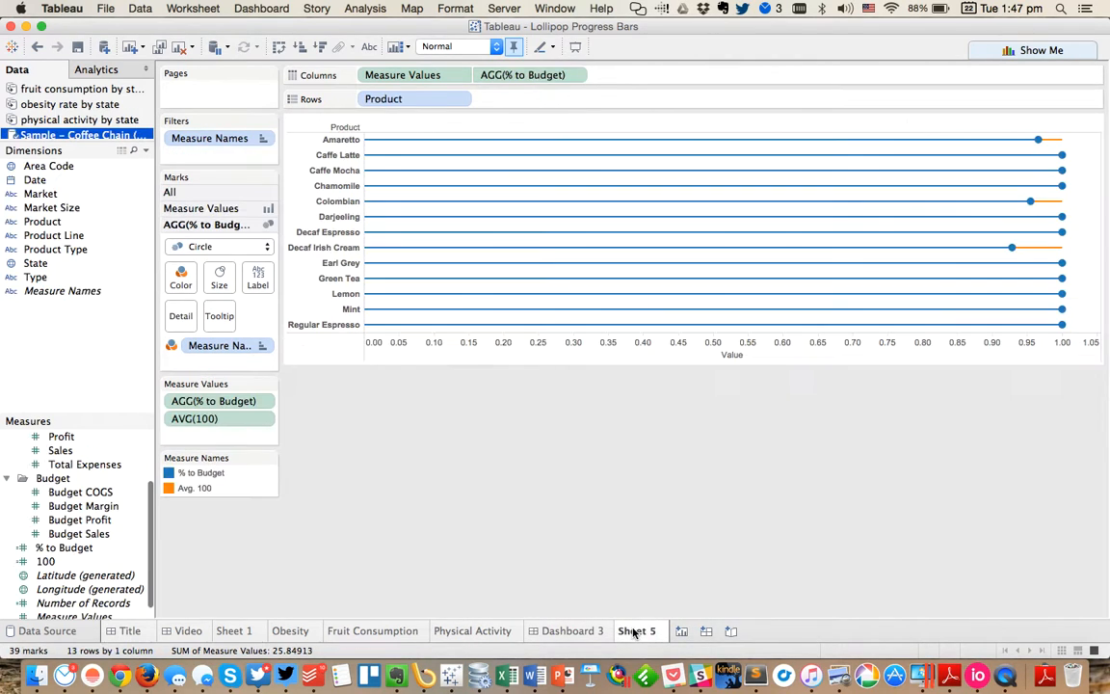
{"action": "left_click", "coordinate": [690, 589]}
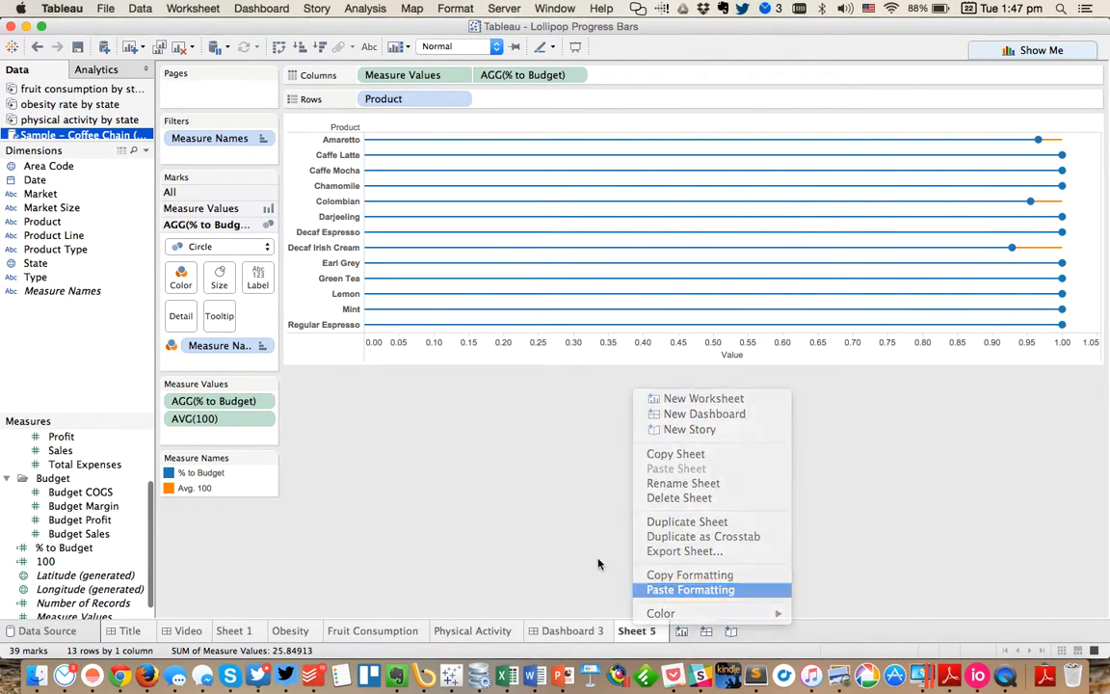
Format the Measure Values axis numbers as percentages with 0 decimal places.
{"action": "right_click", "coordinate": [486, 355]}
{"action": "left_click", "coordinate": [520, 477]}
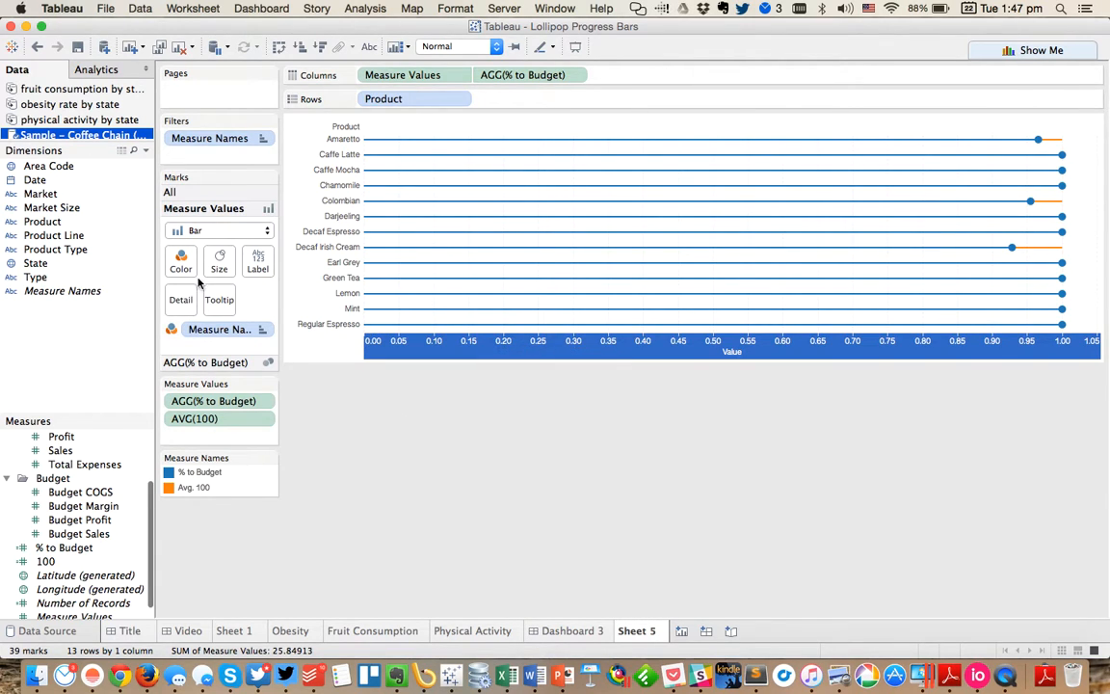
{"action": "left_click", "coordinate": [90, 244]}
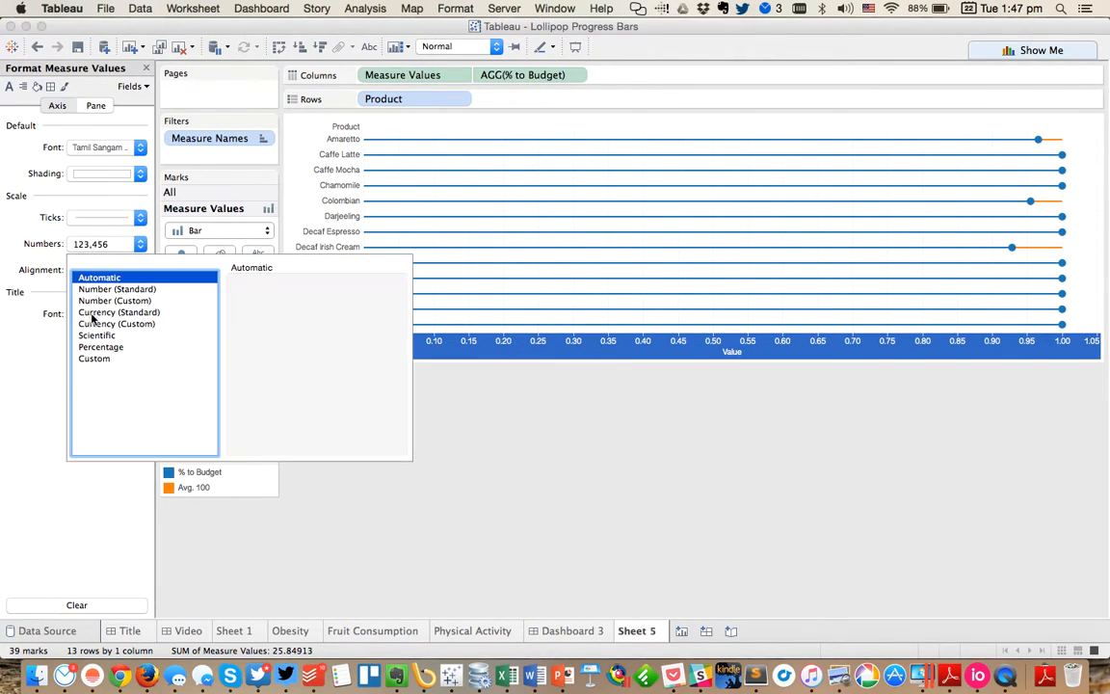
{"action": "left_click", "coordinate": [100, 347]}
{"action": "left_click", "coordinate": [277, 305]}
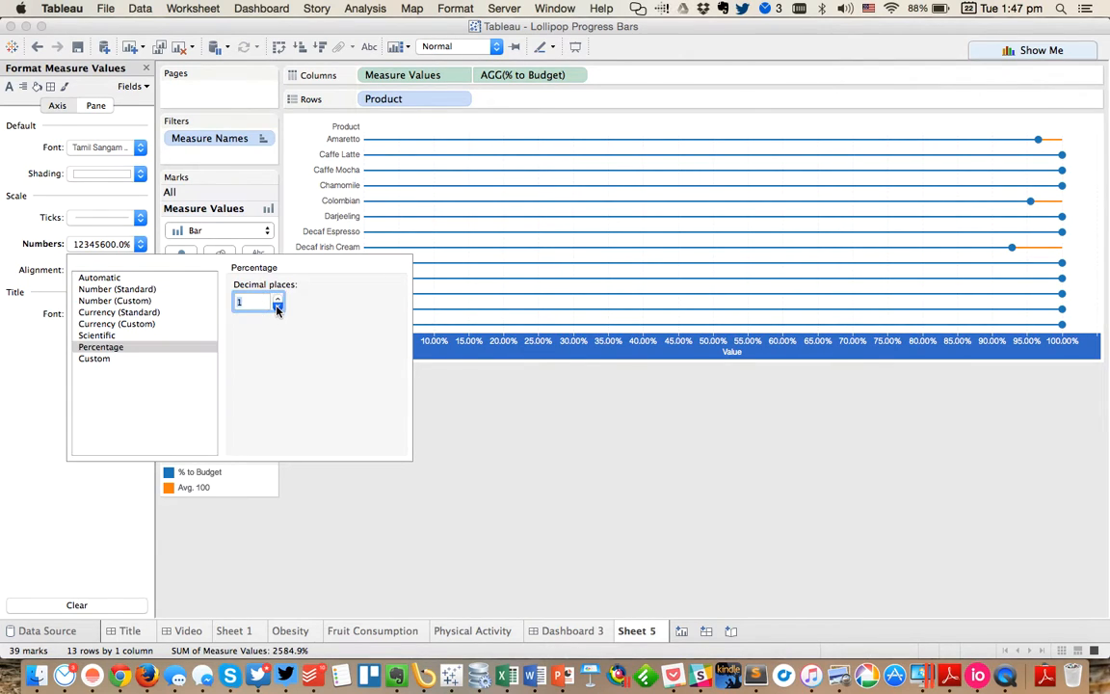
{"action": "left_click", "coordinate": [278, 306]}
{"action": "left_click", "coordinate": [502, 429]}
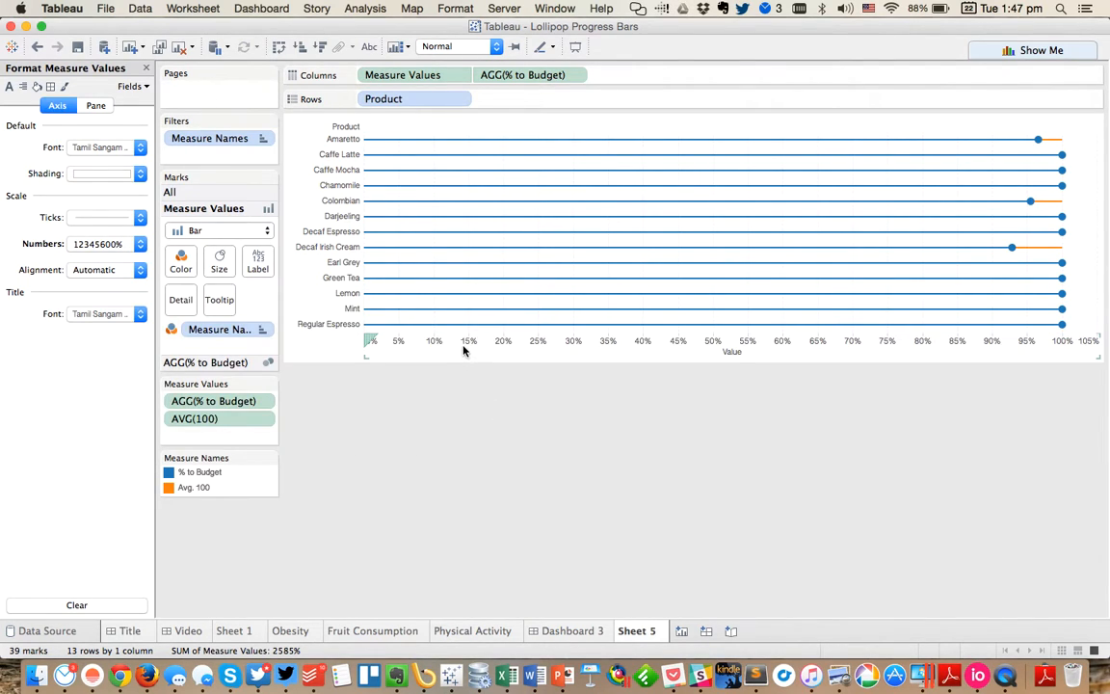
Fix the Measure Values axis range to start at 0 and end at 1.
{"action": "left_click", "coordinate": [464, 348]}
{"action": "double_click", "coordinate": [463, 349]}
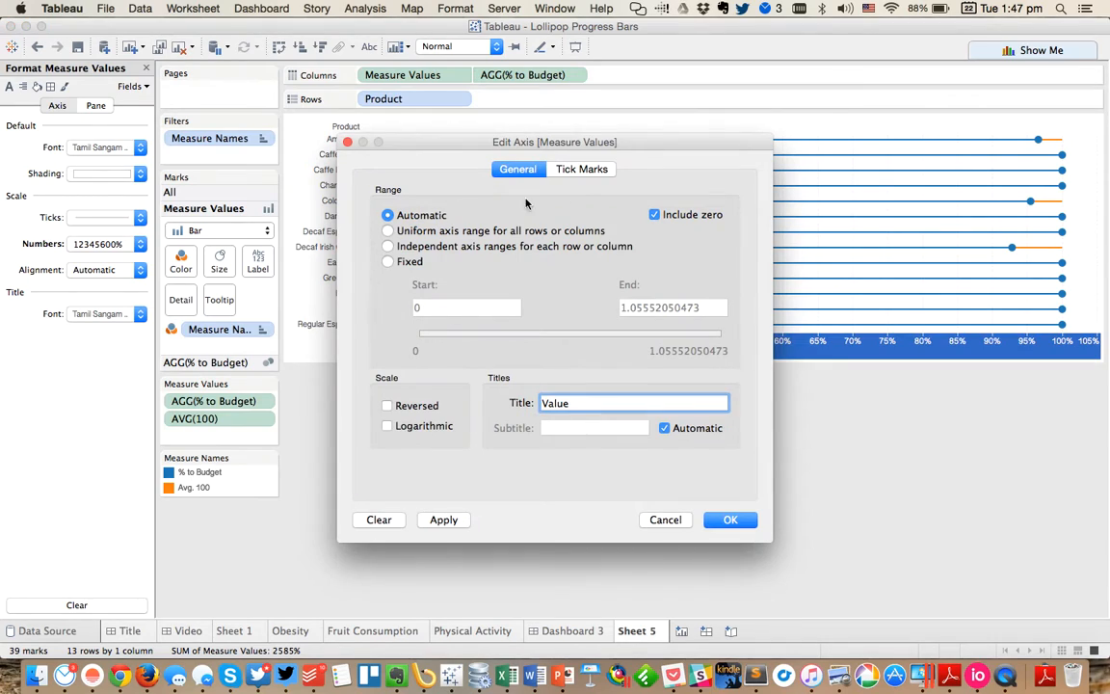
{"action": "left_click", "coordinate": [415, 262]}
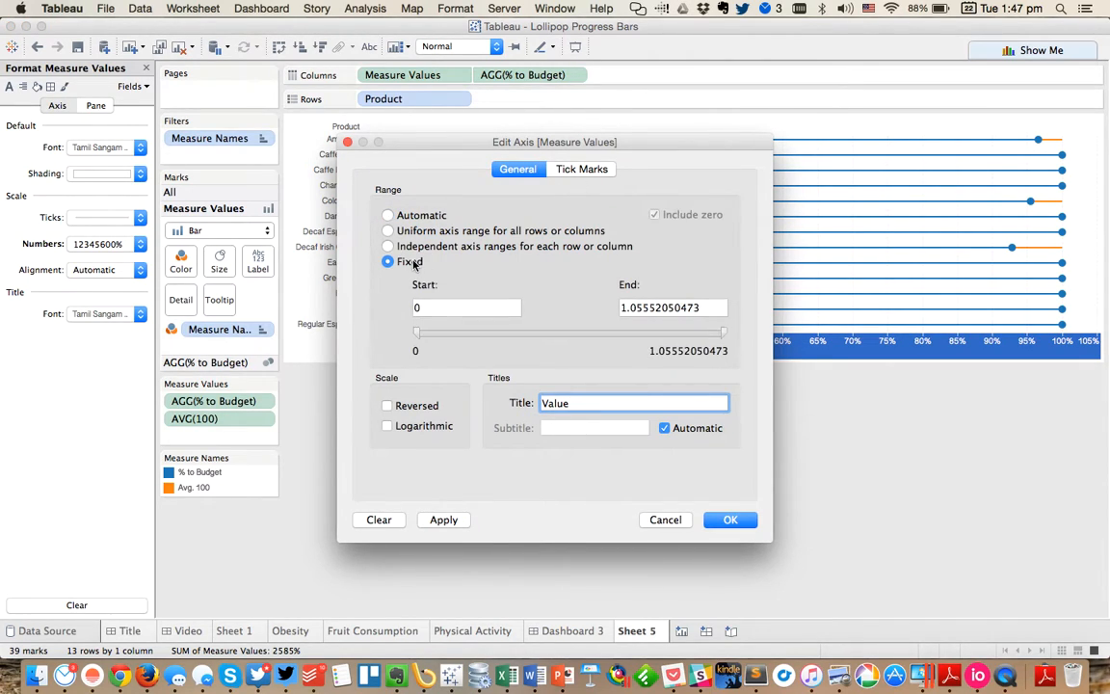
{"action": "key", "text": "Tab"}
{"action": "key", "text": "Tab"}
{"action": "type", "text": "1"}
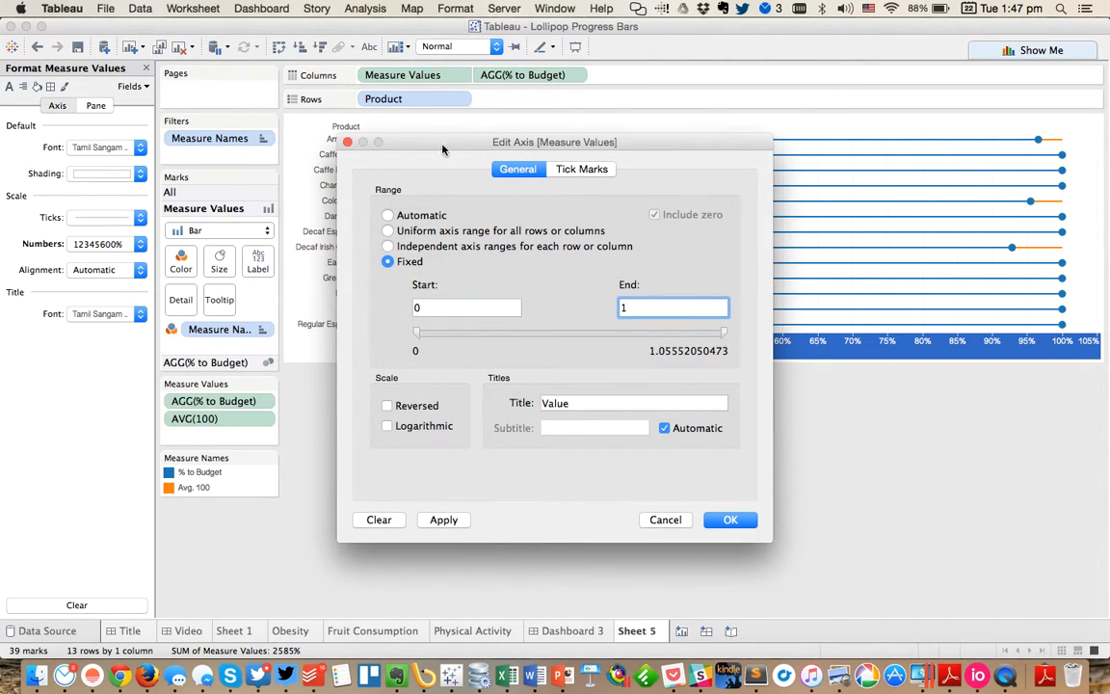
Set fixed major tick marks every .25 units on the Measure Values axis and apply the axis changes.
{"action": "left_click", "coordinate": [578, 169]}
{"action": "left_click", "coordinate": [415, 230]}
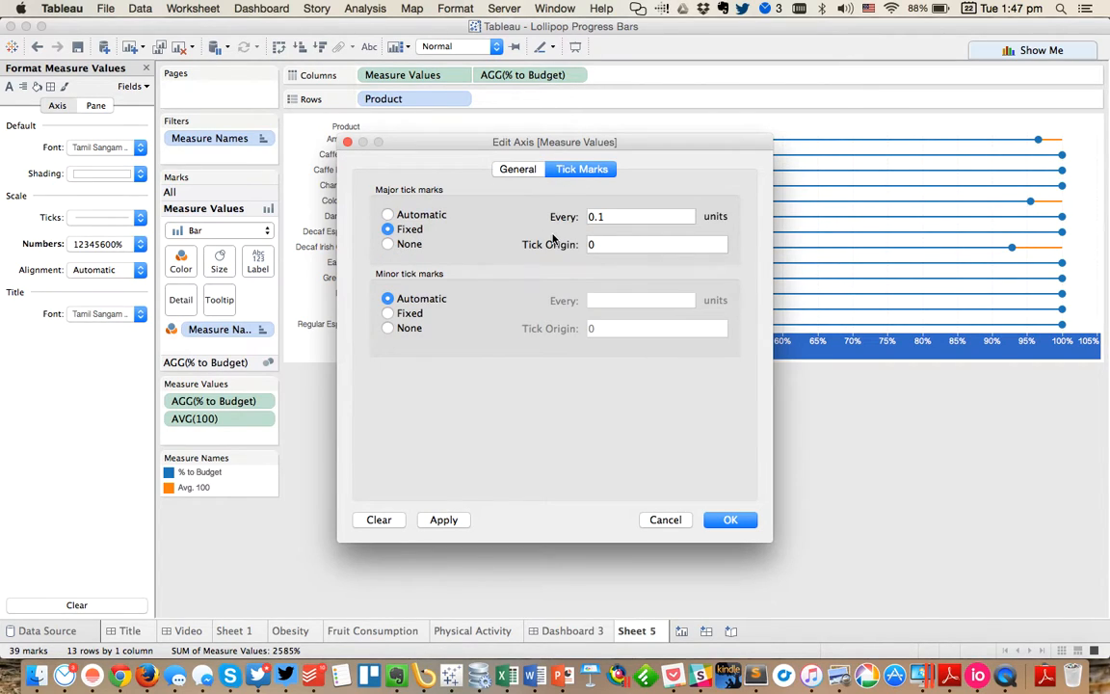
{"action": "type", "text": ".25"}
{"action": "key", "text": "Return"}
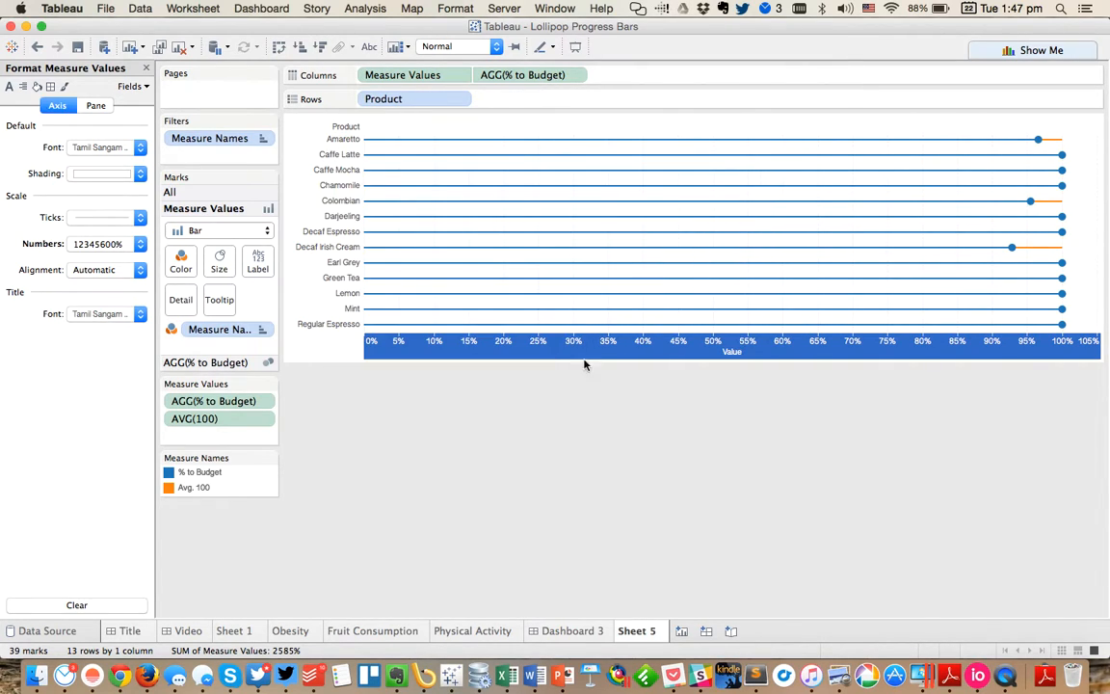
Remove the Value title from the Measure Values axis and close the axis formatting options.
{"action": "double_click", "coordinate": [528, 342]}
{"action": "left_click_drag", "start_coordinate": [571, 406], "coordinate": [502, 404]}
{"action": "left_click", "coordinate": [730, 521]}
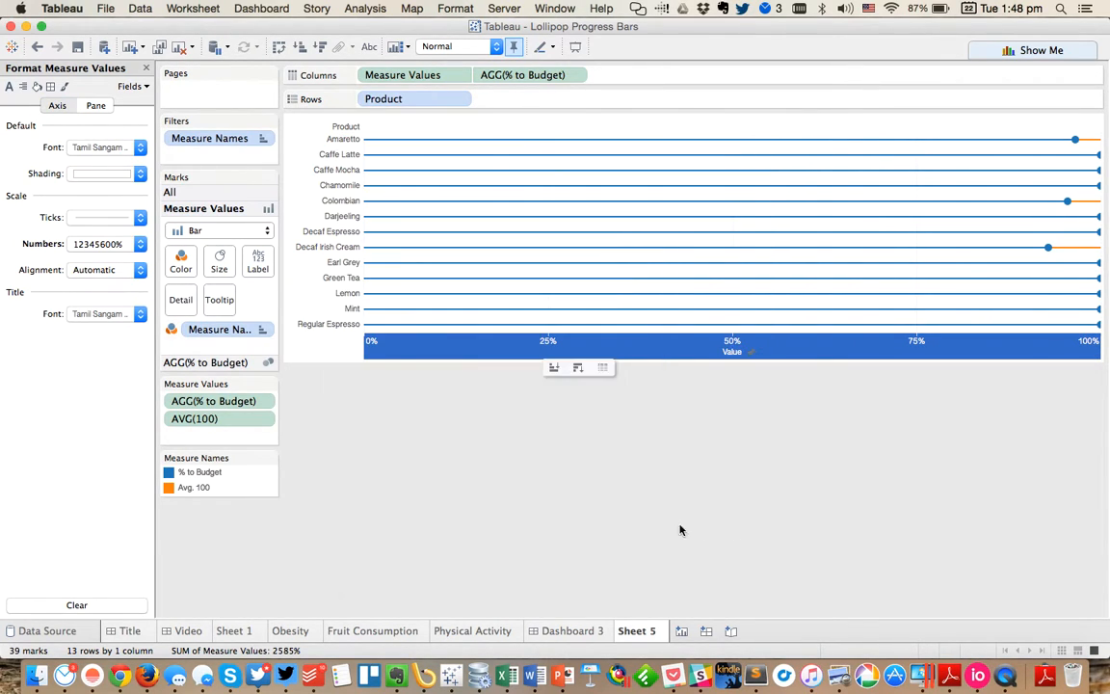
{"action": "left_click", "coordinate": [669, 528]}
{"action": "left_click", "coordinate": [146, 69]}
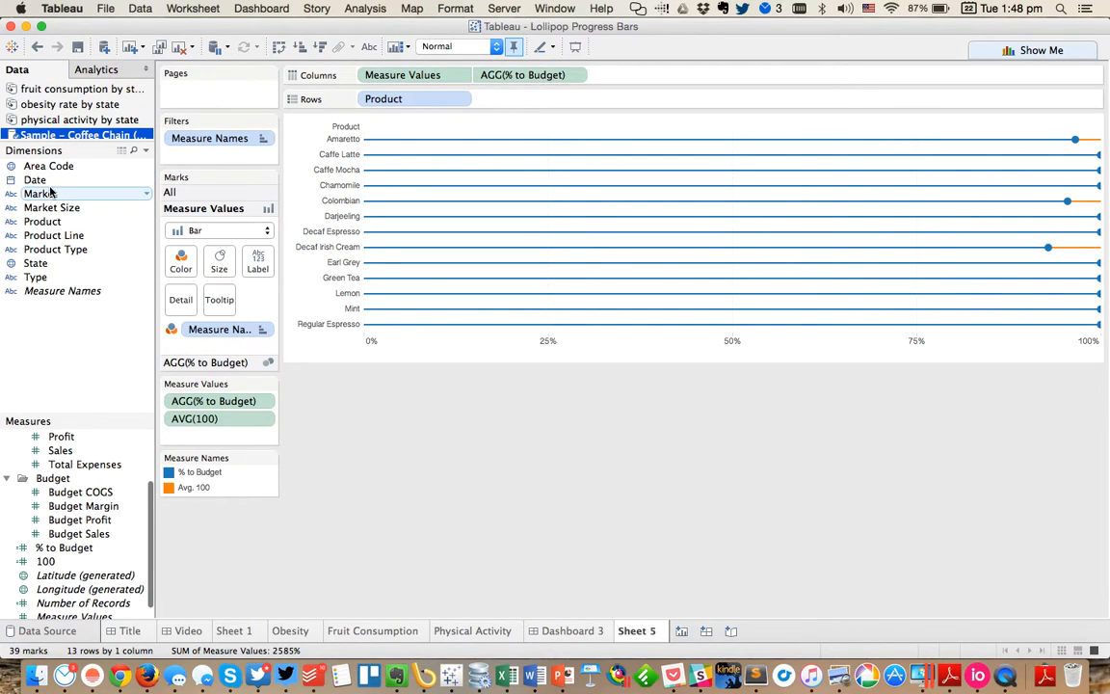
{"action": "left_click_drag", "start_coordinate": [45, 194], "coordinate": [37, 354]}
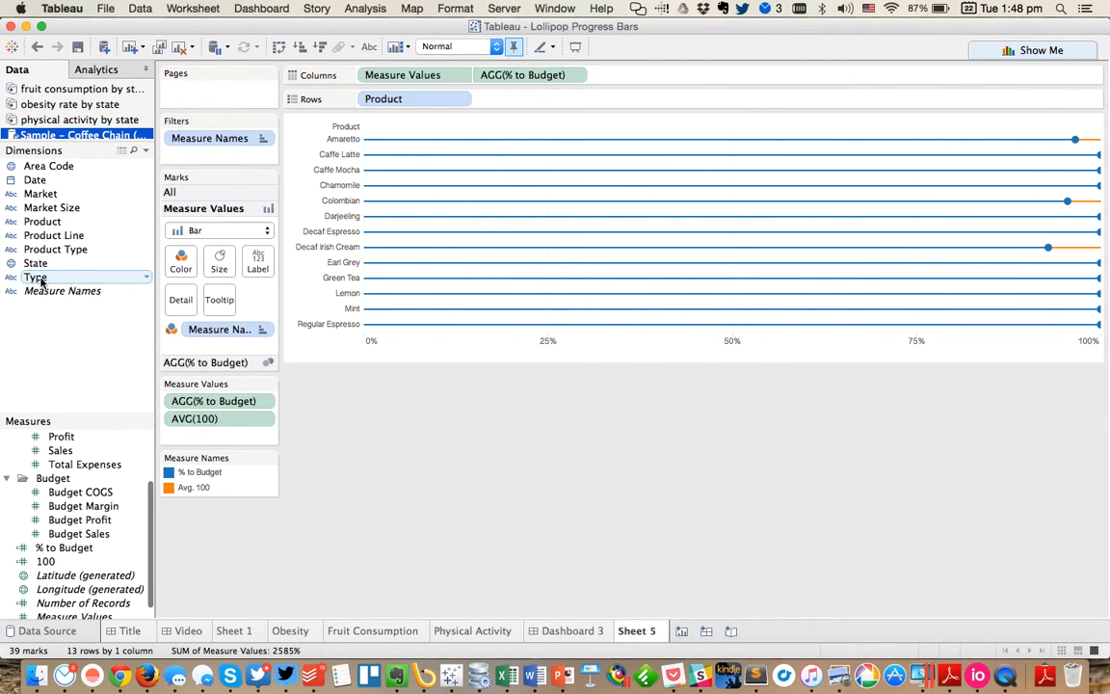
{"action": "left_click_drag", "start_coordinate": [37, 278], "coordinate": [380, 465]}
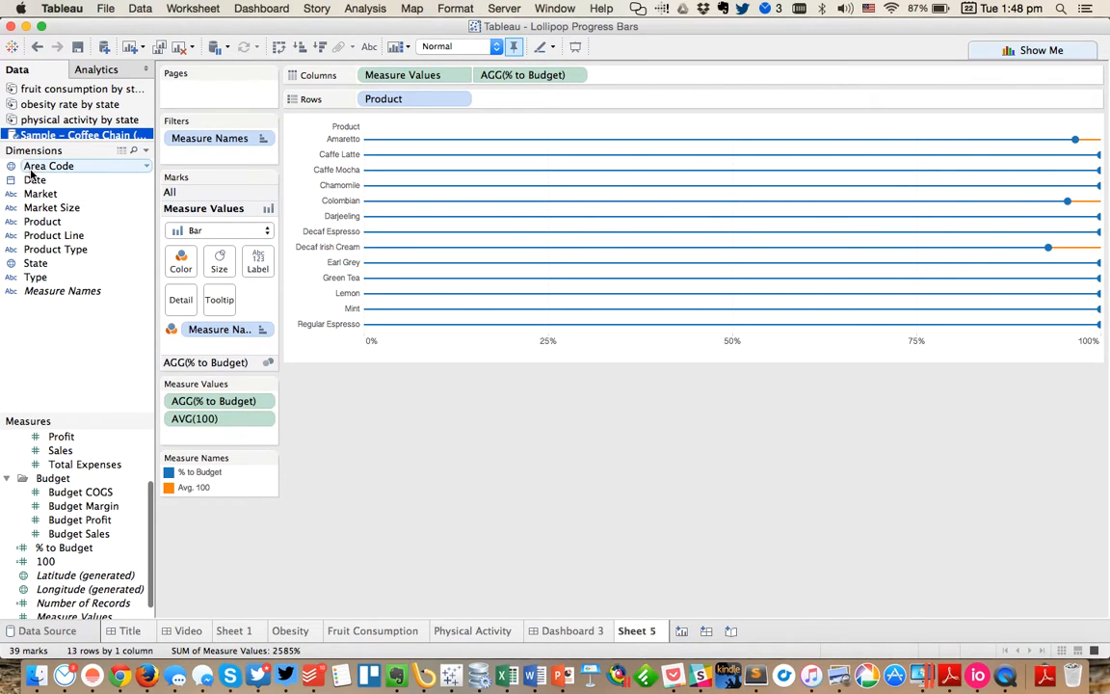
Filter the chart by the year of Date, keeping only 2013.
{"action": "left_click_drag", "start_coordinate": [37, 180], "coordinate": [206, 160]}
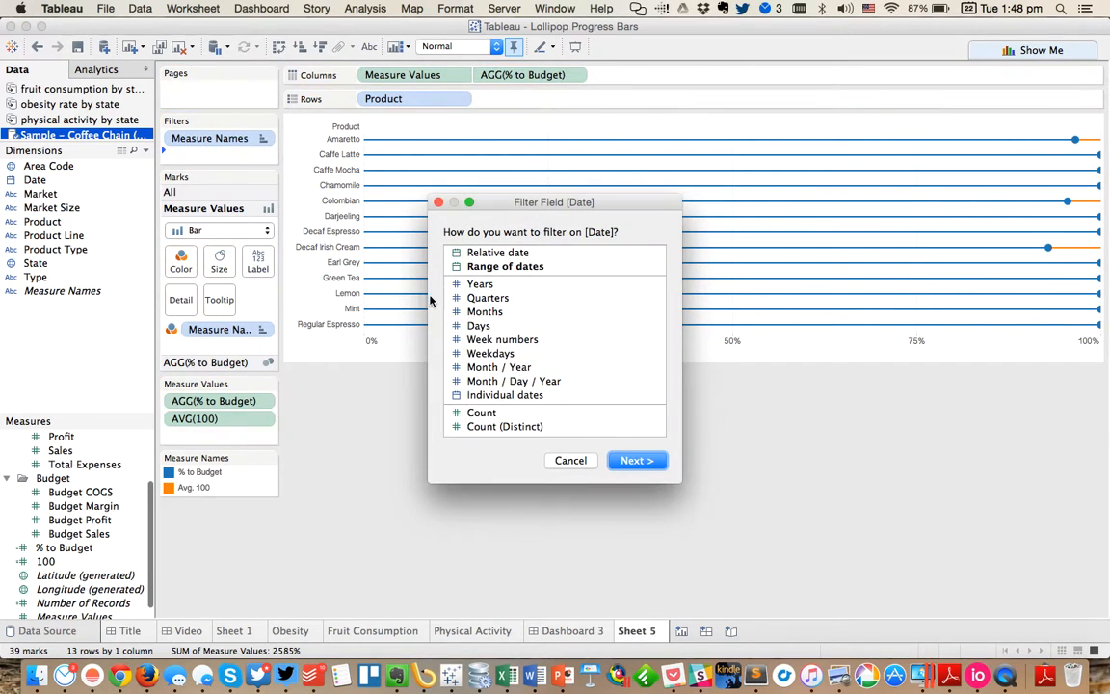
{"action": "double_click", "coordinate": [485, 287]}
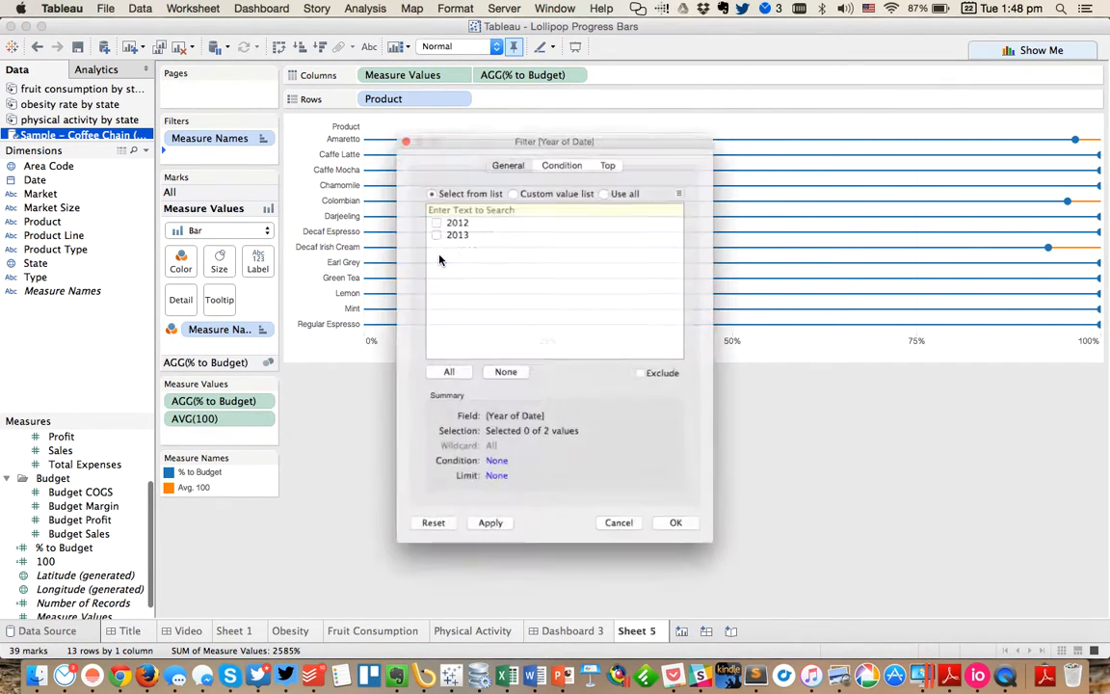
{"action": "left_click", "coordinate": [421, 221]}
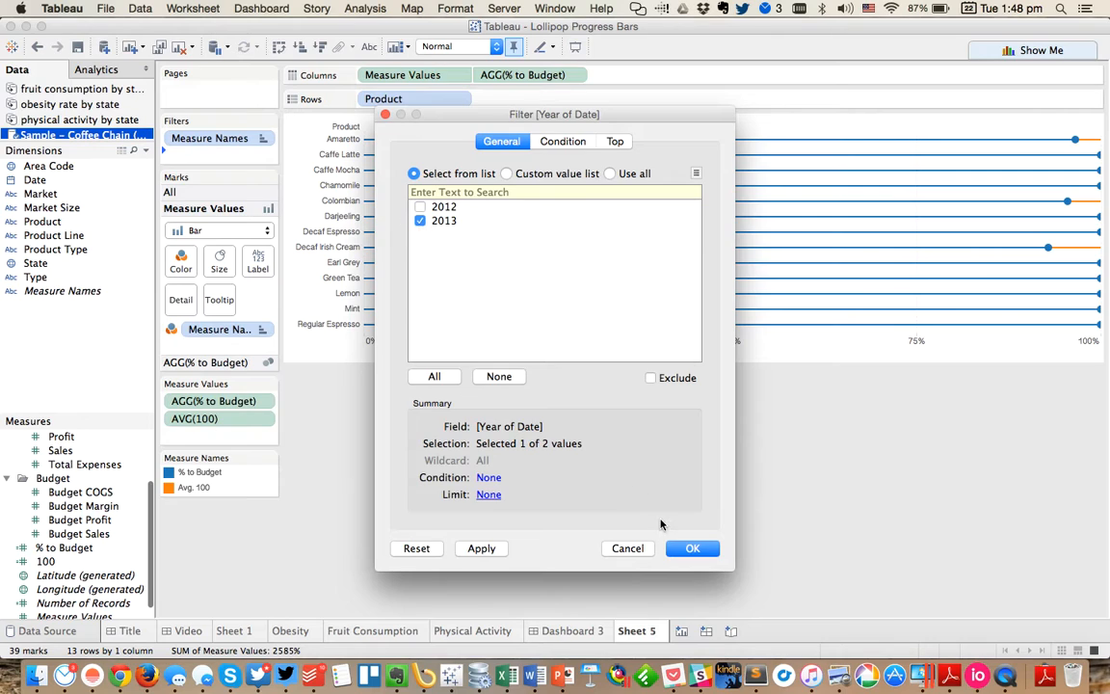
{"action": "left_click", "coordinate": [692, 547]}
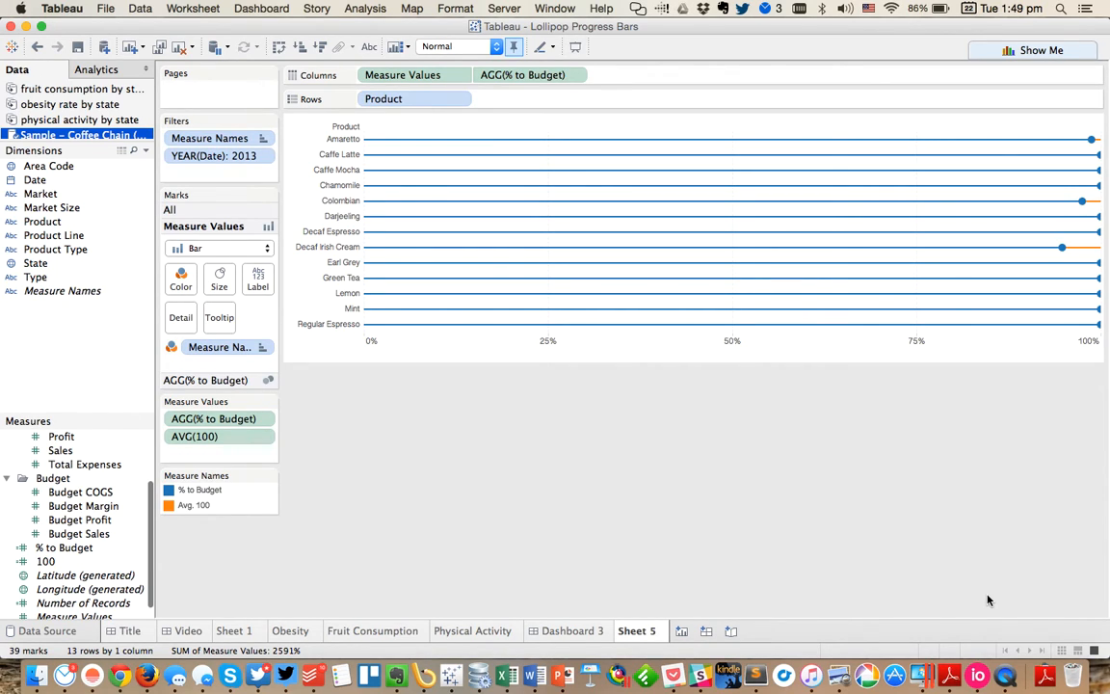
{"action": "left_click", "coordinate": [1007, 677]}
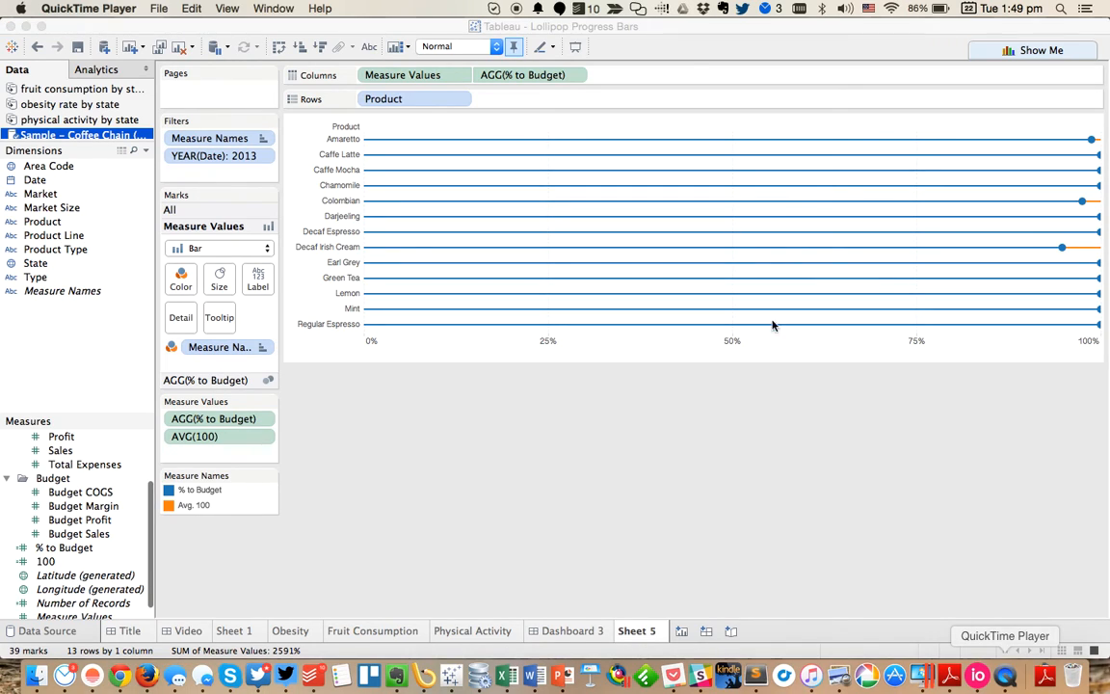